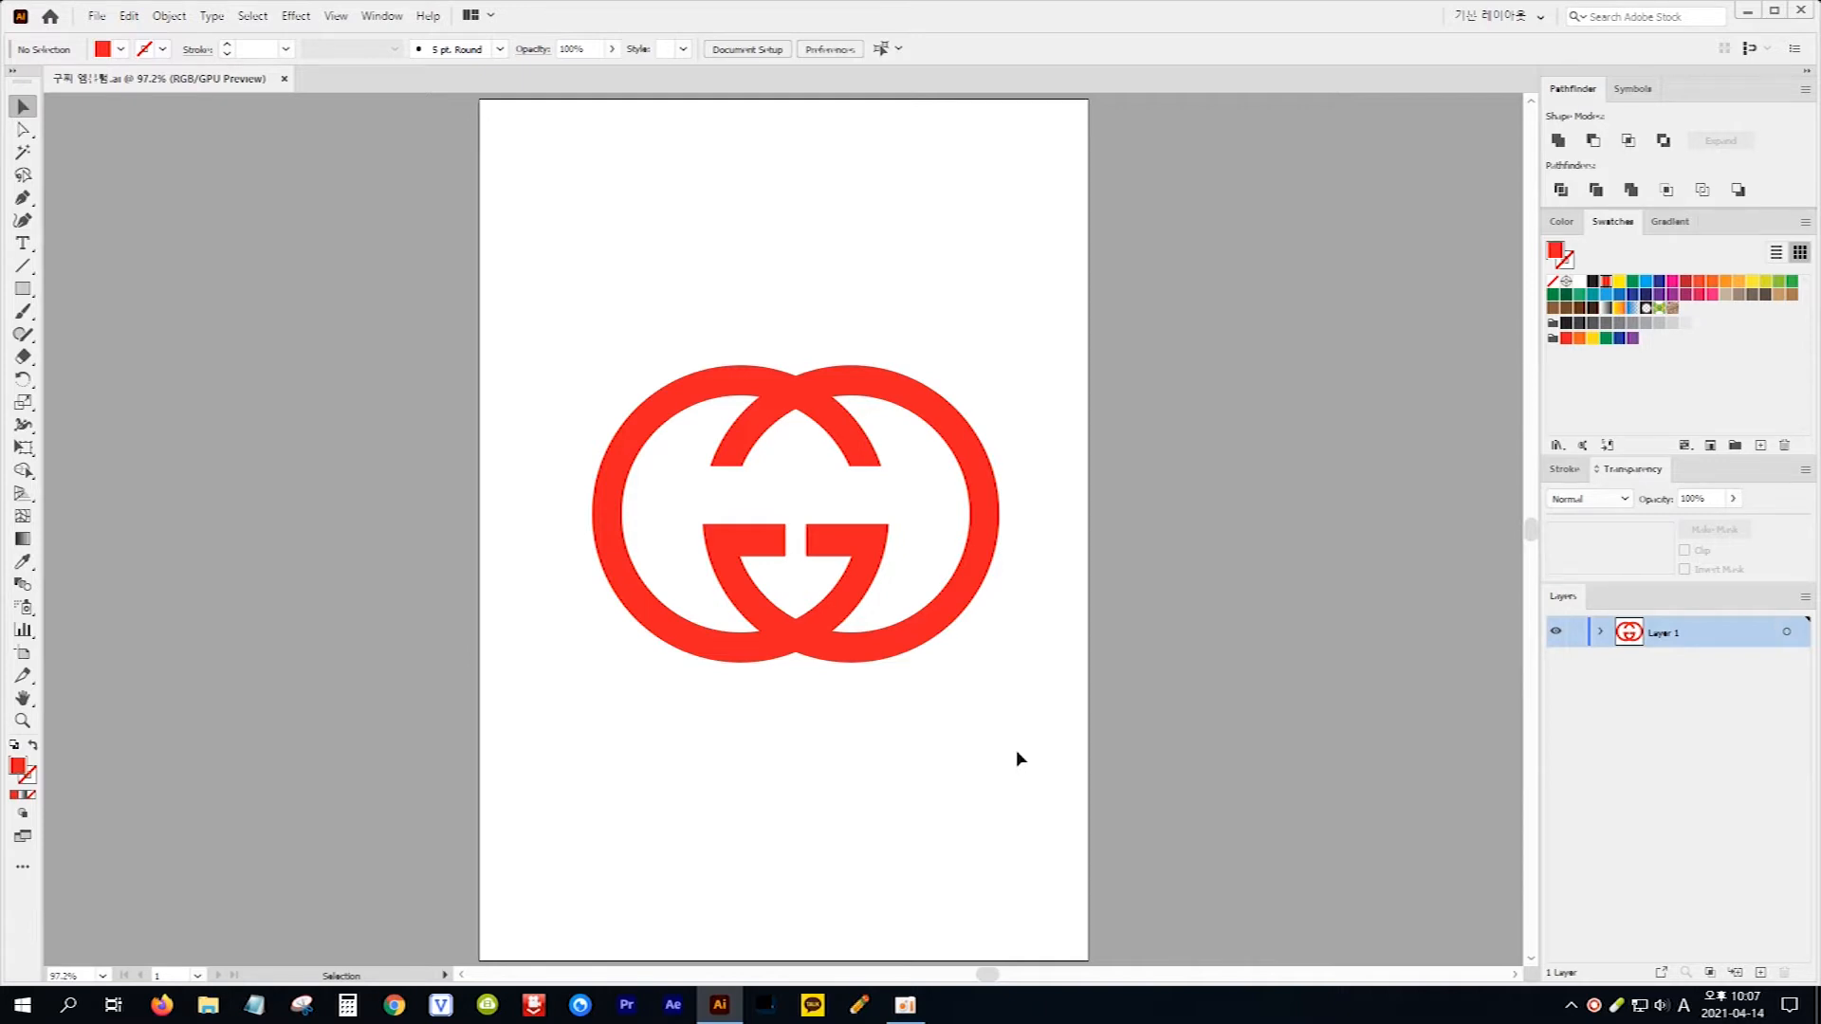
Step: Cut the mirrored G out of the red emblem and create a new portrait Letter-size document
left_click(932, 616)
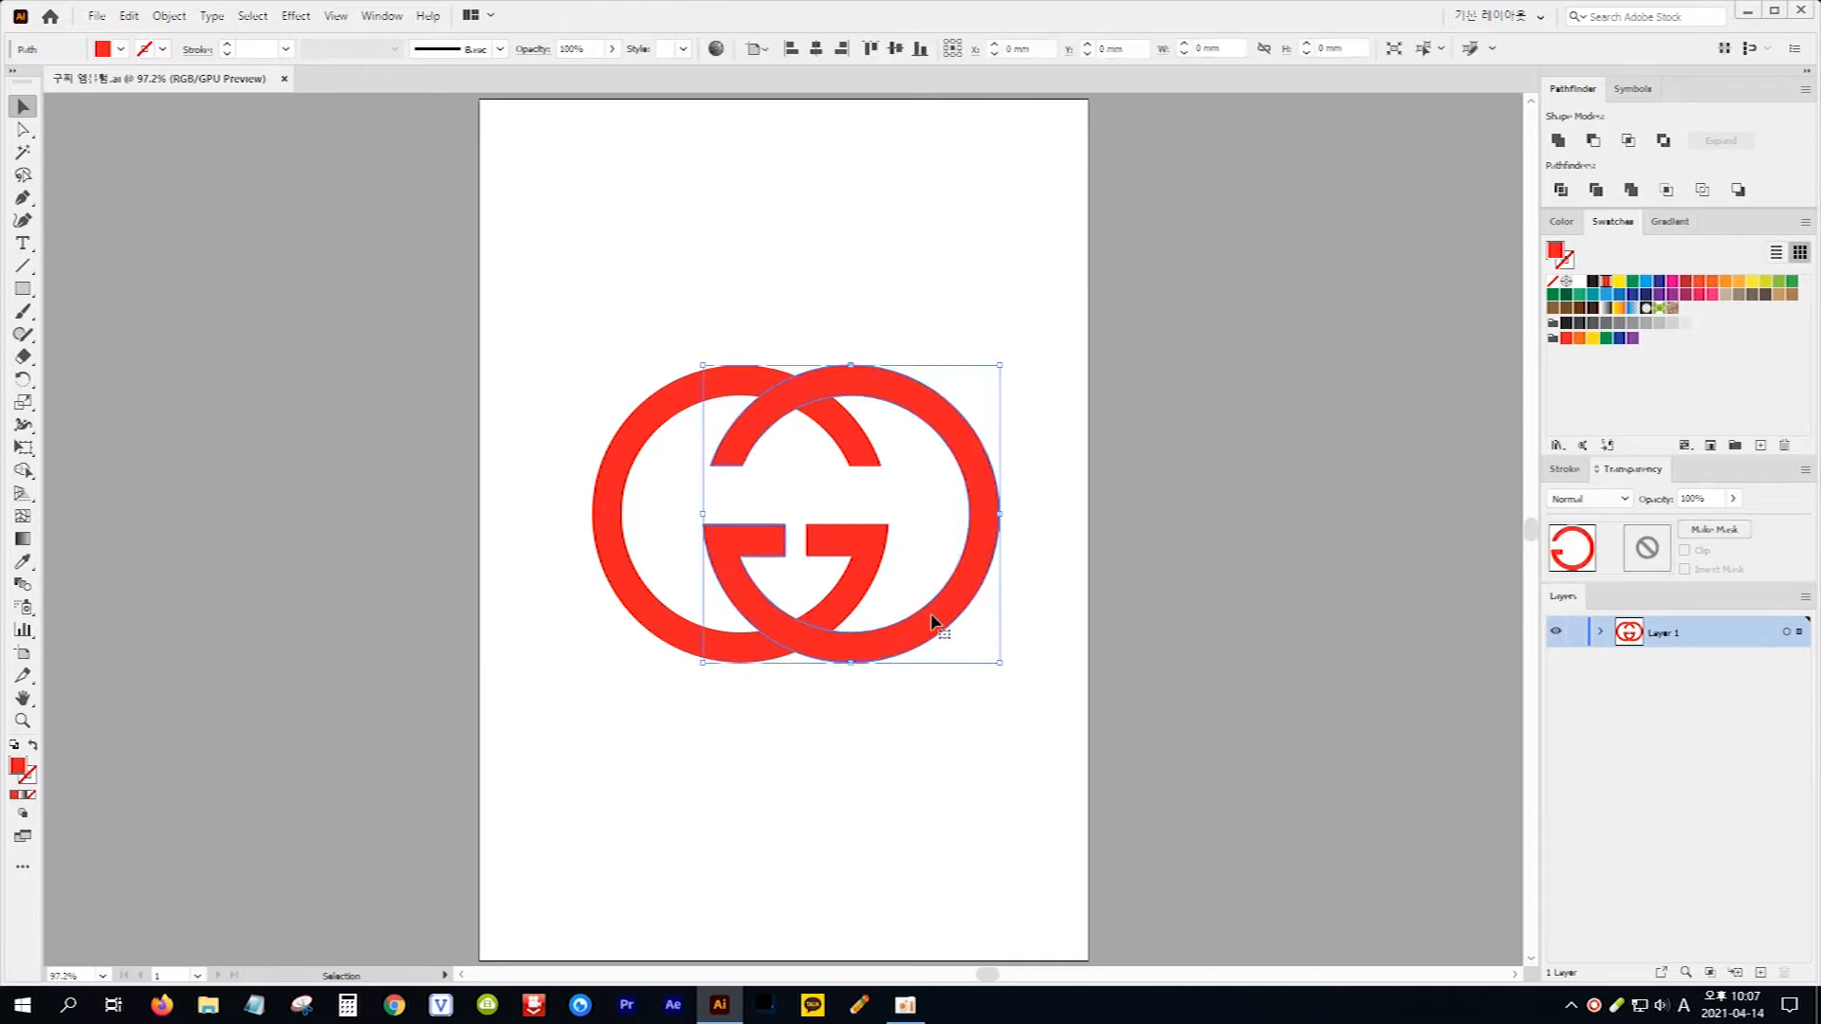
key("Delete")
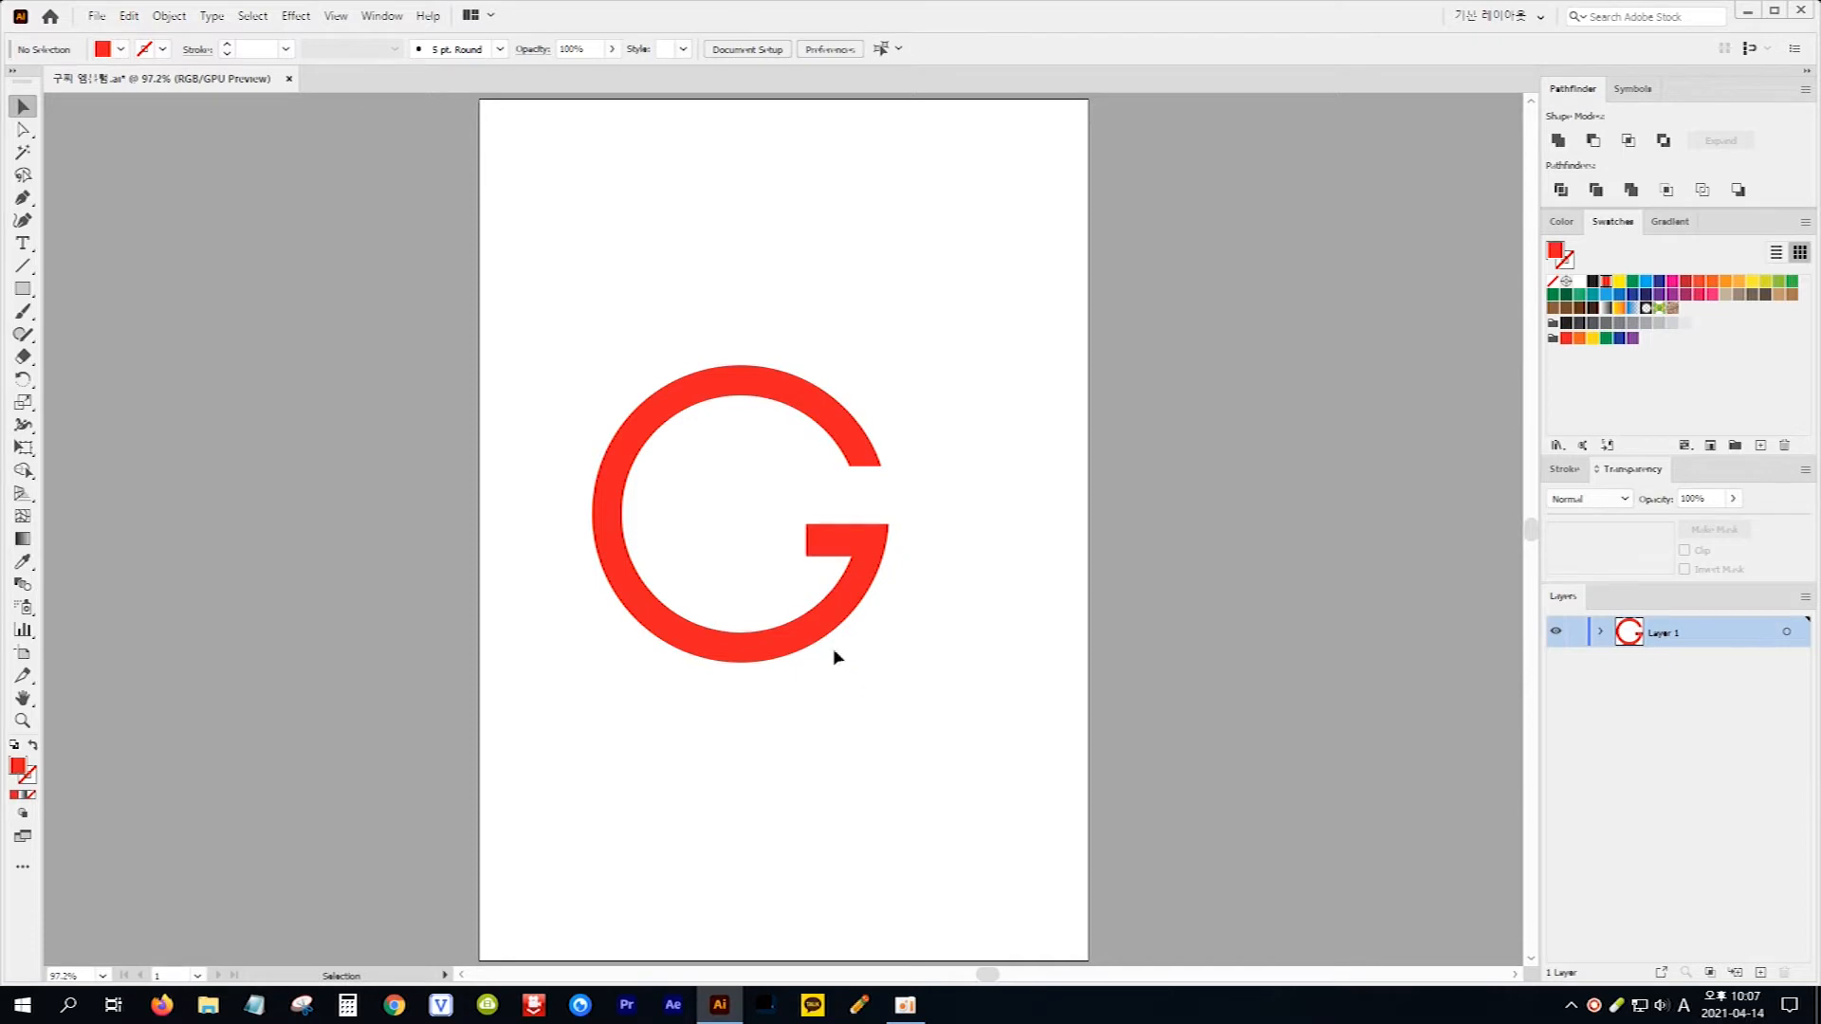
left_click(97, 17)
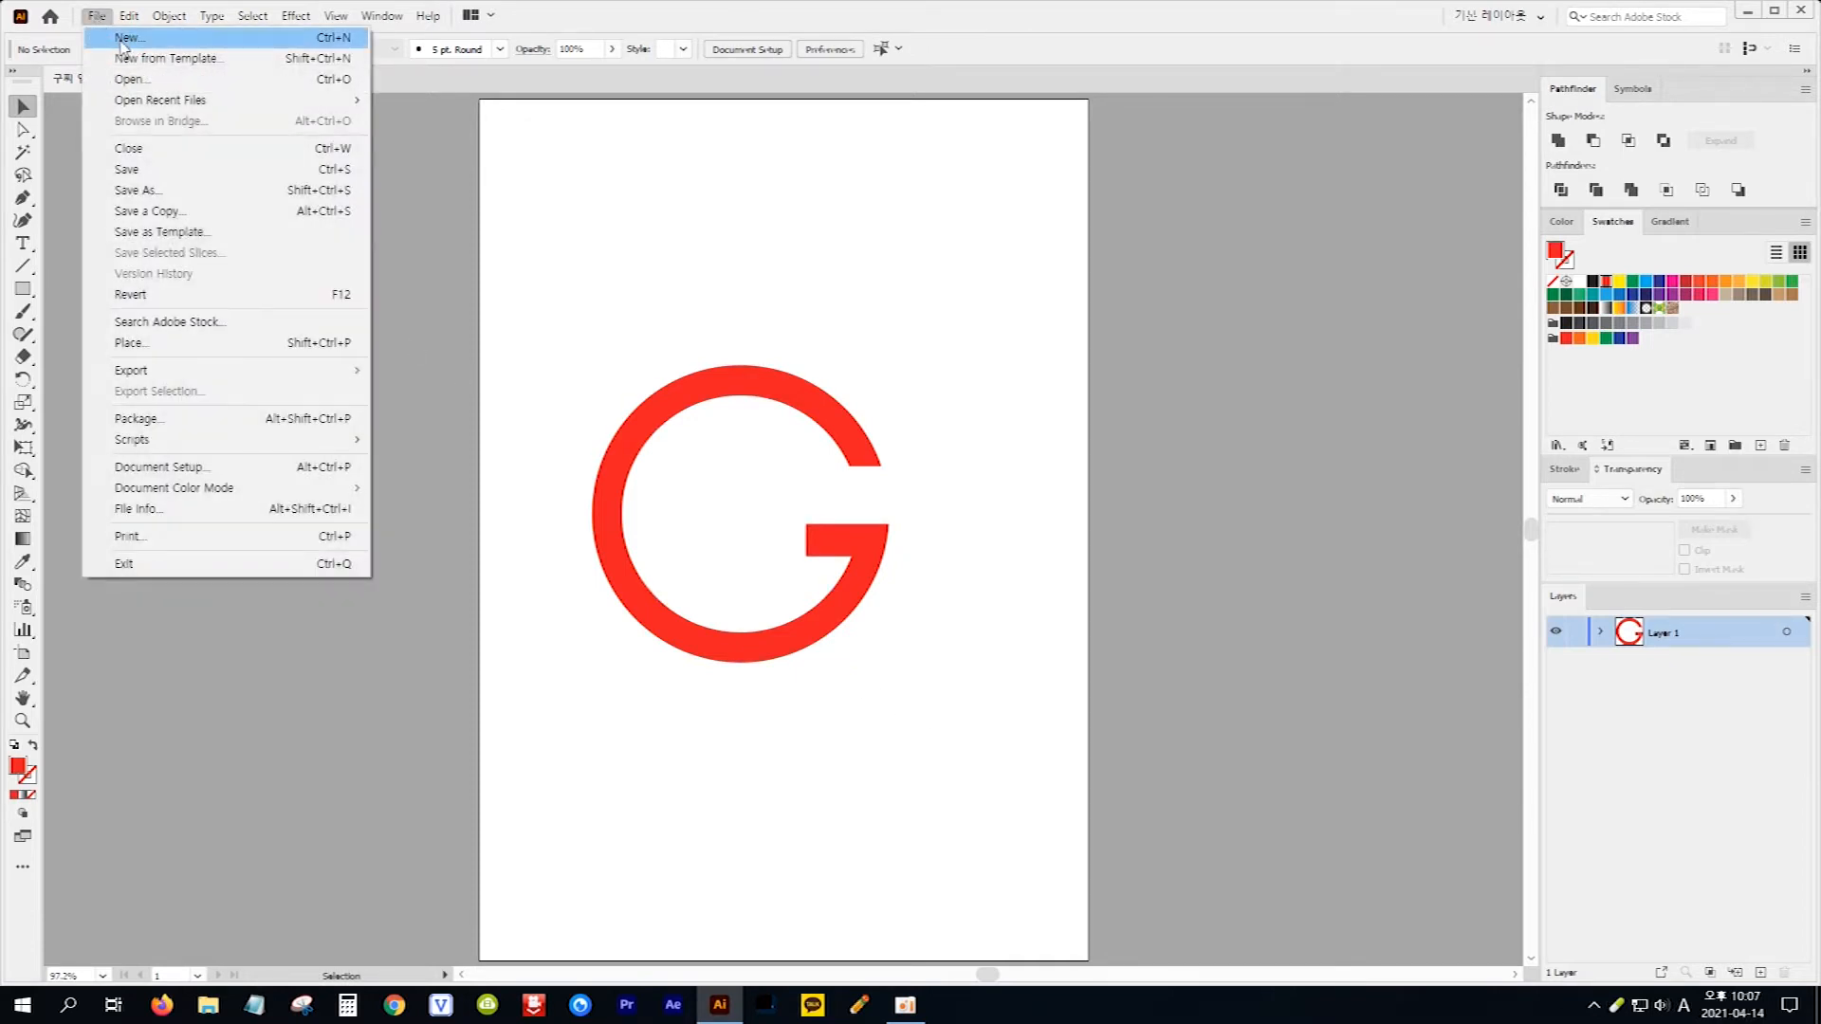
left_click(120, 36)
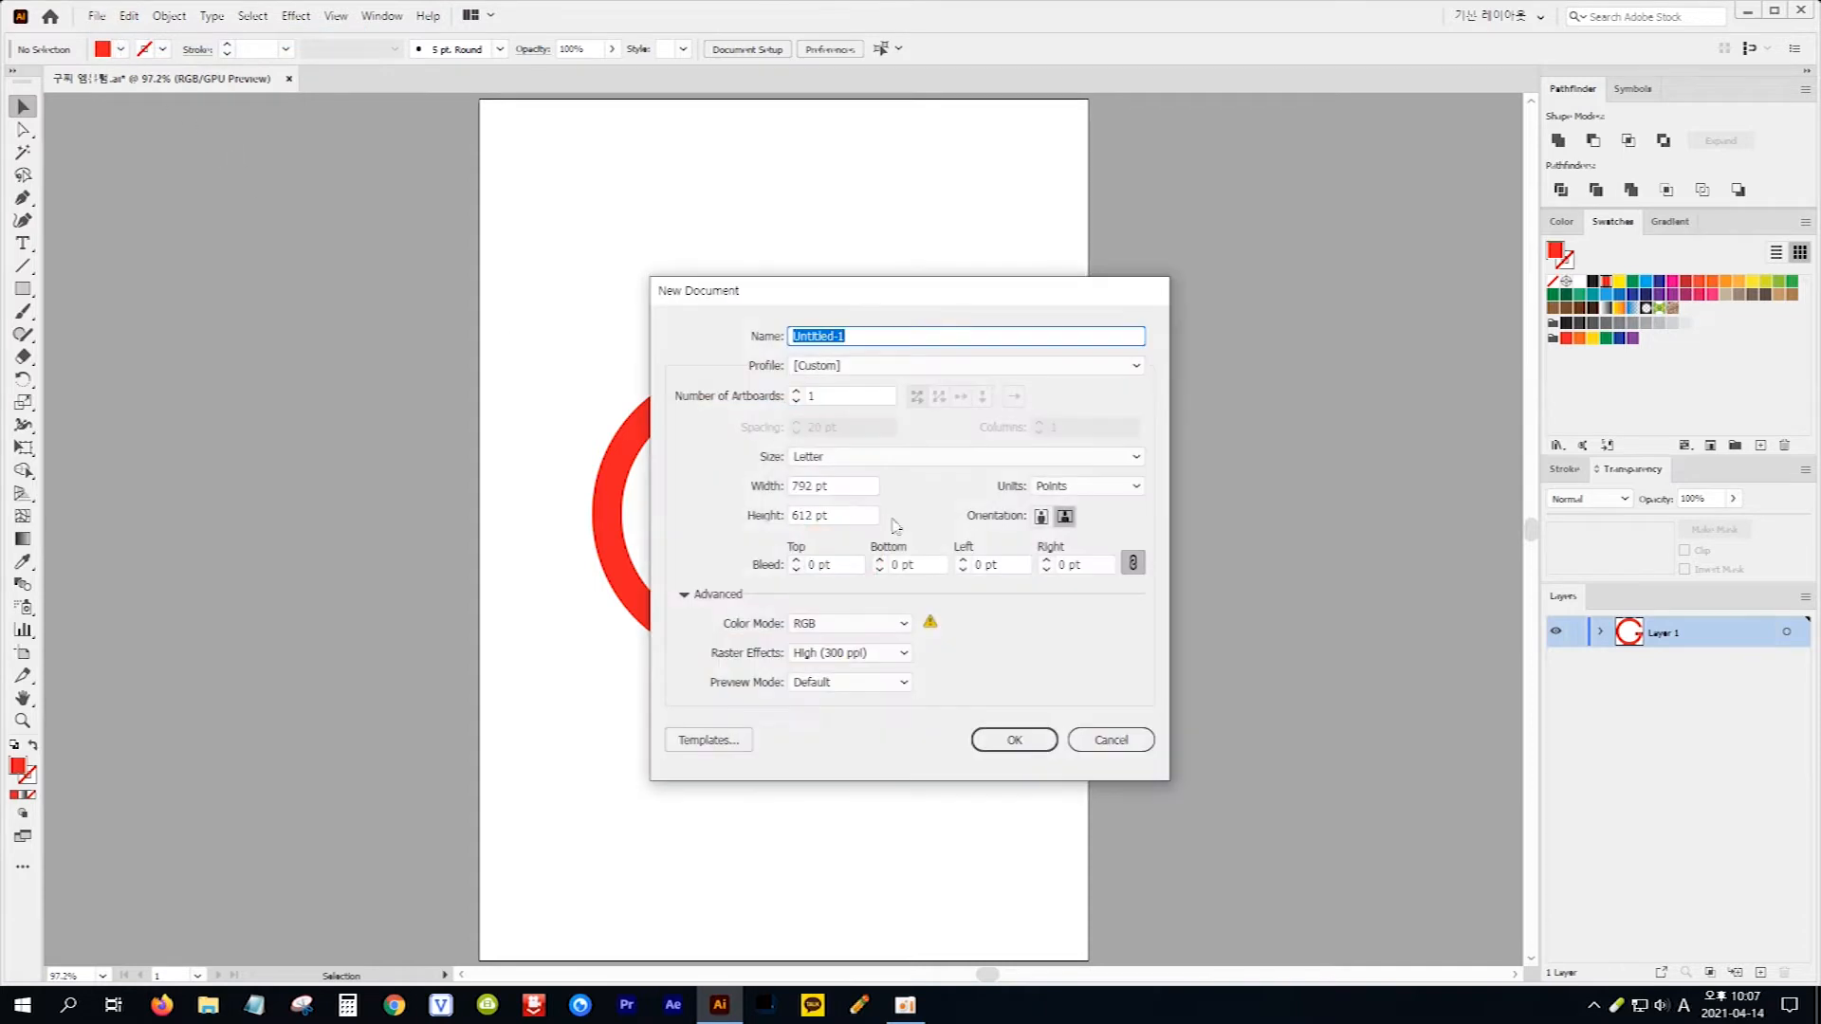
left_click(1041, 518)
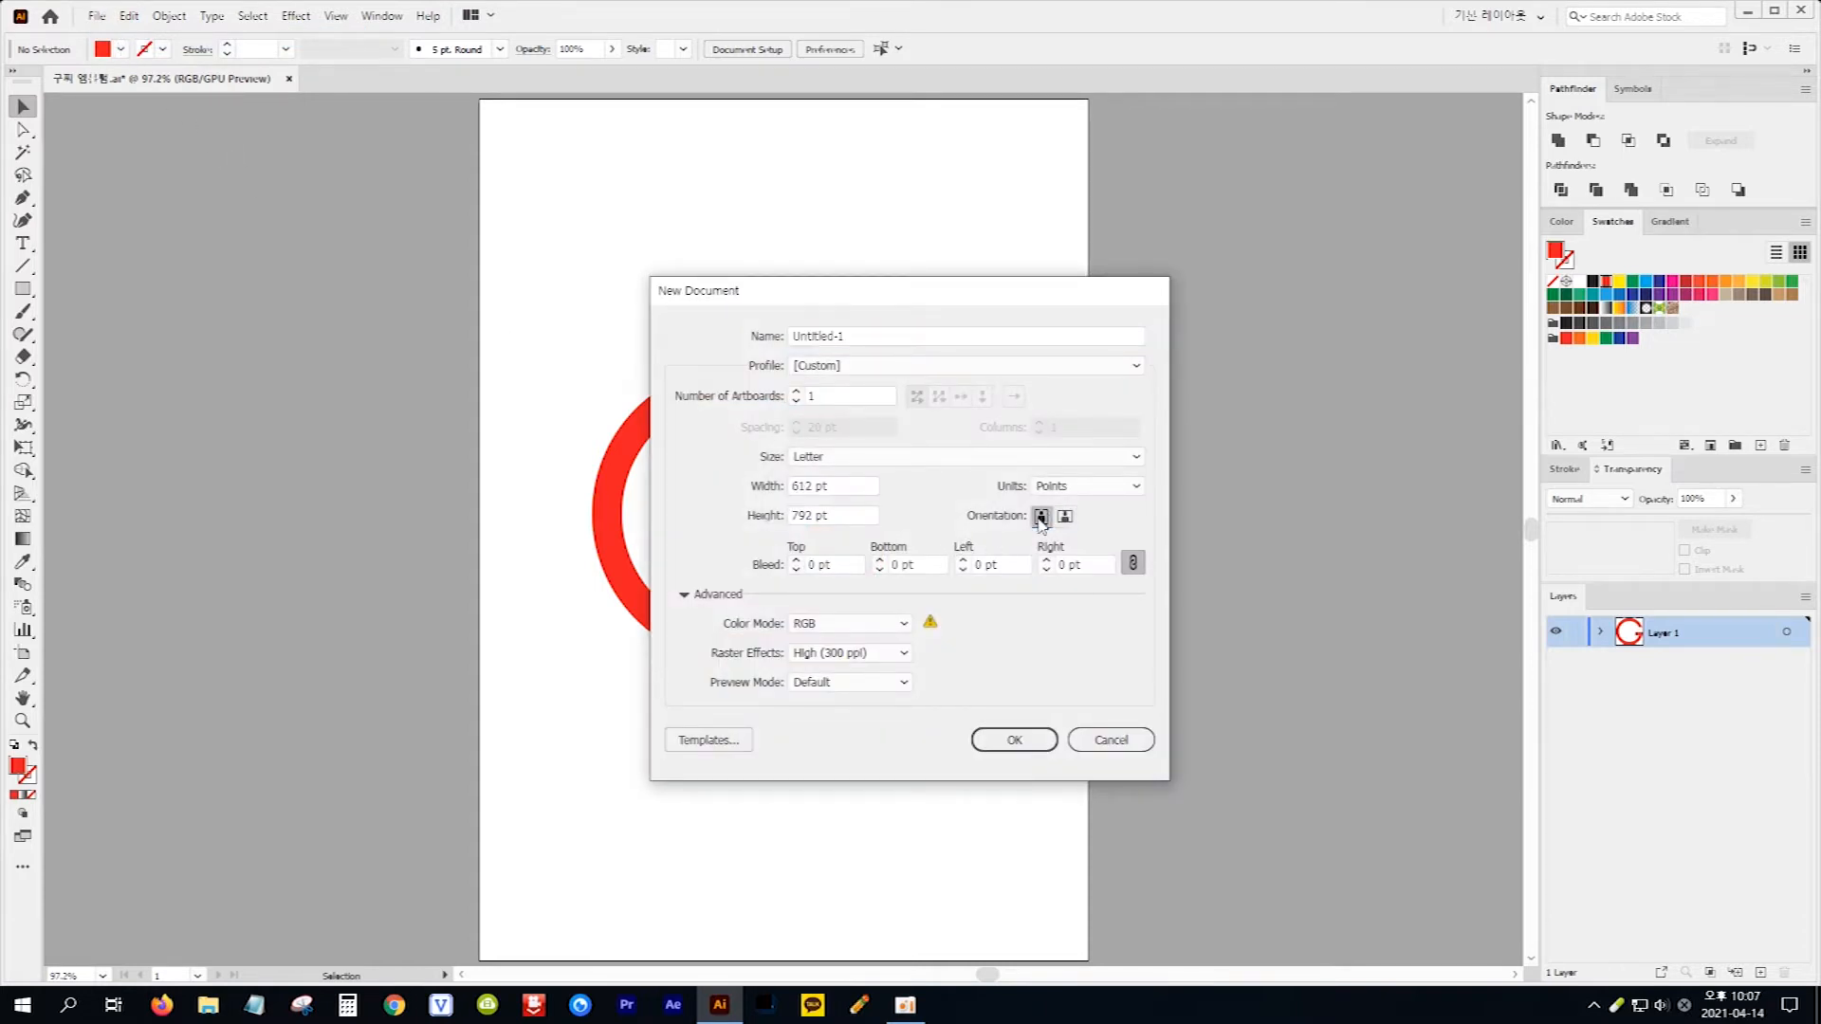
left_click(1015, 741)
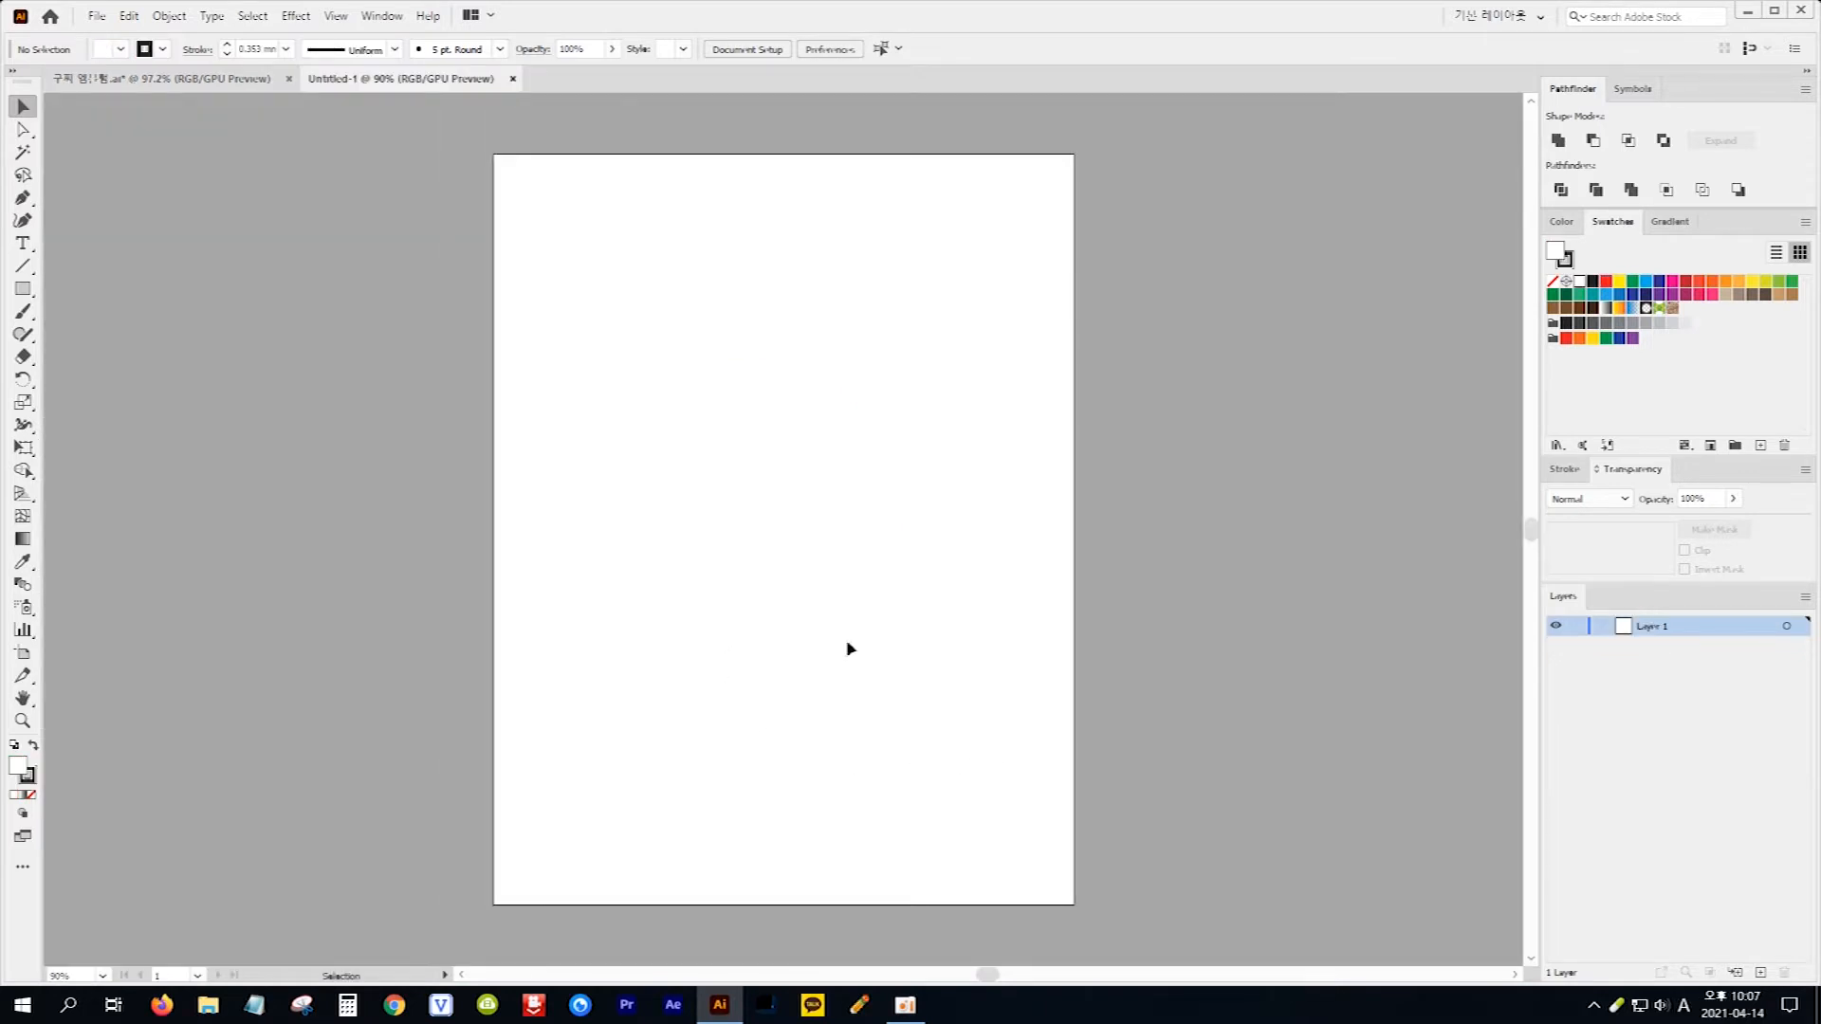
Step: Paste the mirrored G into the new document and change its fill to white
key("a")
key("ctrl+v")
key("v")
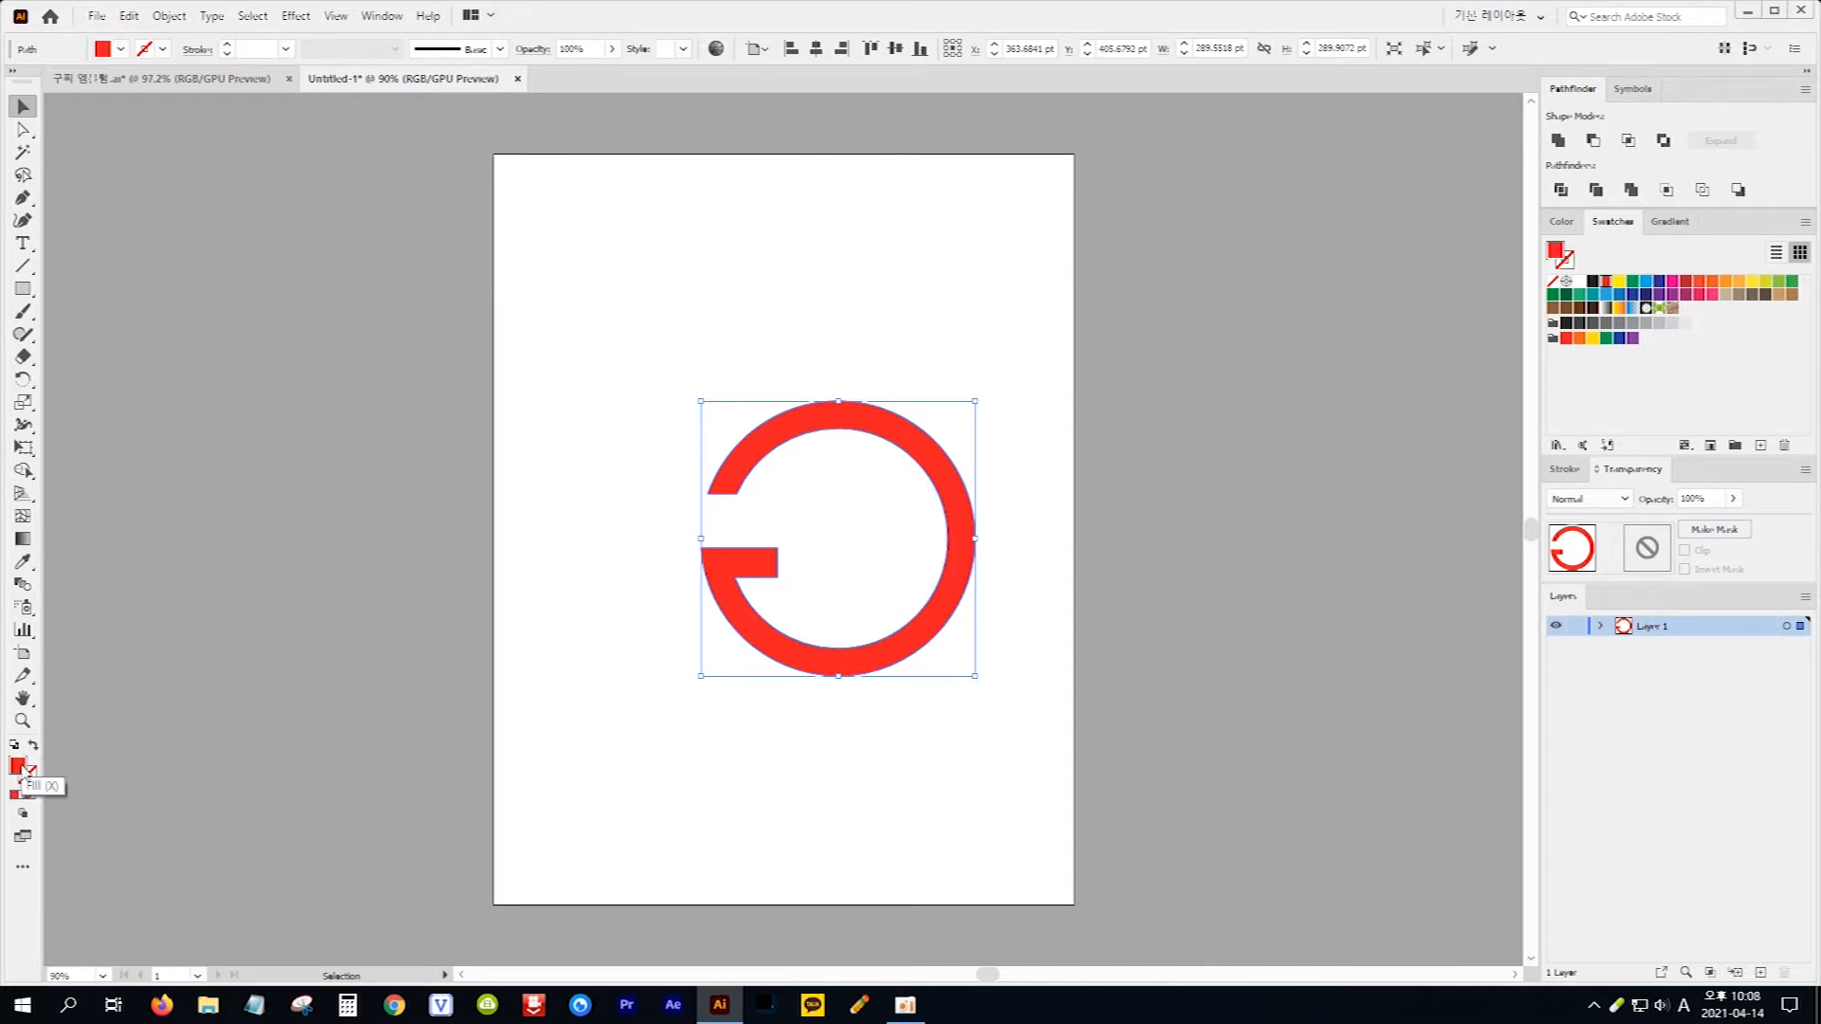
left_click(1580, 282)
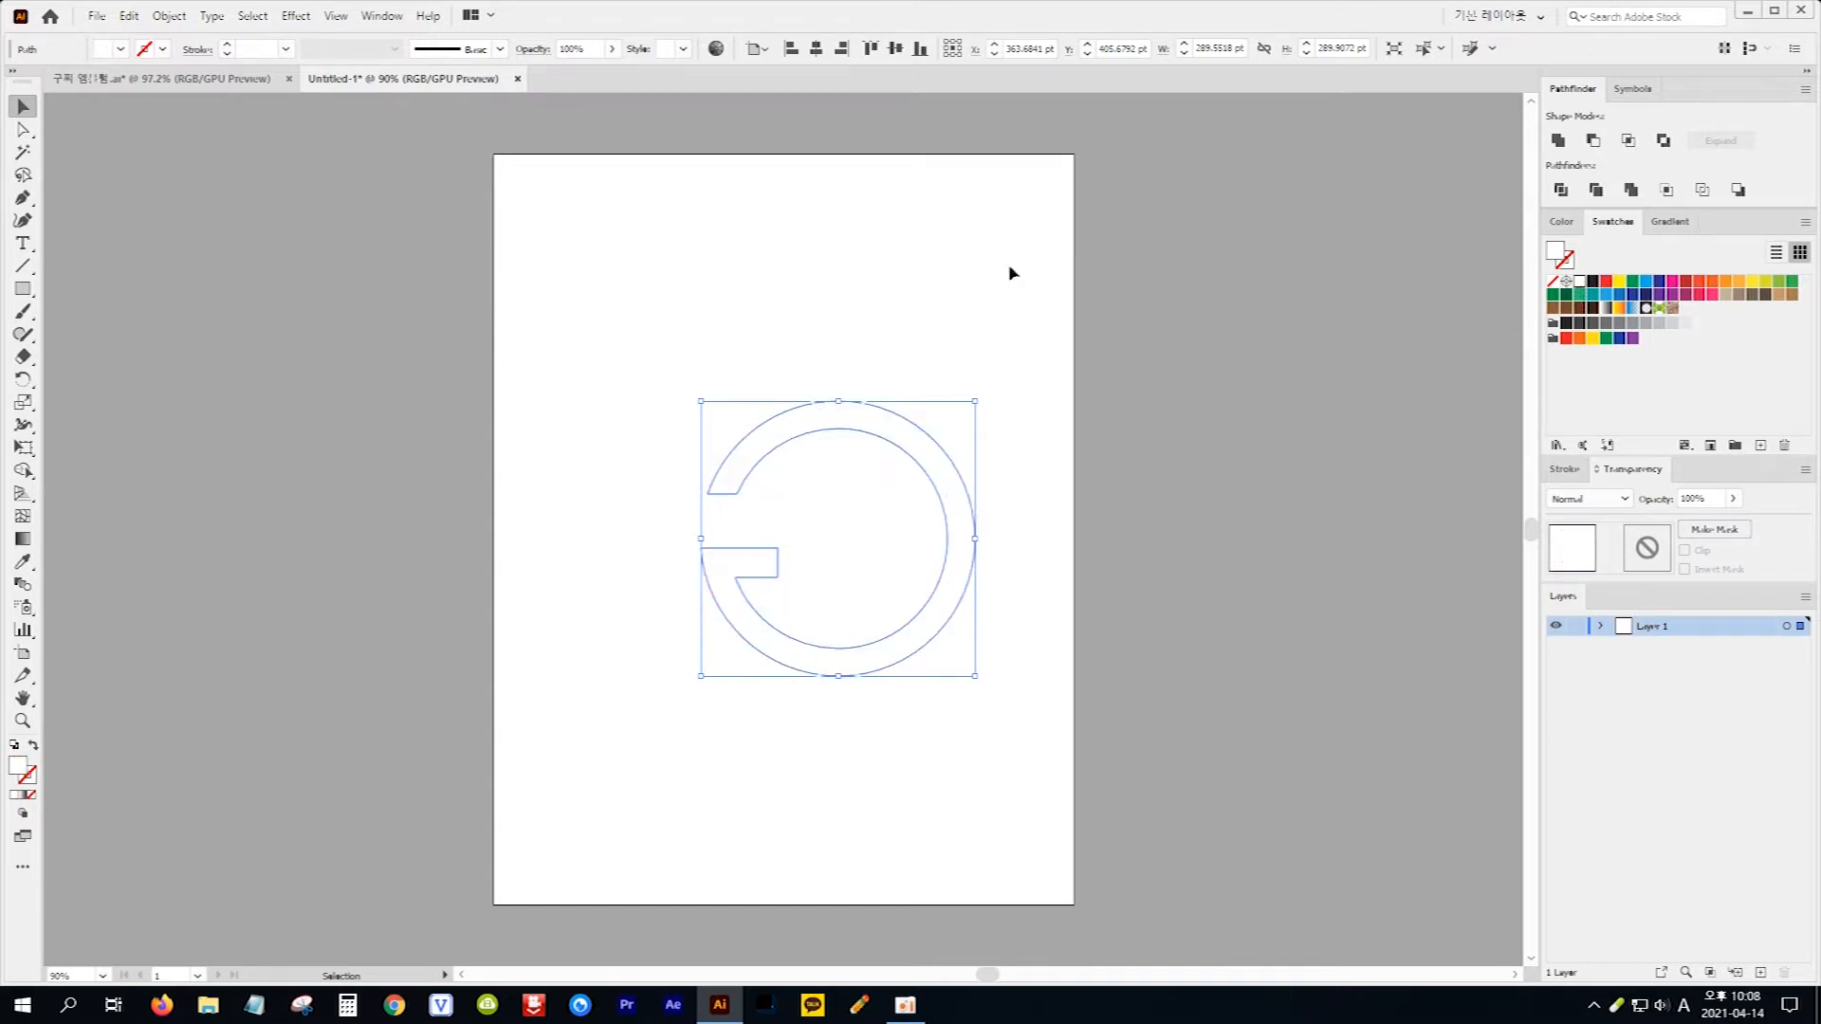
Step: Start exporting the mirrored G with Export As and set the file format to PNG
left_click(96, 16)
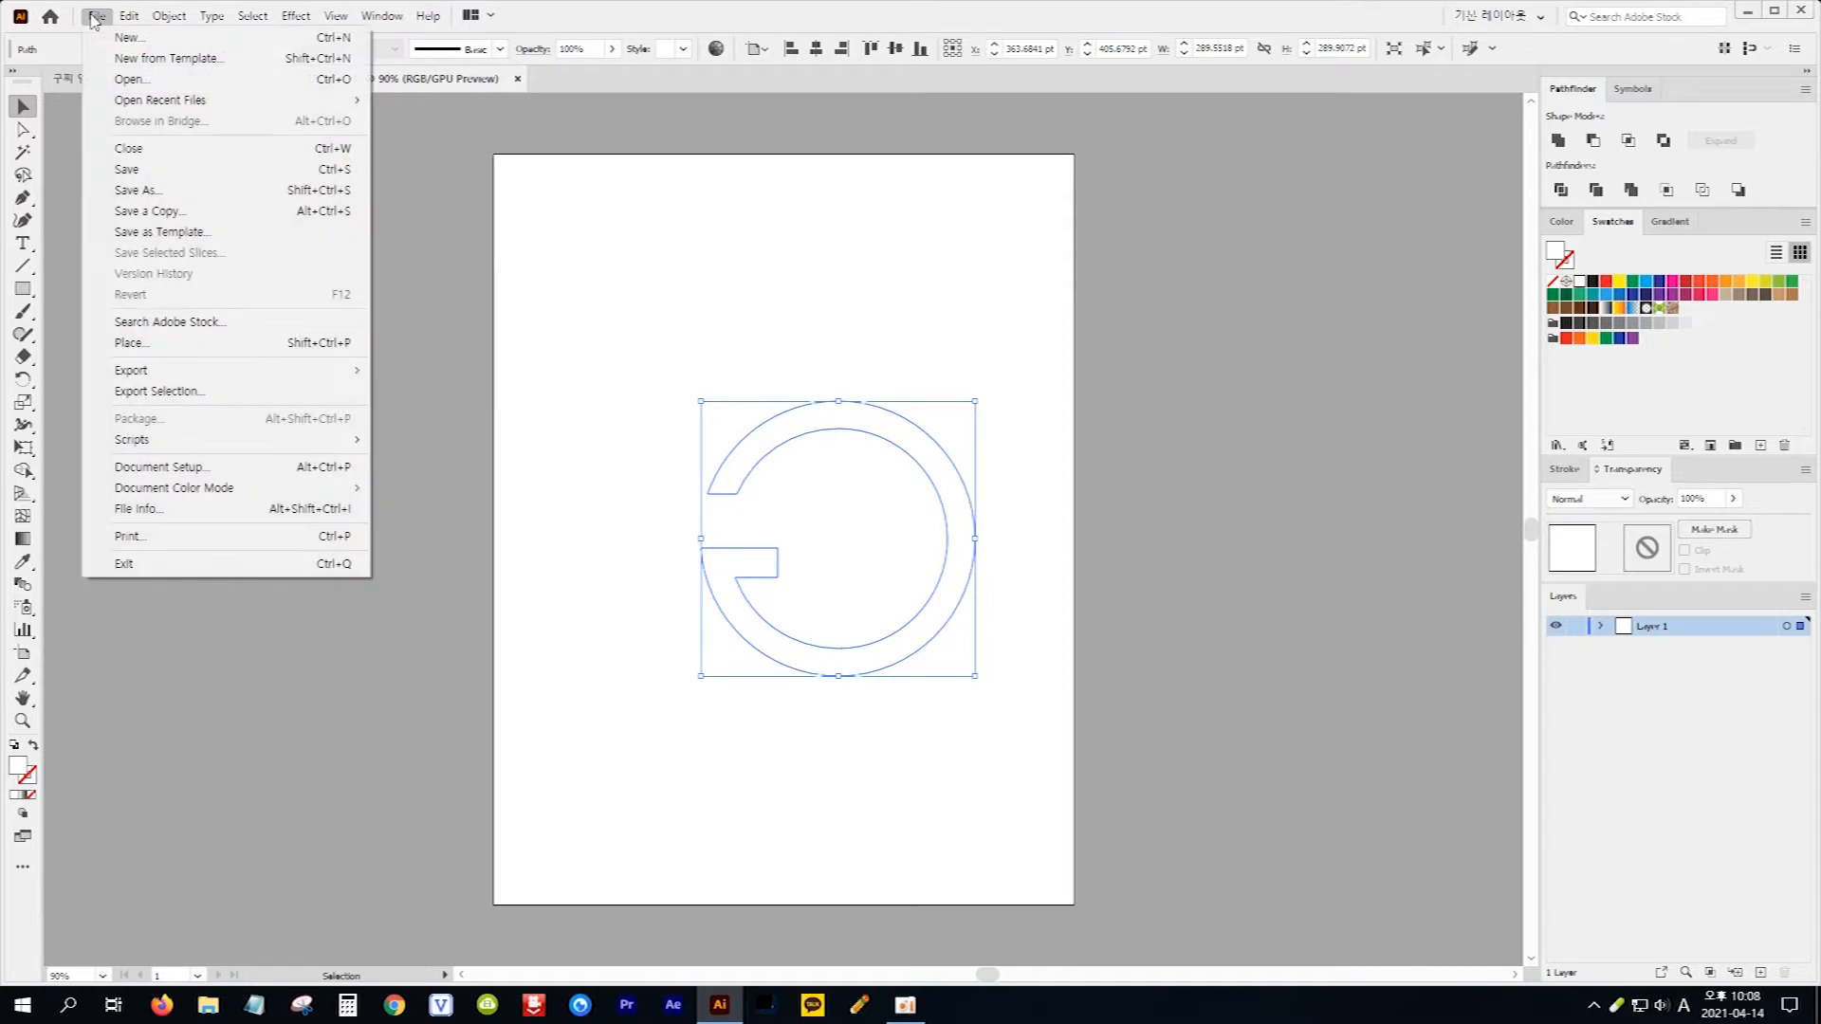
mouse_move(144, 380)
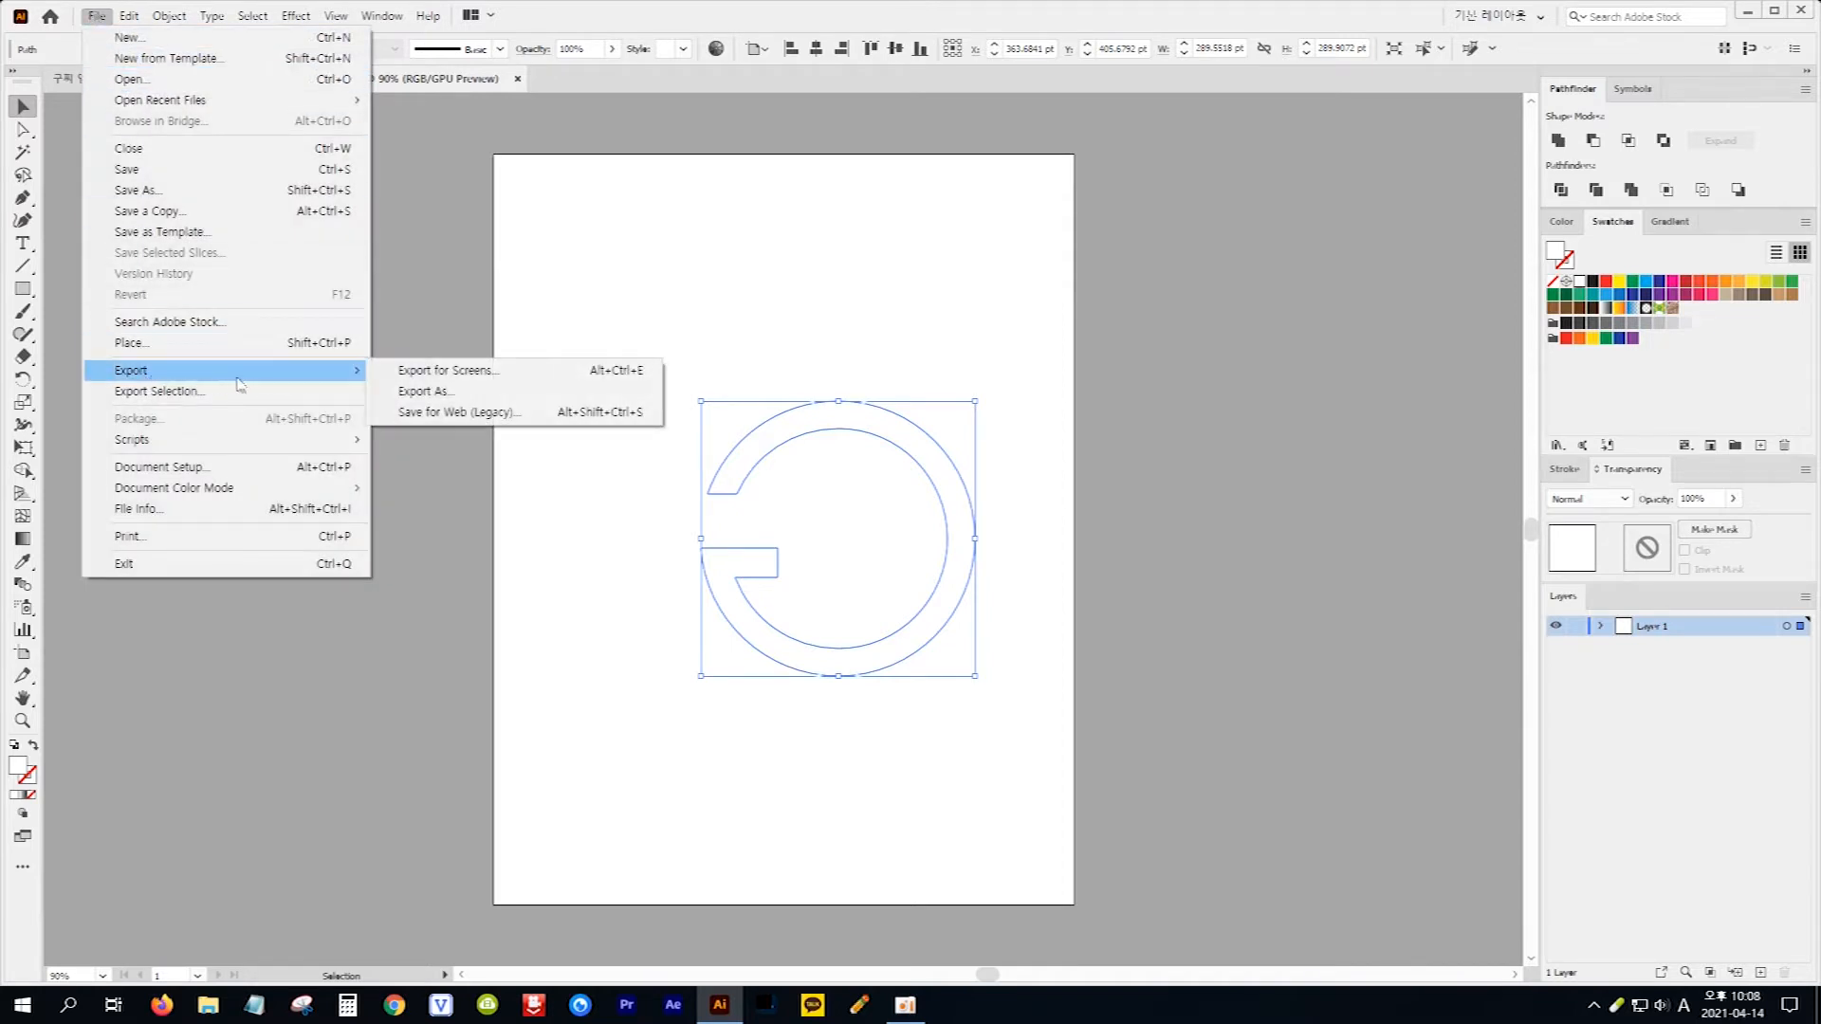
left_click(424, 392)
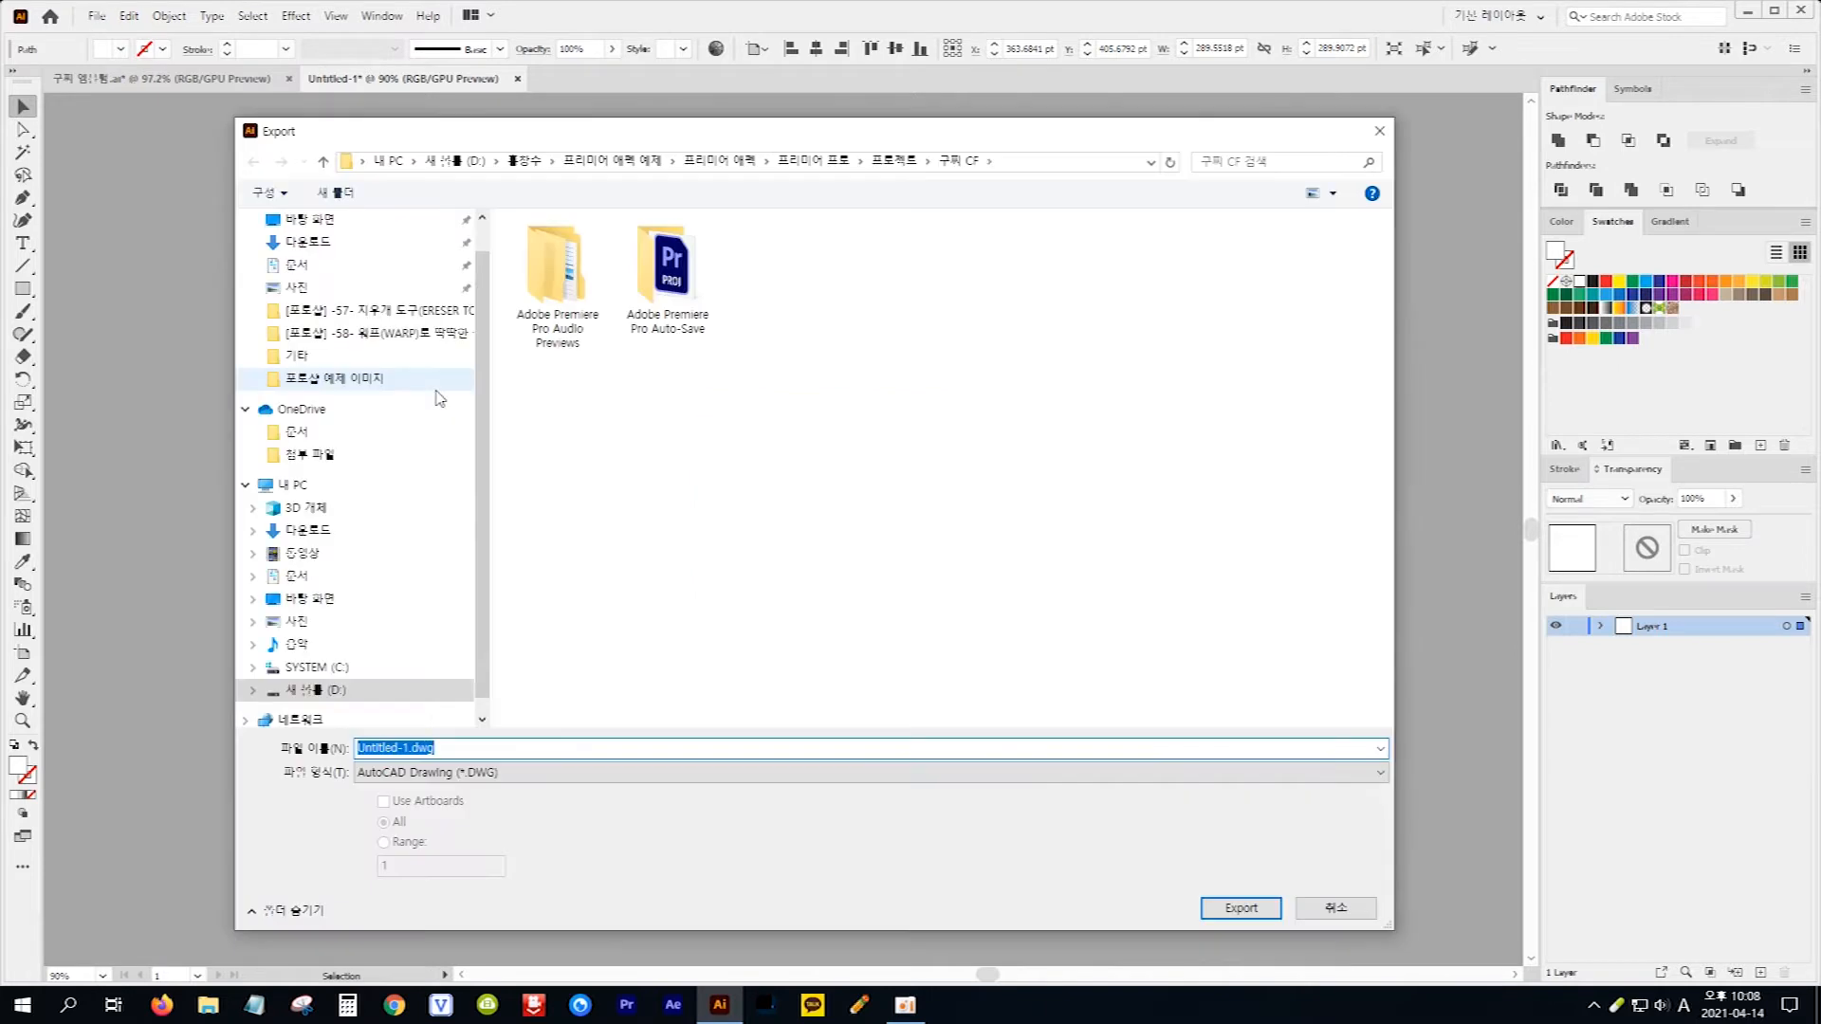
left_click(568, 773)
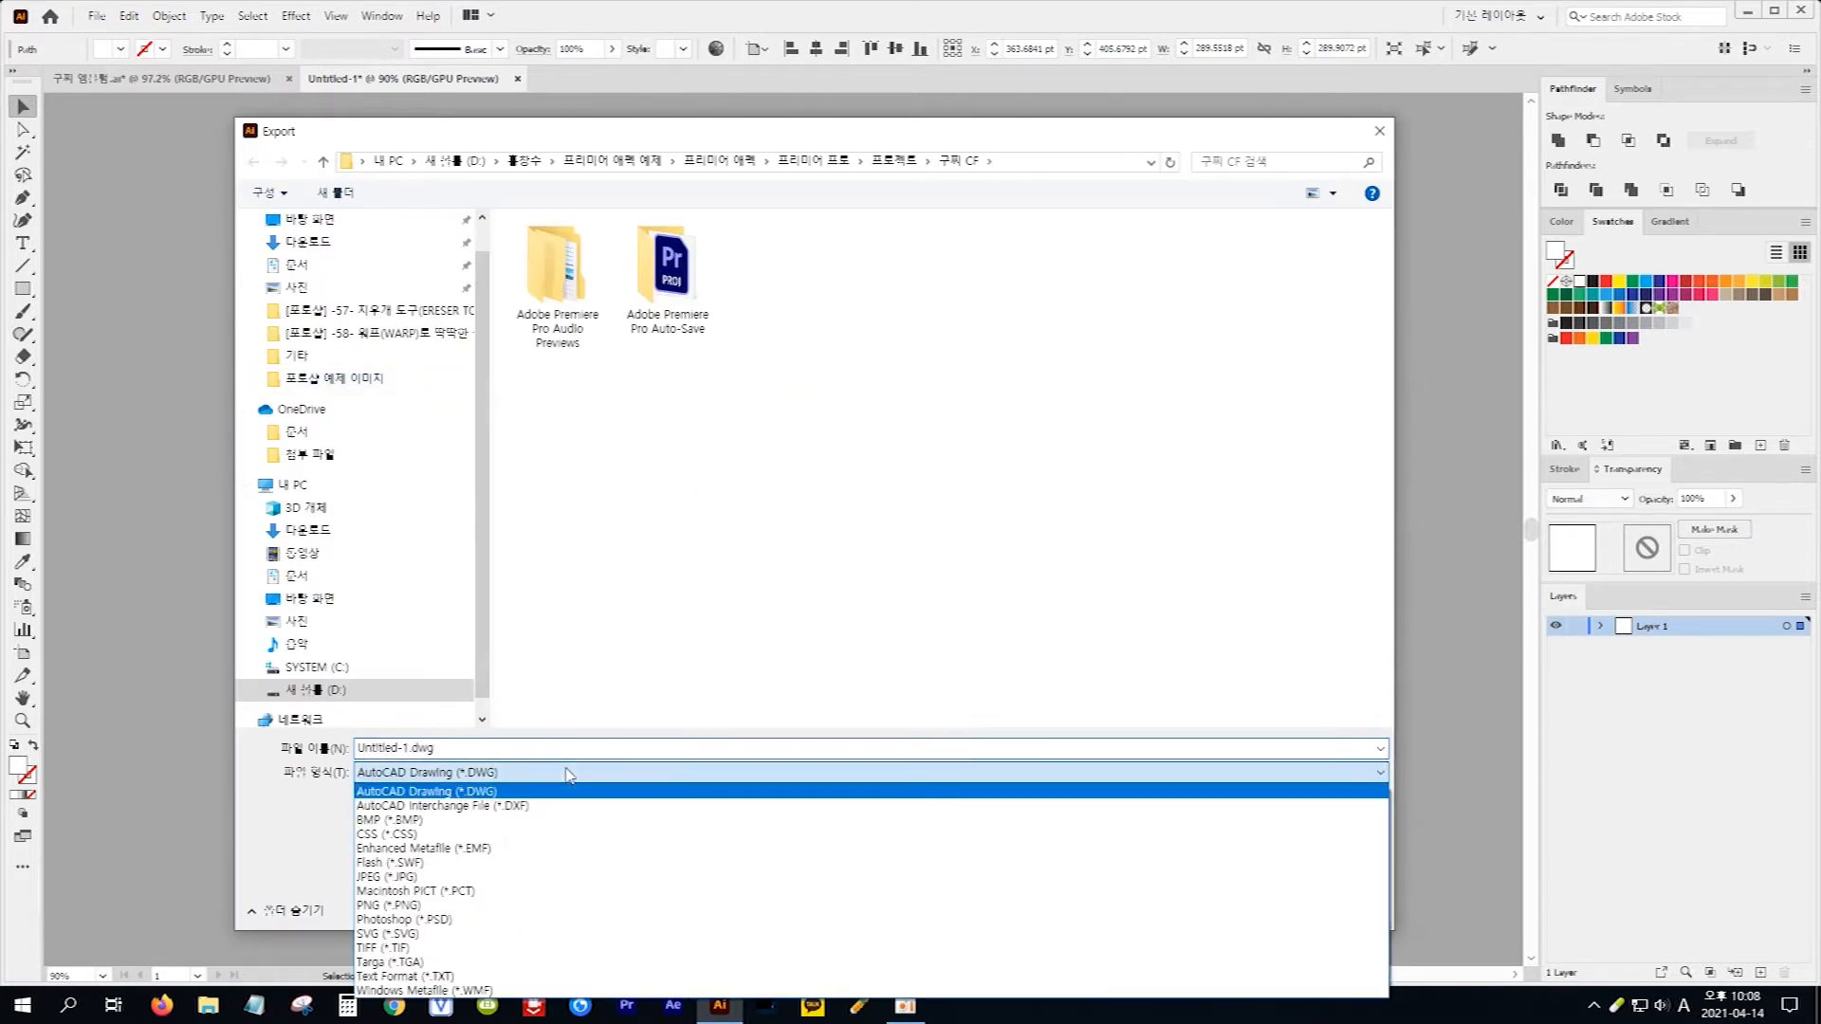
left_click(437, 905)
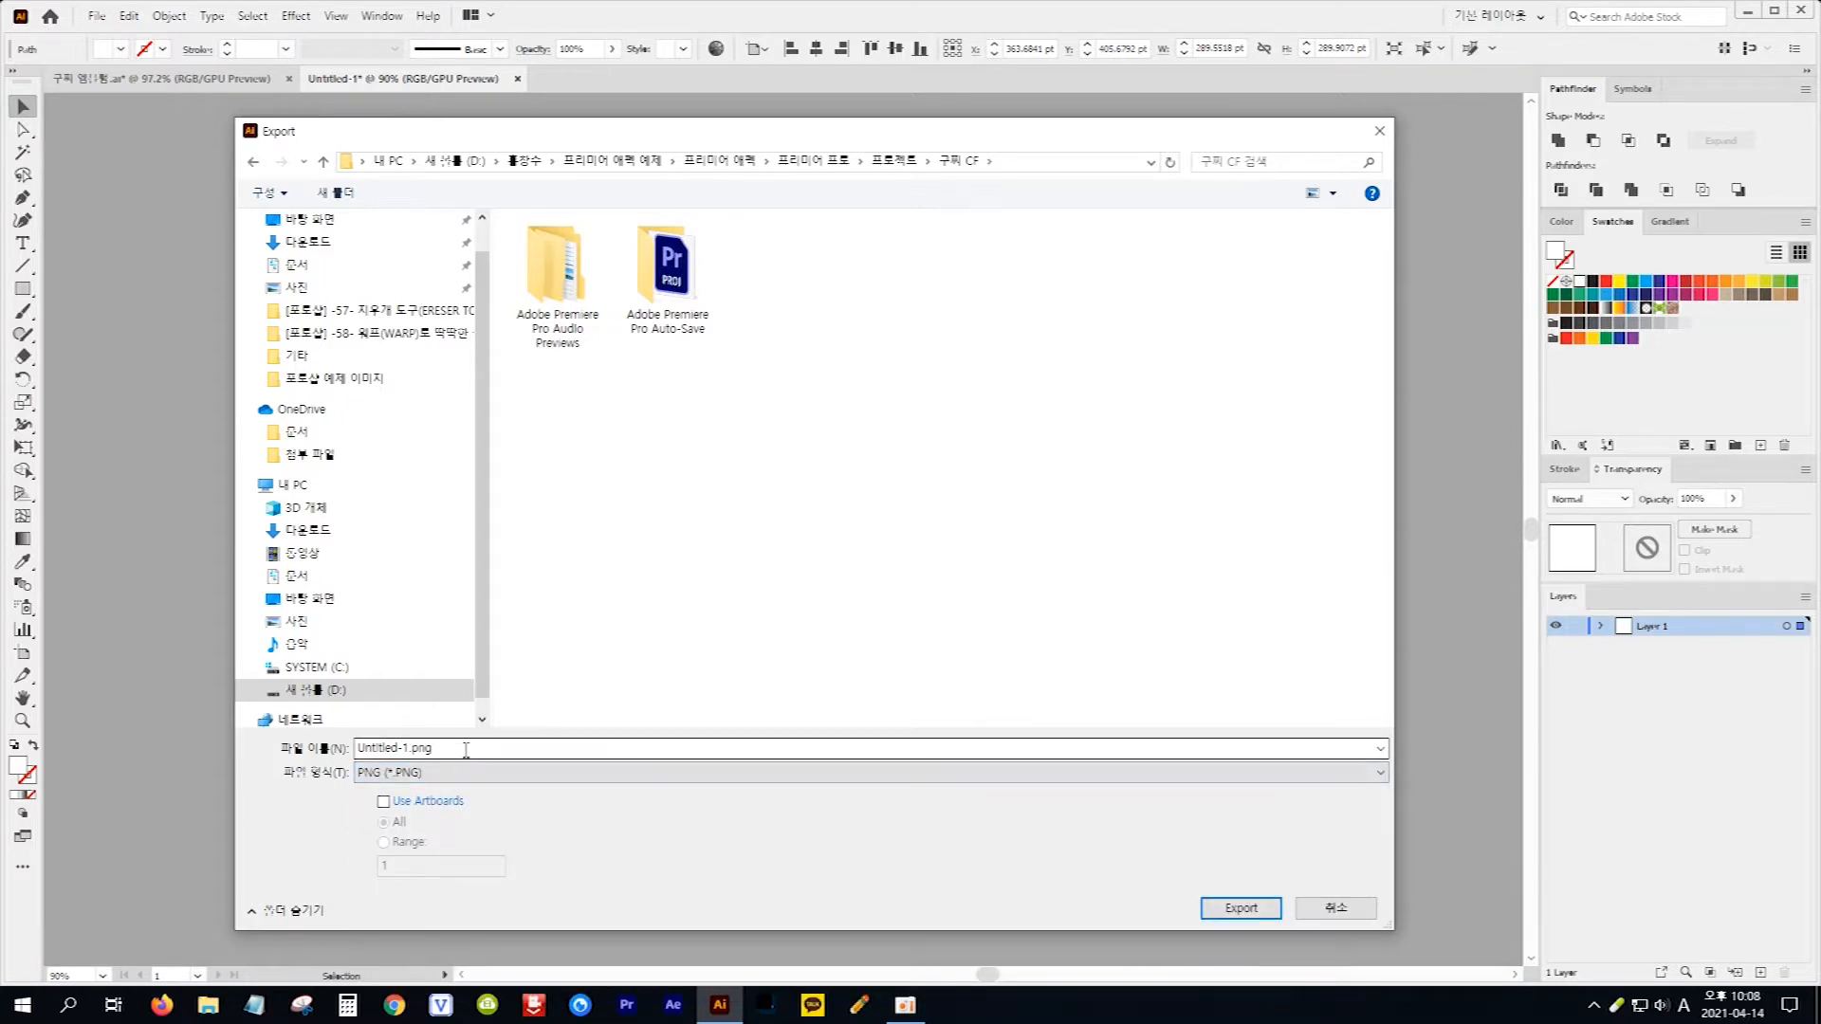
Step: Name the file 구찌 엠블럼 오른쪽 and export it at Screen (72 ppi) resolution with a transparent background
left_click(466, 751)
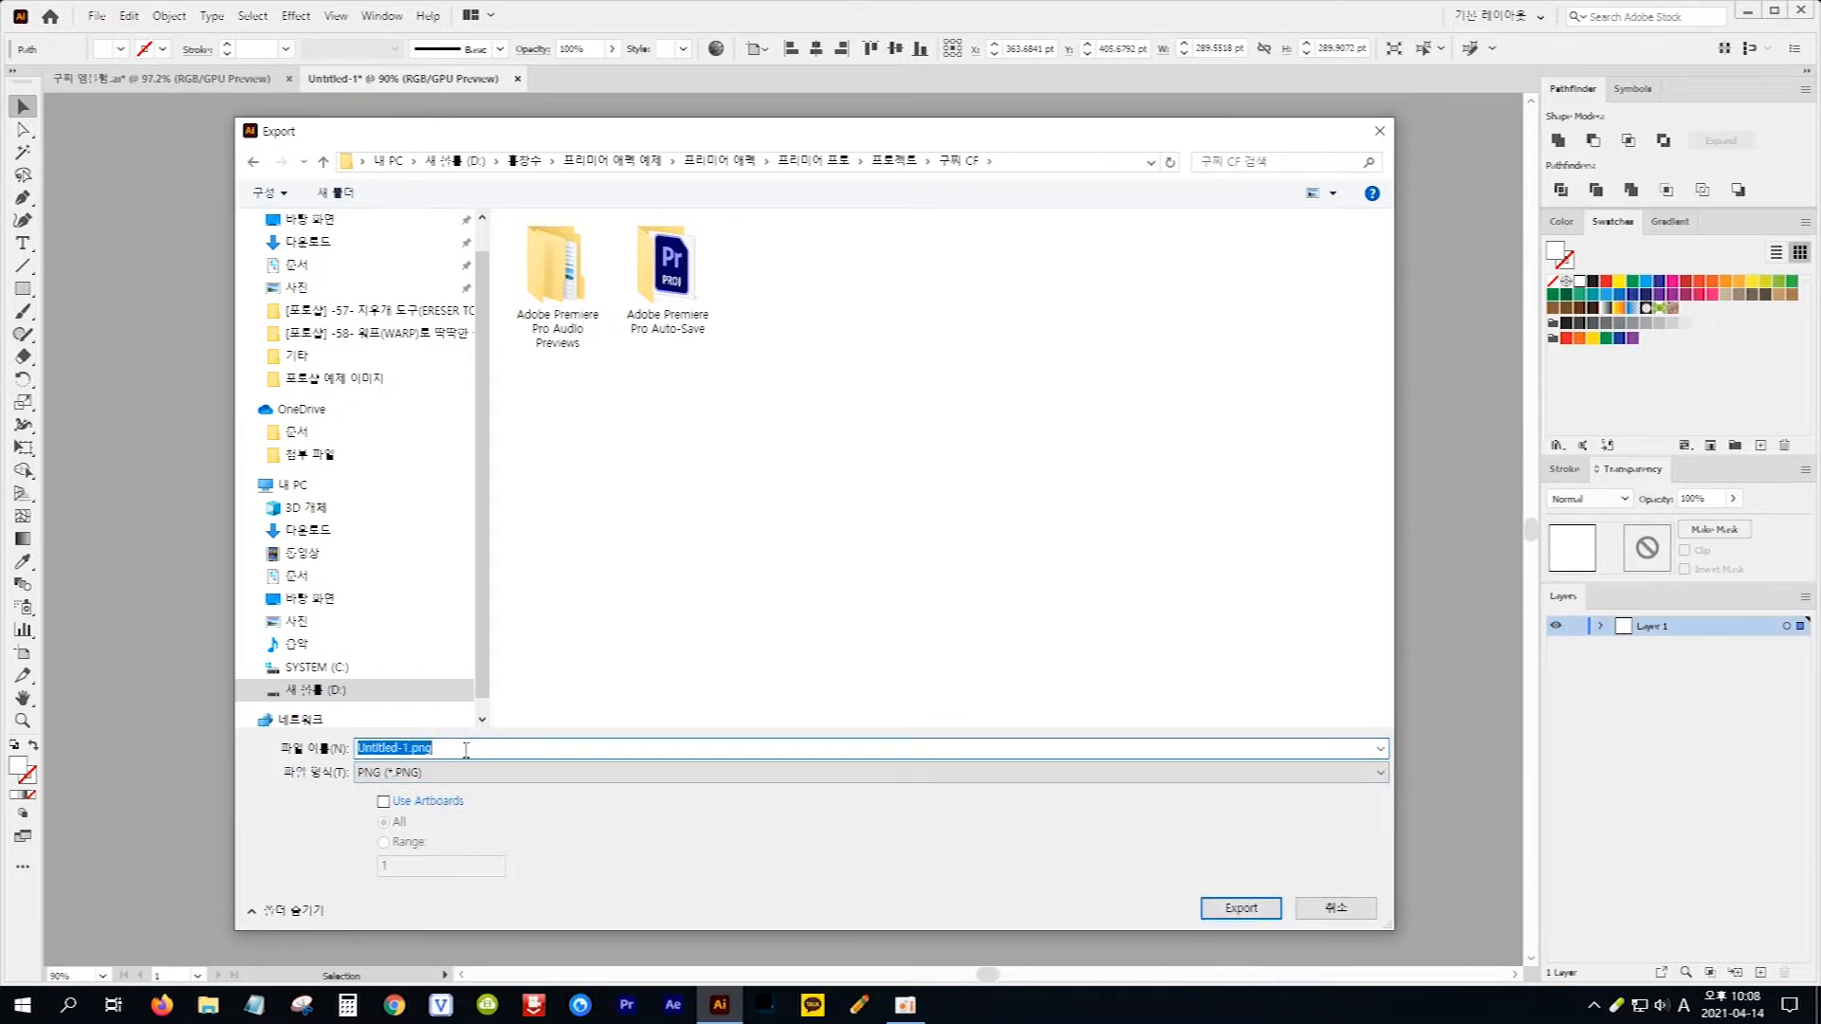
key("Hangul")
type("ㄱ")
type("피 엠블")
type("ㄹ")
type(" 오른")
type("쪽")
left_click(851, 906)
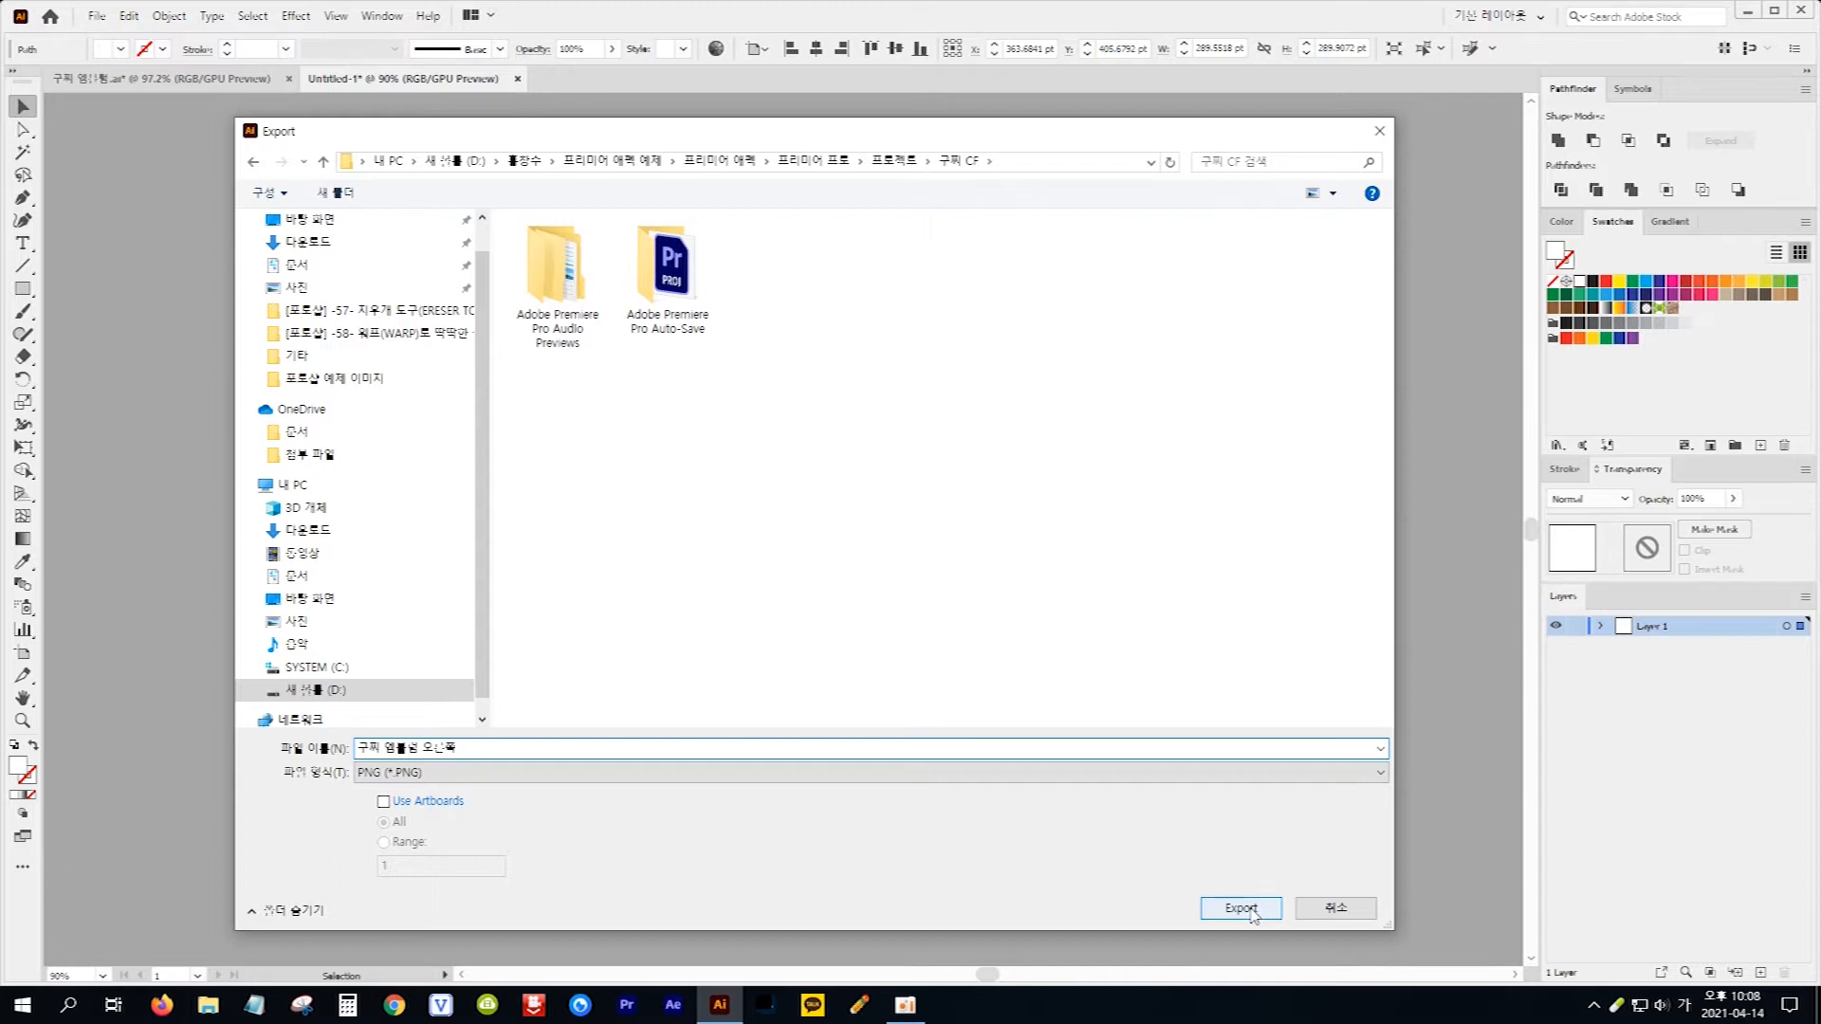
left_click(1242, 909)
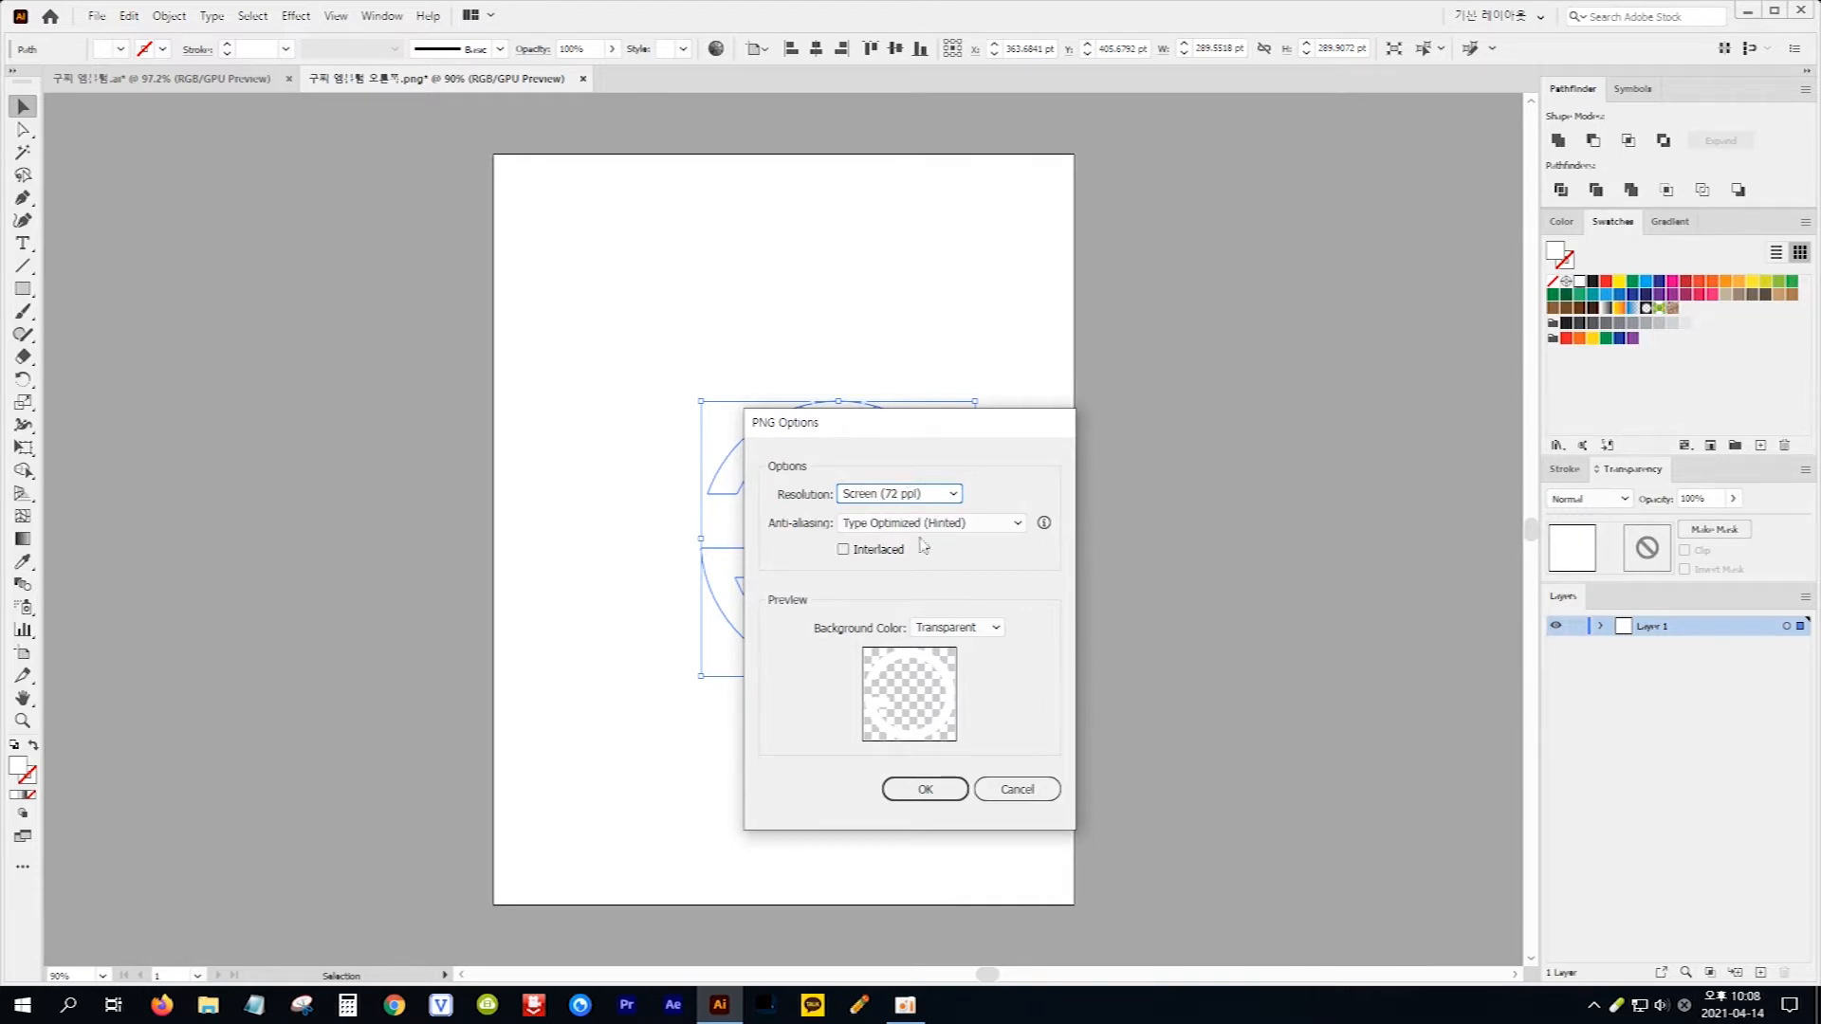
left_click(925, 790)
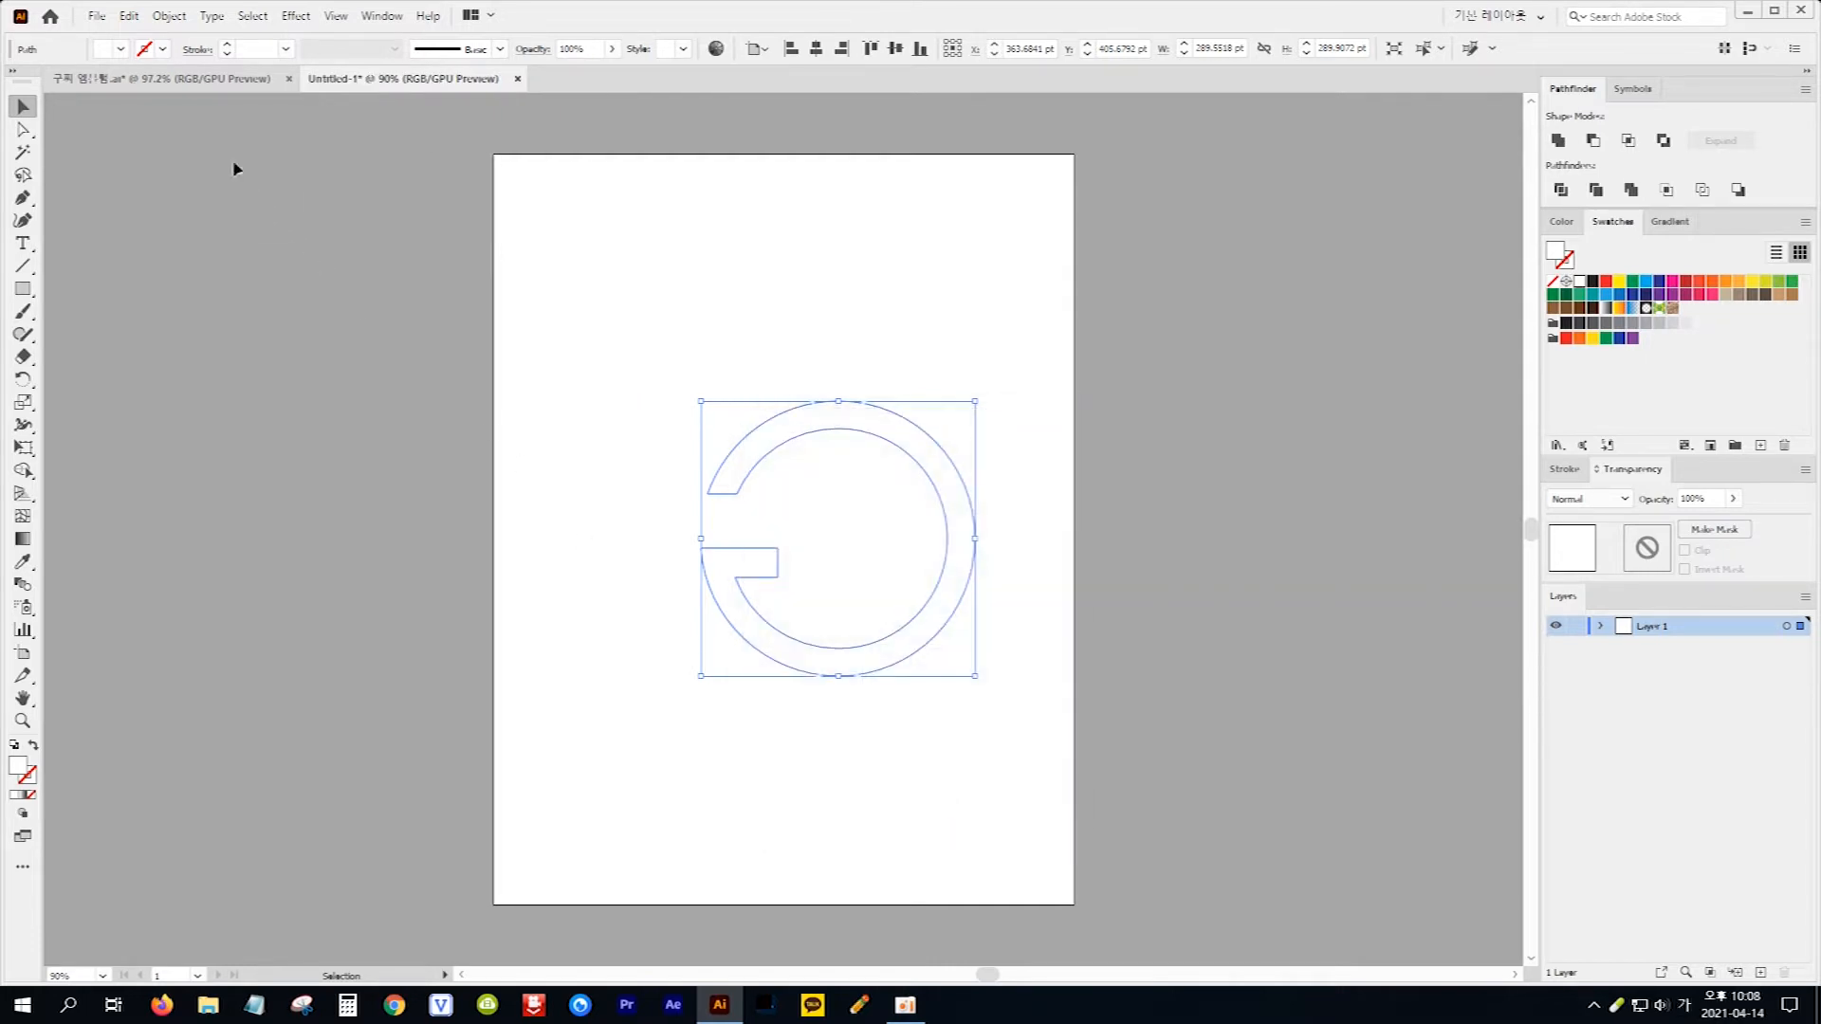
Step: Return to the original emblem document and change the remaining G's fill to white
left_click(193, 85)
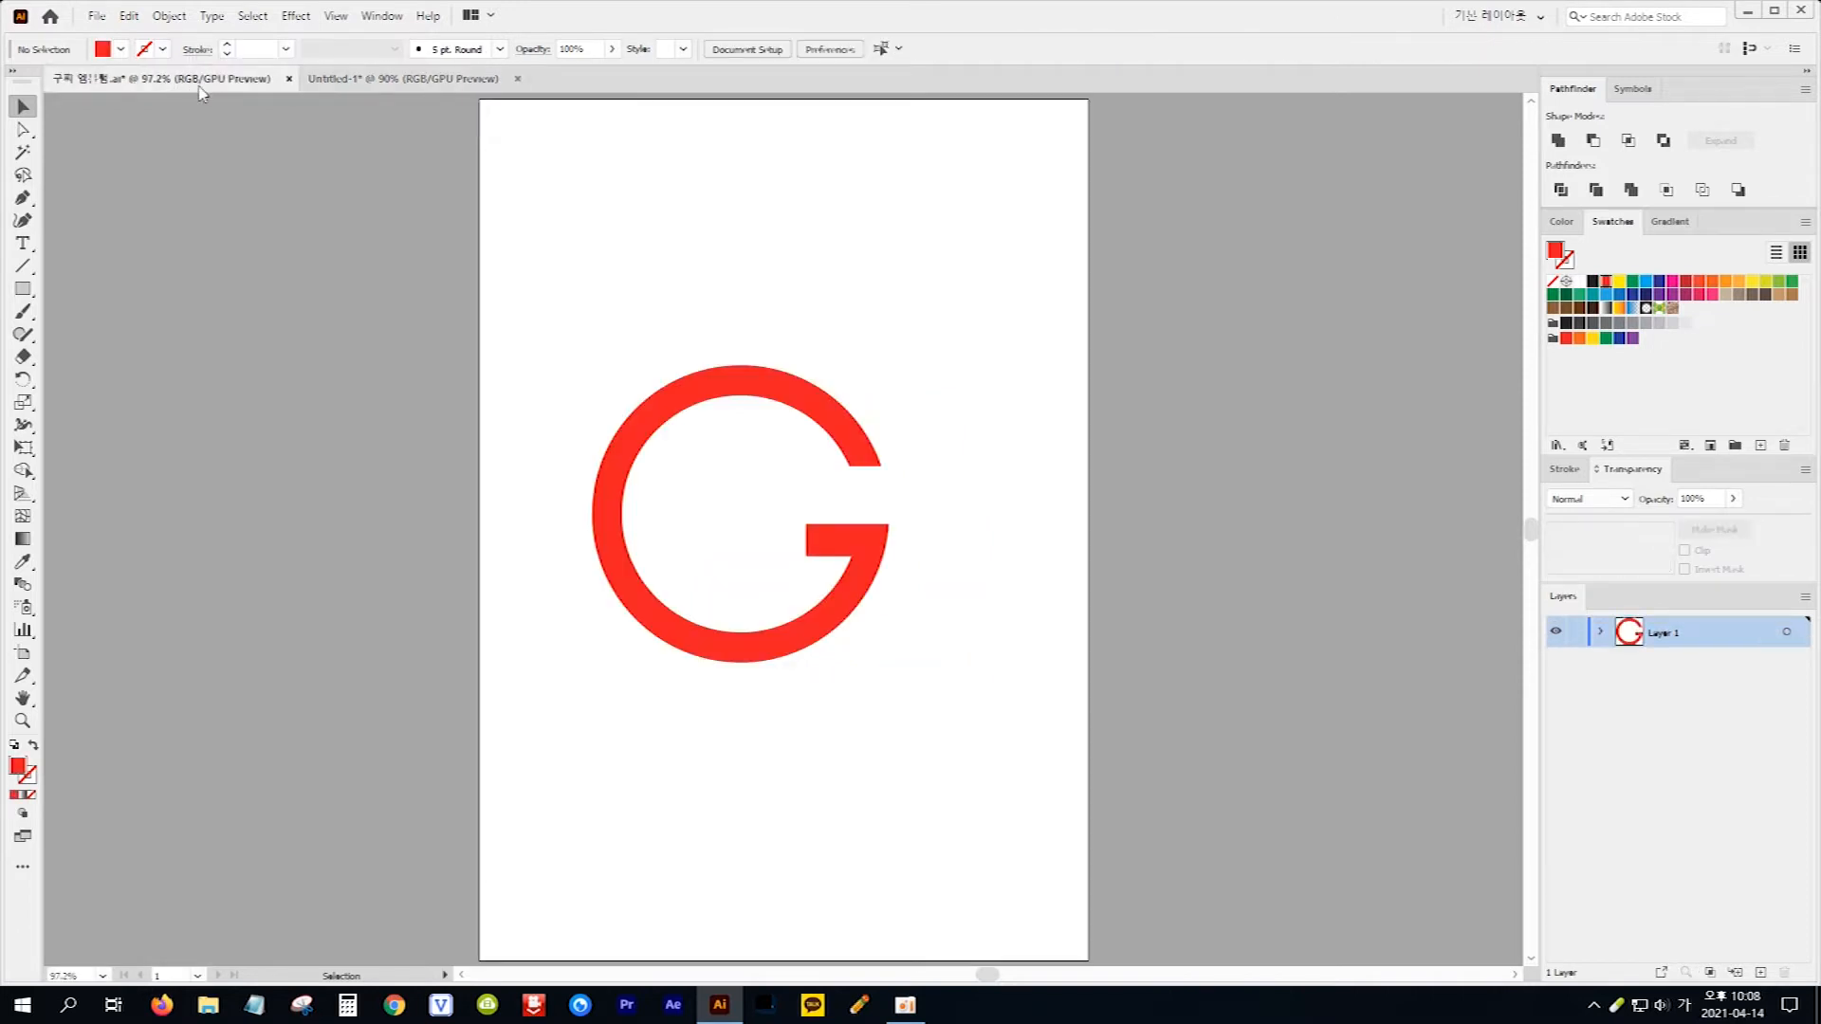
left_click_drag(557, 332, 845, 601)
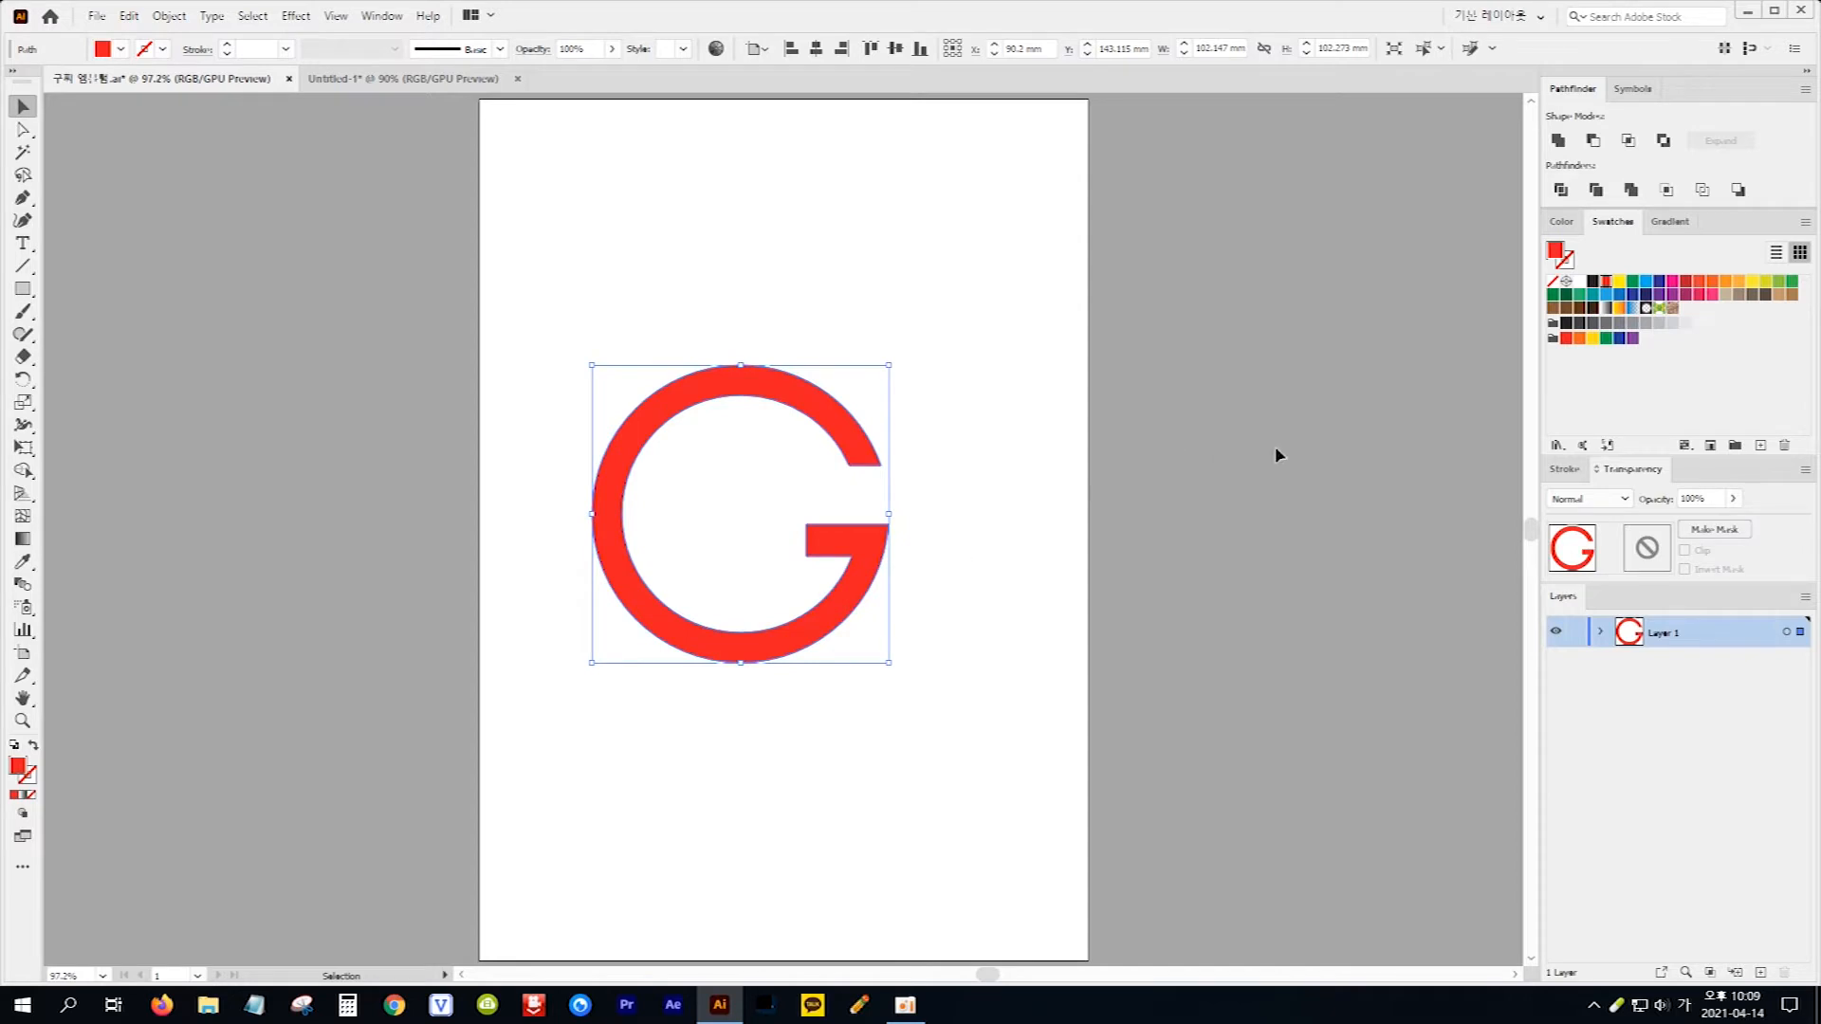
left_click(1579, 282)
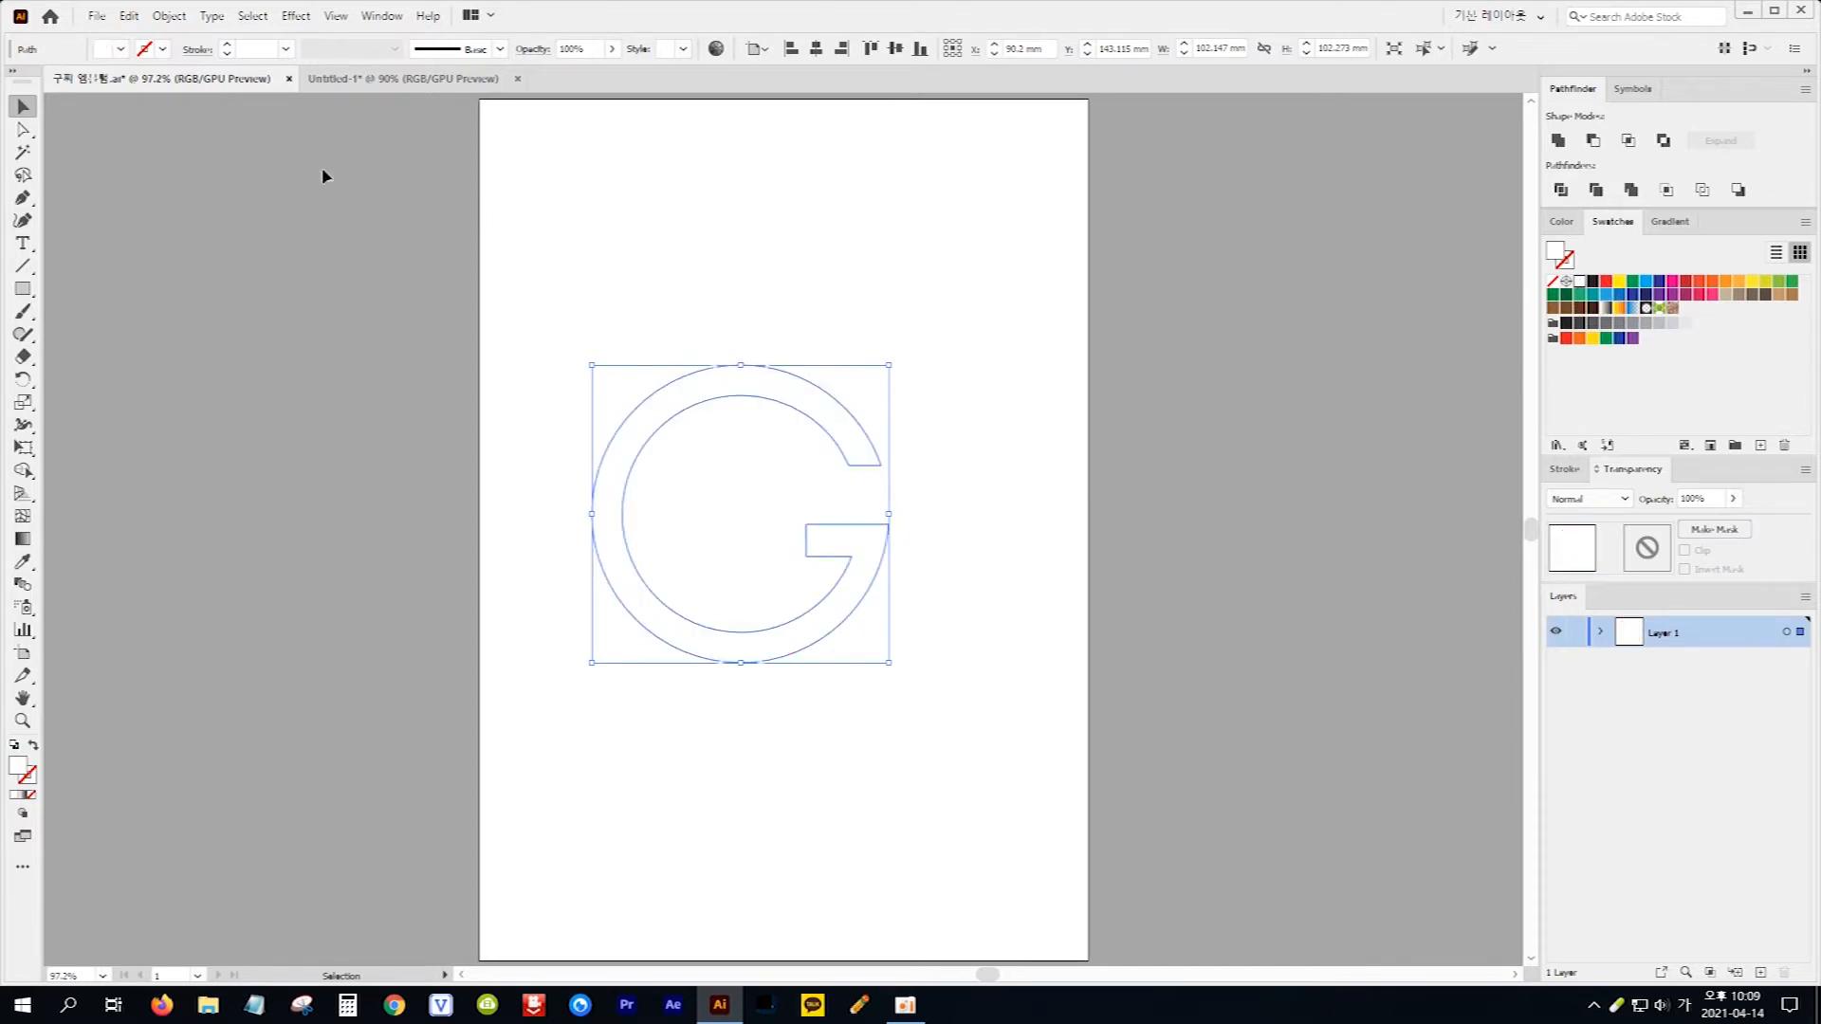
Step: Export the white G as a PNG named 구찌 엠블럼 왼쪽 at Screen (72 ppi) with a transparent background
left_click(97, 17)
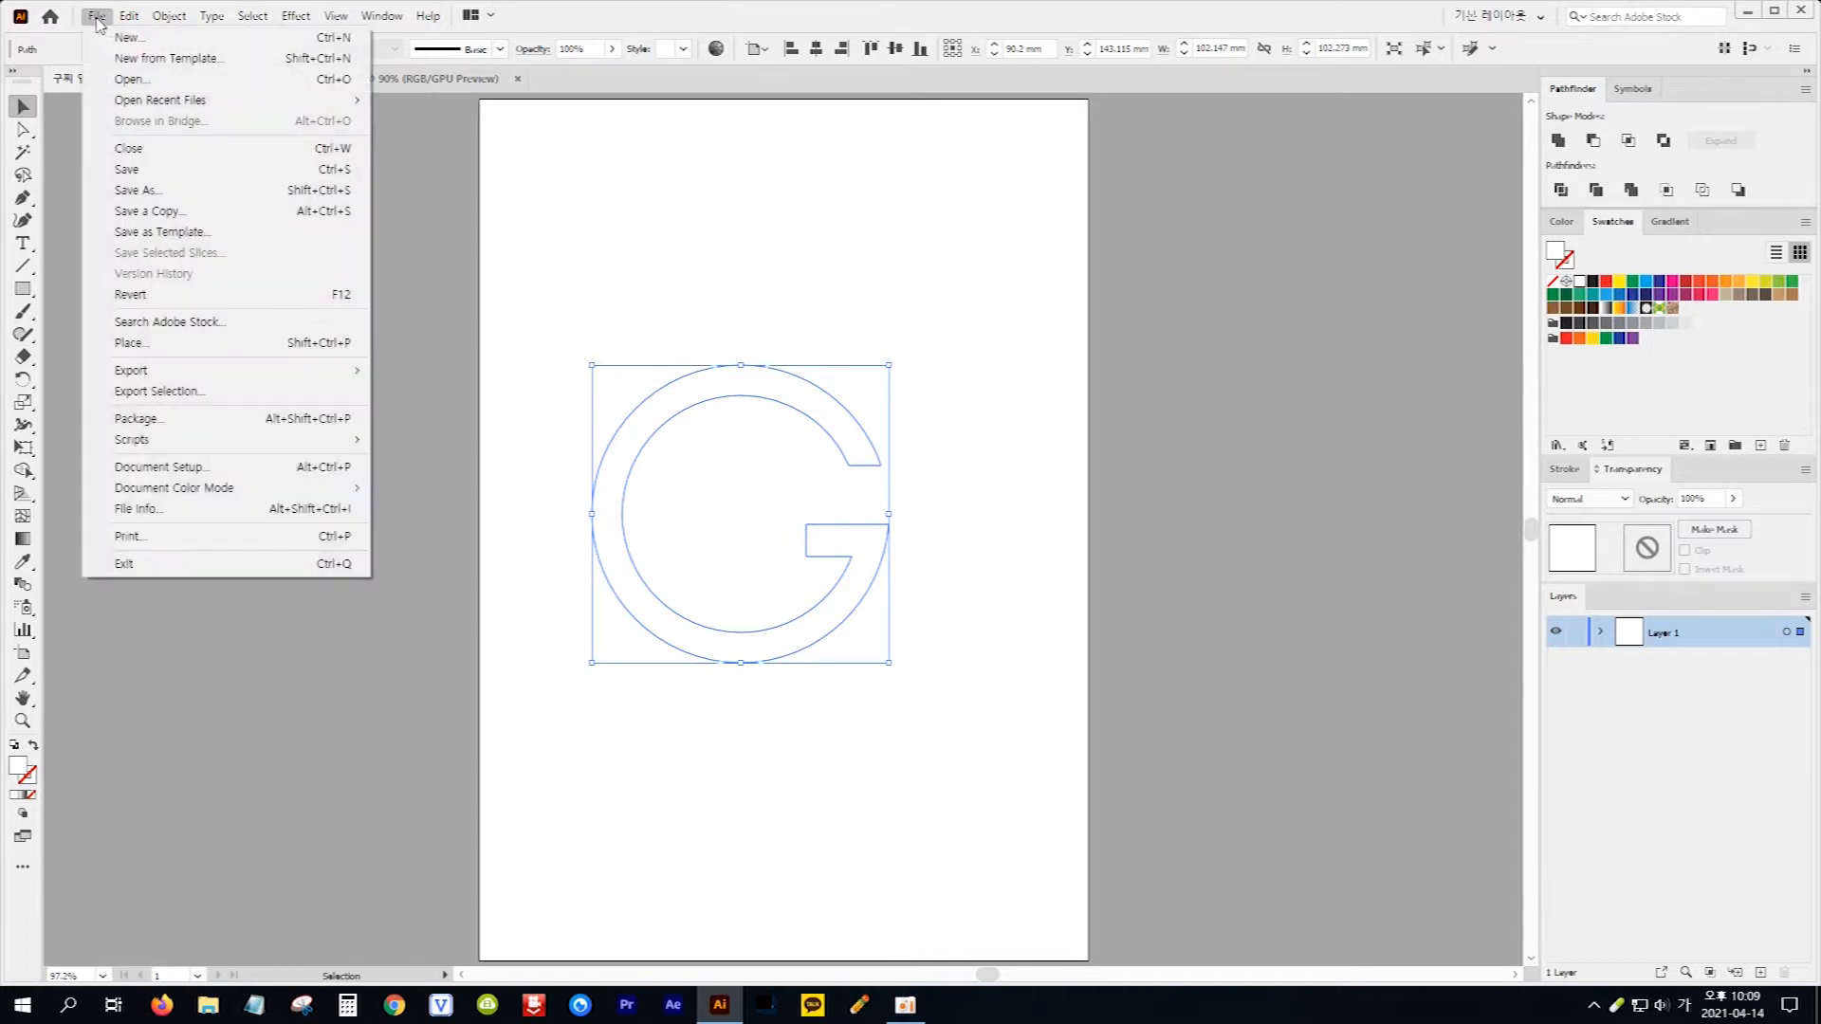
mouse_move(181, 373)
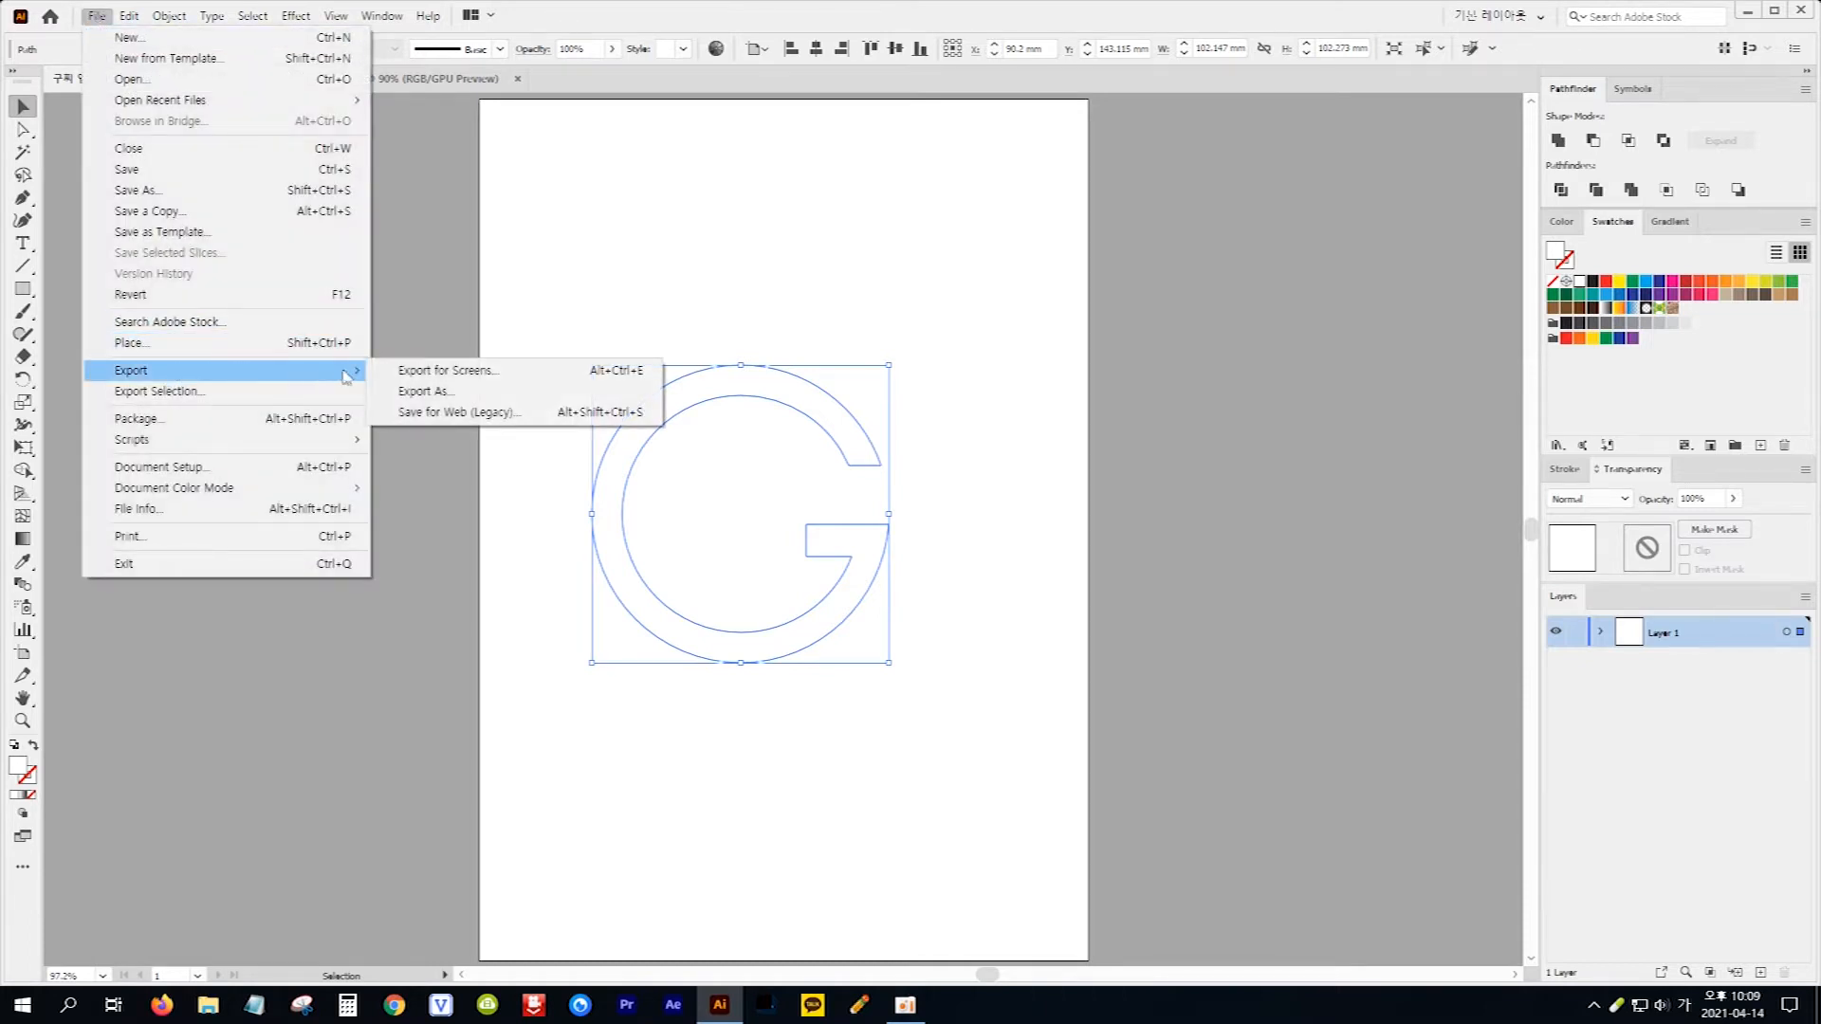
left_click(477, 404)
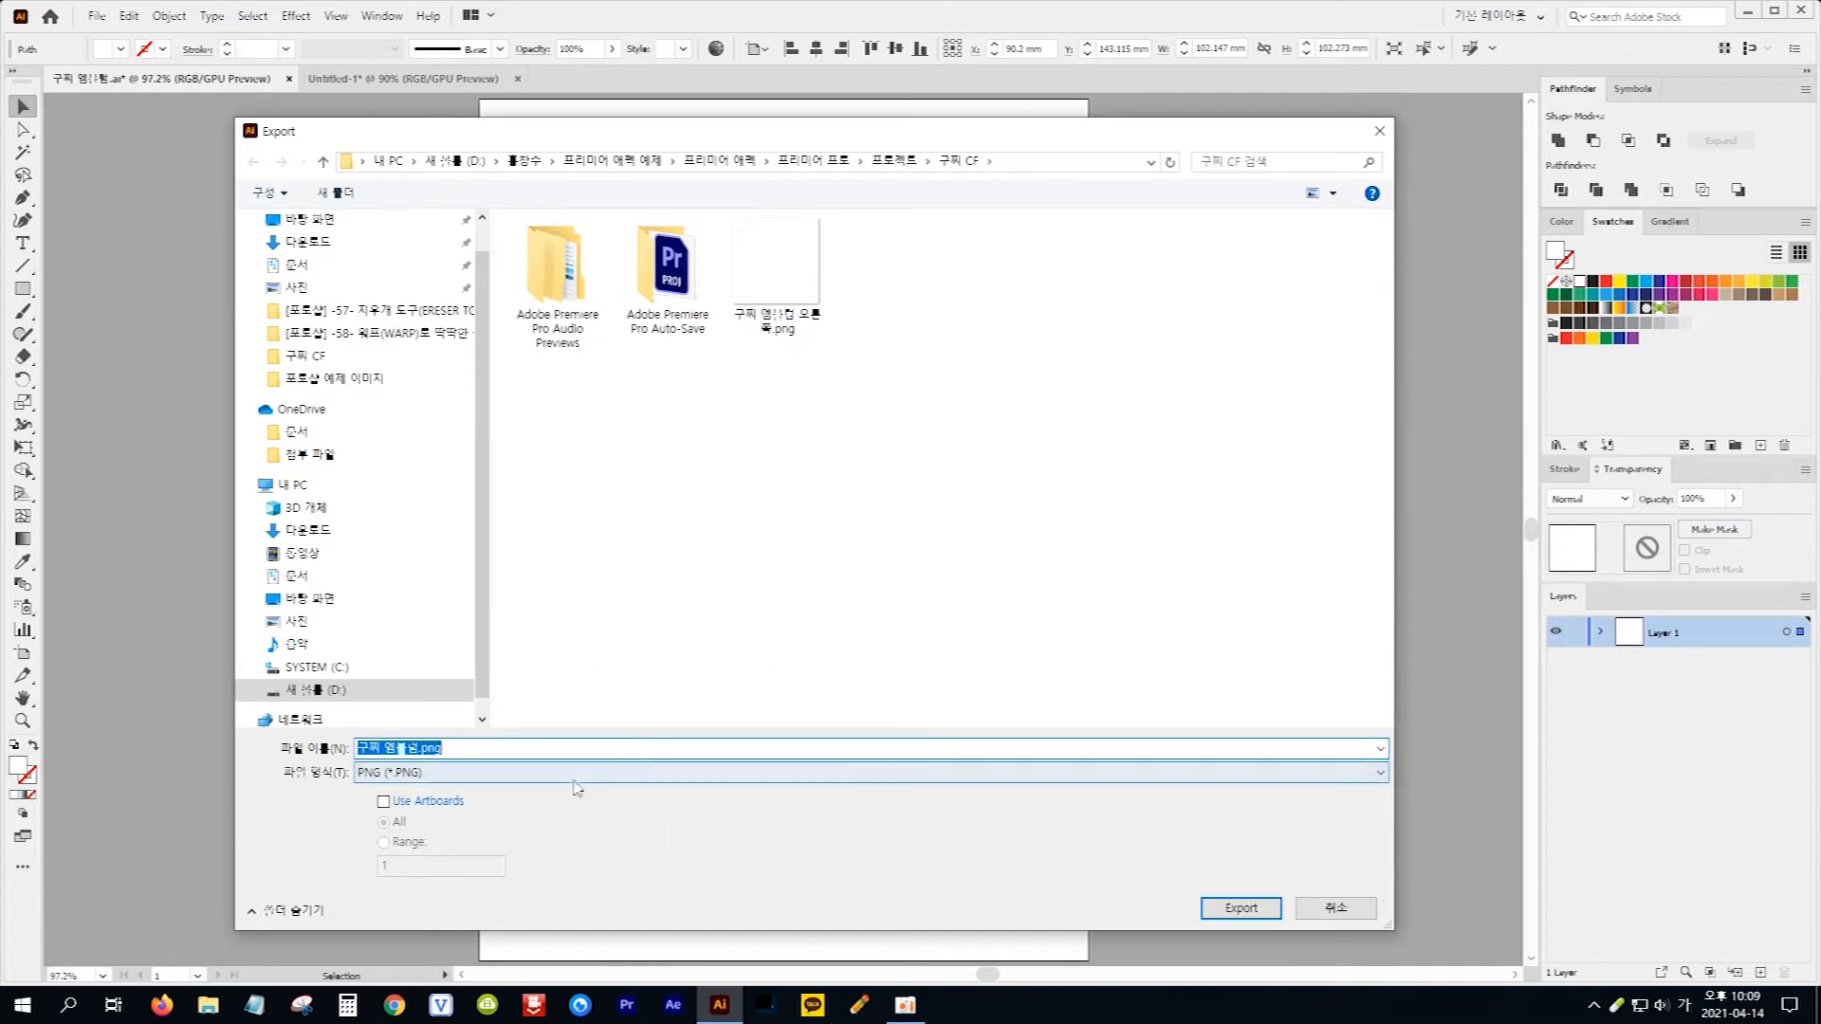
key("BackSpace")
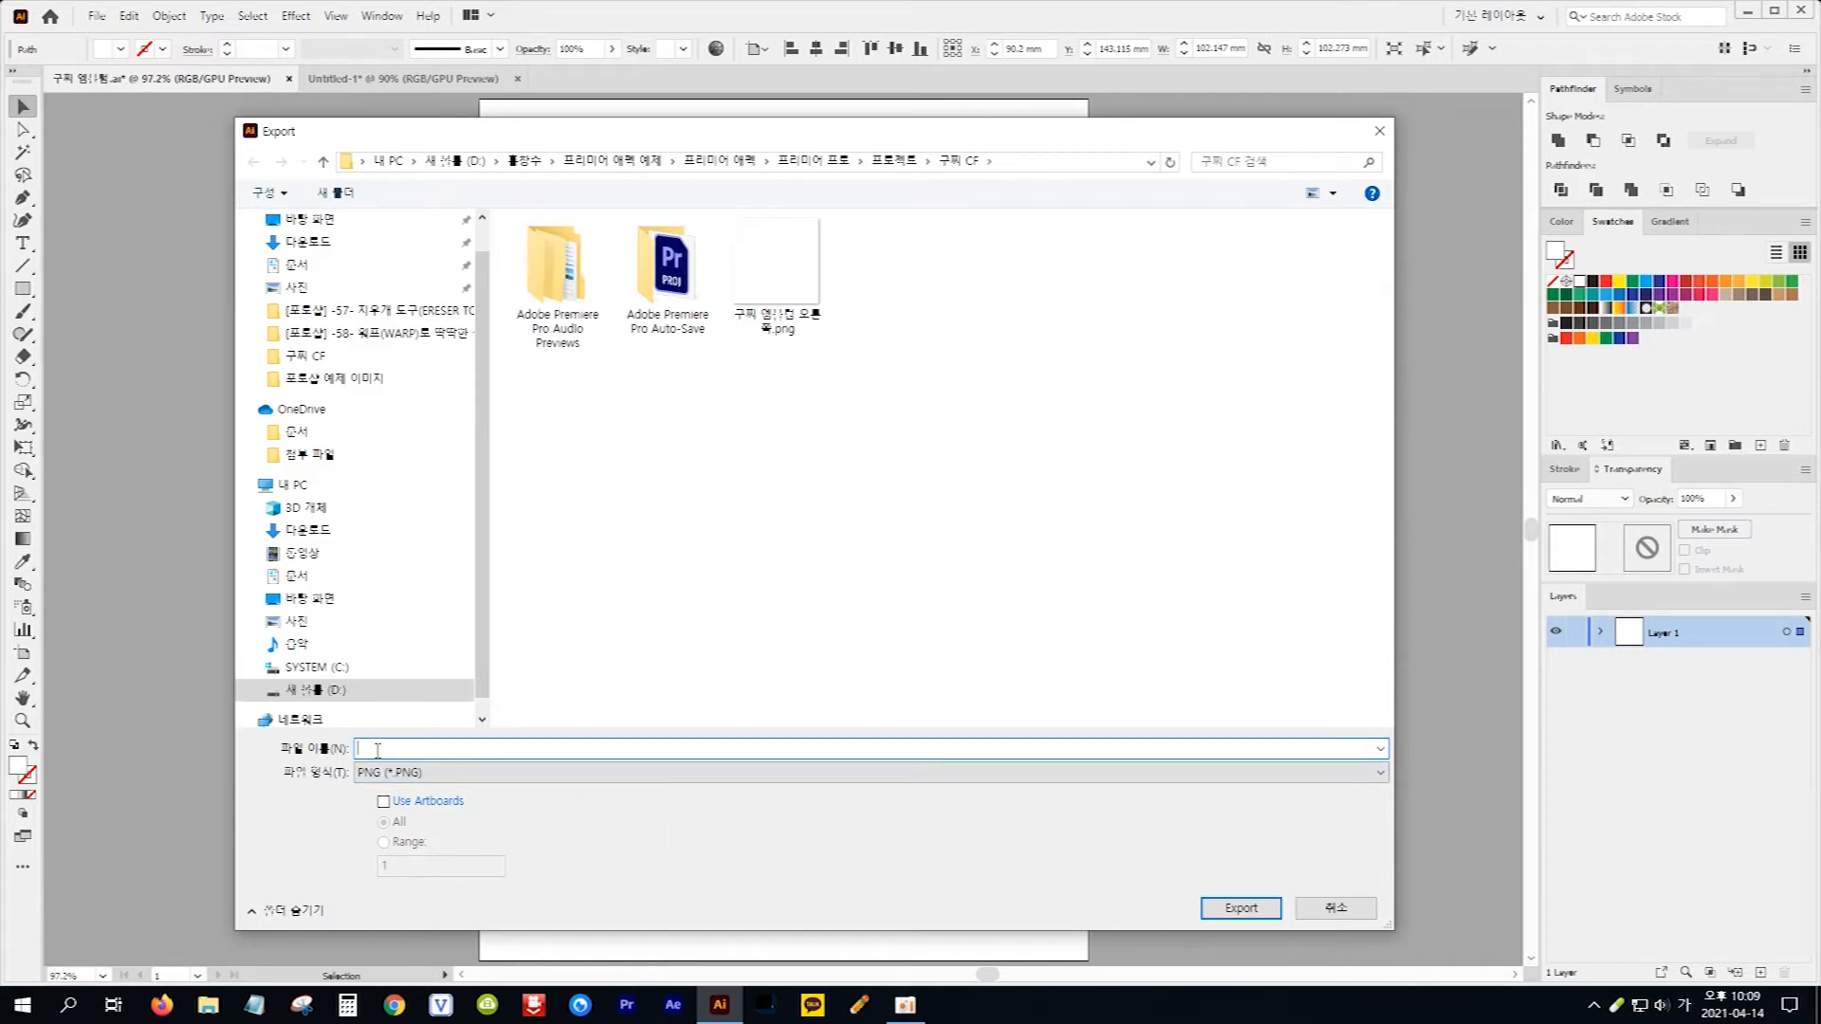
type("구피 엠블럼")
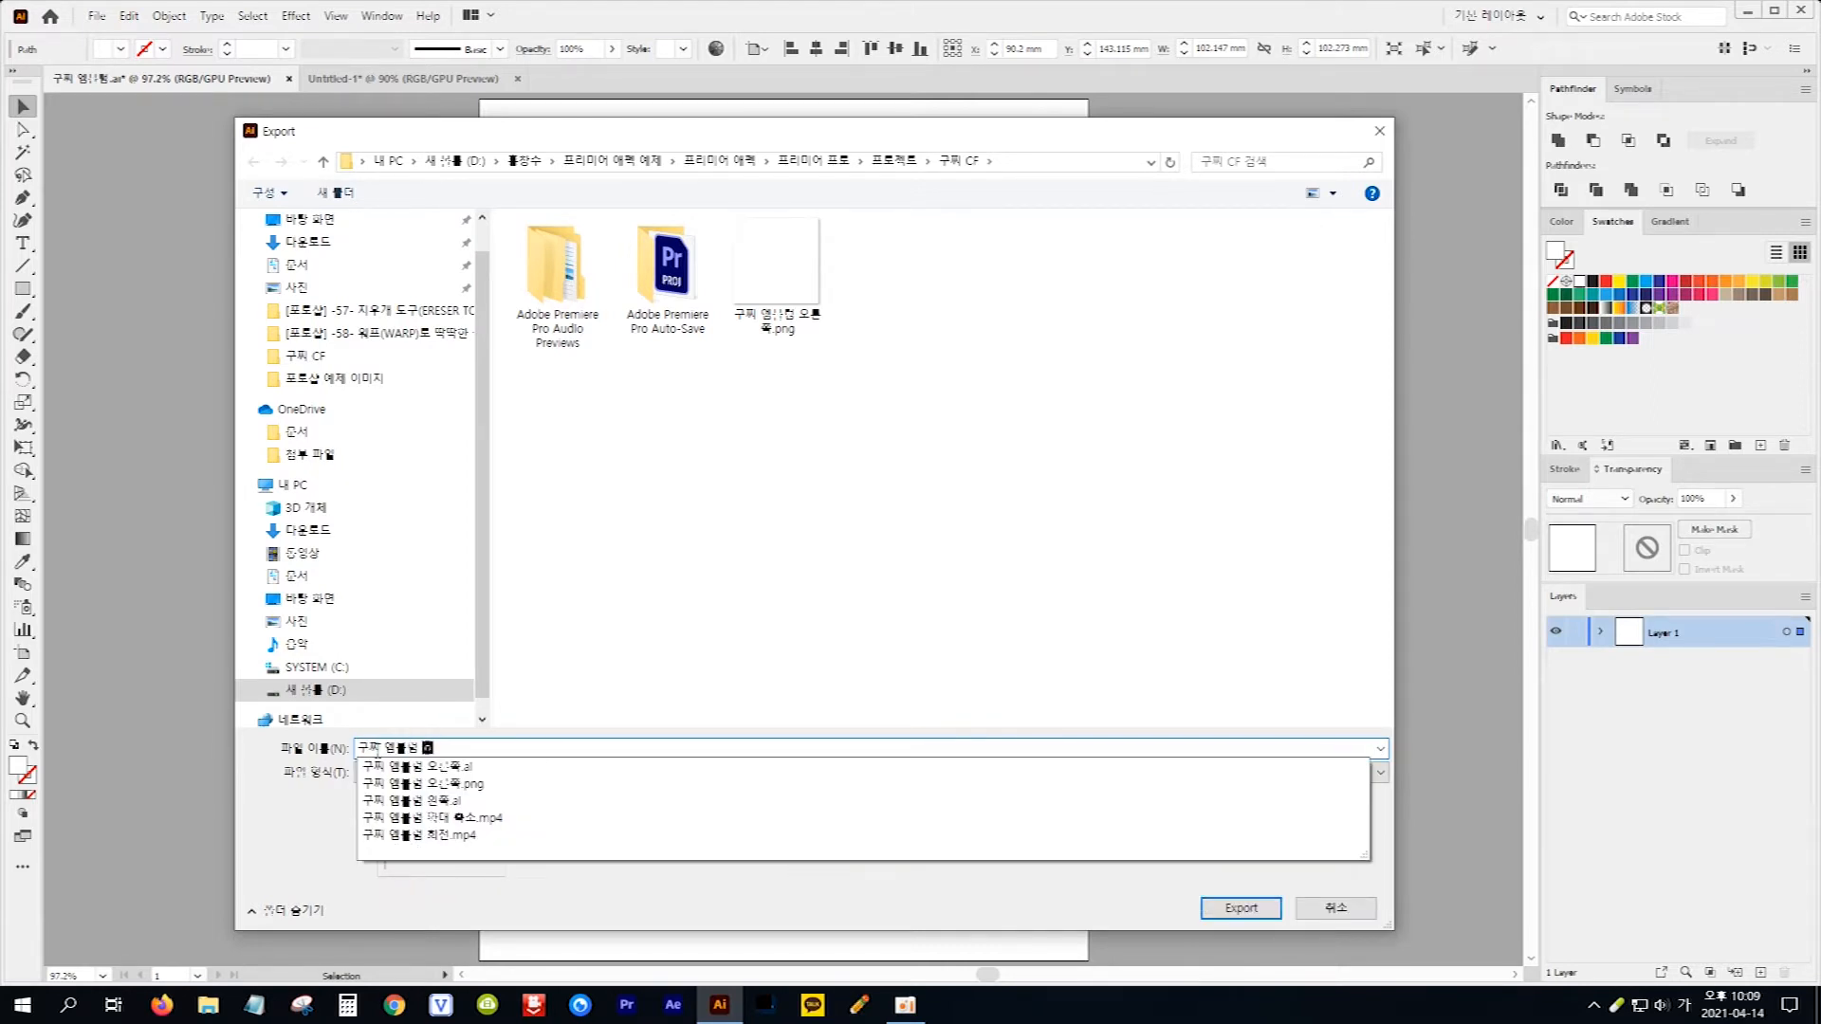
type(" 왼쪽")
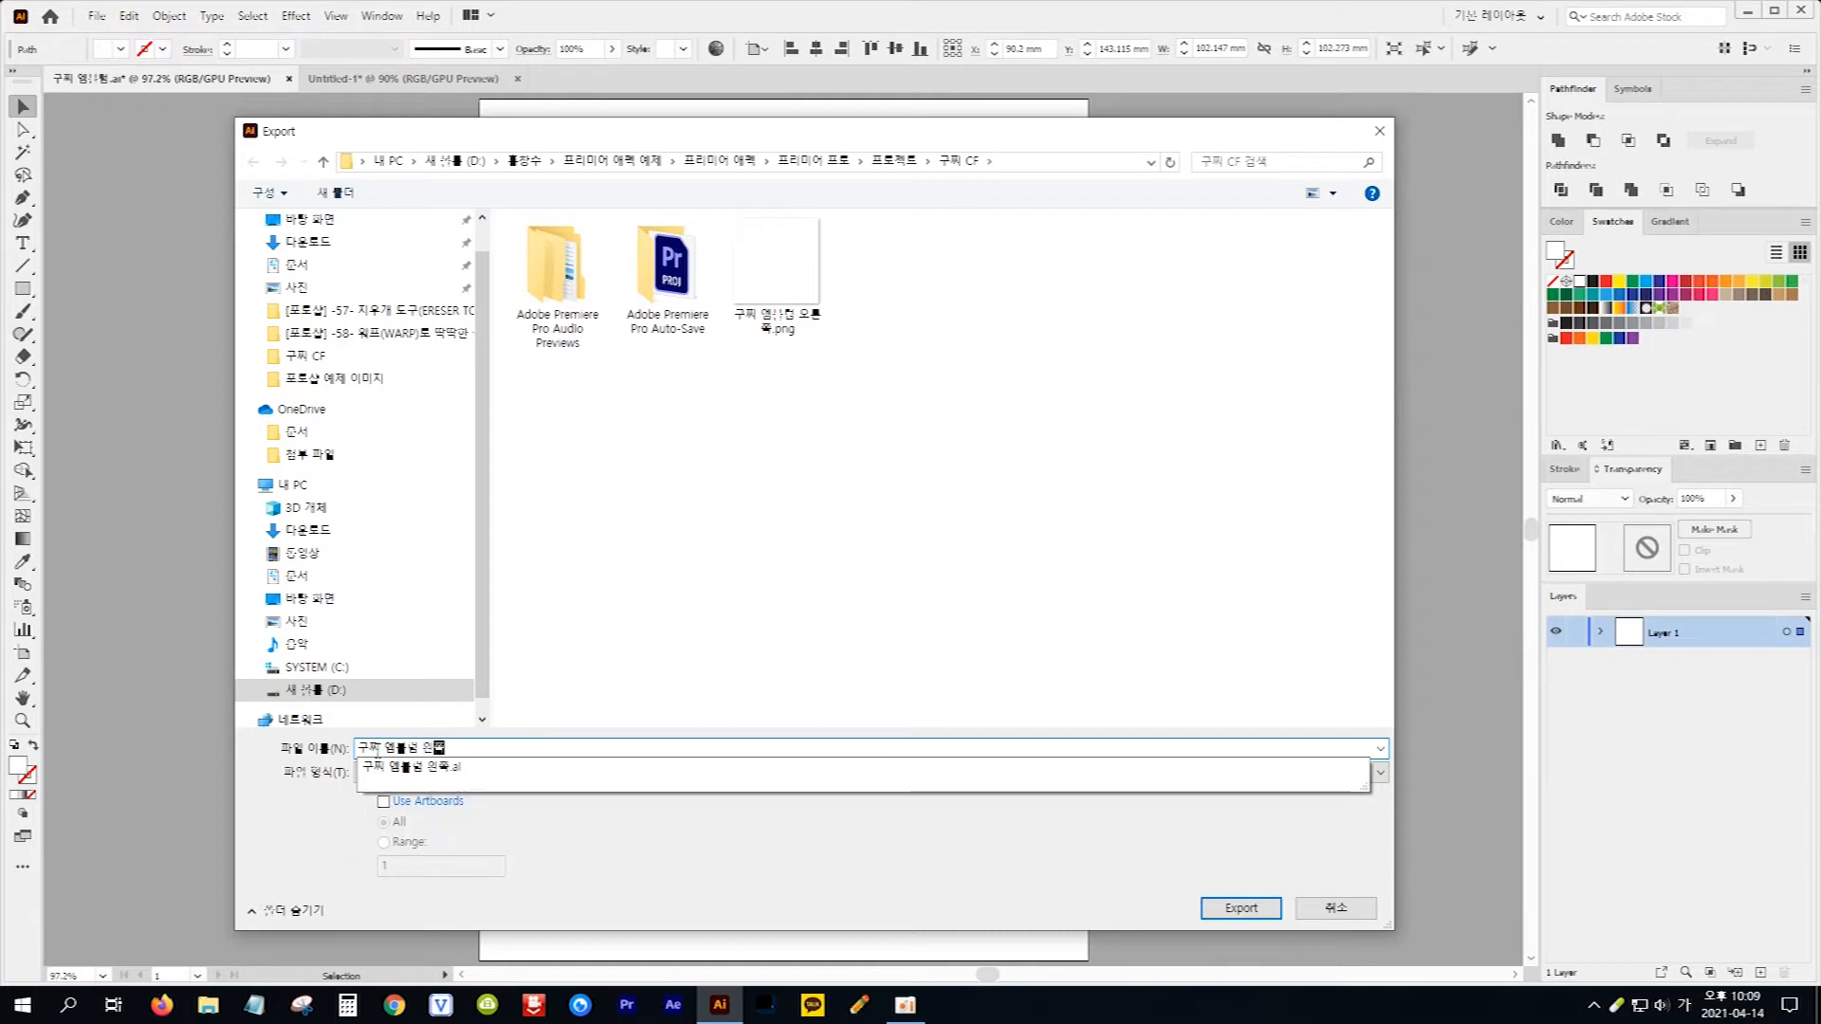
left_click(579, 872)
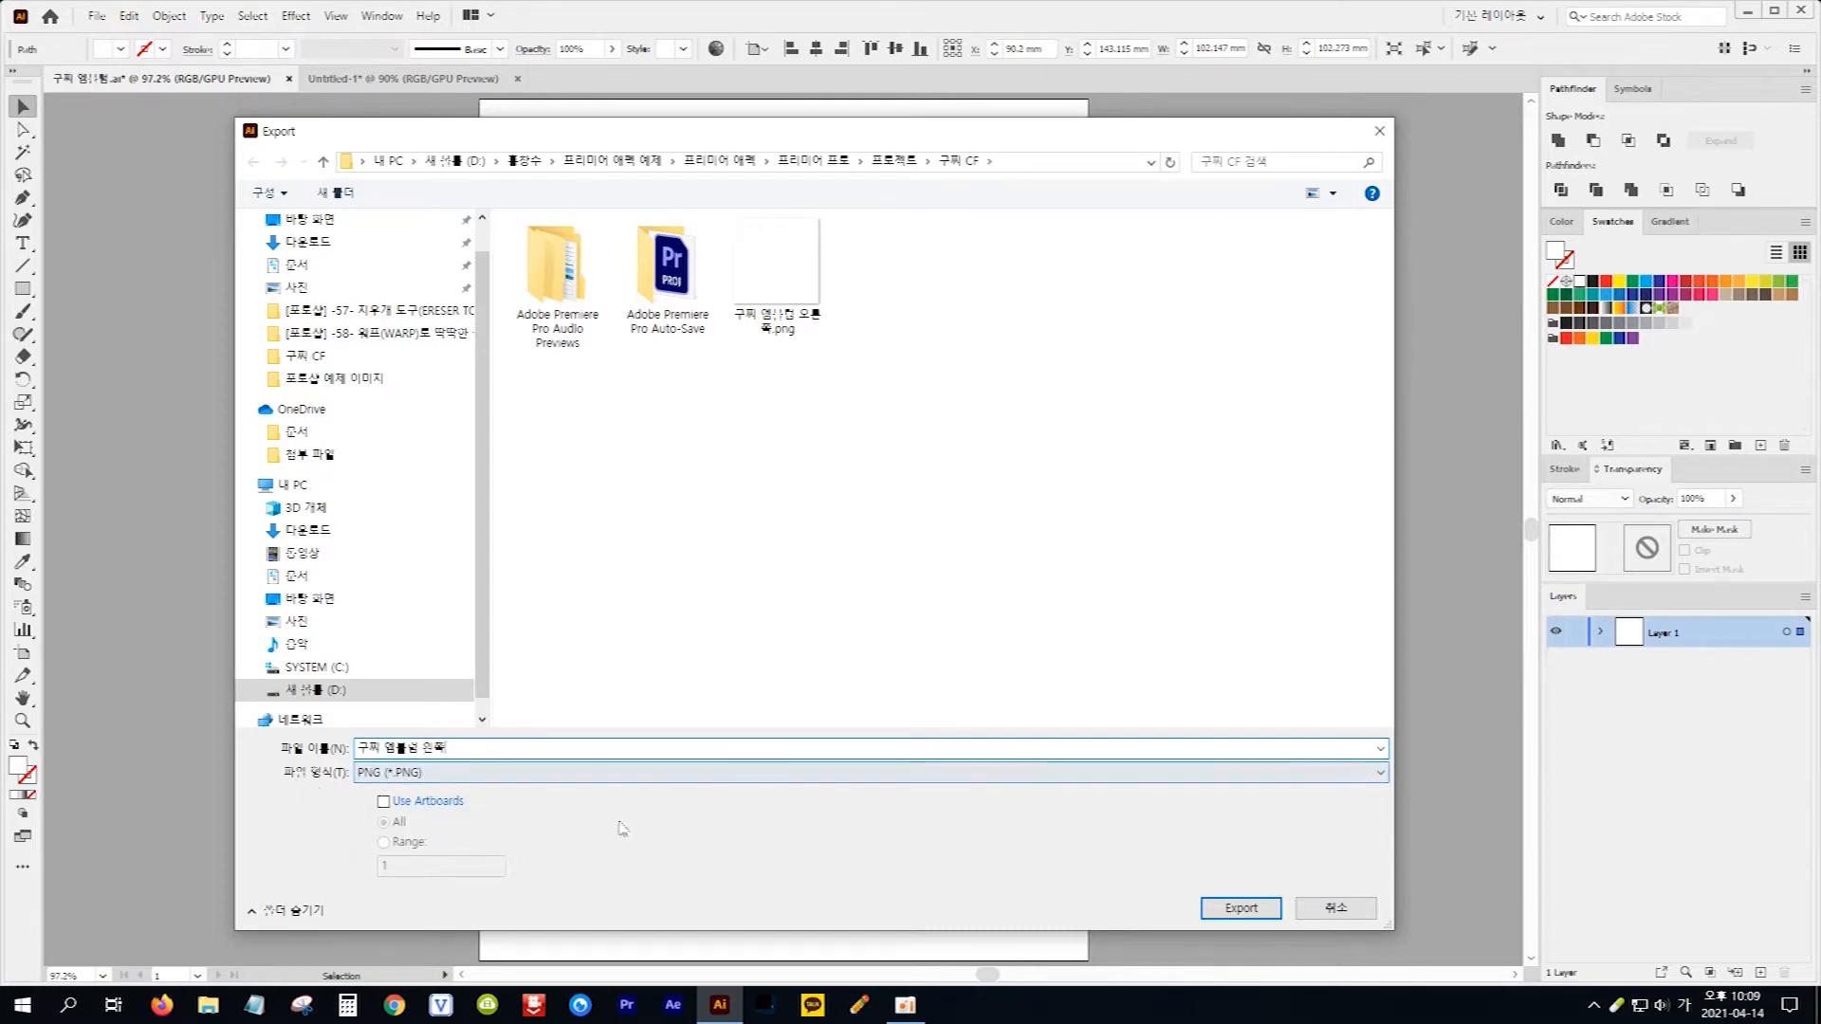
left_click(1238, 912)
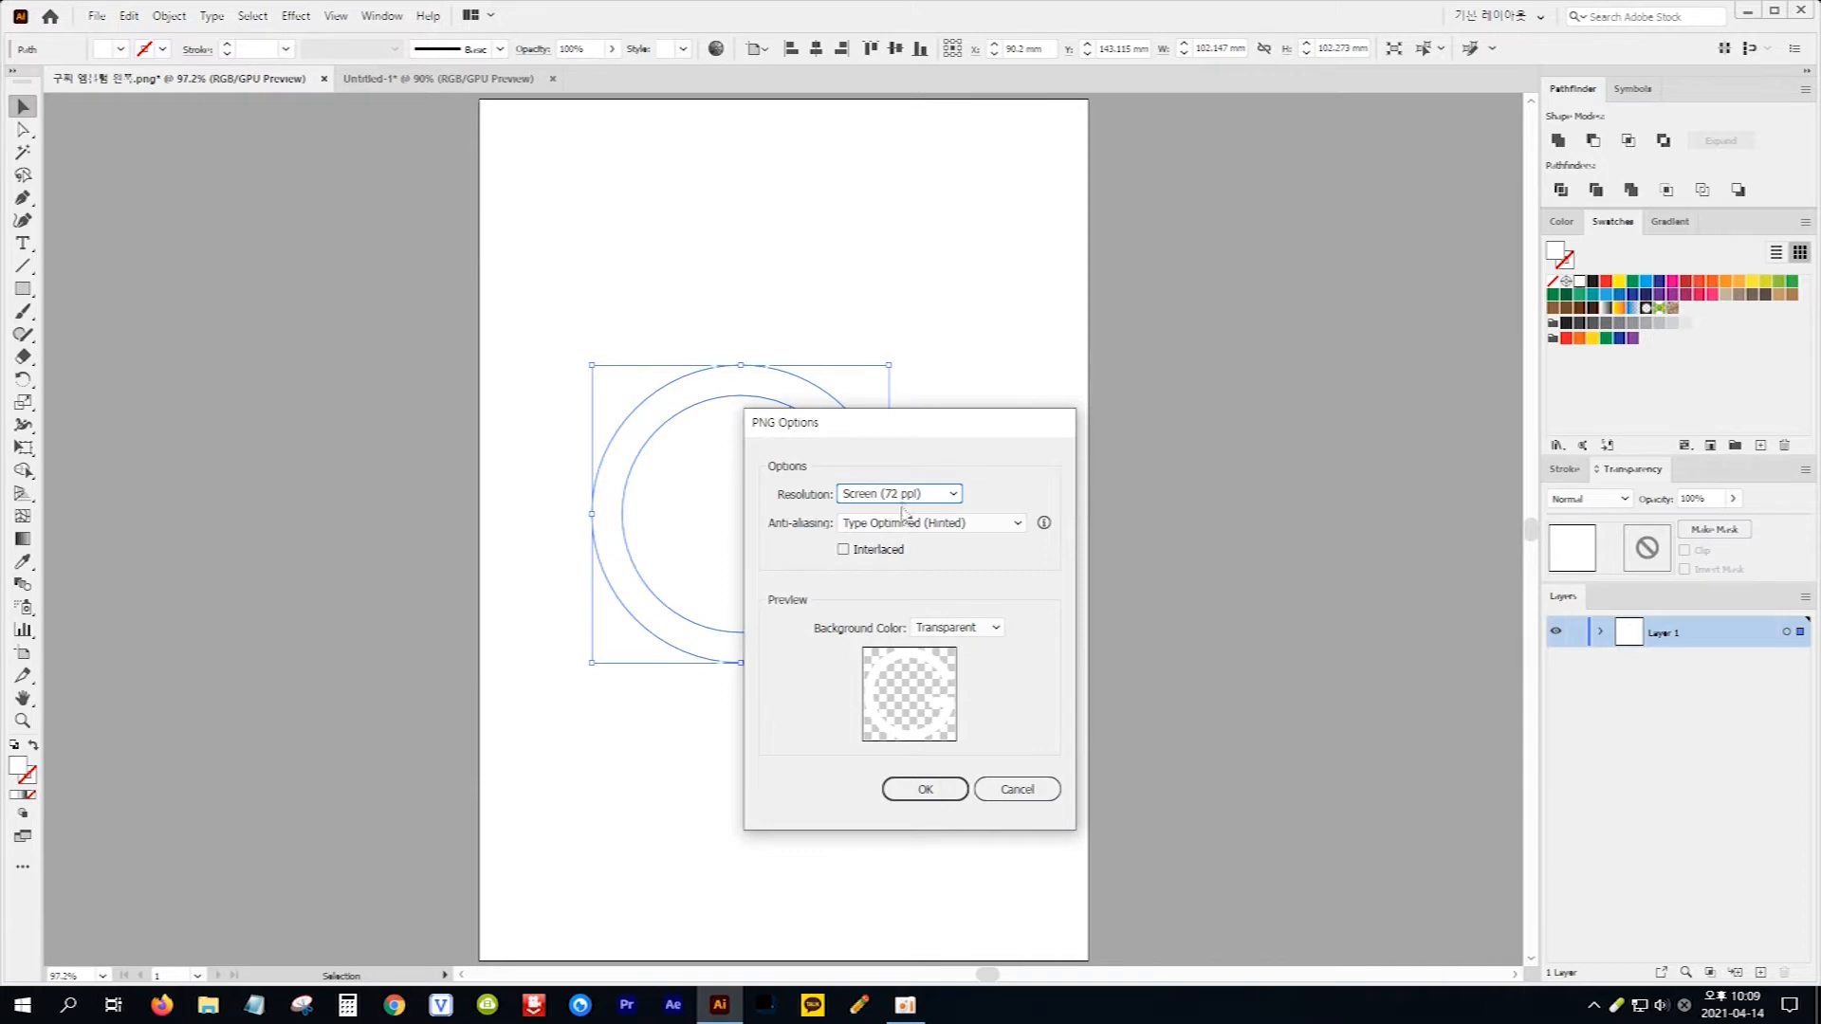
left_click(924, 789)
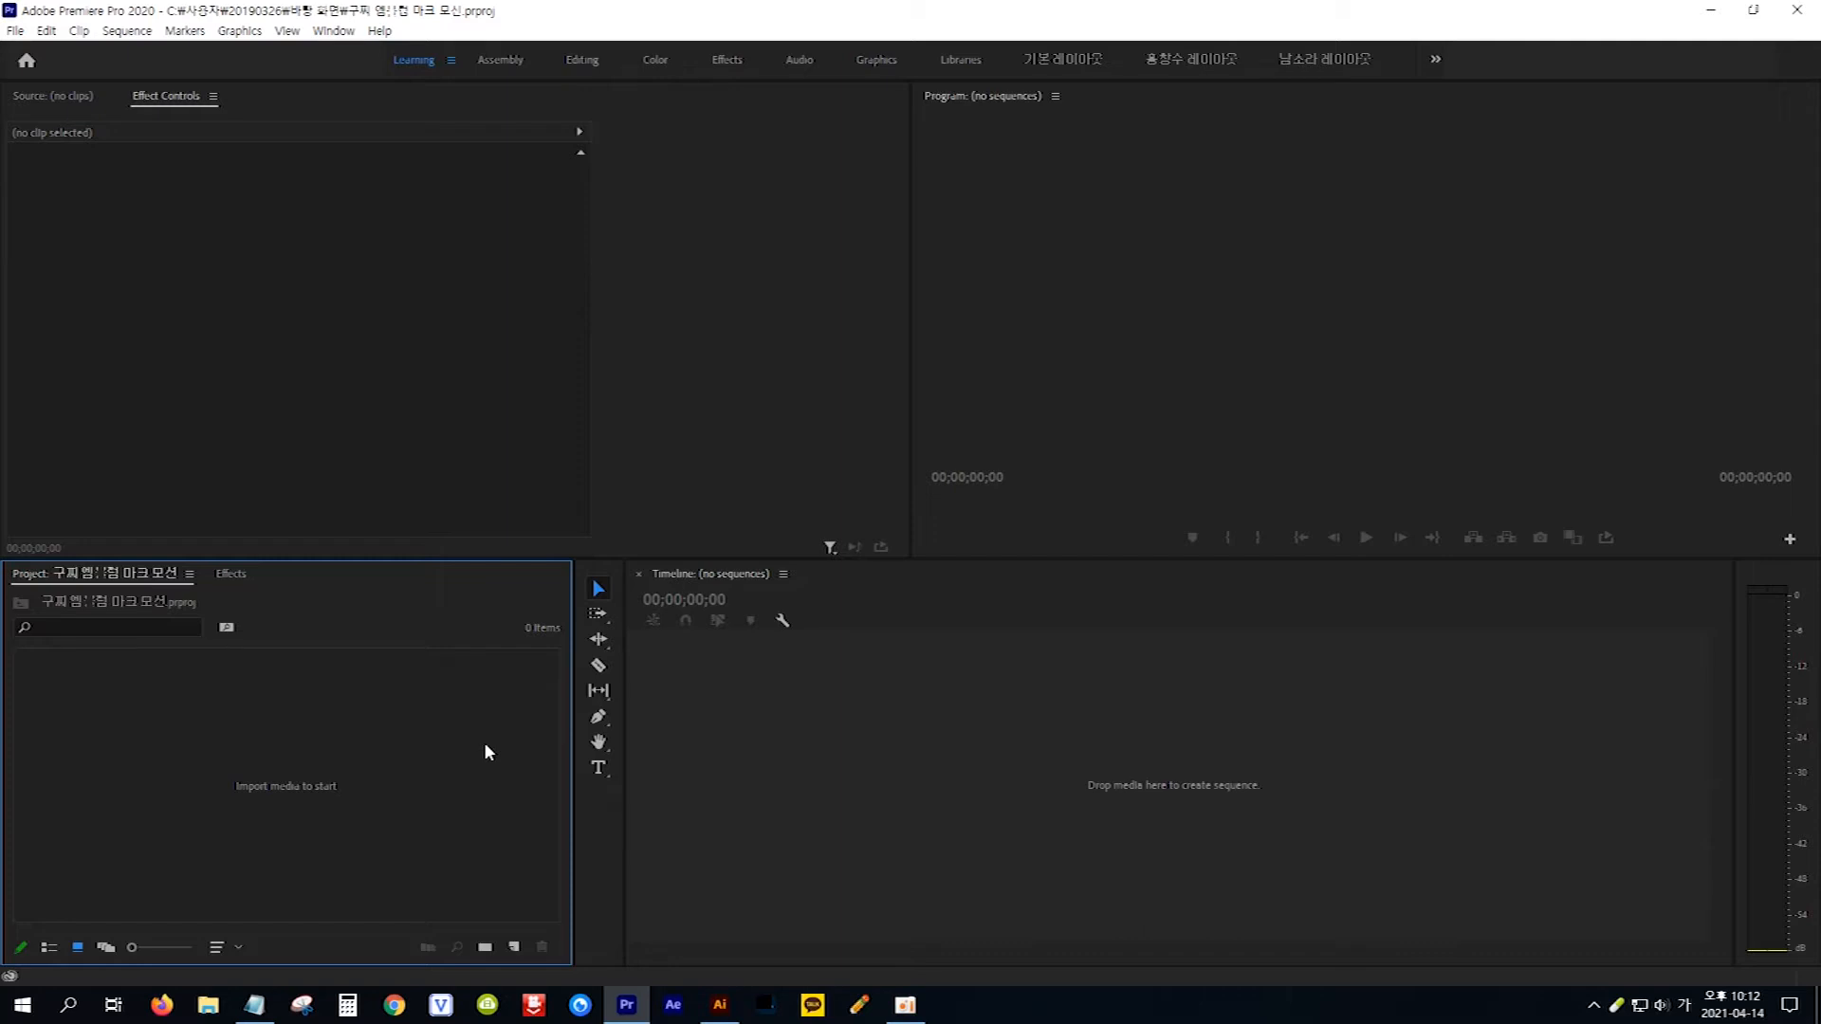
Step: In Premiere Pro, create a DVCPROHD 1080i60 sequence named 구찌 엠블럼 마크 모션
left_click(515, 948)
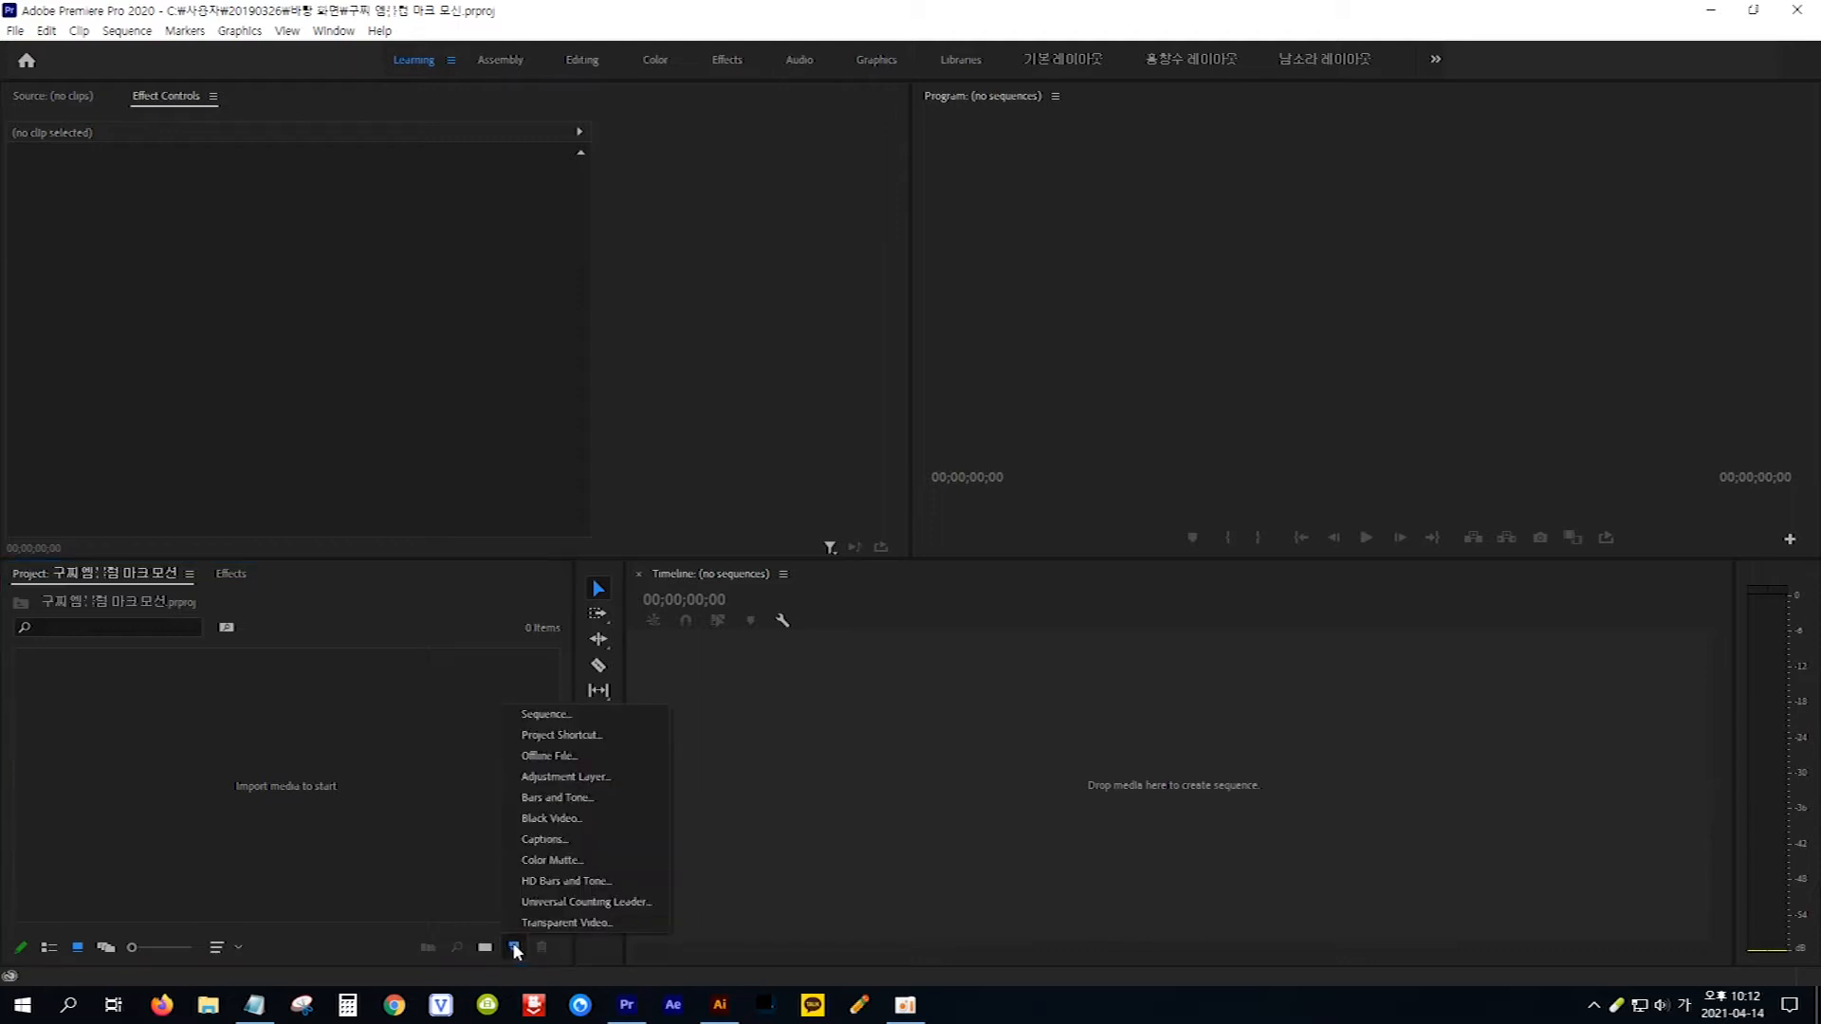
left_click(561, 715)
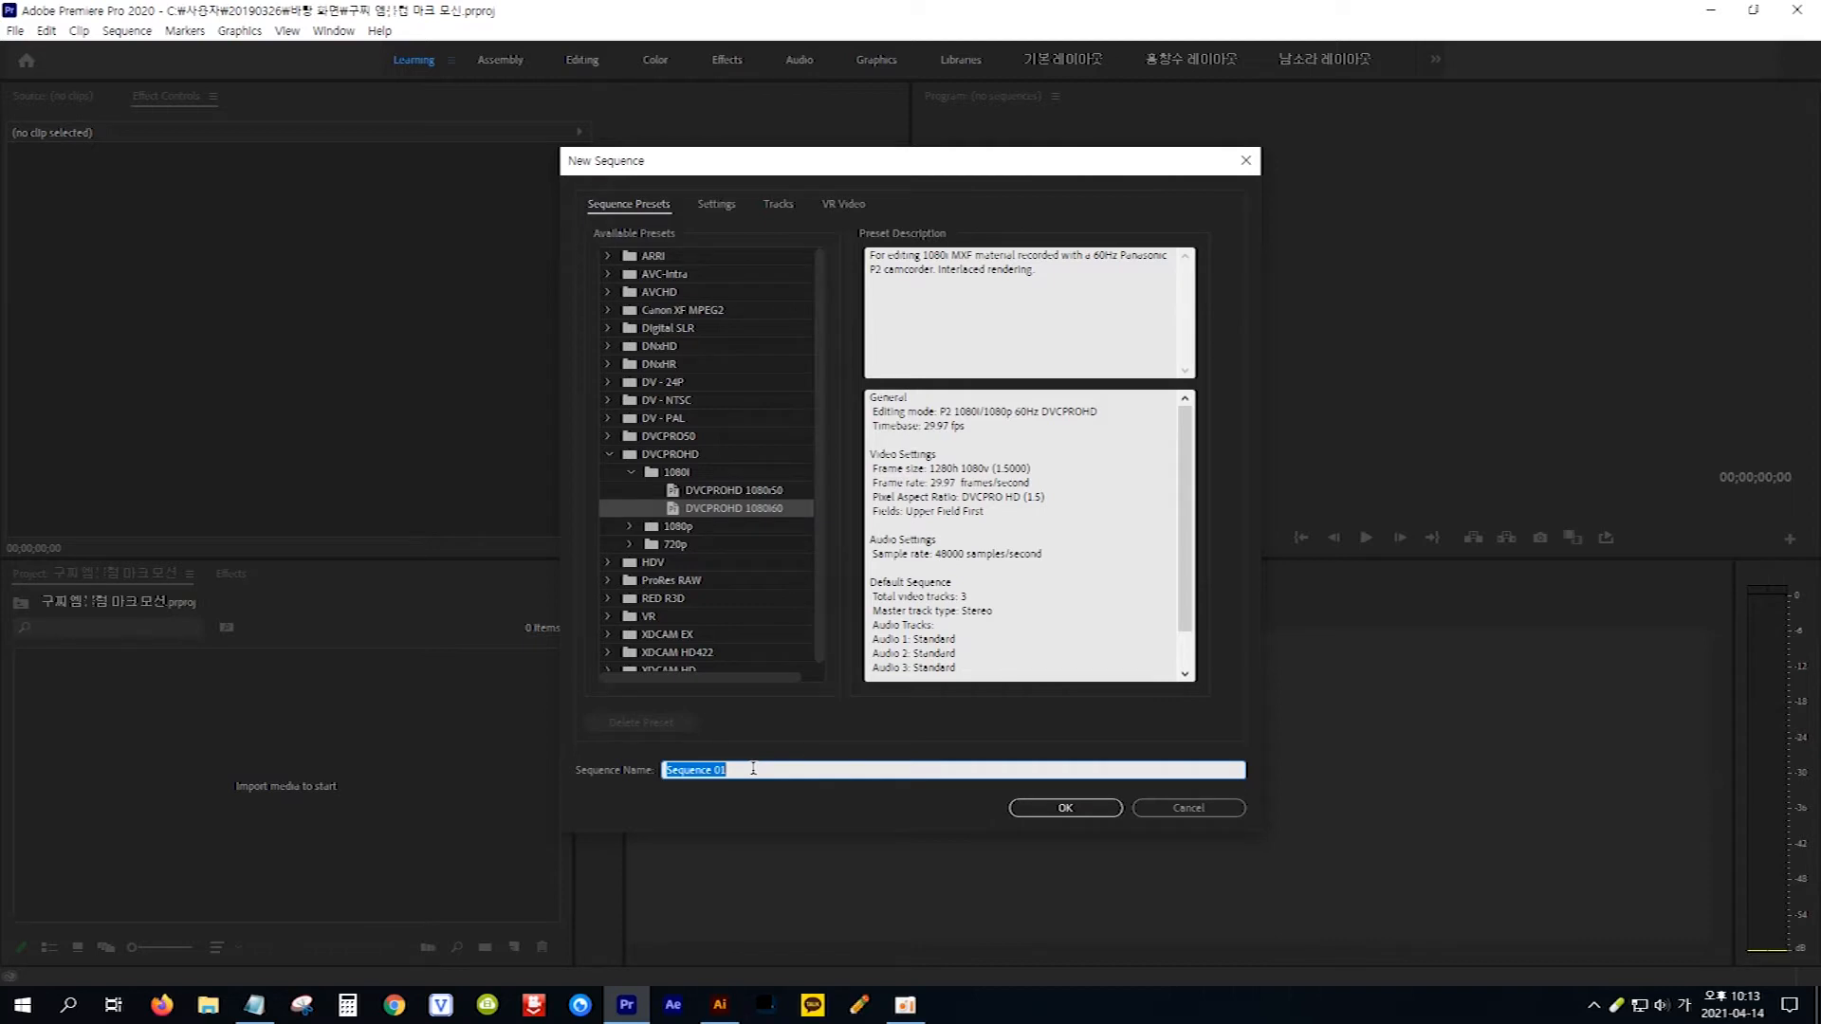
type("ㄱㅜ찌 엠ㅂㅡㄹ럼 마크 ㅁㅗ서")
left_click(1114, 808)
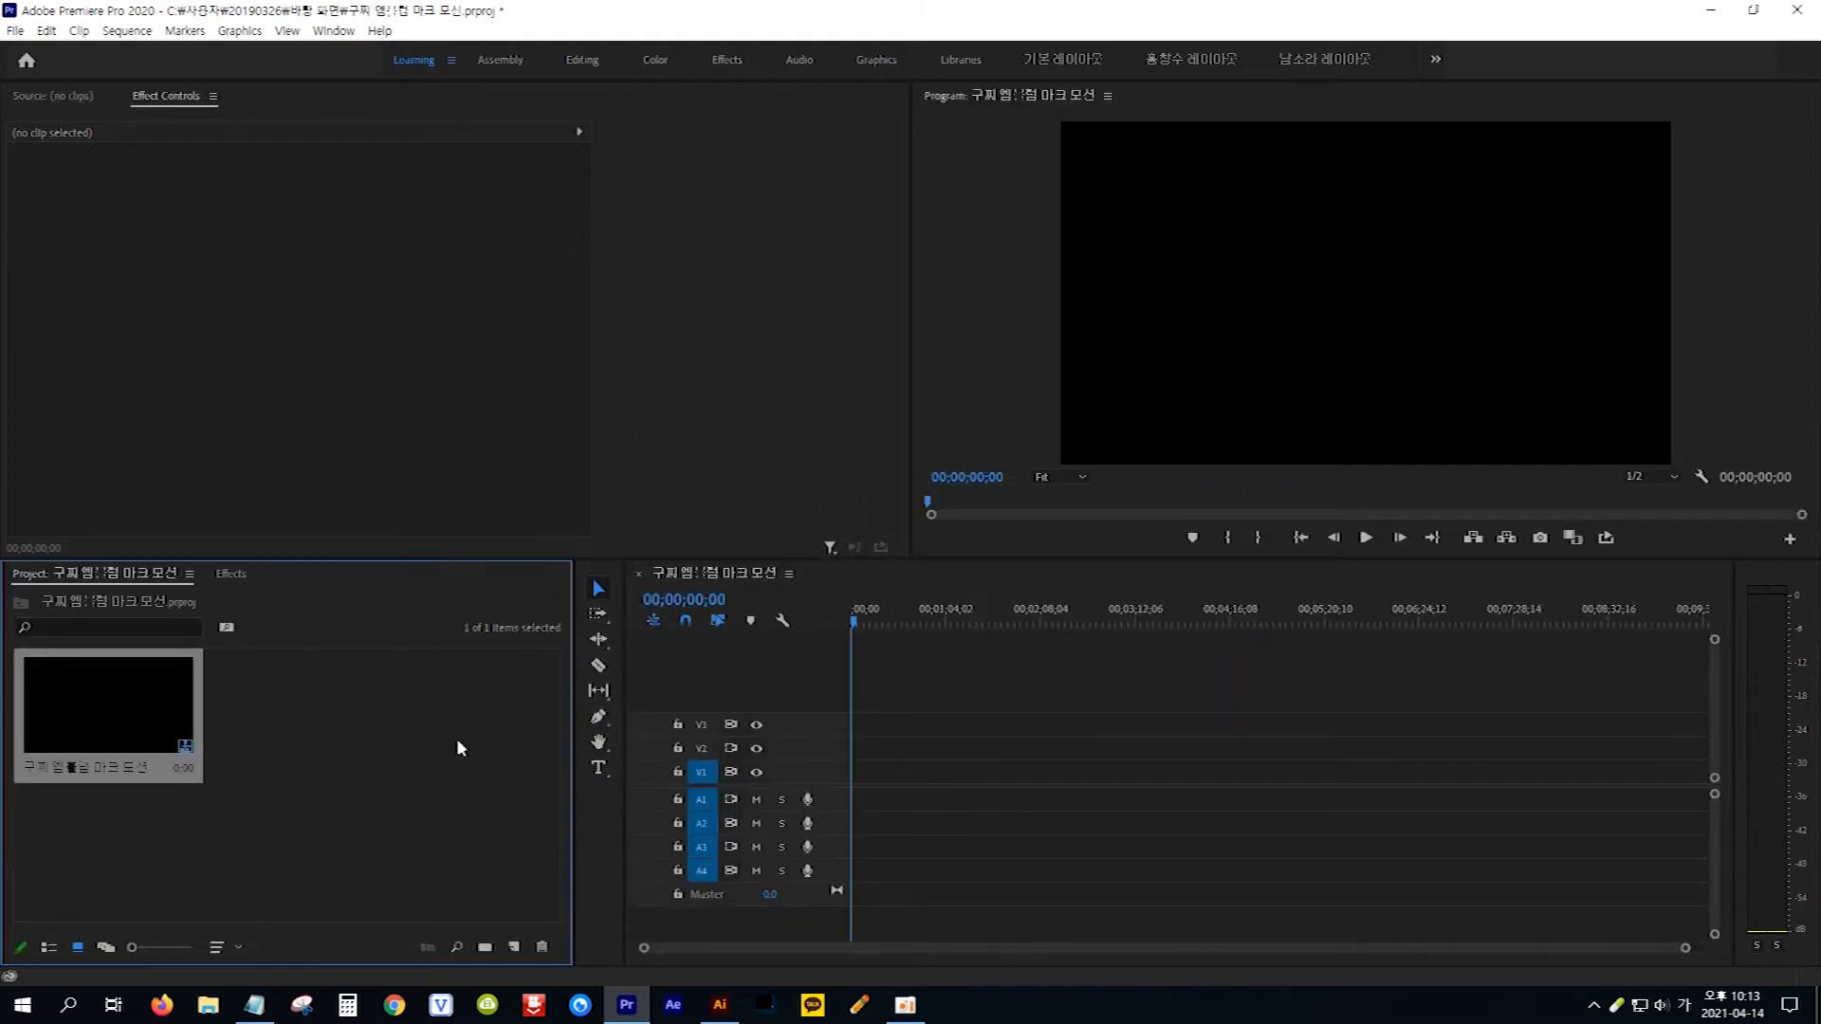
Step: Import 구찌 엠블럼 오른쪽.png and 구찌 엠블럼 왼쪽.png from the Desktop folder into the project
double_click(454, 765)
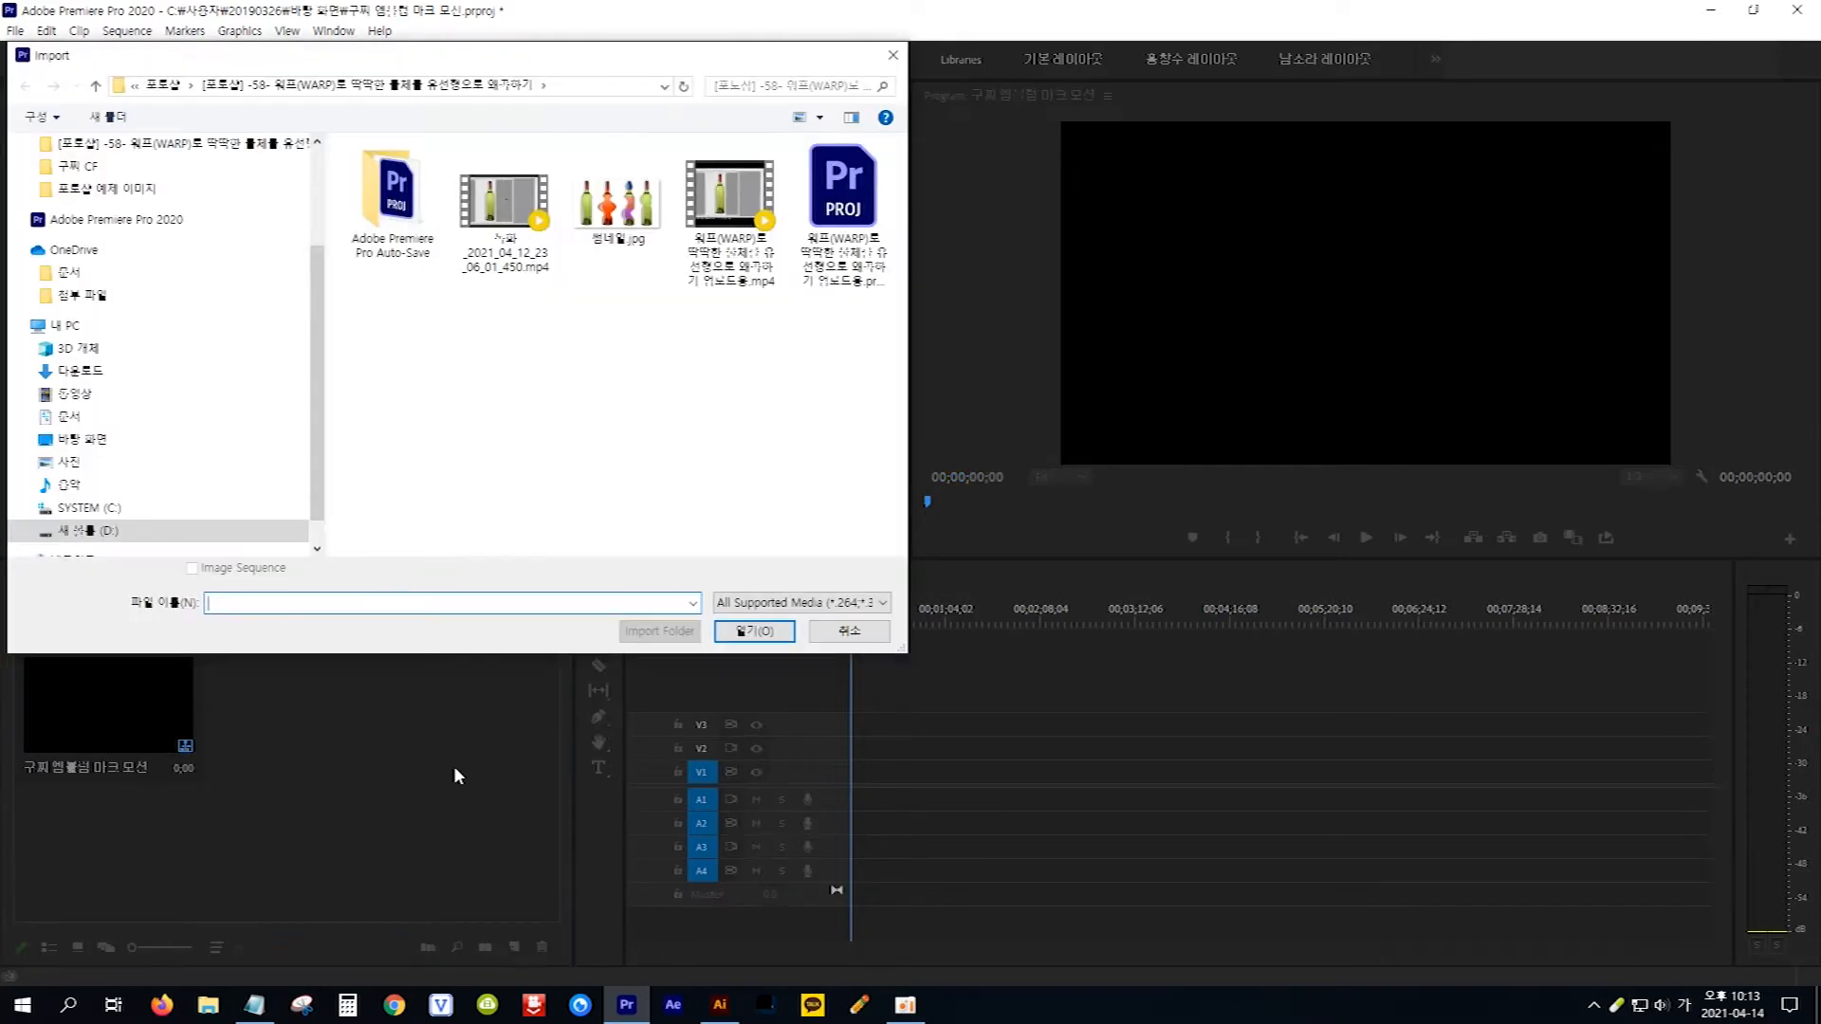
left_click(82, 439)
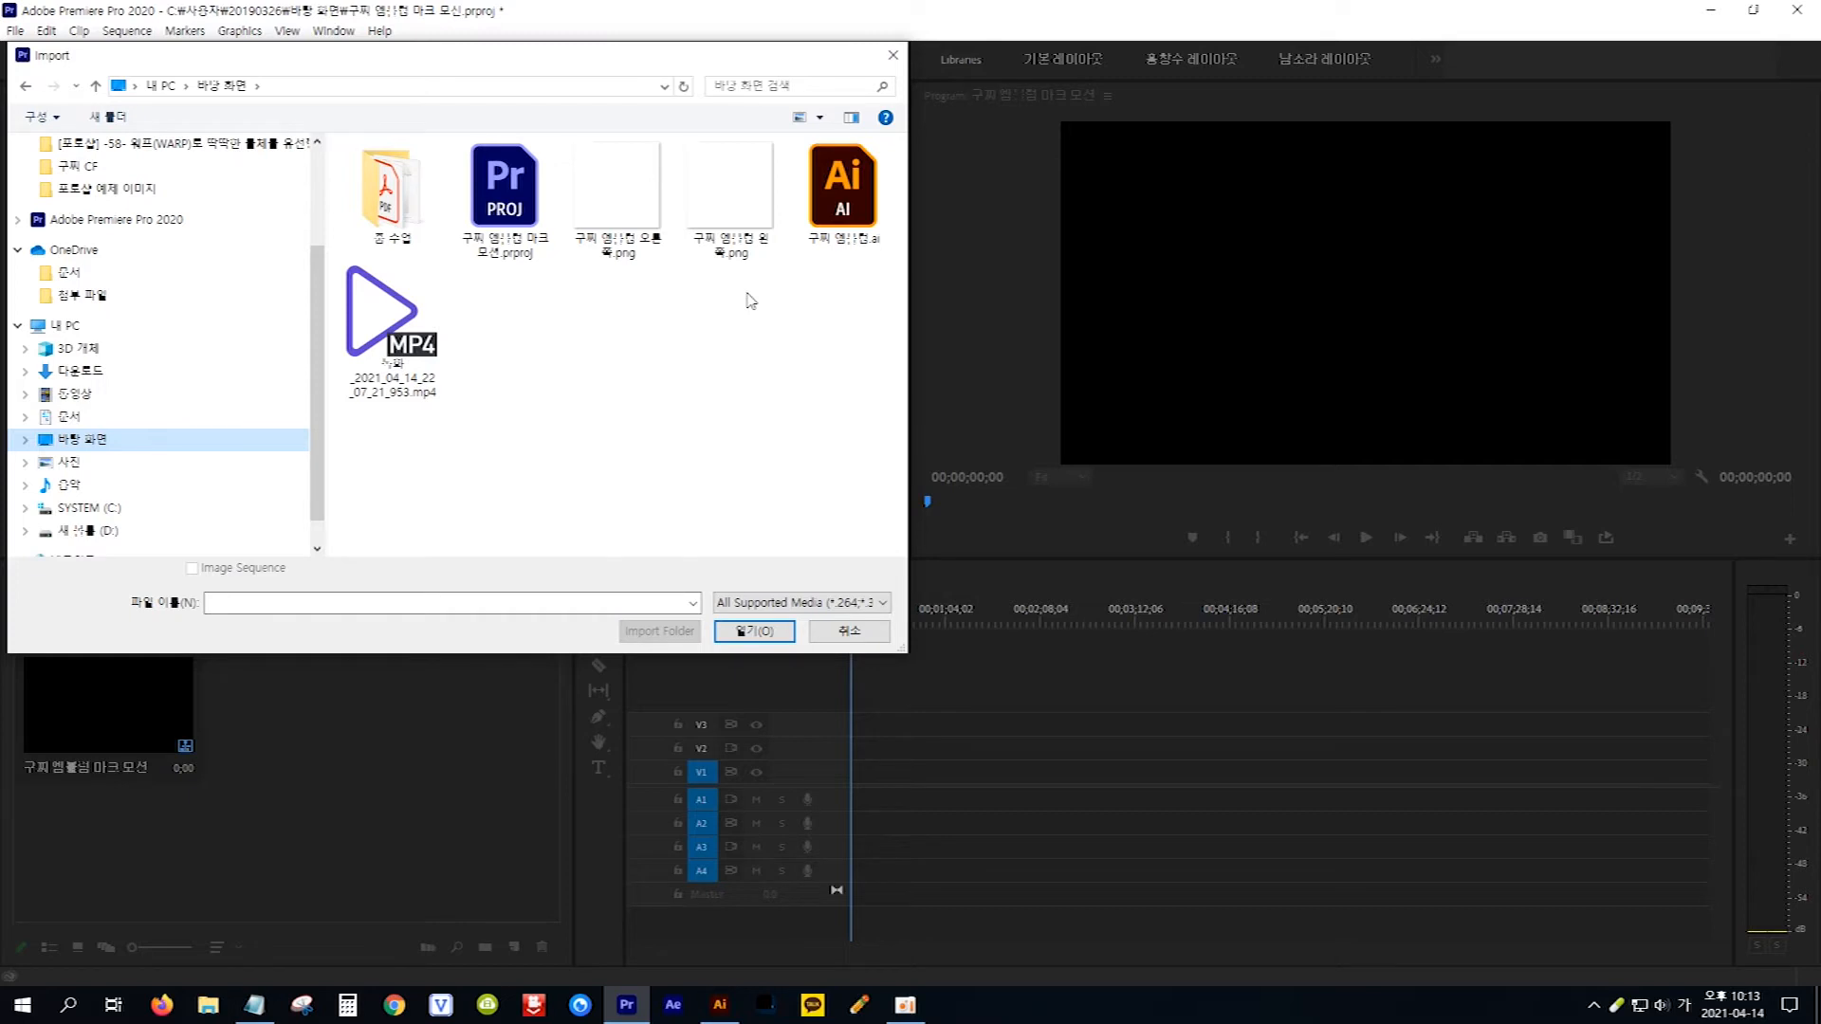
left_click_drag(756, 300, 615, 180)
left_click(759, 631)
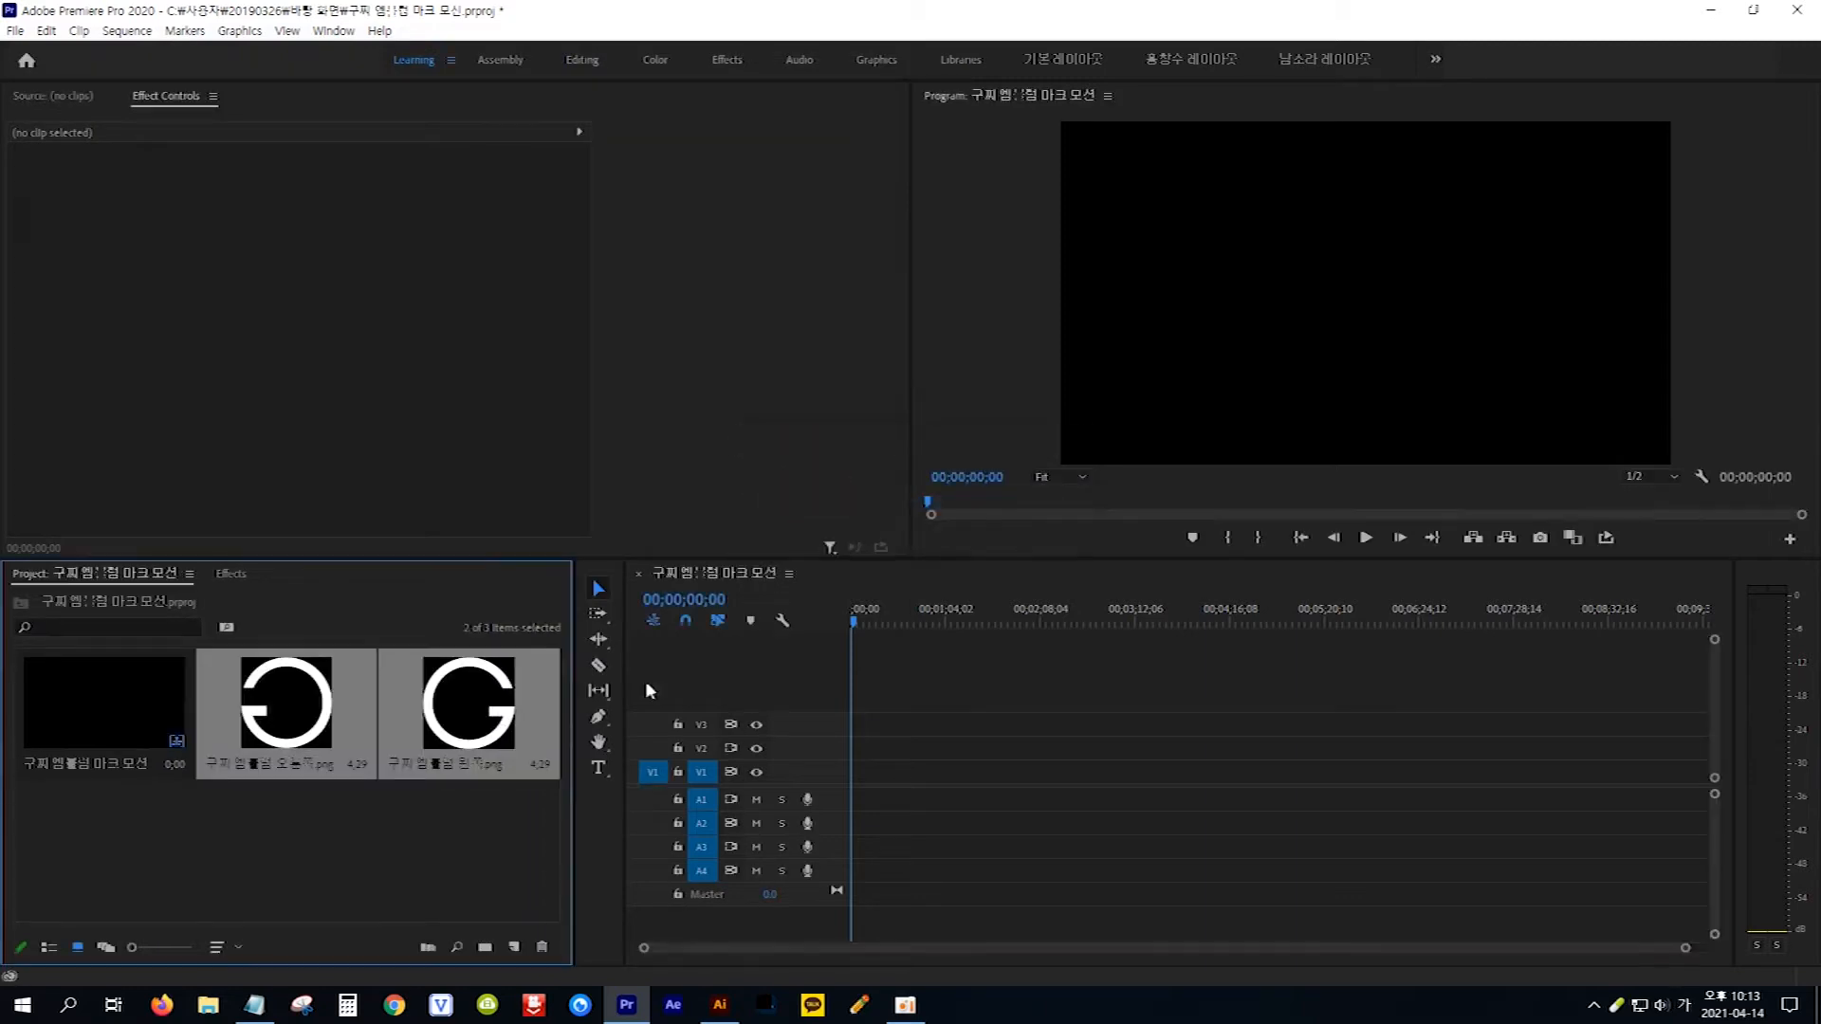
Step: Place both G images in the sequence from 00;00;00;00, with 구찌 엠블럼 왼쪽.png on V2 directly above 구찌 엠블럼 오른쪽.png on V1
left_click_drag(481, 721, 859, 776)
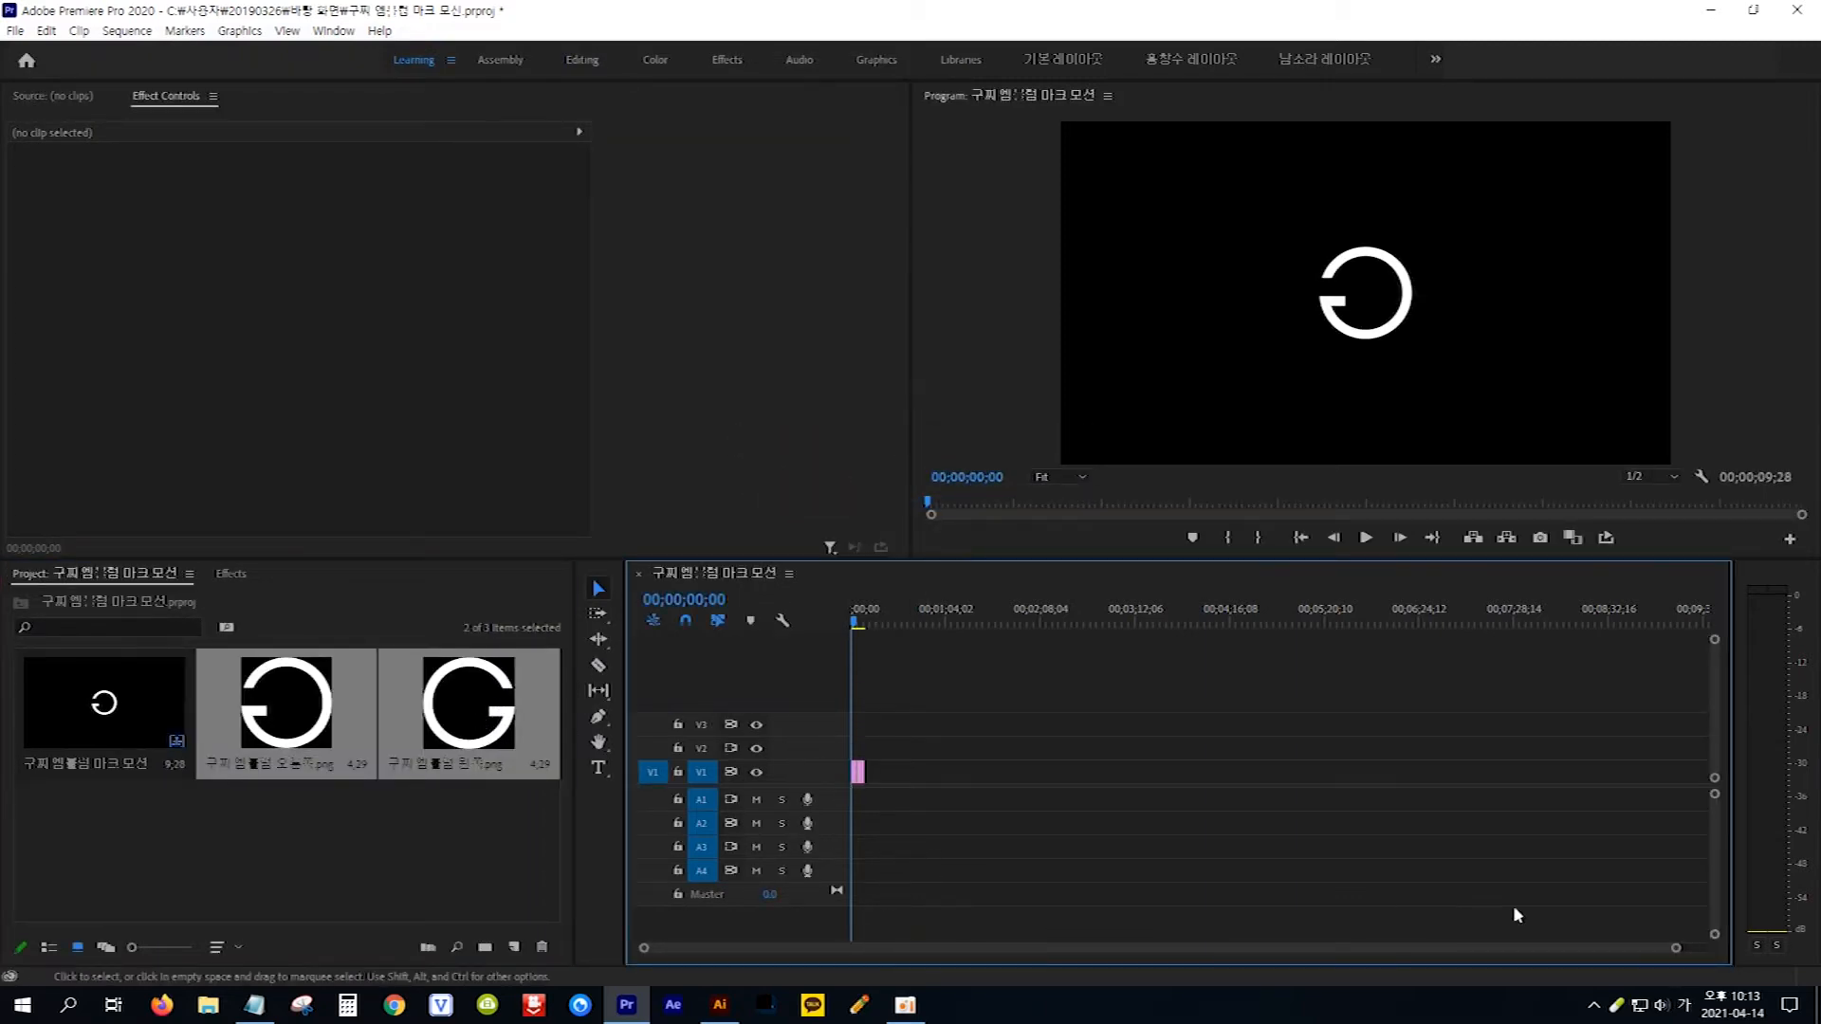
left_click_drag(1674, 947, 1228, 948)
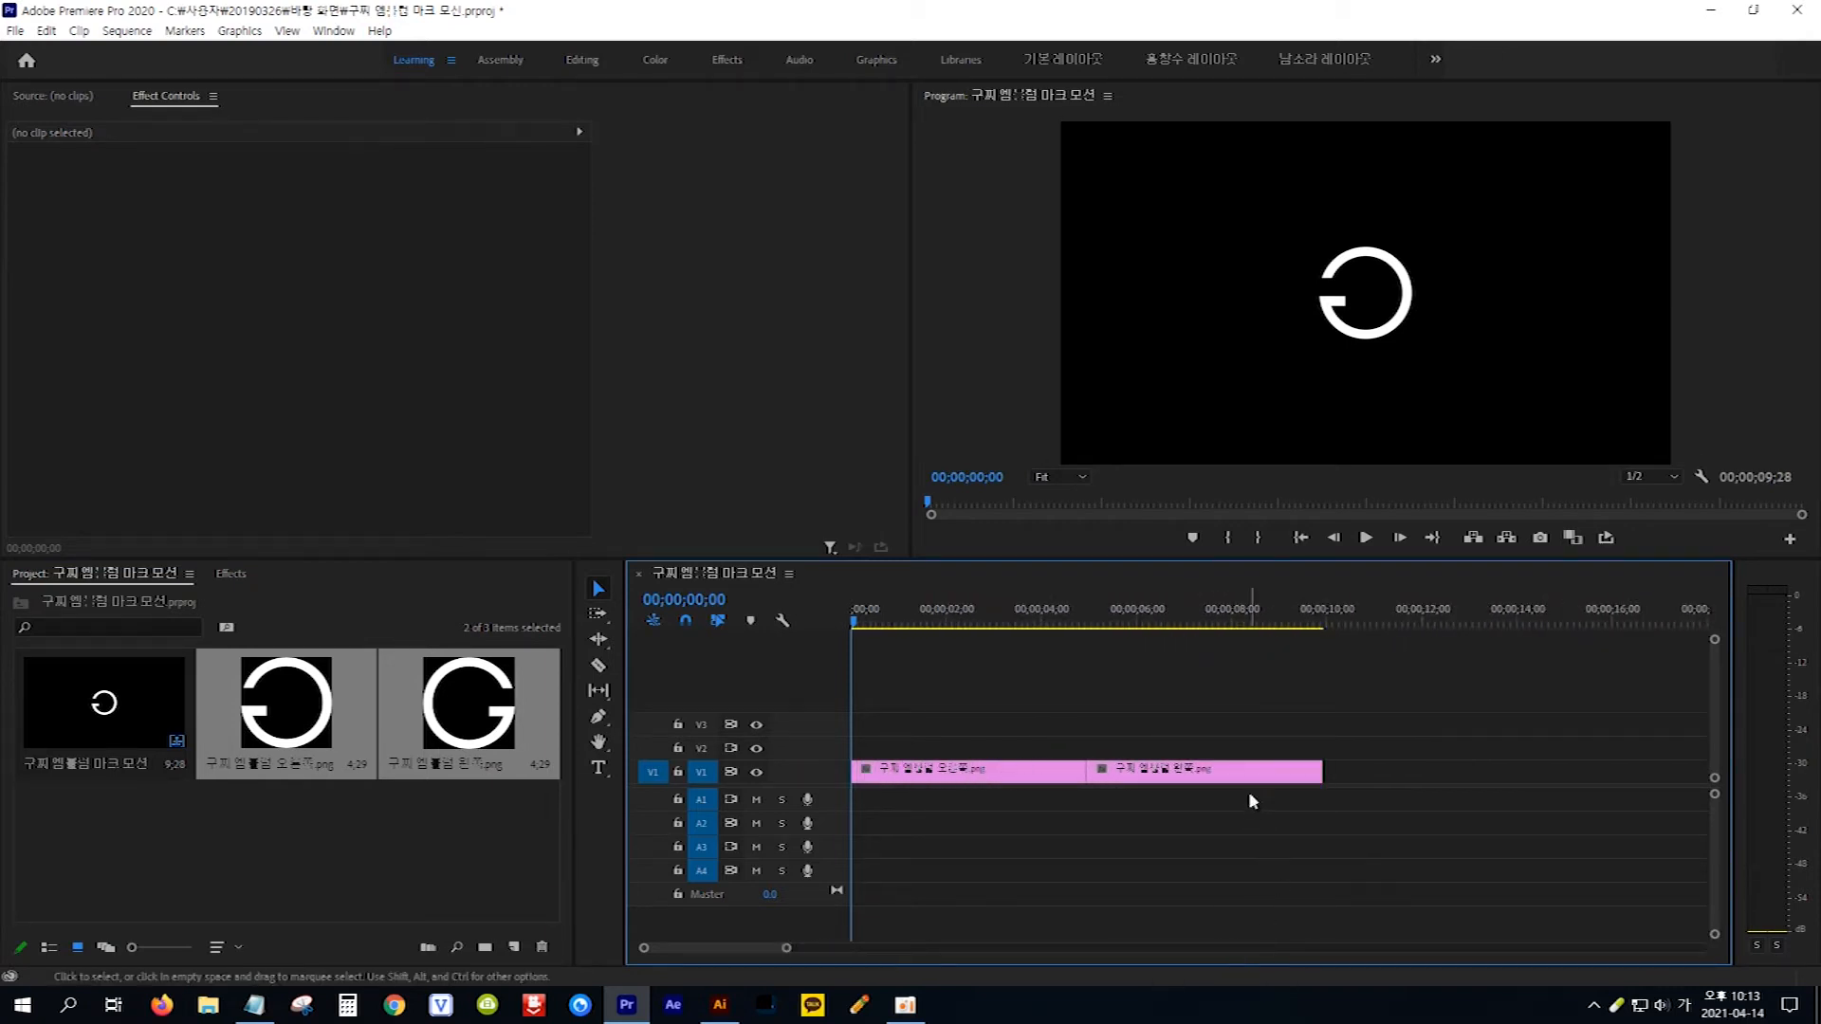
left_click_drag(1239, 778, 1013, 749)
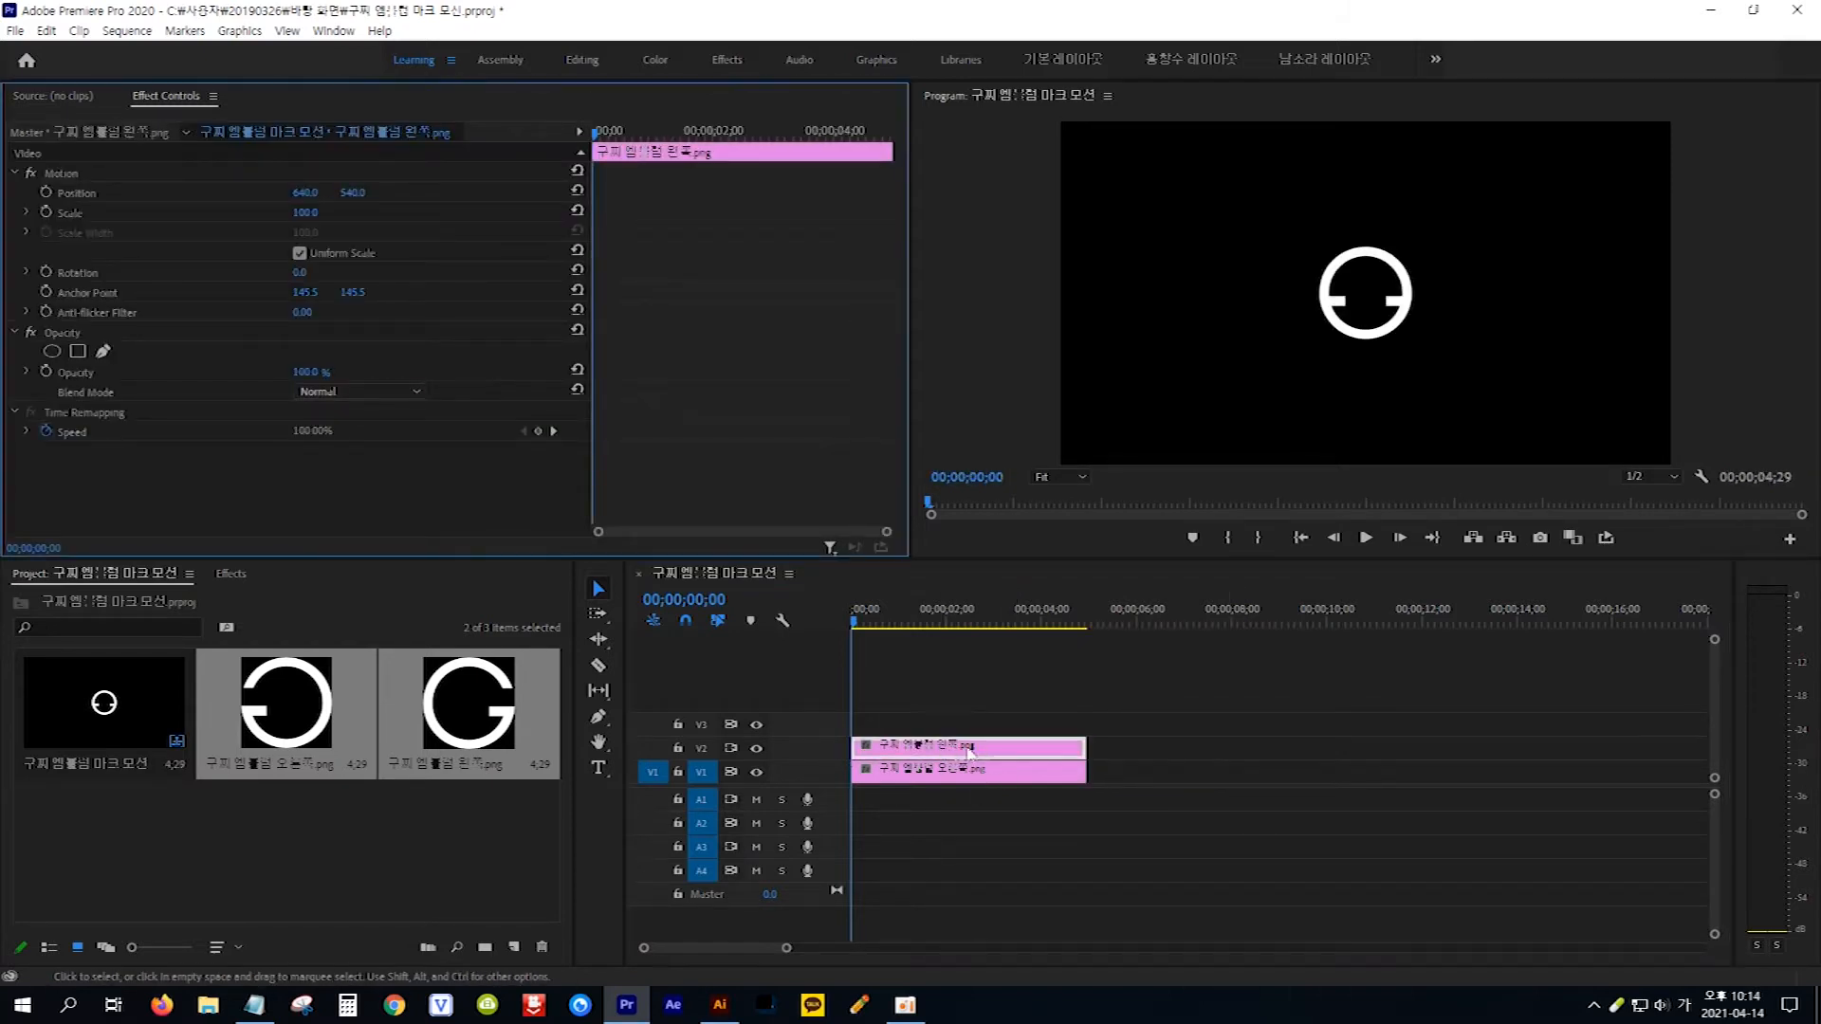
Step: Interlock the two Gs by setting the horizontal position to 609 for the 왼쪽 clip and 677 for the 오른쪽 clip
left_click(1007, 754)
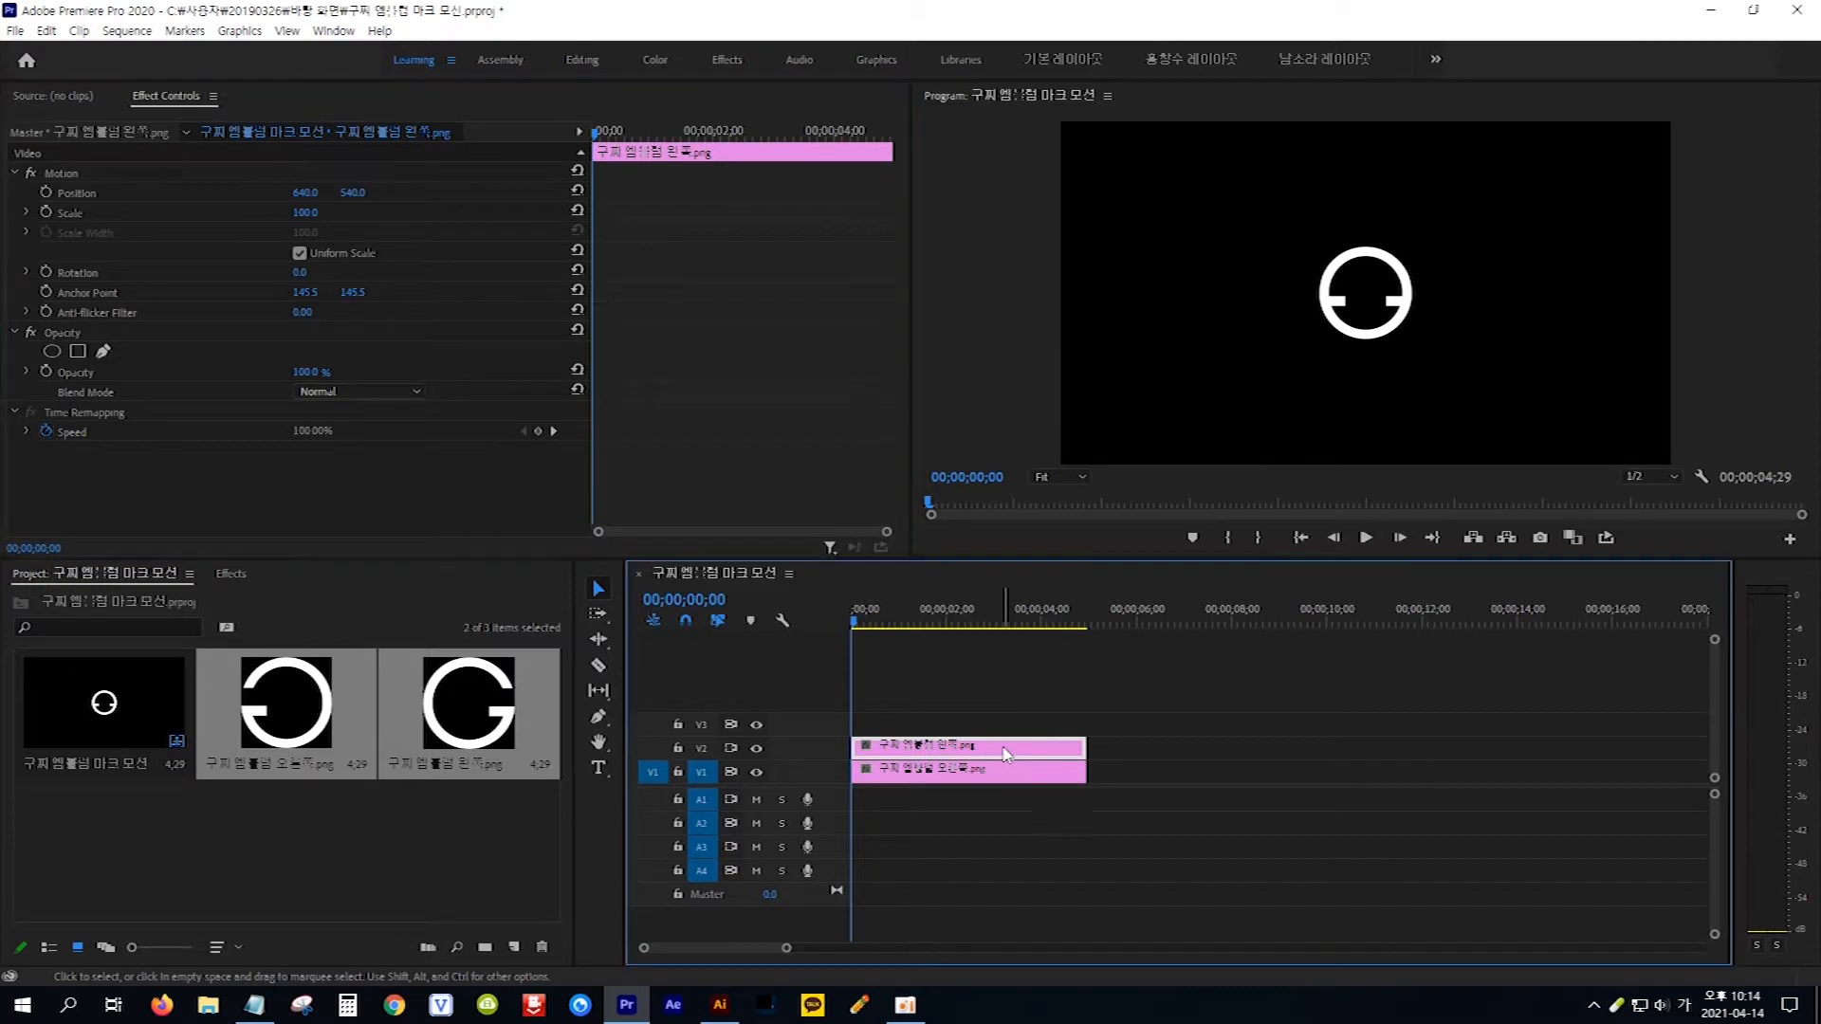
left_click(305, 210)
left_click_drag(305, 193, 253, 193)
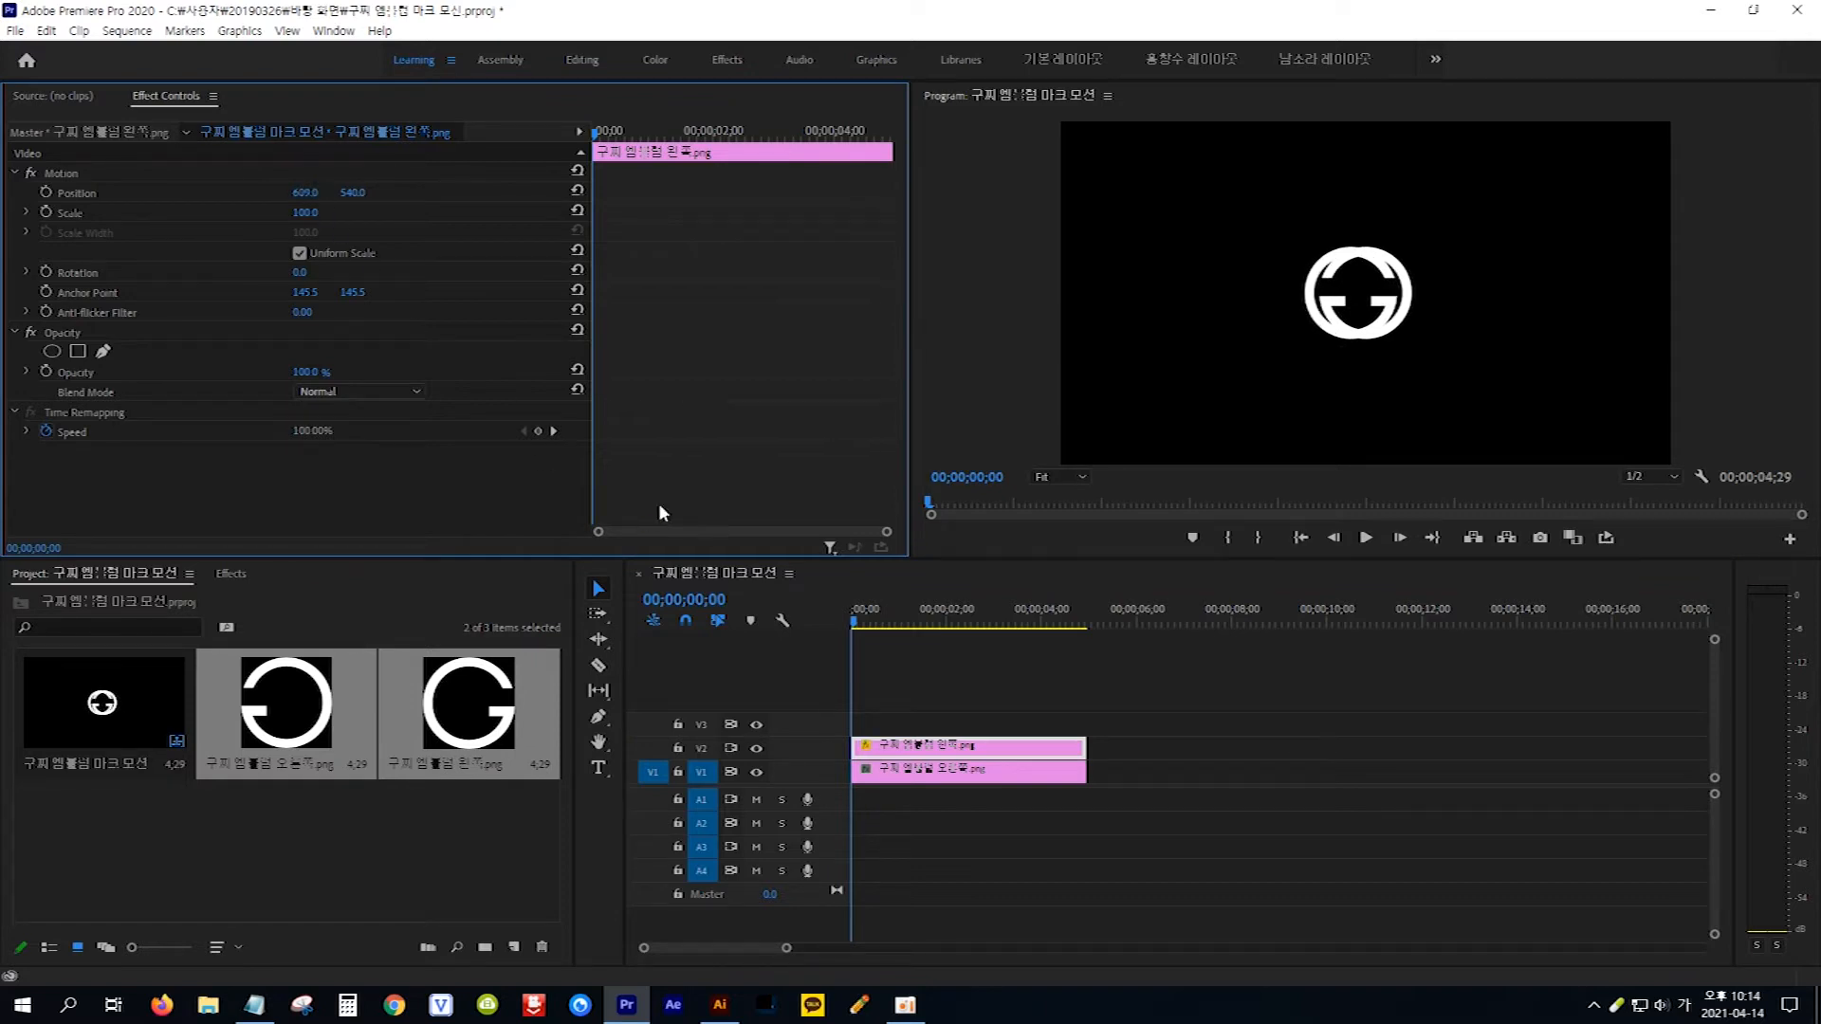
left_click(951, 776)
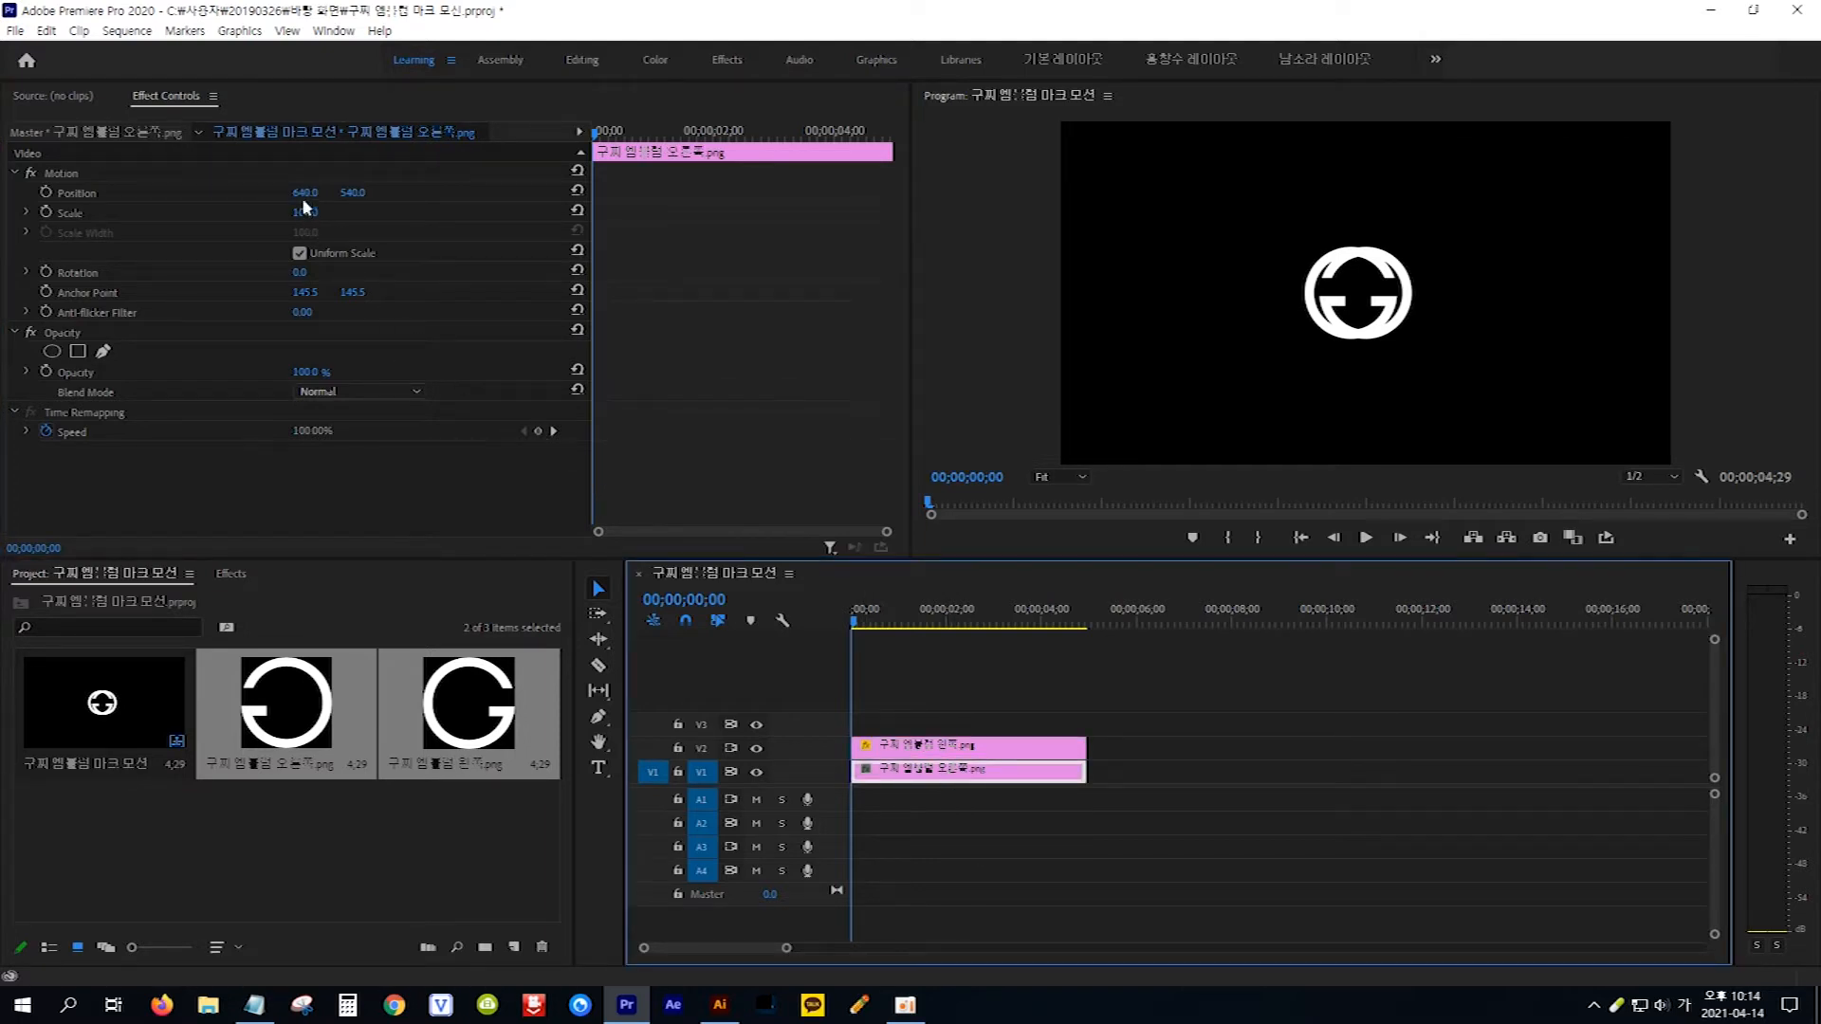
left_click_drag(303, 195, 339, 195)
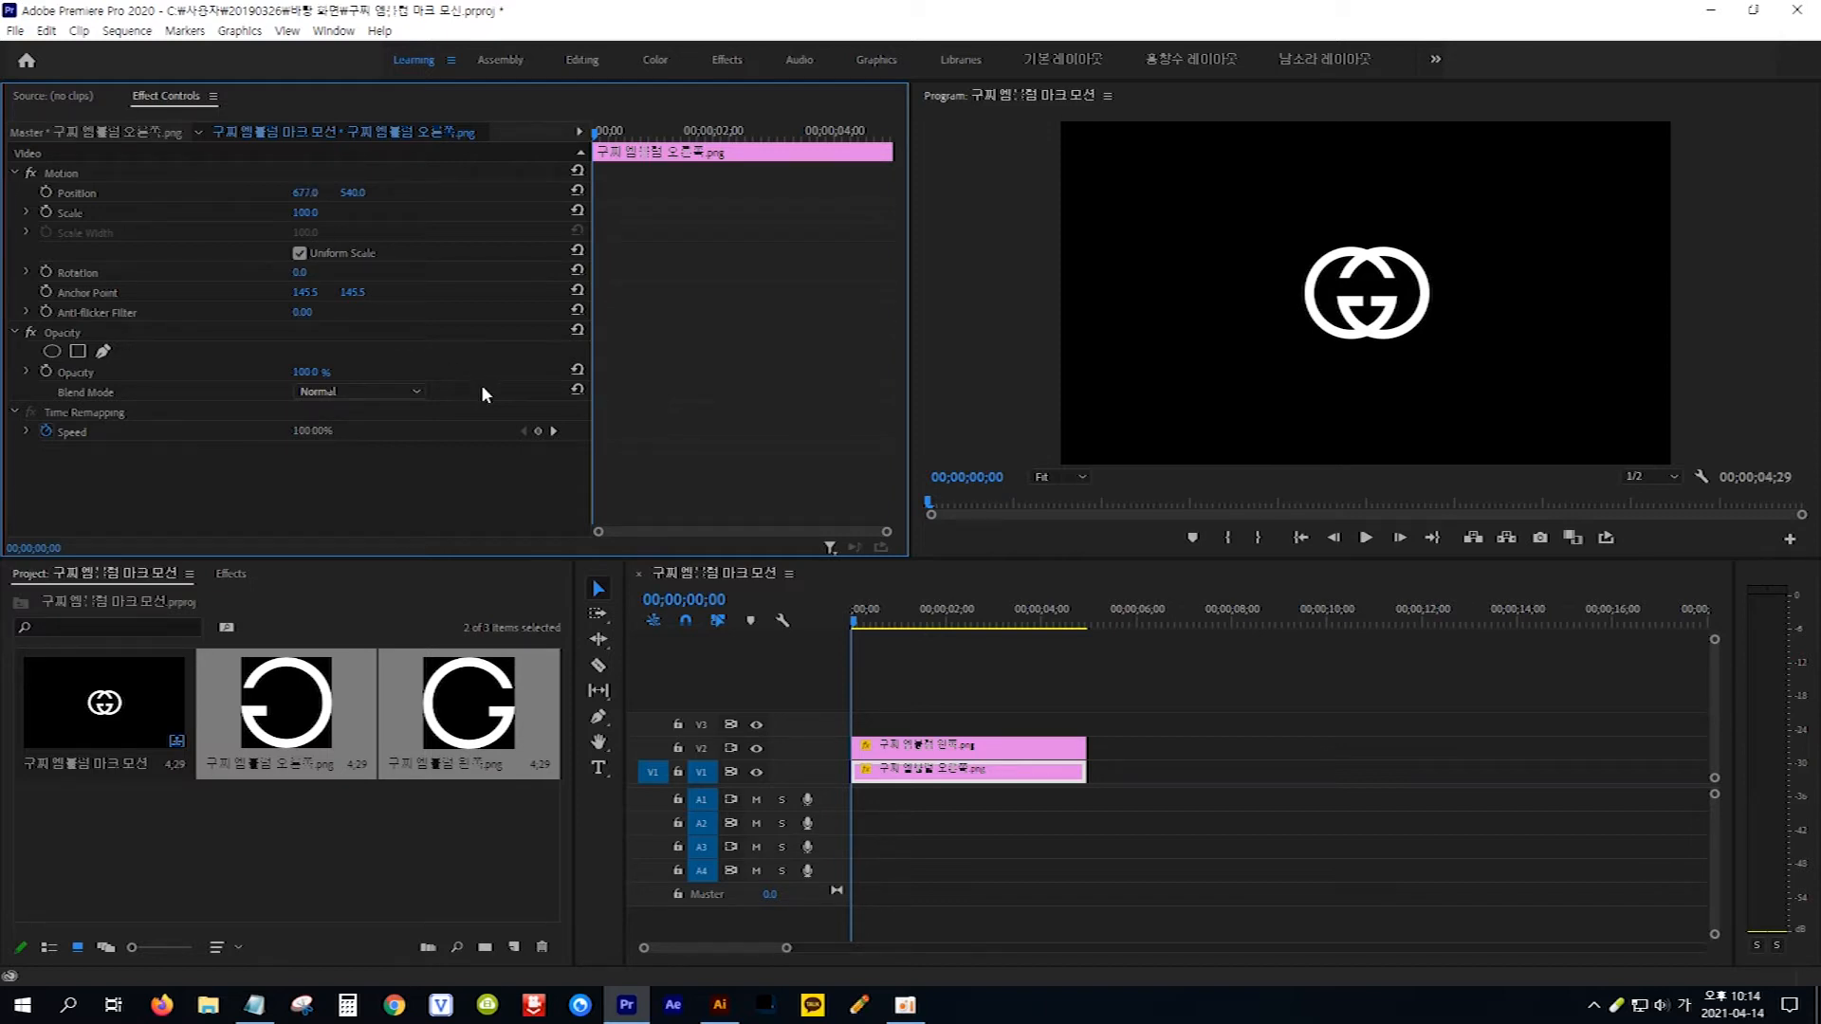
Step: Add Position and Rotation keyframes to the 오른쪽 clip at 00;00;02;00
left_click(684, 599)
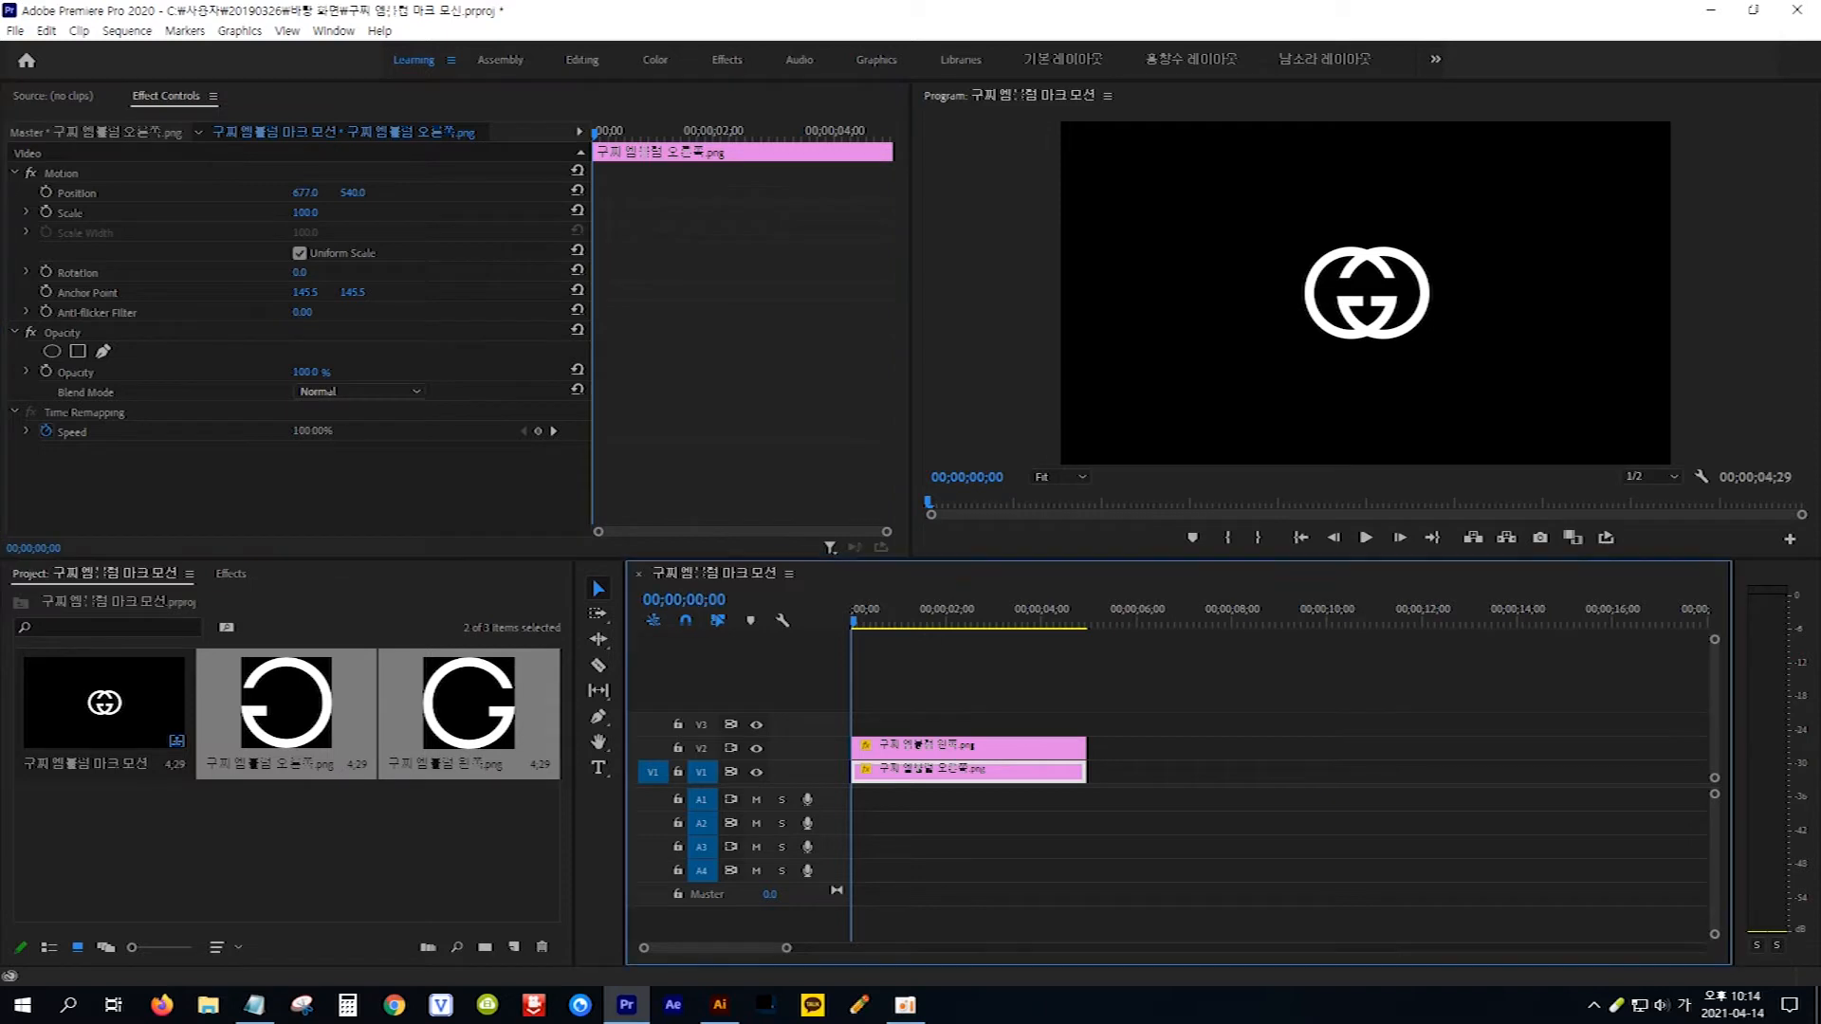
type("2.")
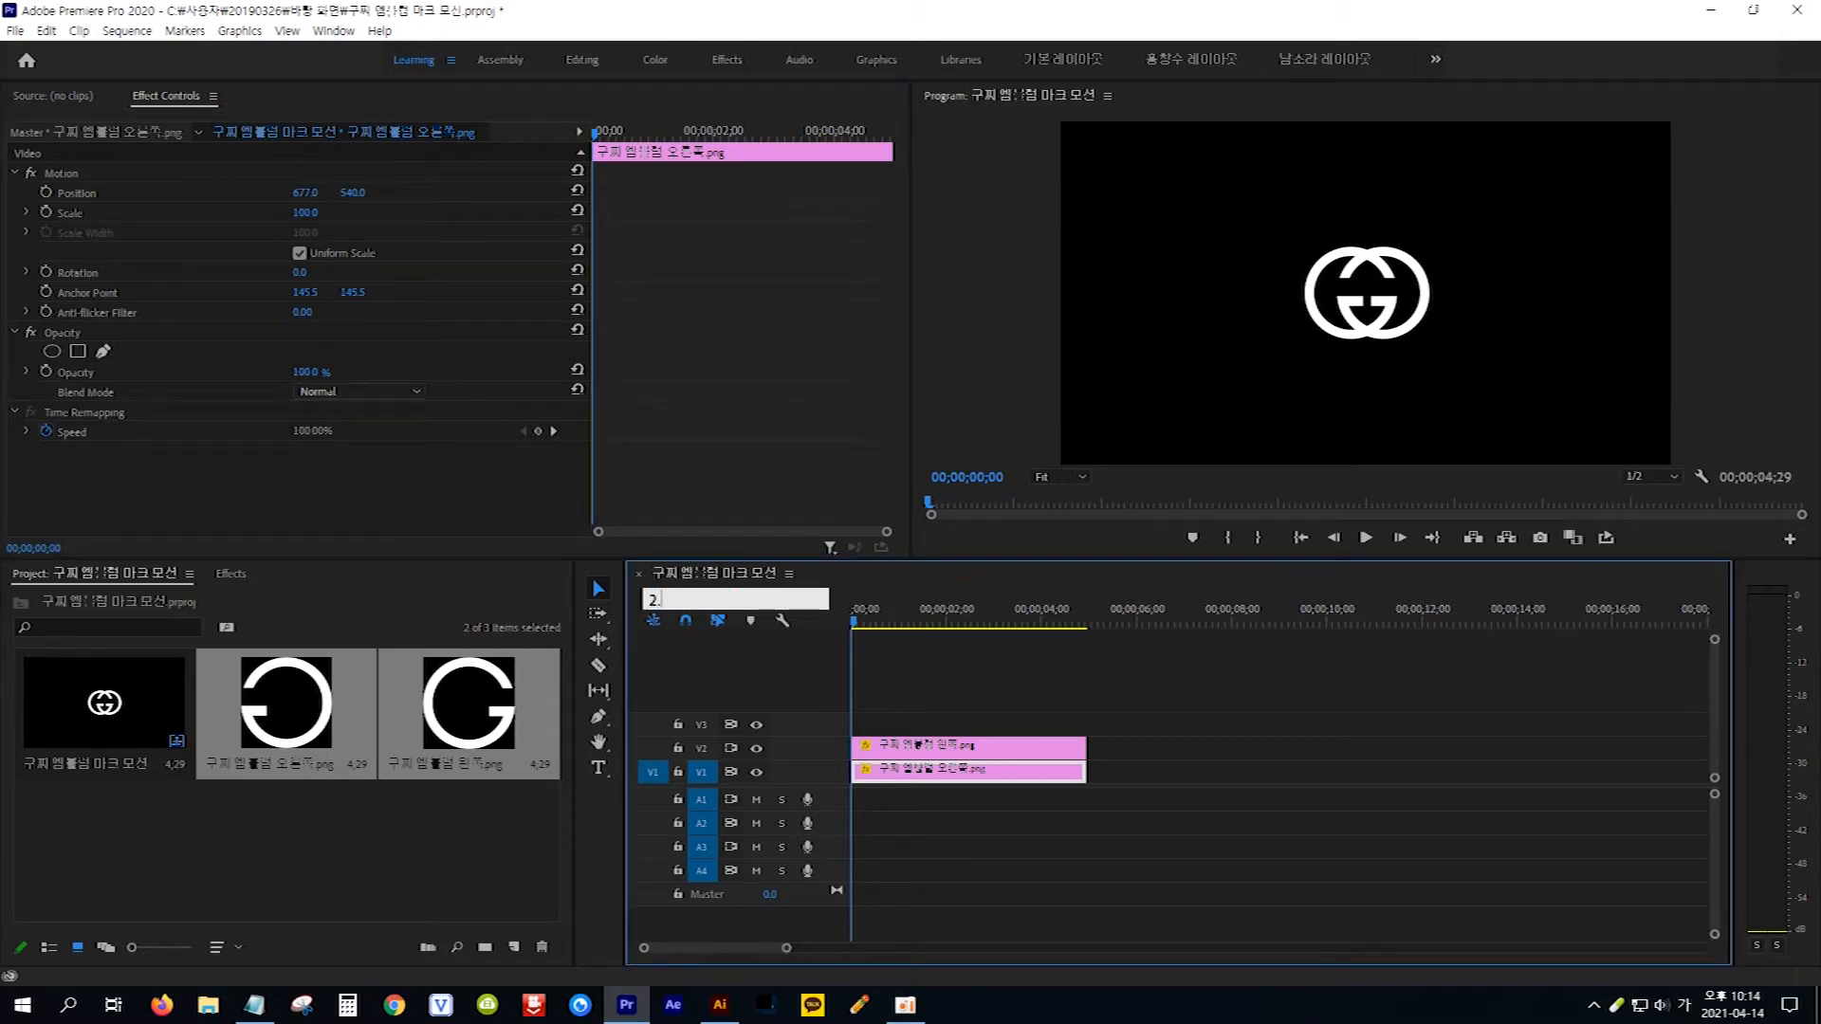
key("Return")
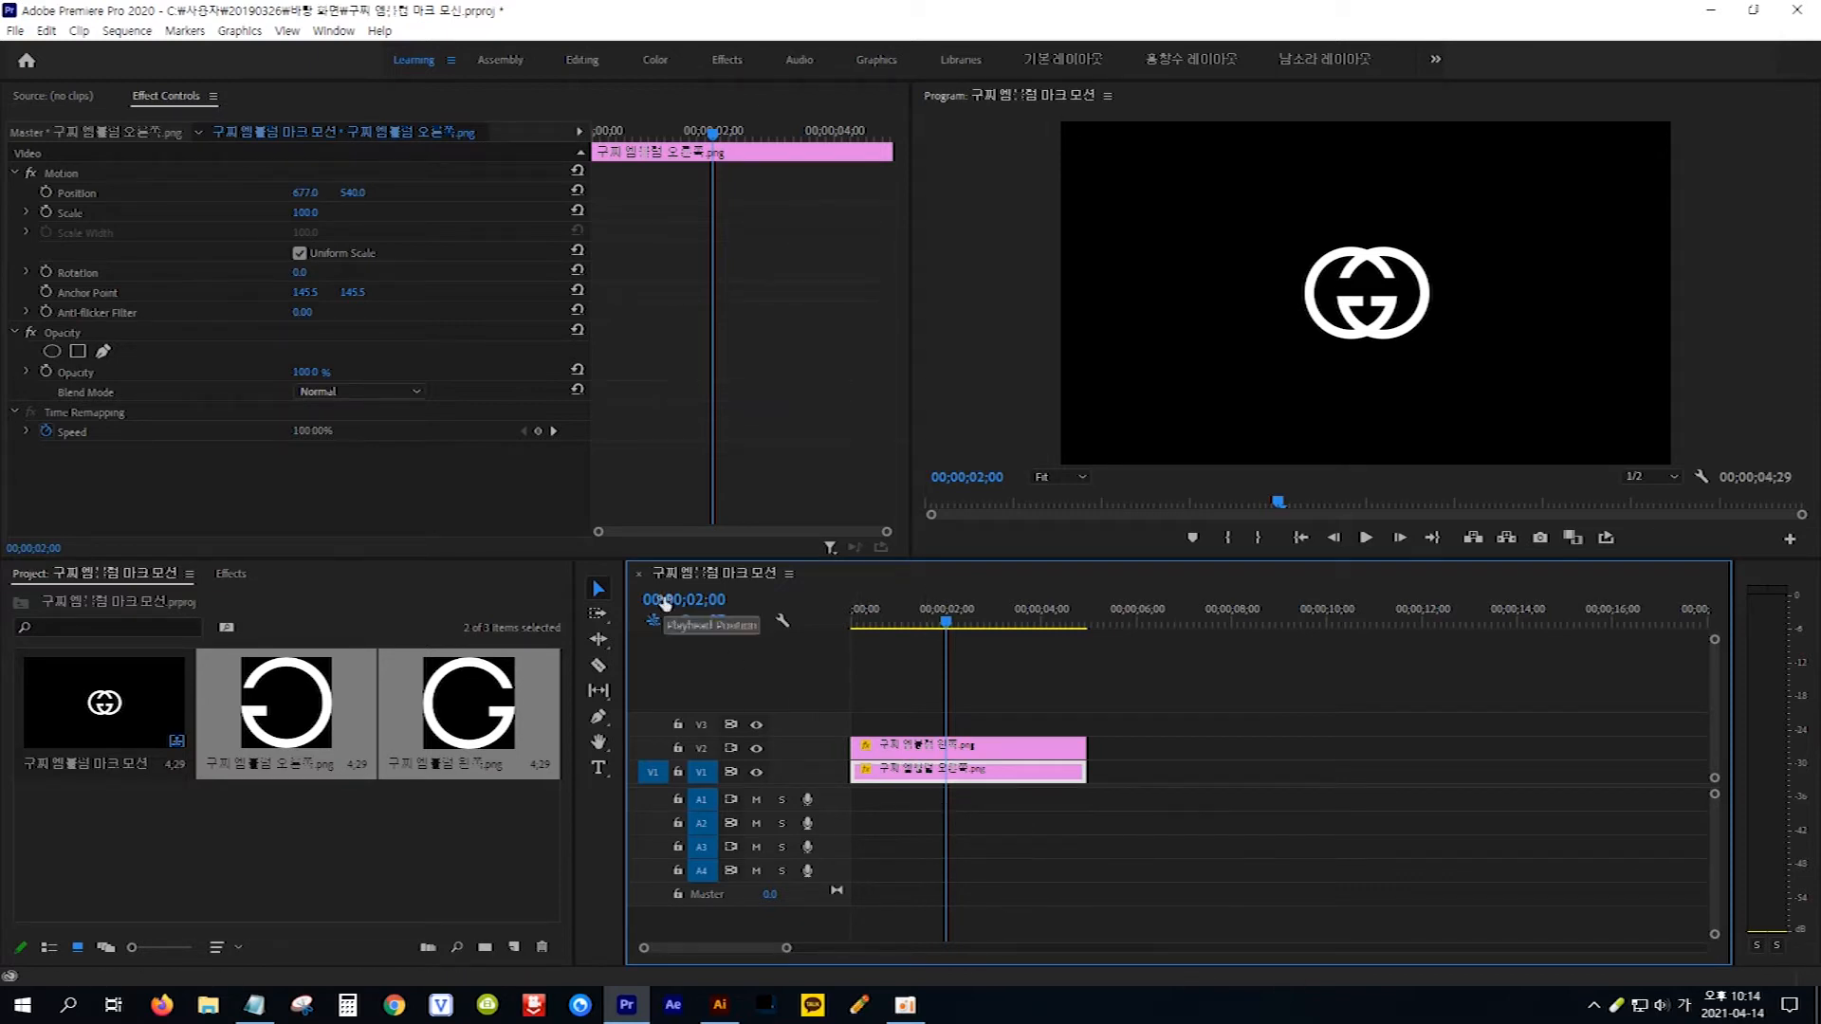
left_click(47, 191)
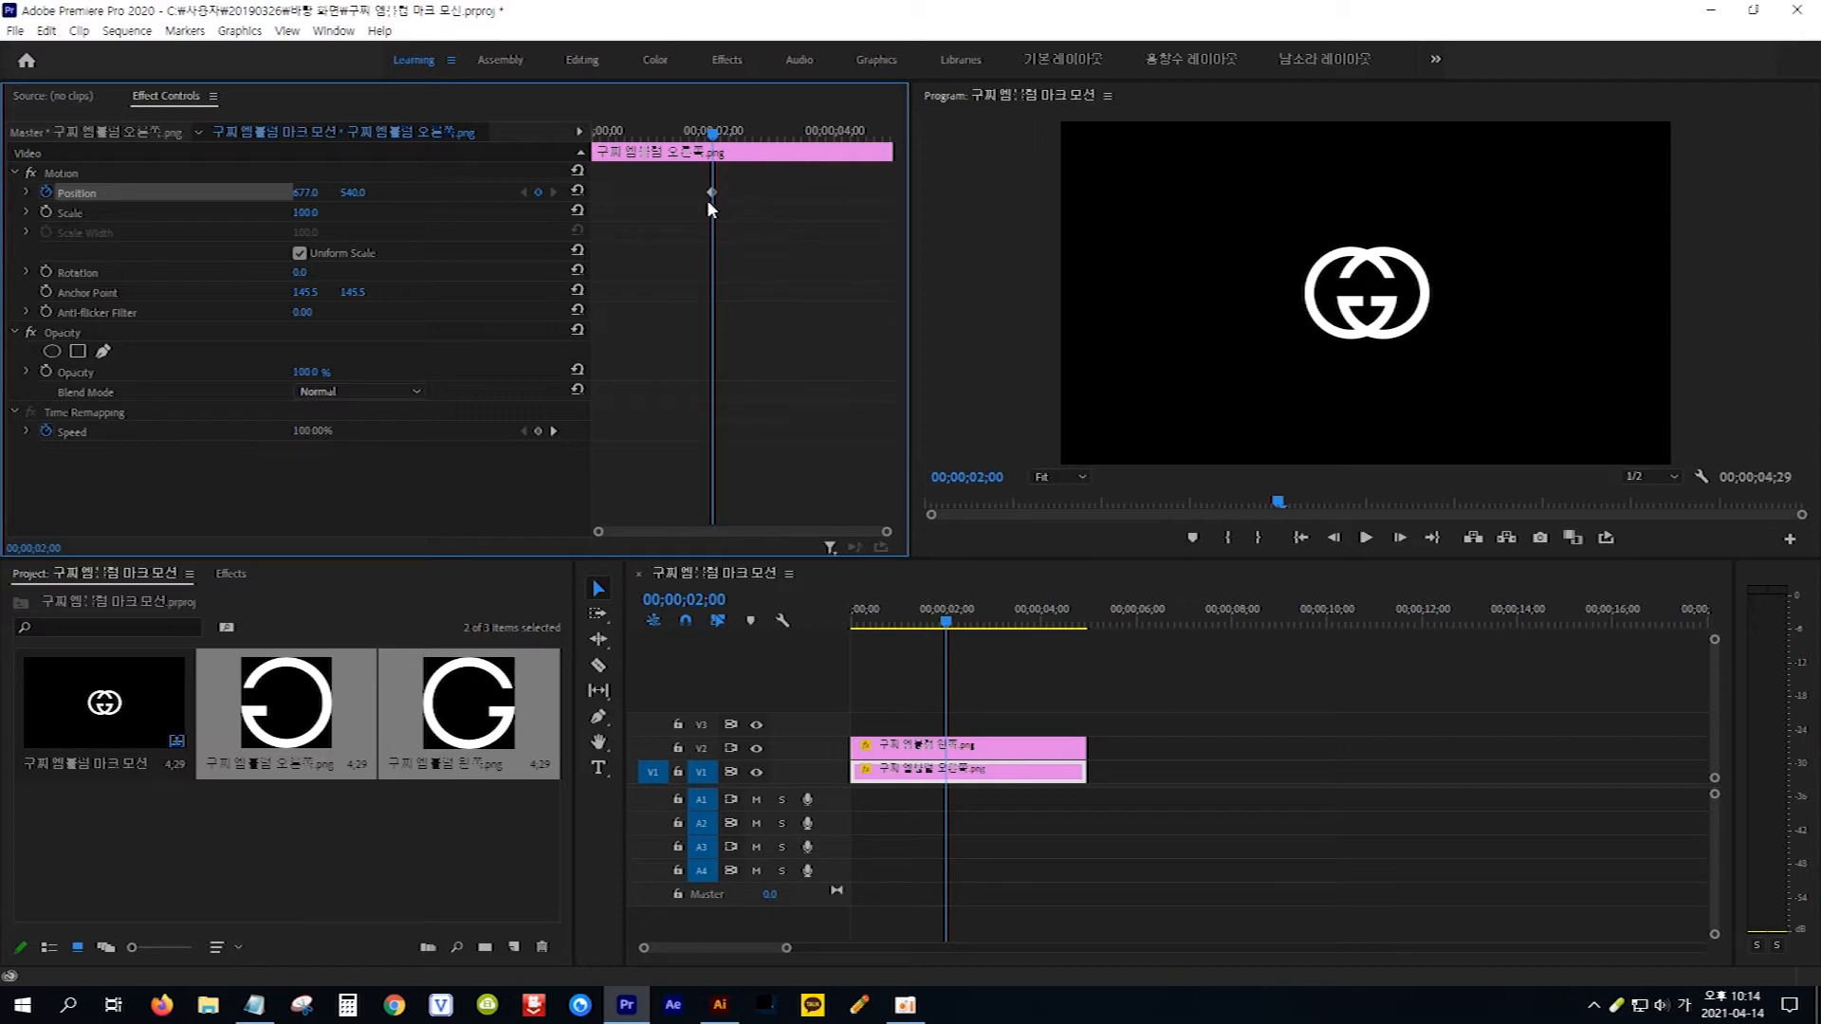
left_click(45, 271)
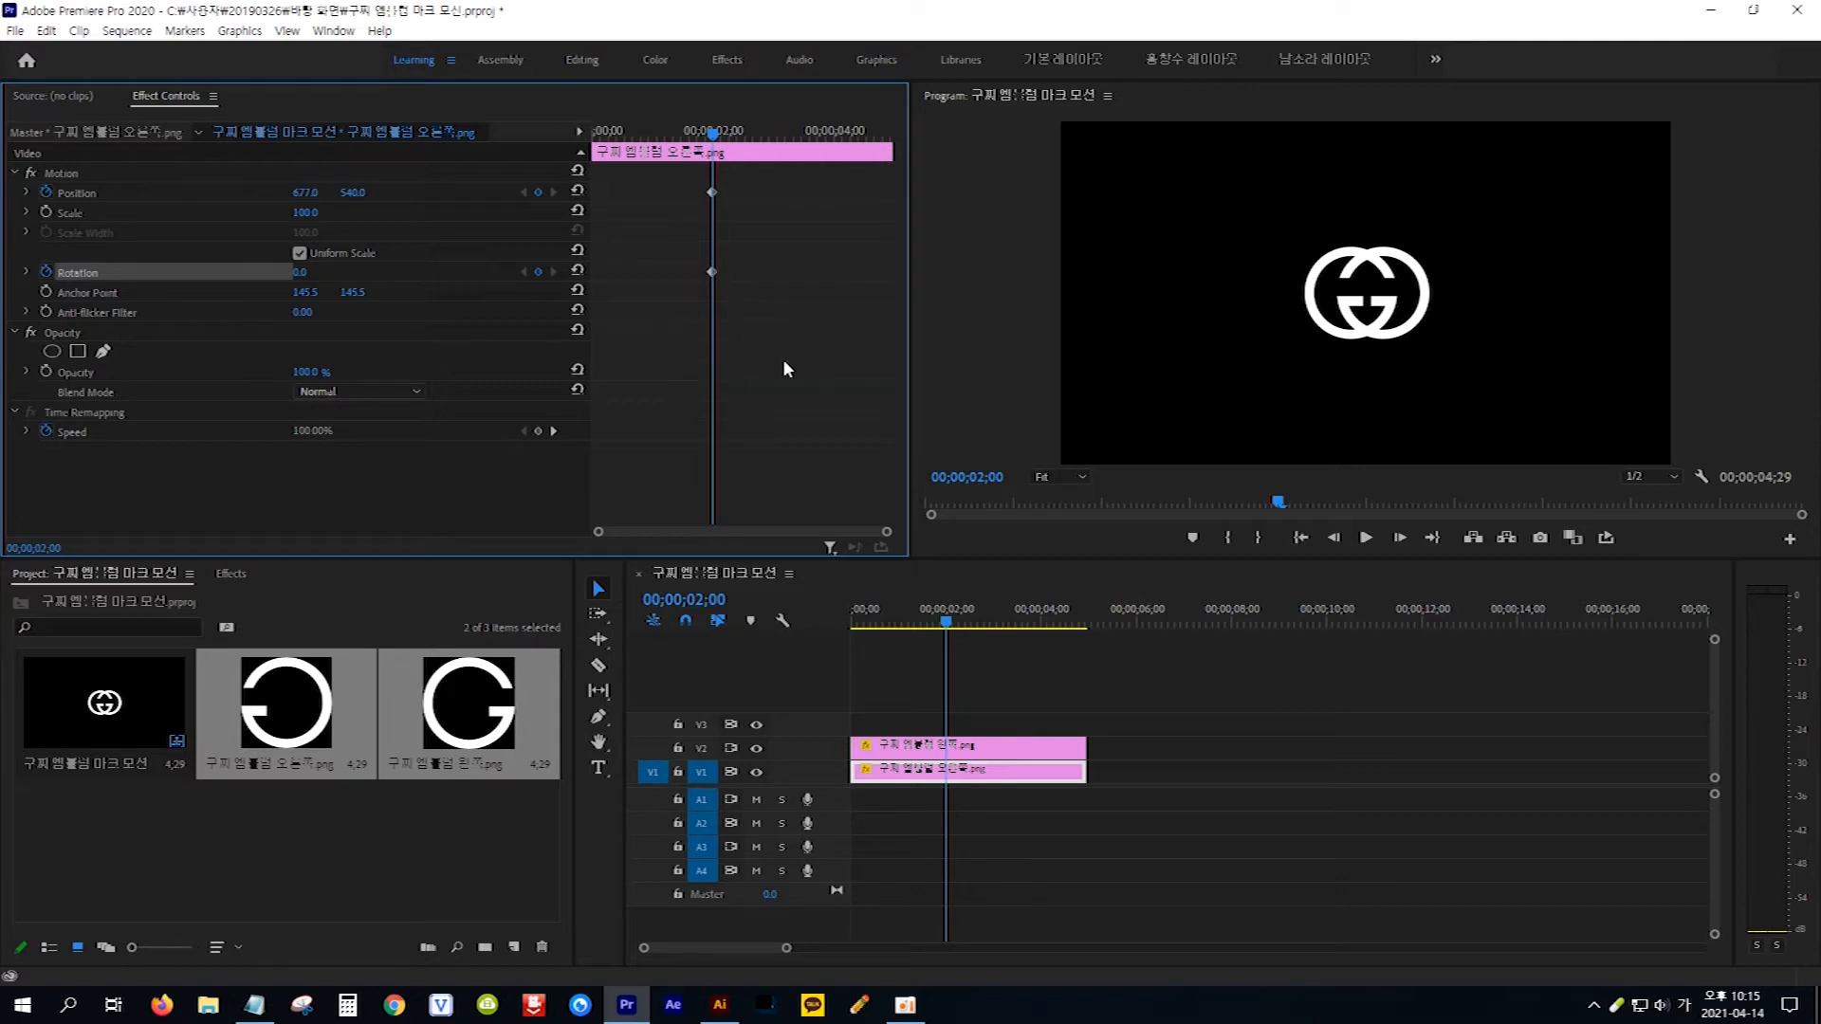
Step: At the sequence start, set the 오른쪽 clip's horizontal position to 1382, off the frame's right edge
key("Home")
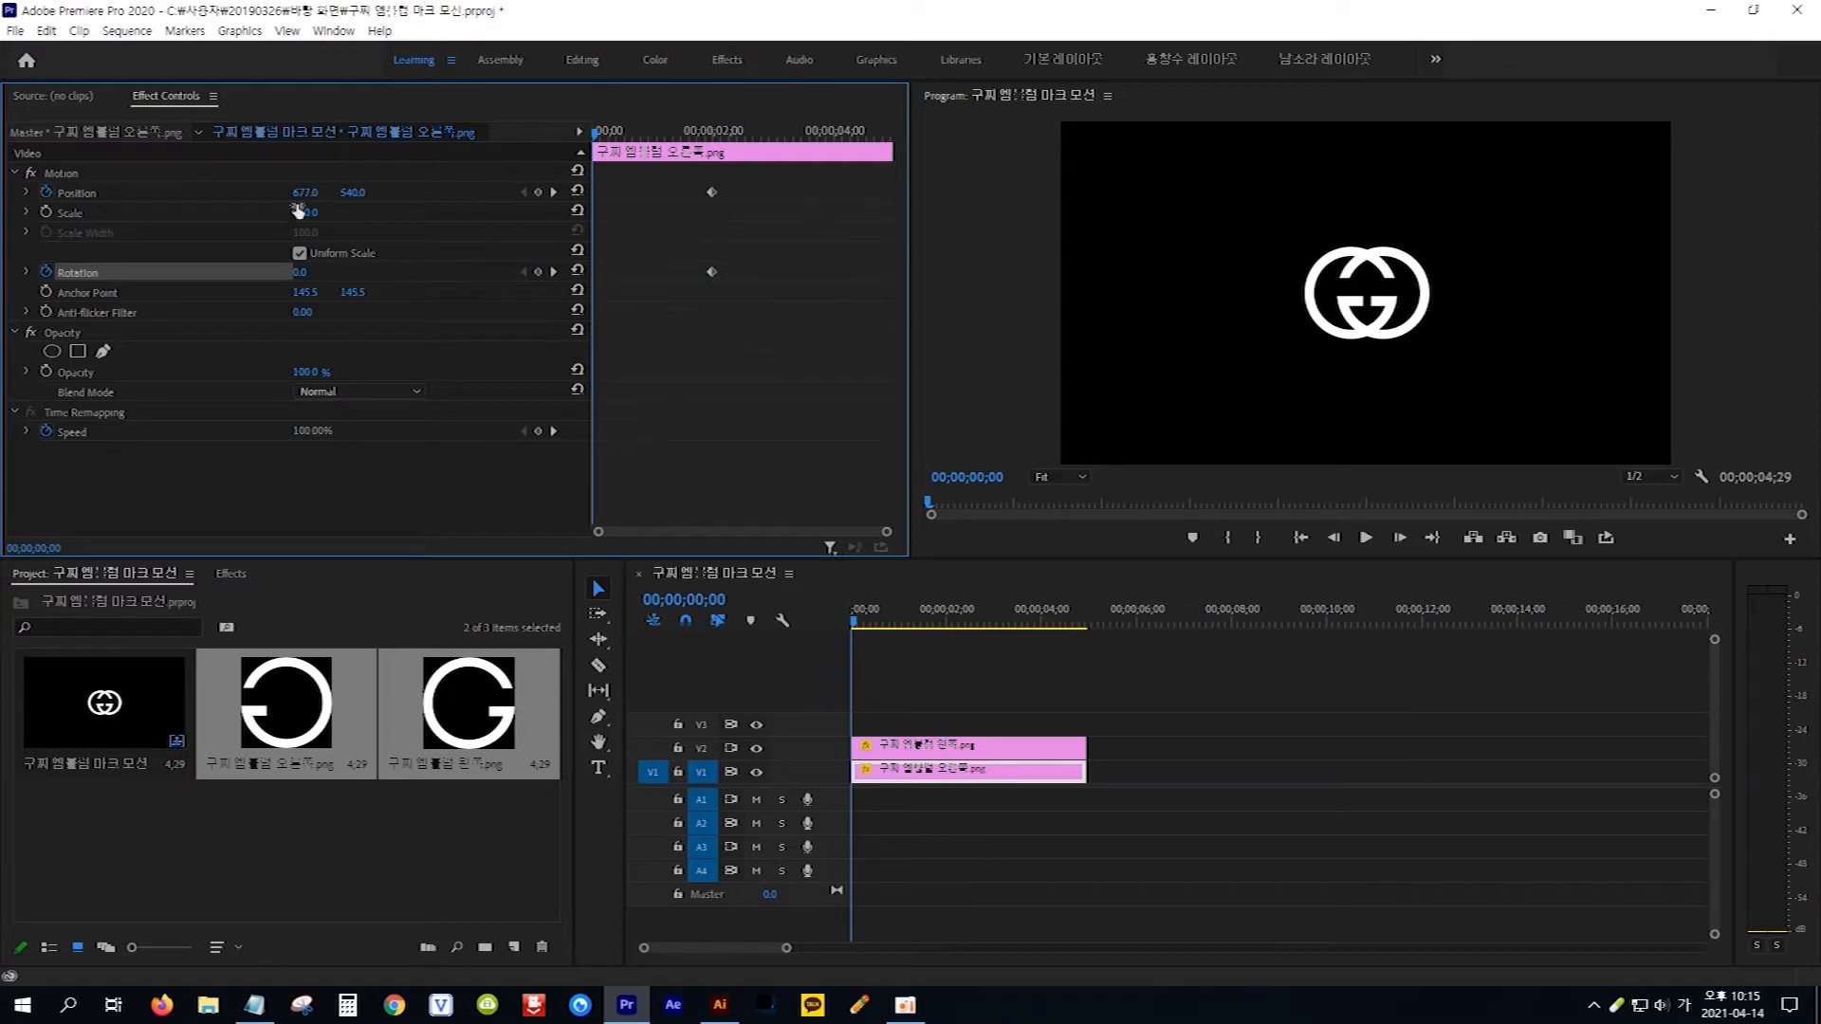
left_click_drag(306, 194, 542, 199)
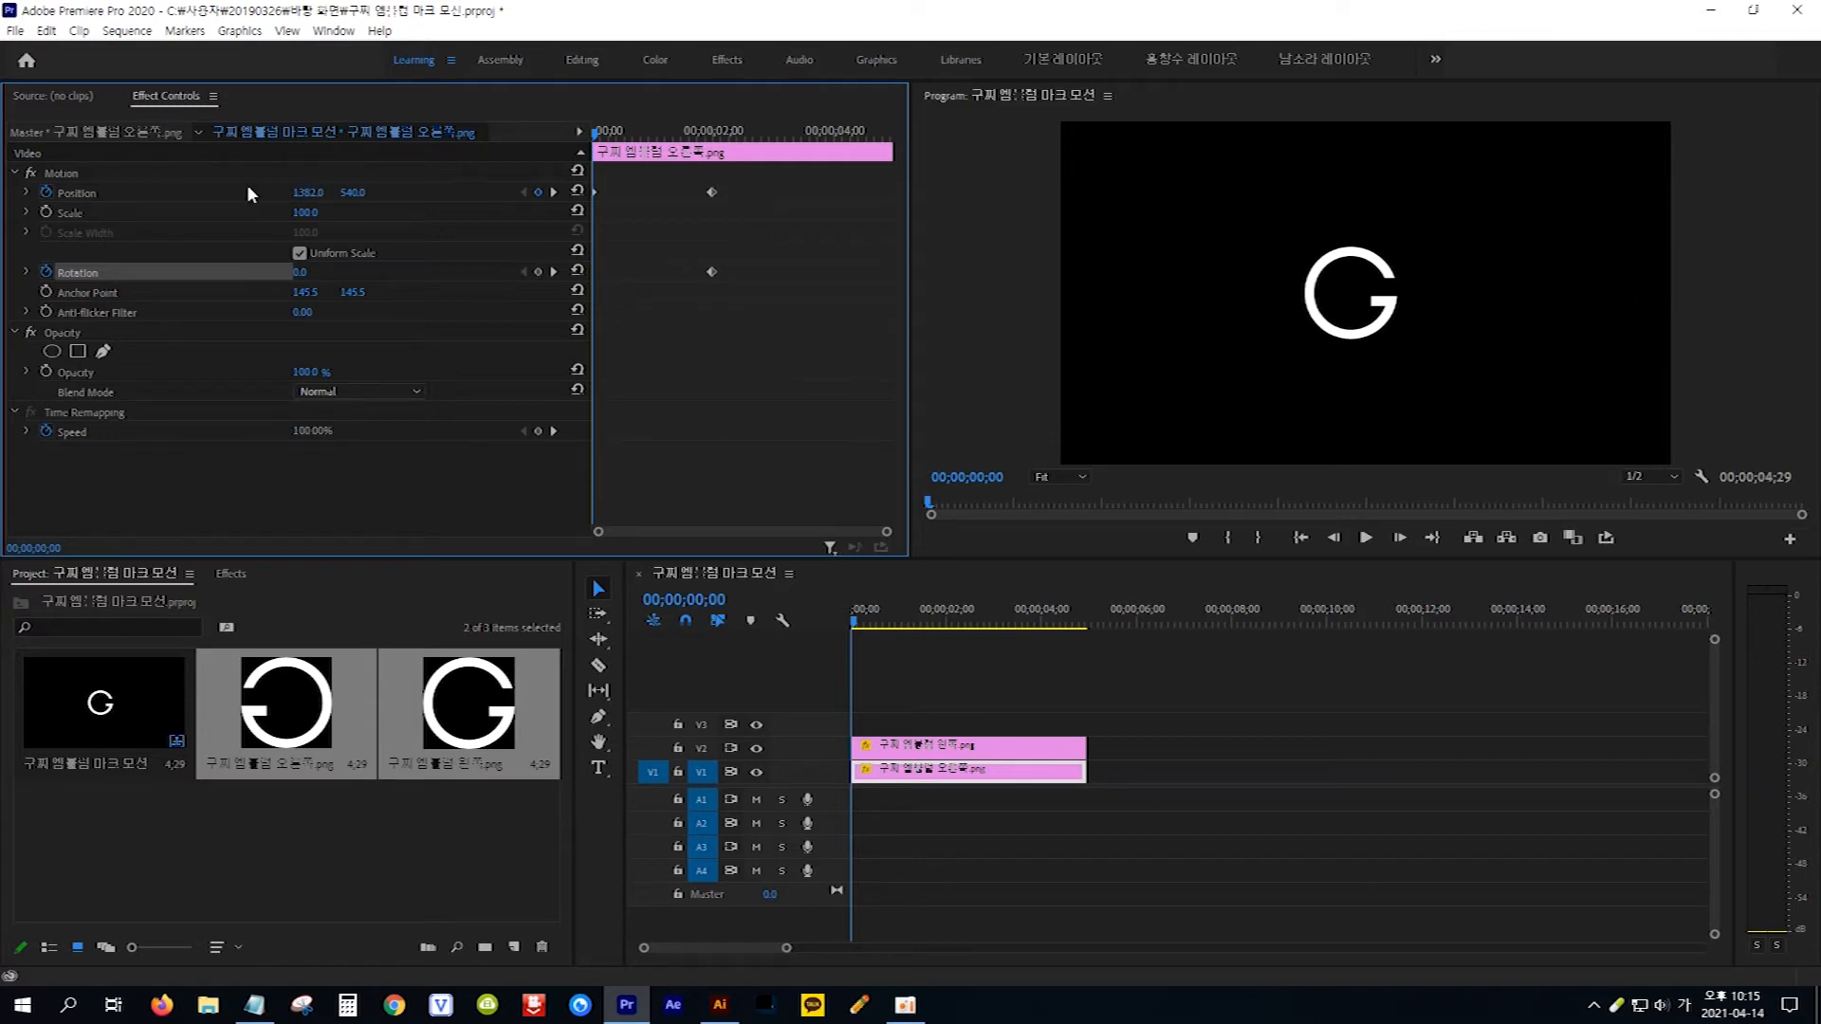
left_click(264, 199)
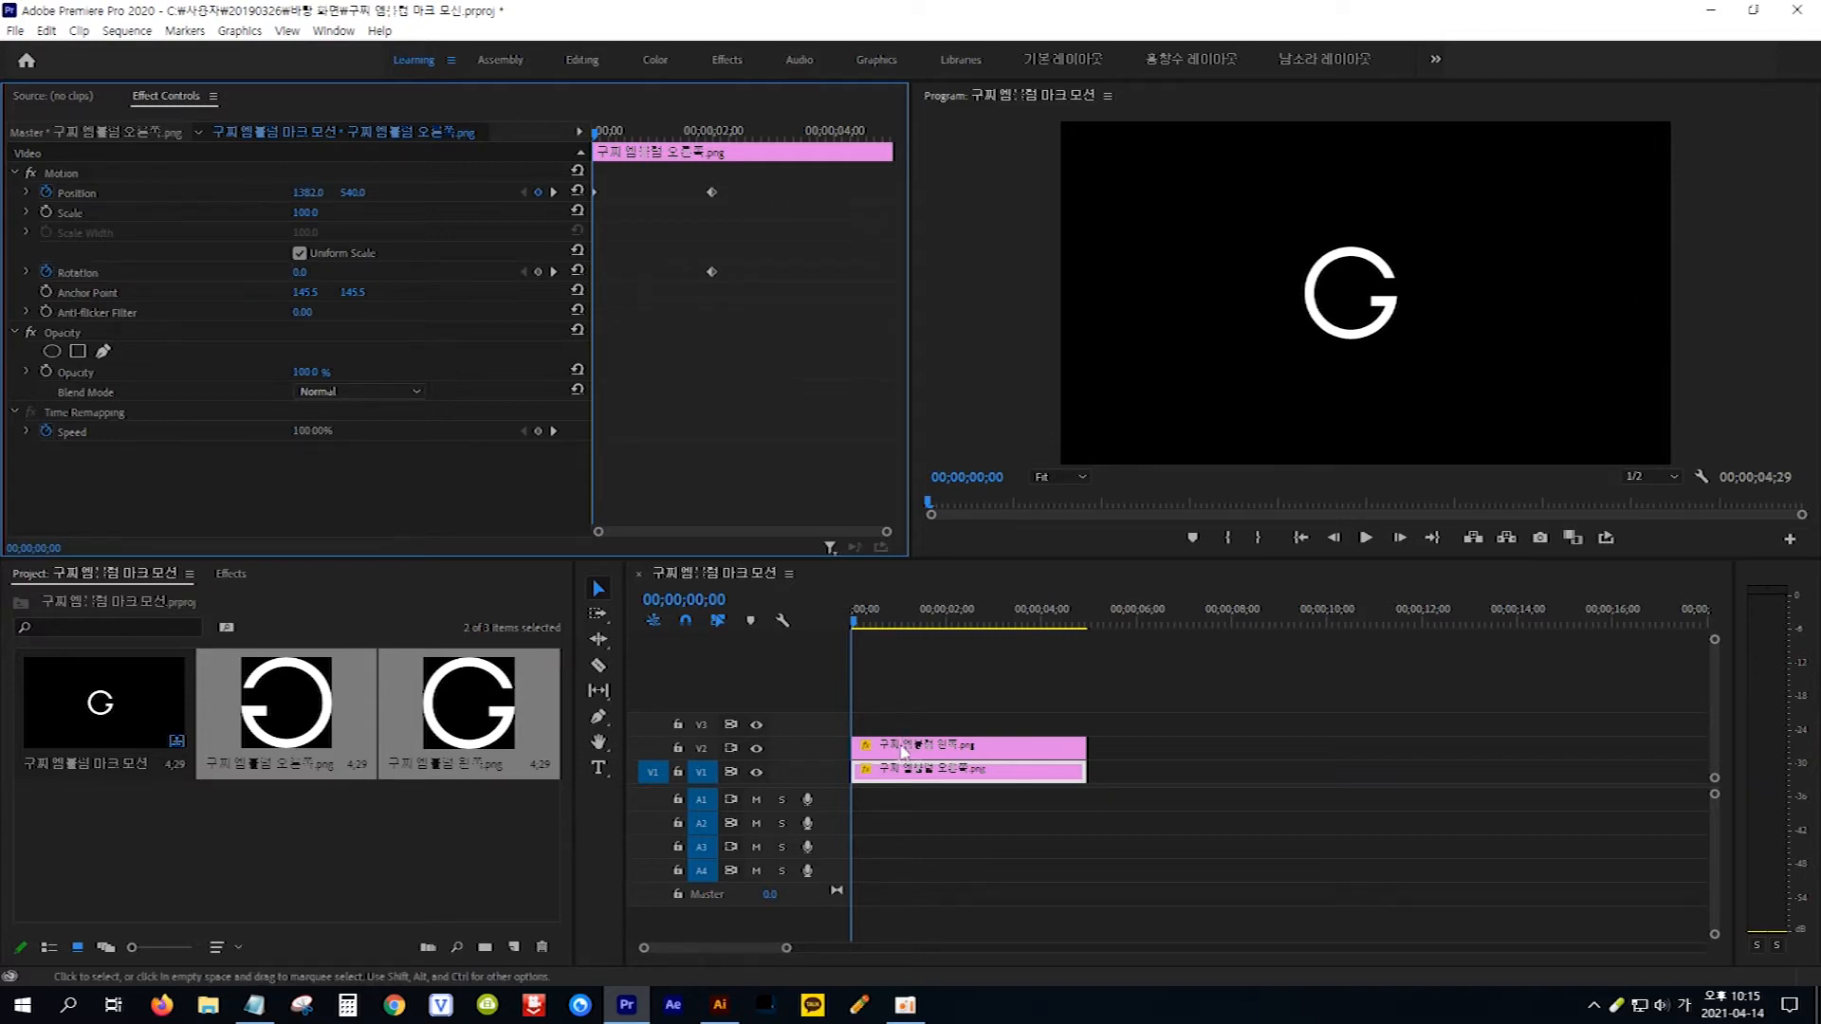
Step: Add Position and Rotation keyframes to the 왼쪽 clip at 00;00;02;00
left_click(940, 751)
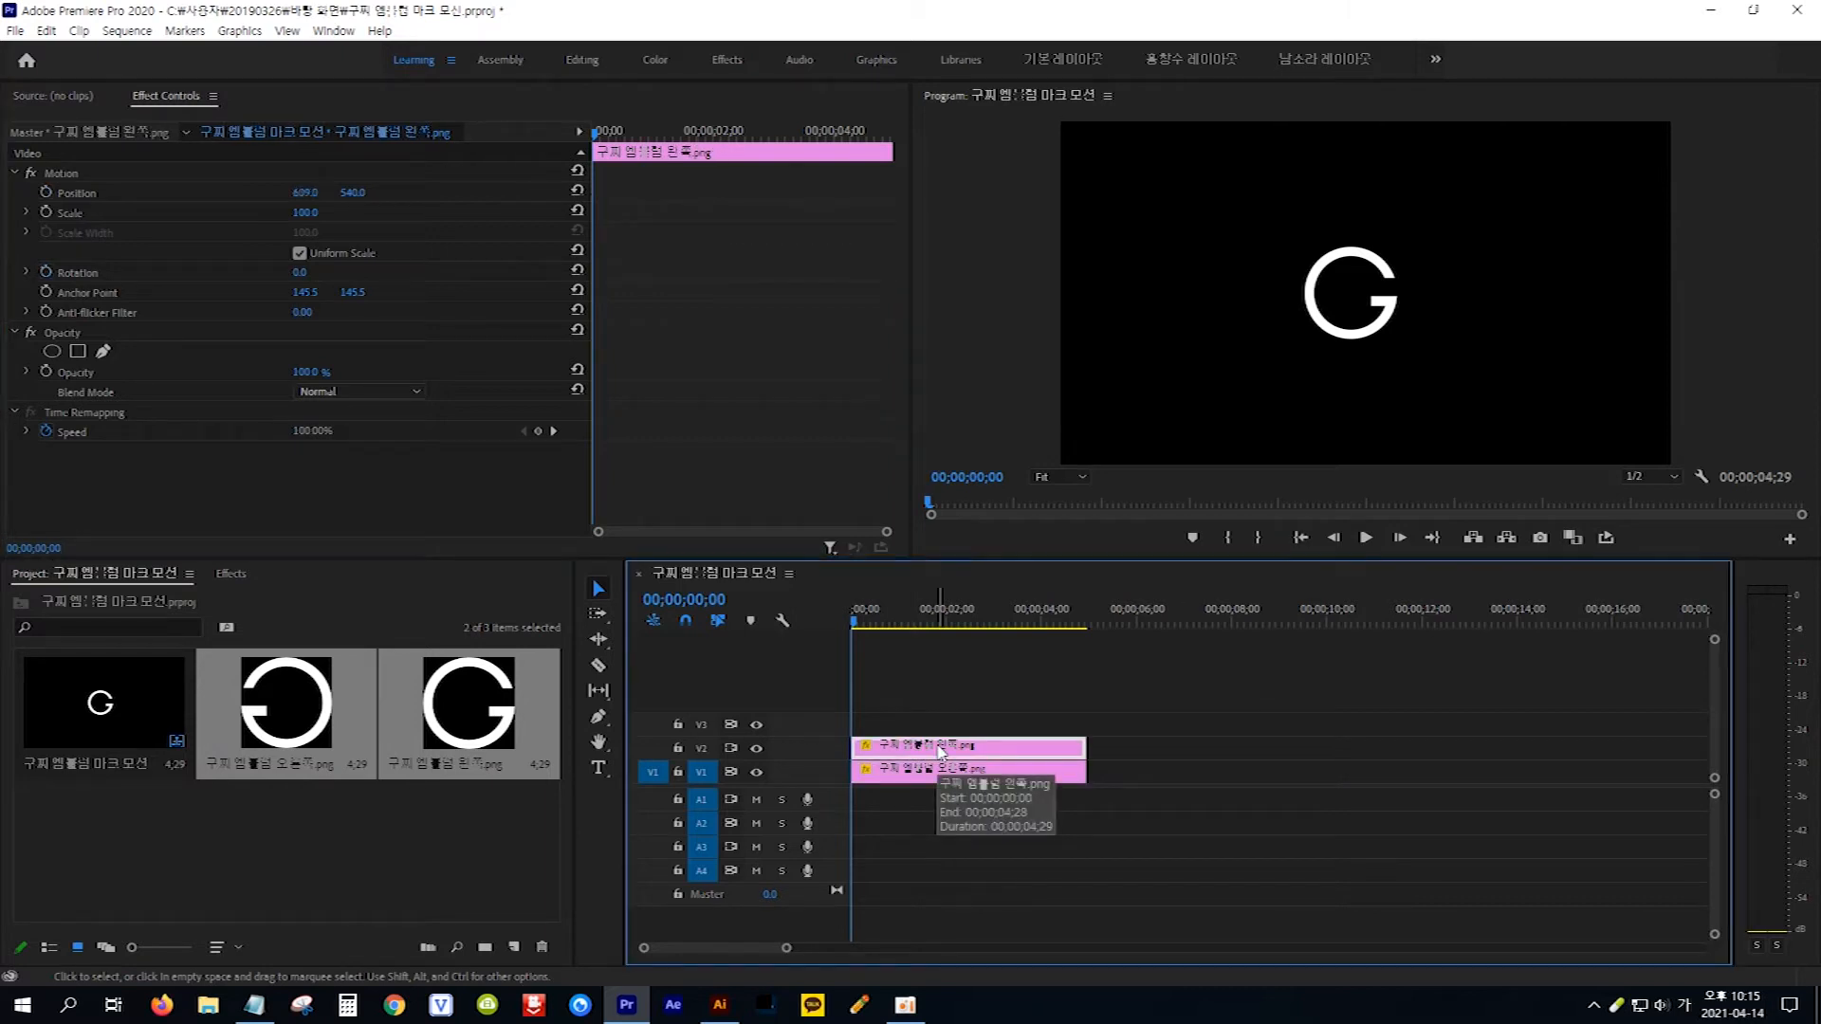
left_click(667, 600)
type("2.")
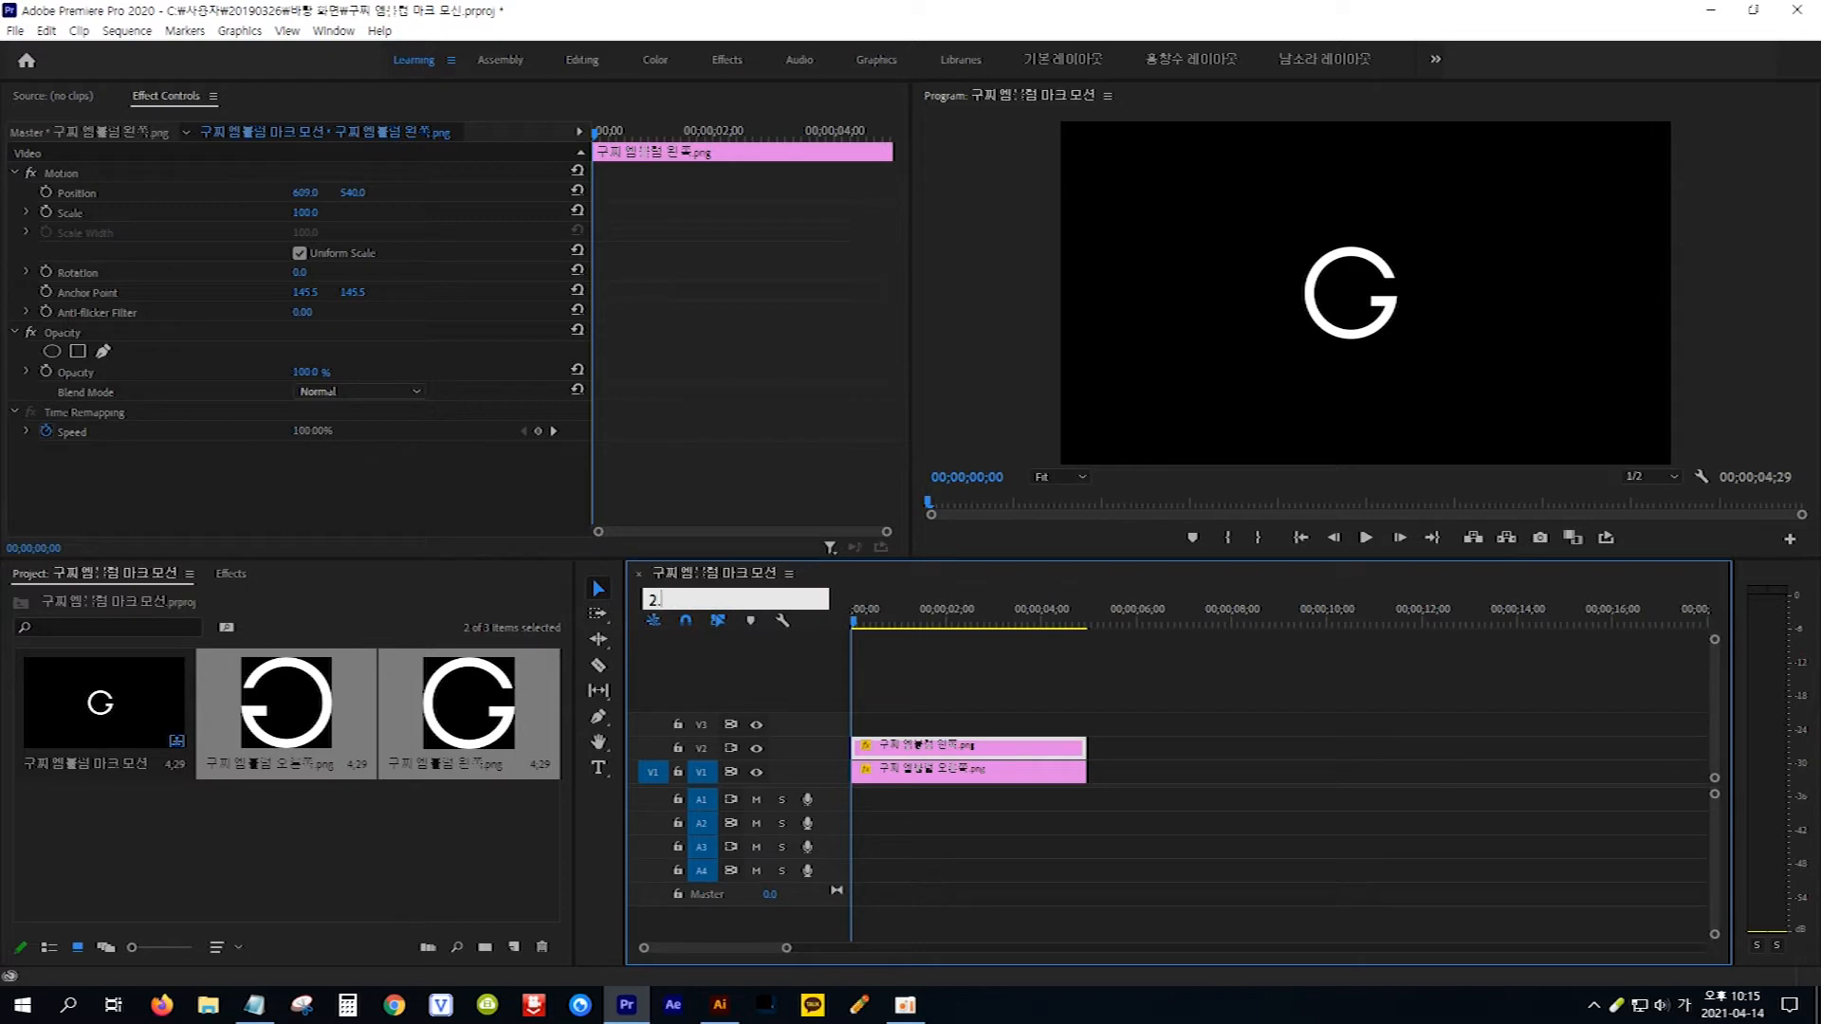
key("Return")
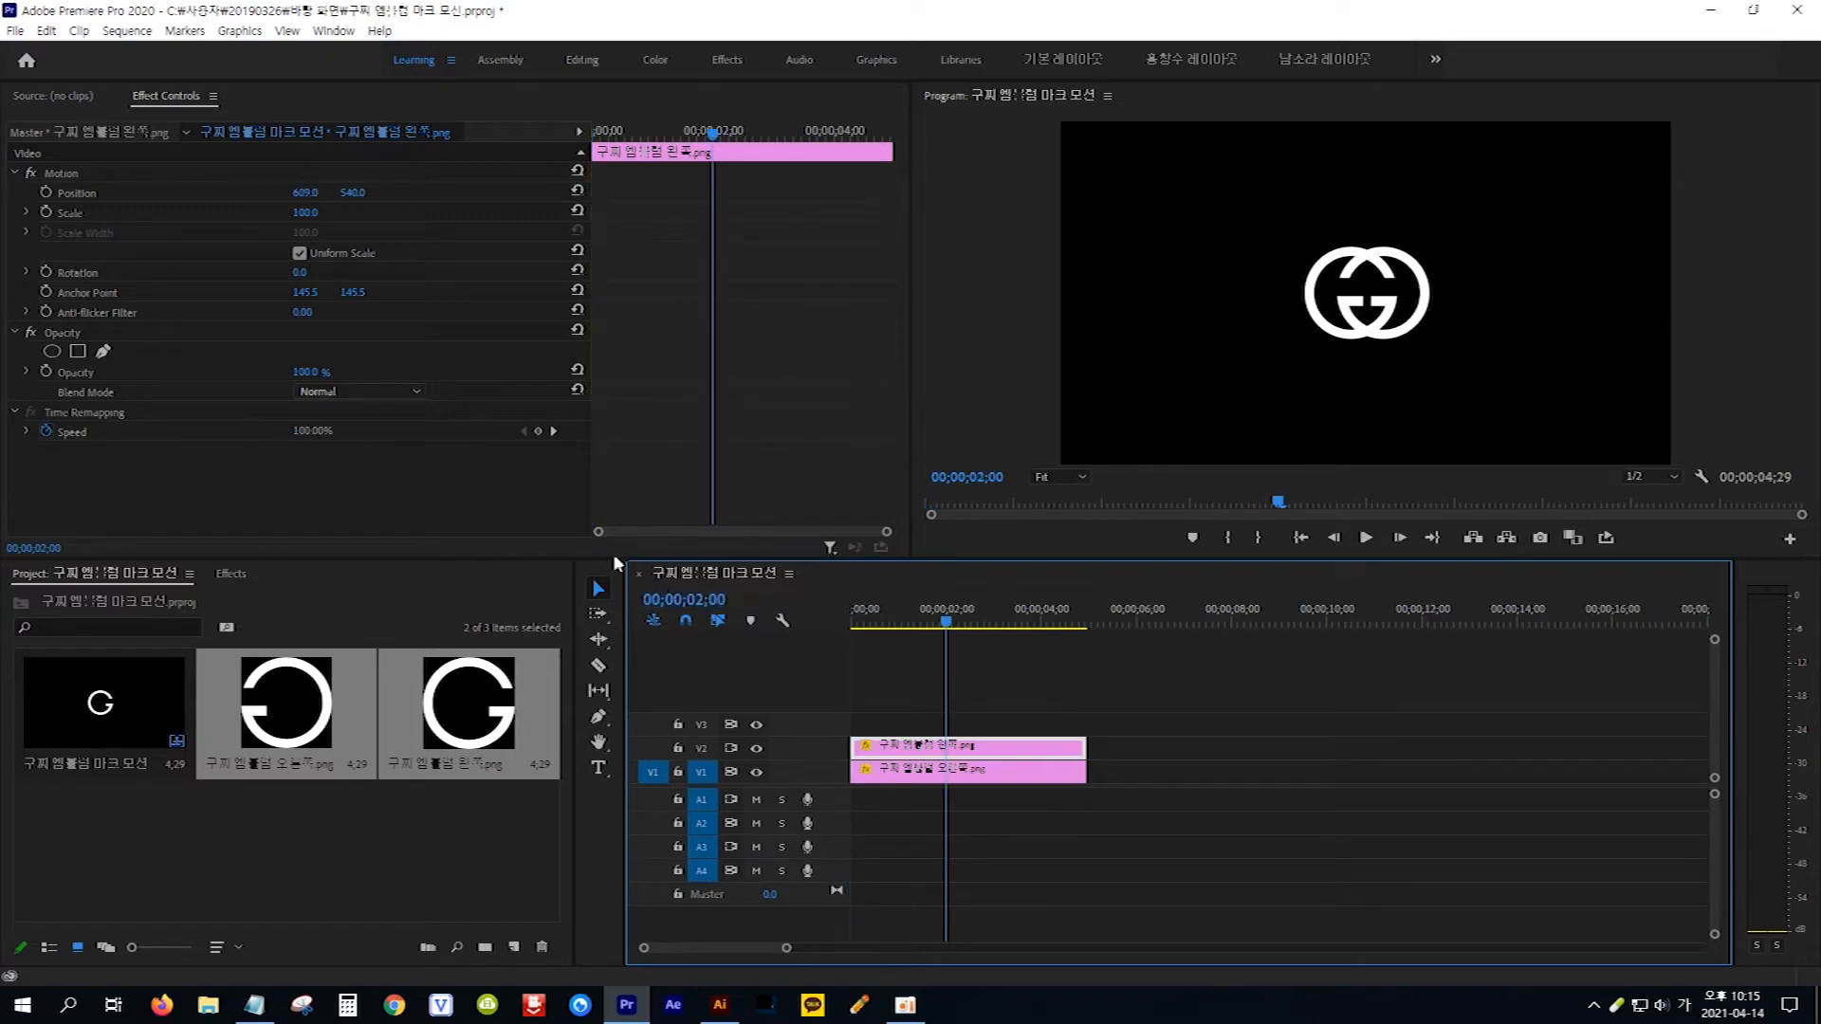
left_click(45, 192)
left_click(46, 273)
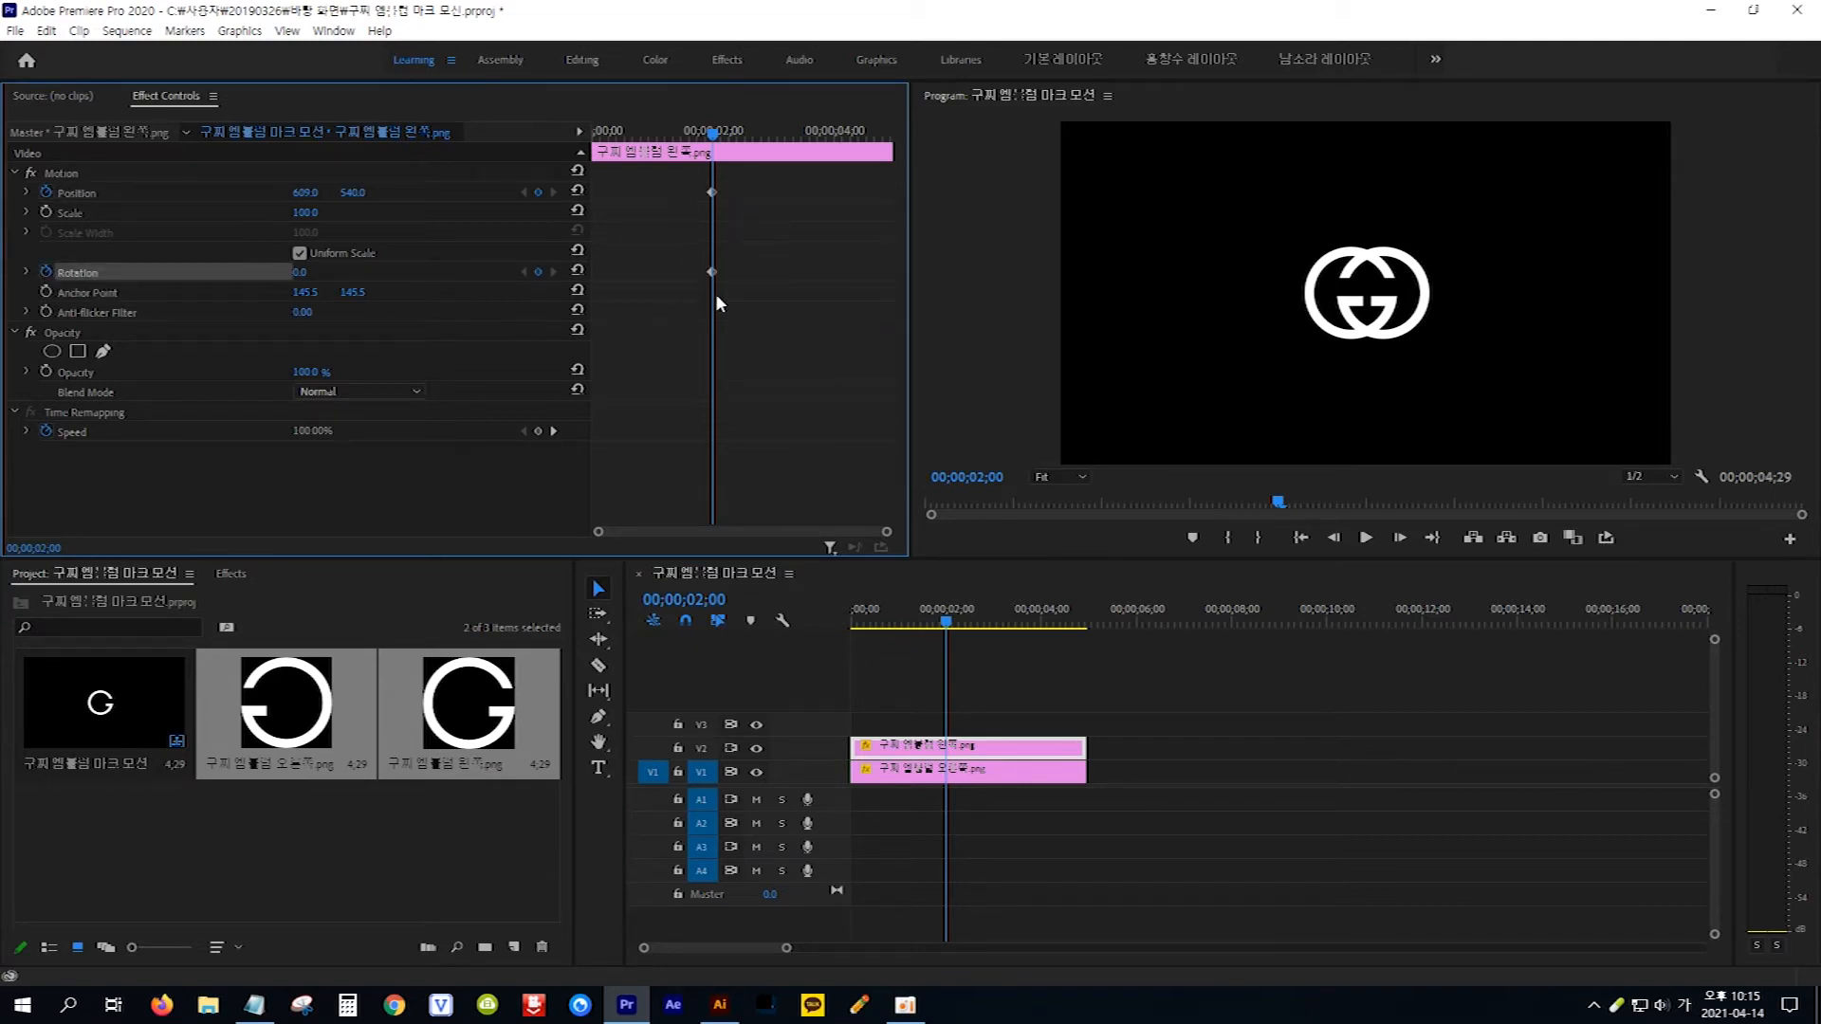
Step: At the sequence start, set the 왼쪽 clip's horizontal position to -113, off the frame's left edge
key("Home")
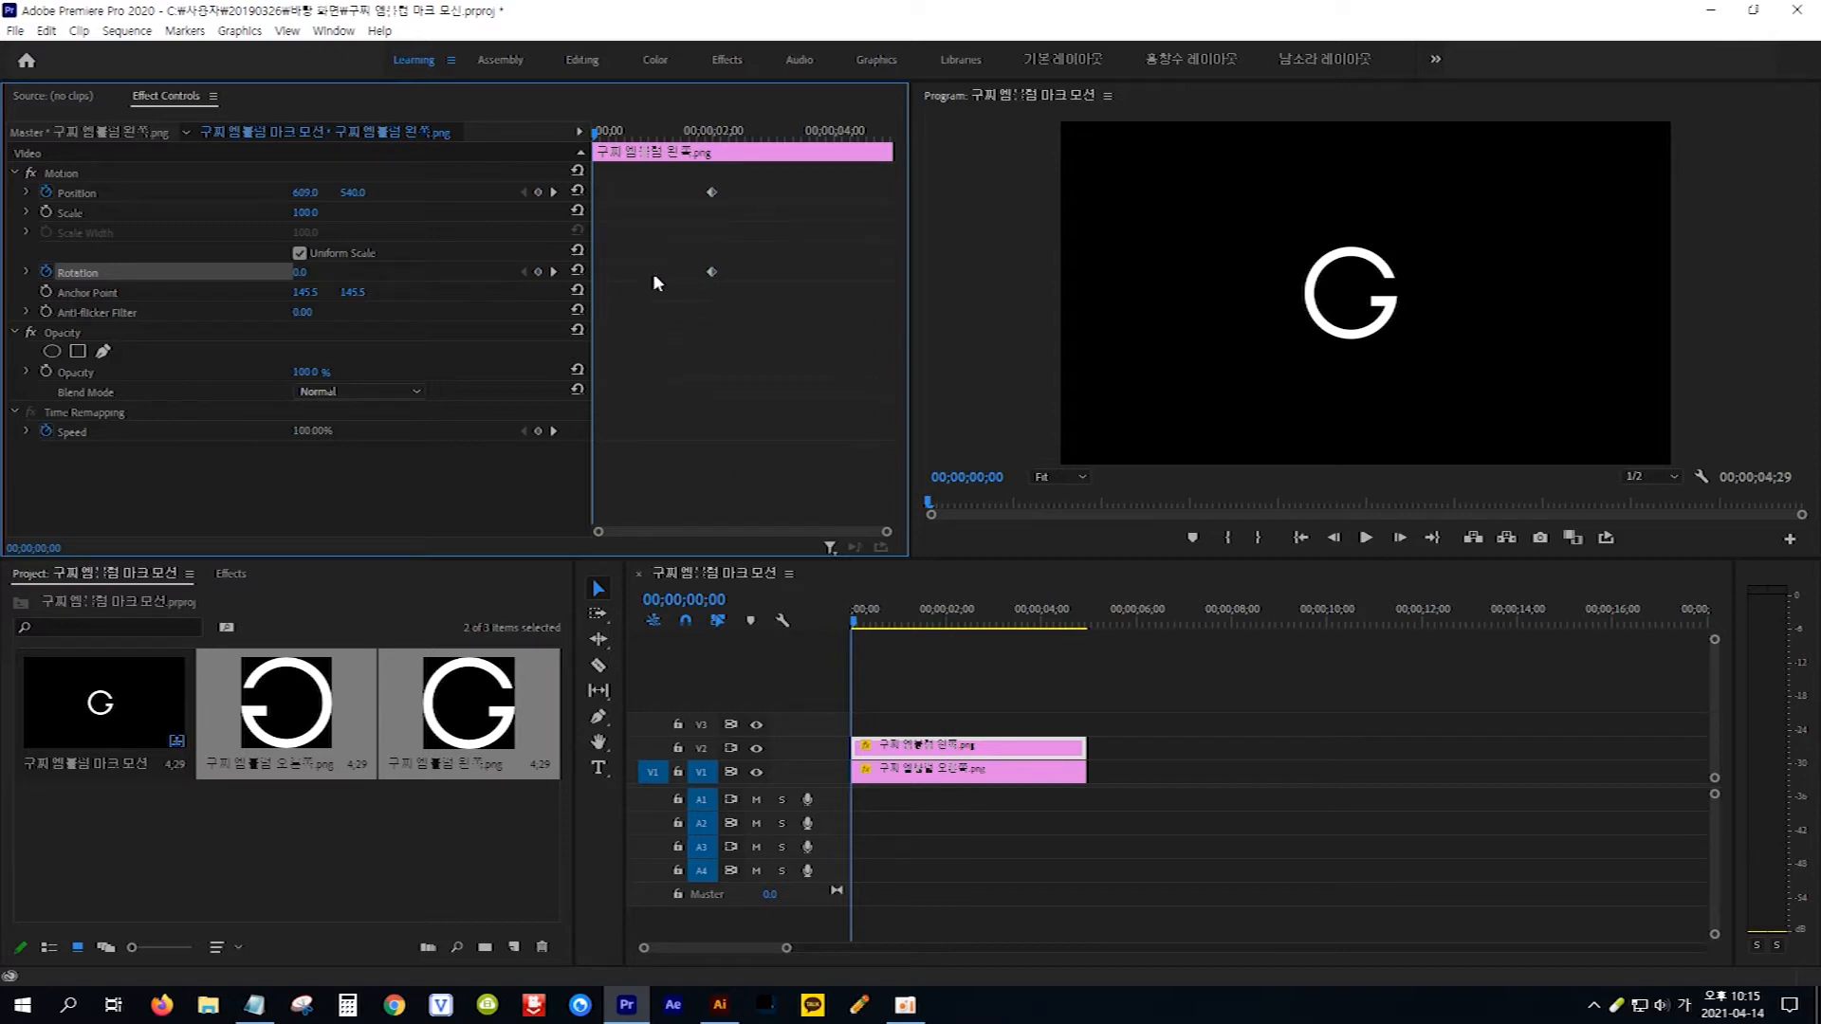
left_click(313, 193)
type("401")
key("Return")
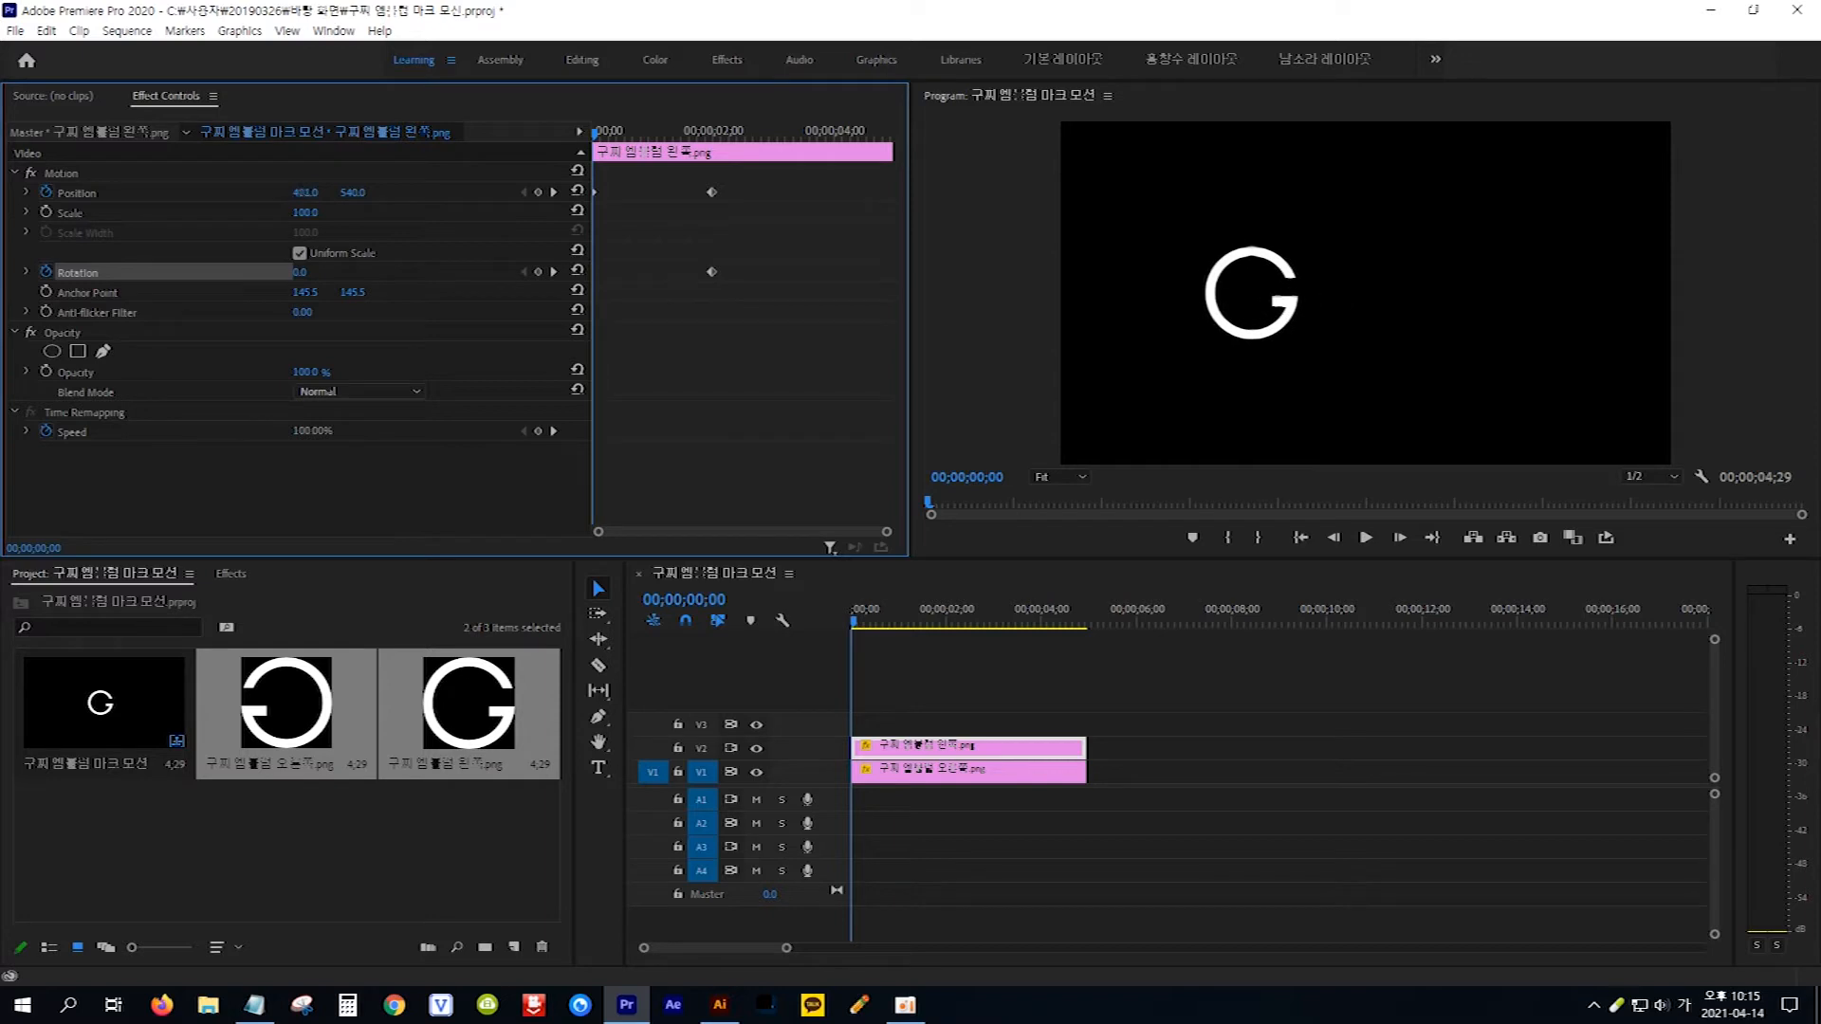
left_click_drag(309, 194, 0, 193)
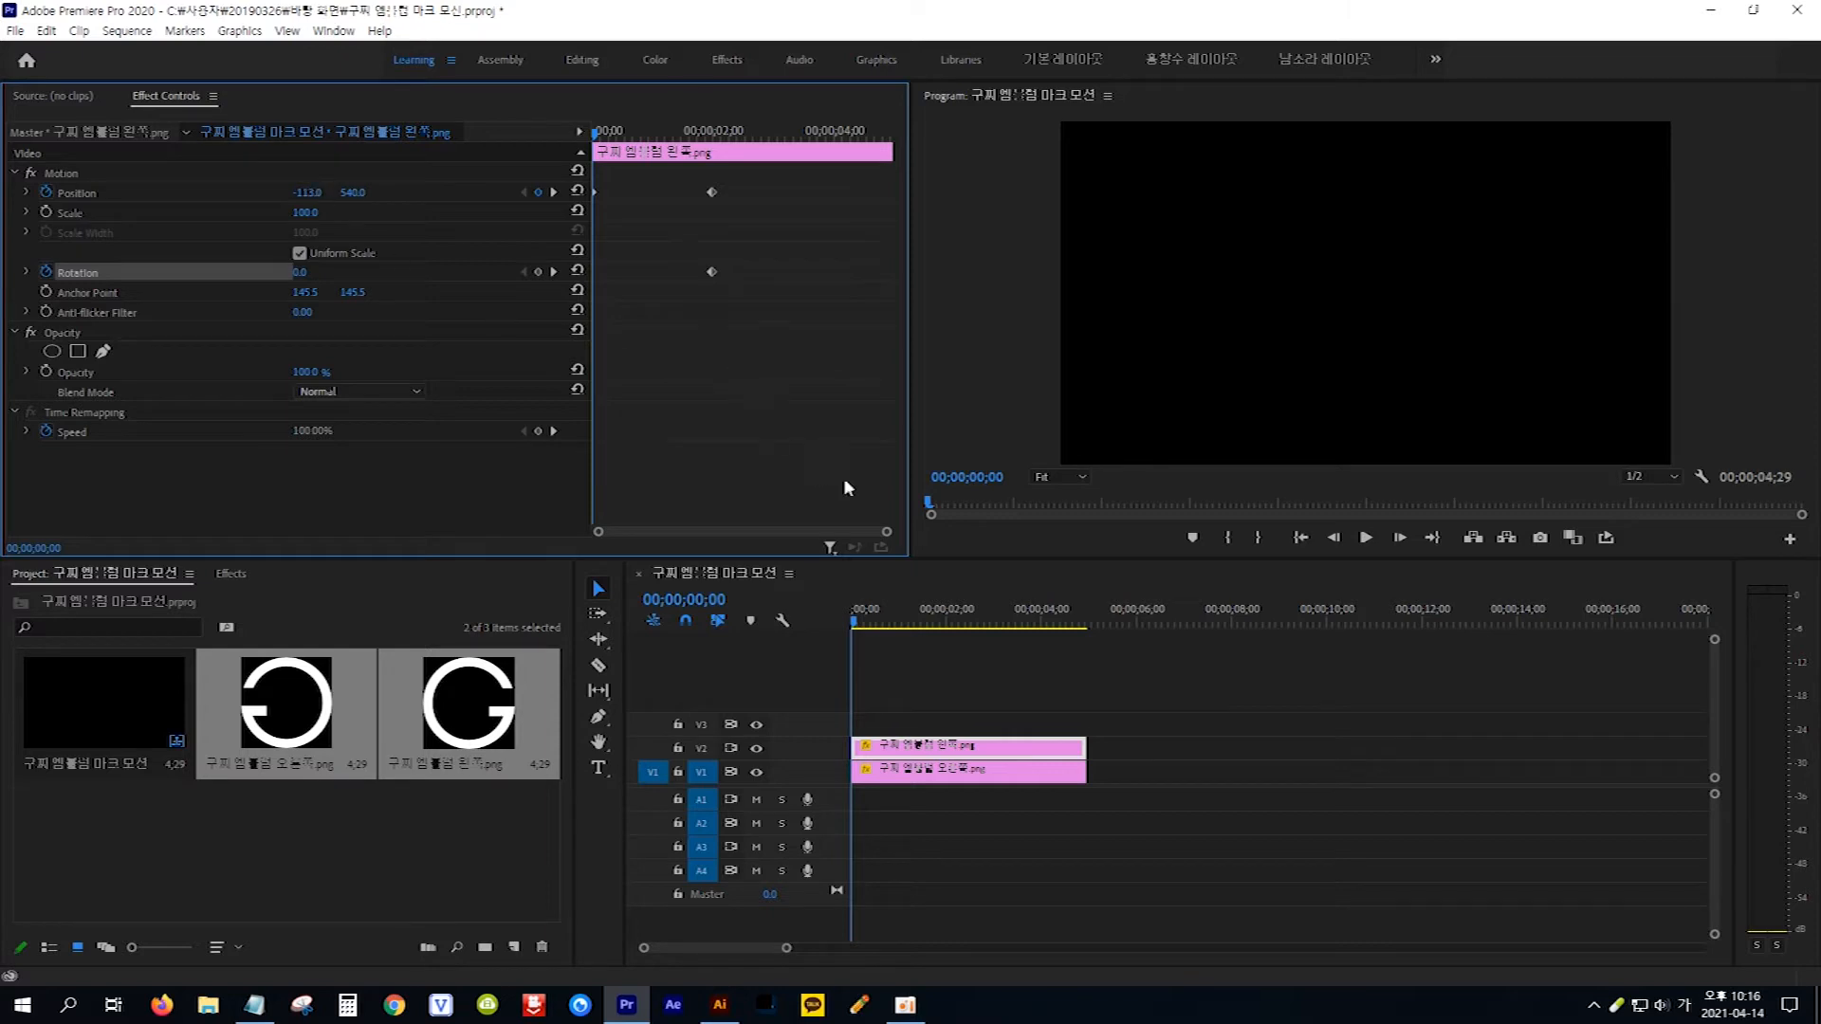
Step: Try a starting rotation of 360° on the 왼쪽 clip and play the animation
left_click(309, 272)
type("360")
key("Return")
key("space")
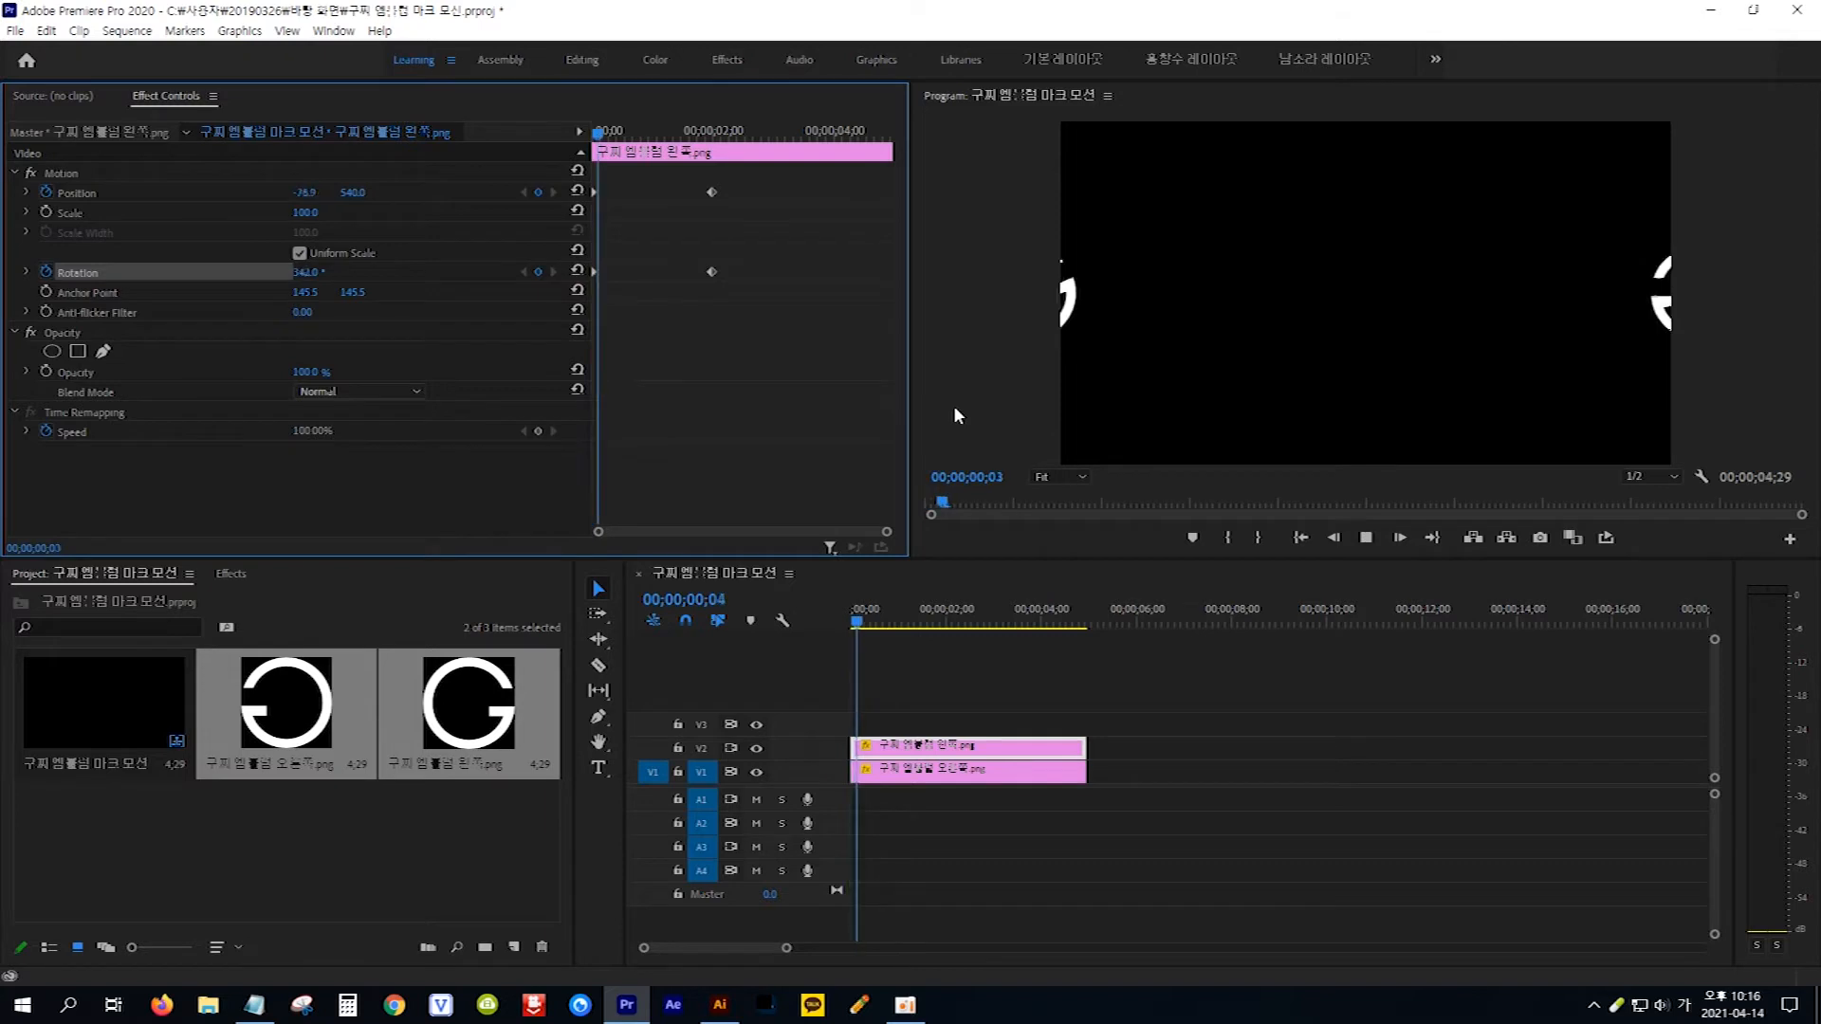
key("space")
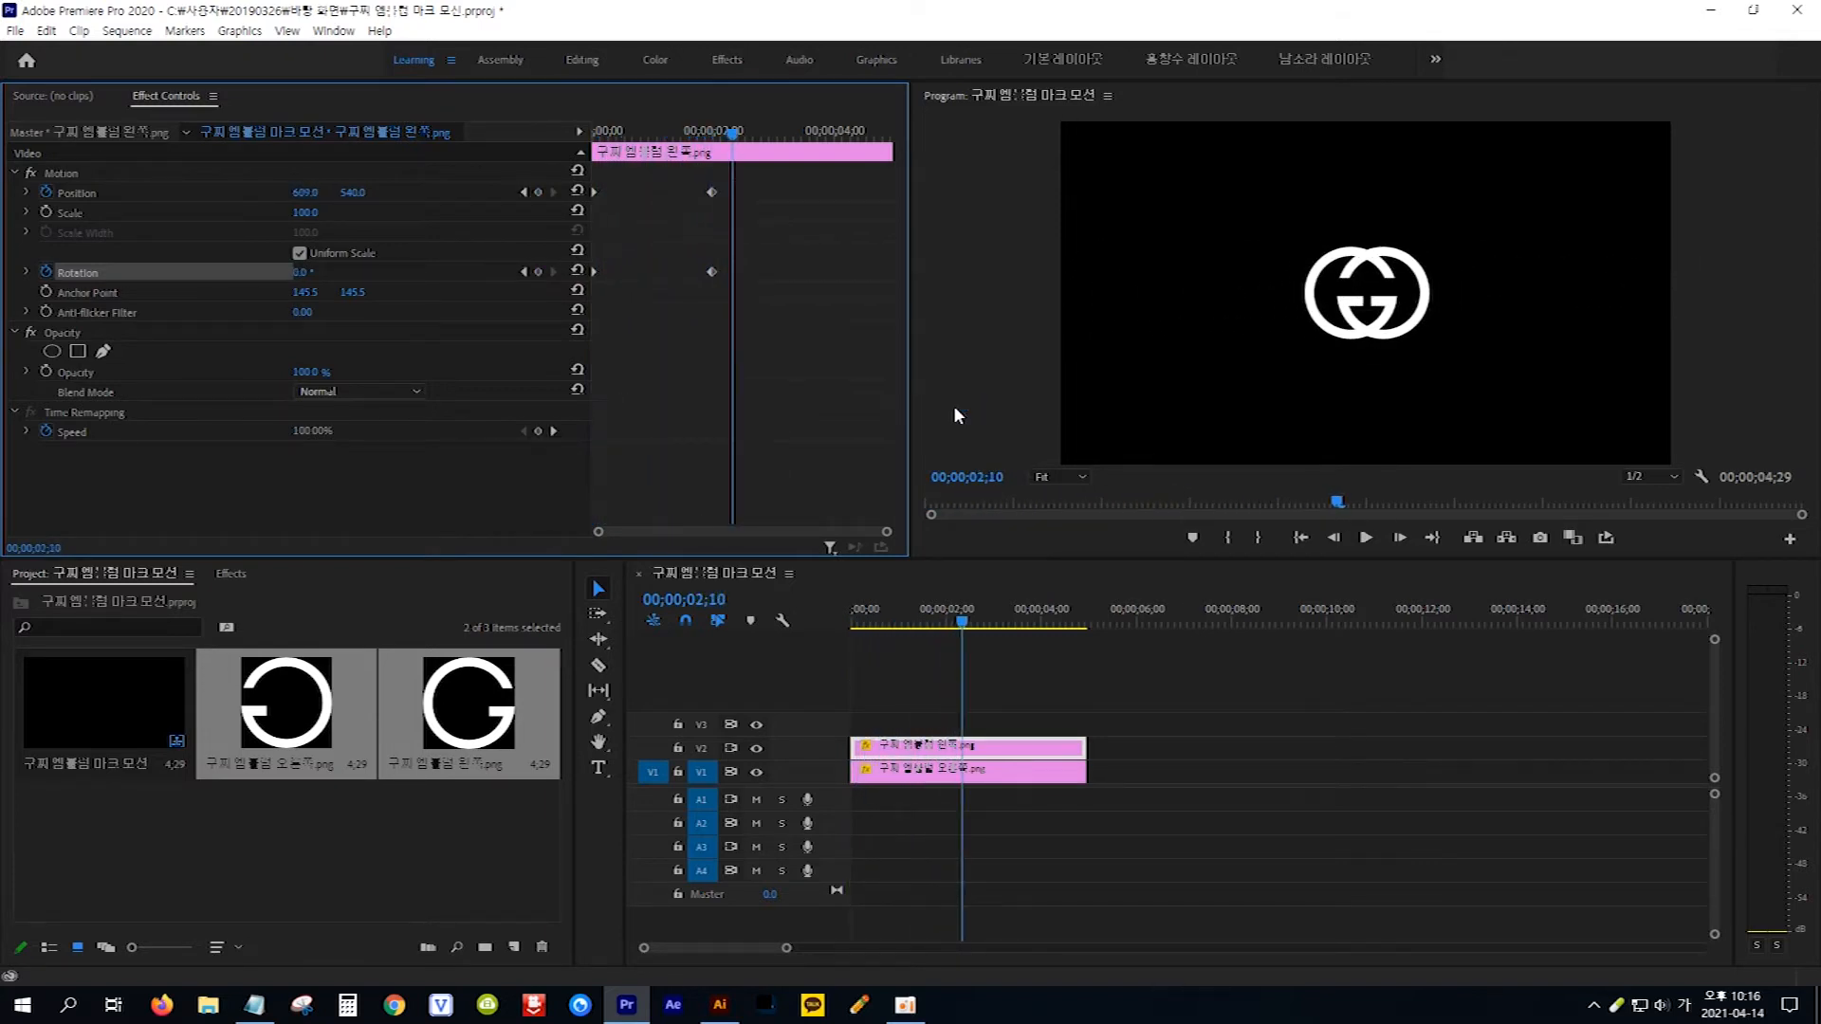
Step: Set the 왼쪽 clip's rotation at the sequence start to -360° and scrub through the motion
left_click_drag(977, 635, 846, 630)
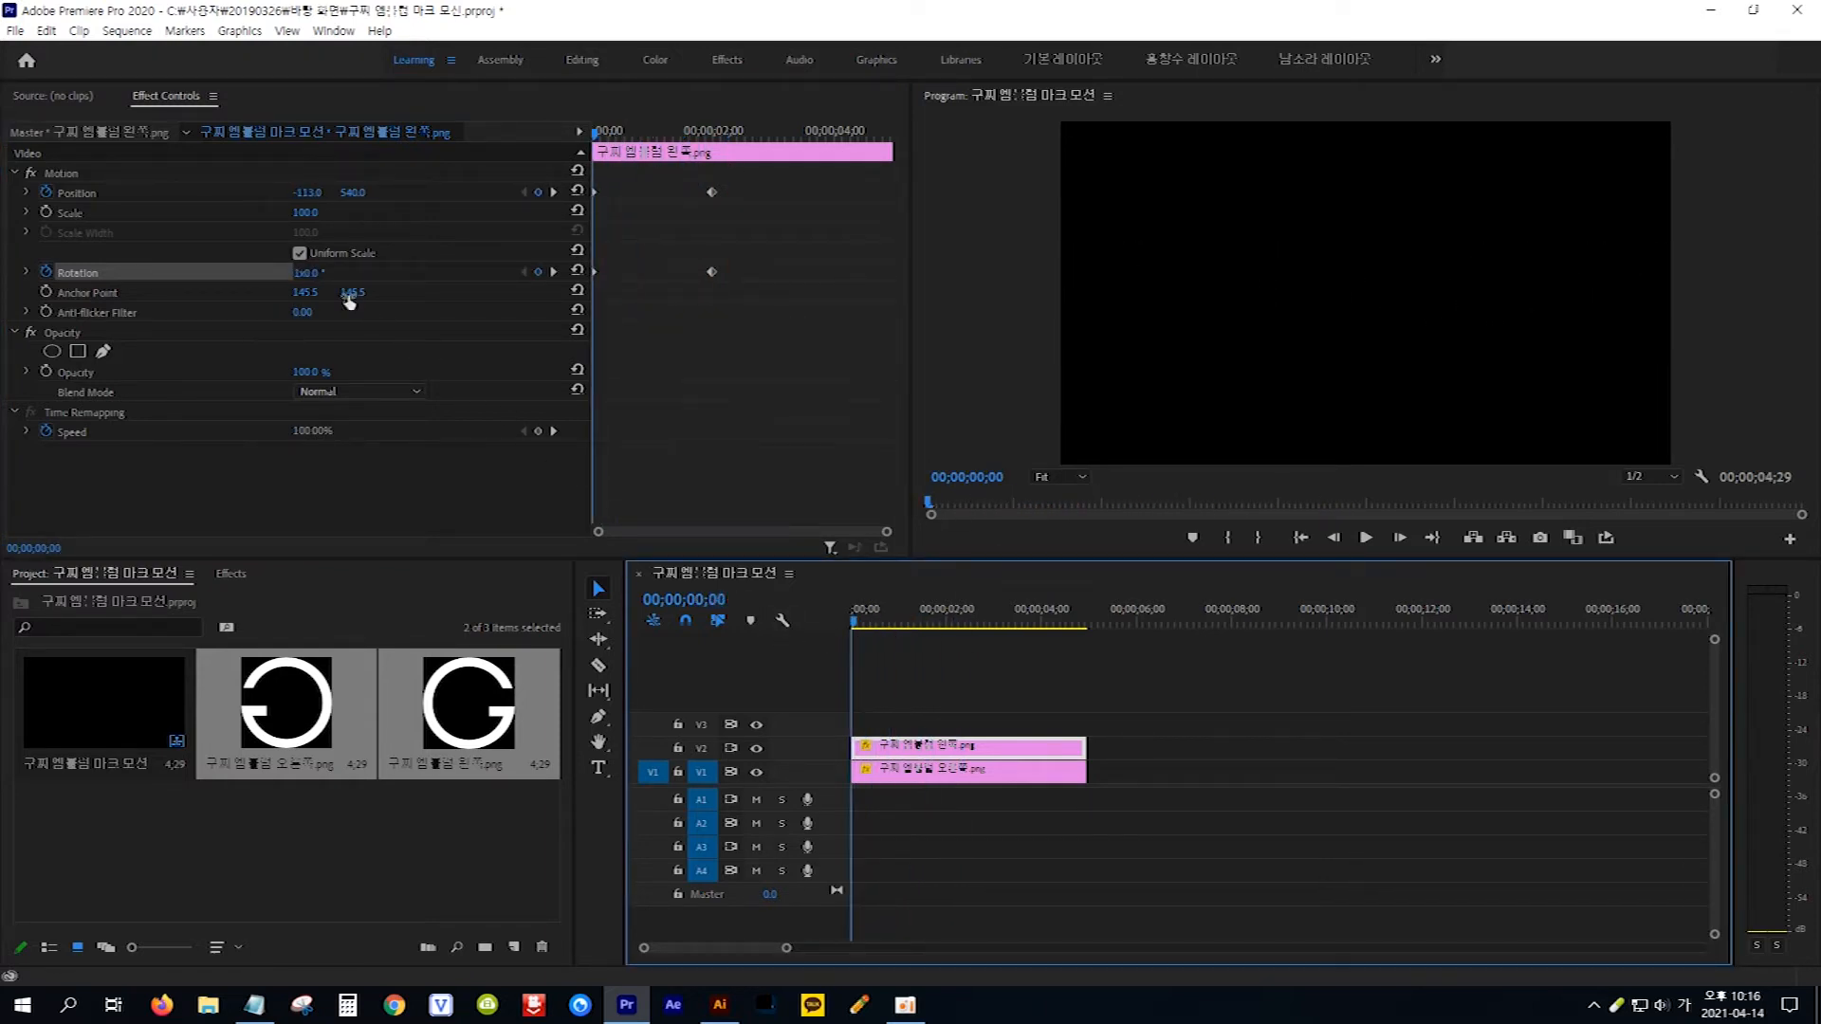
left_click(304, 274)
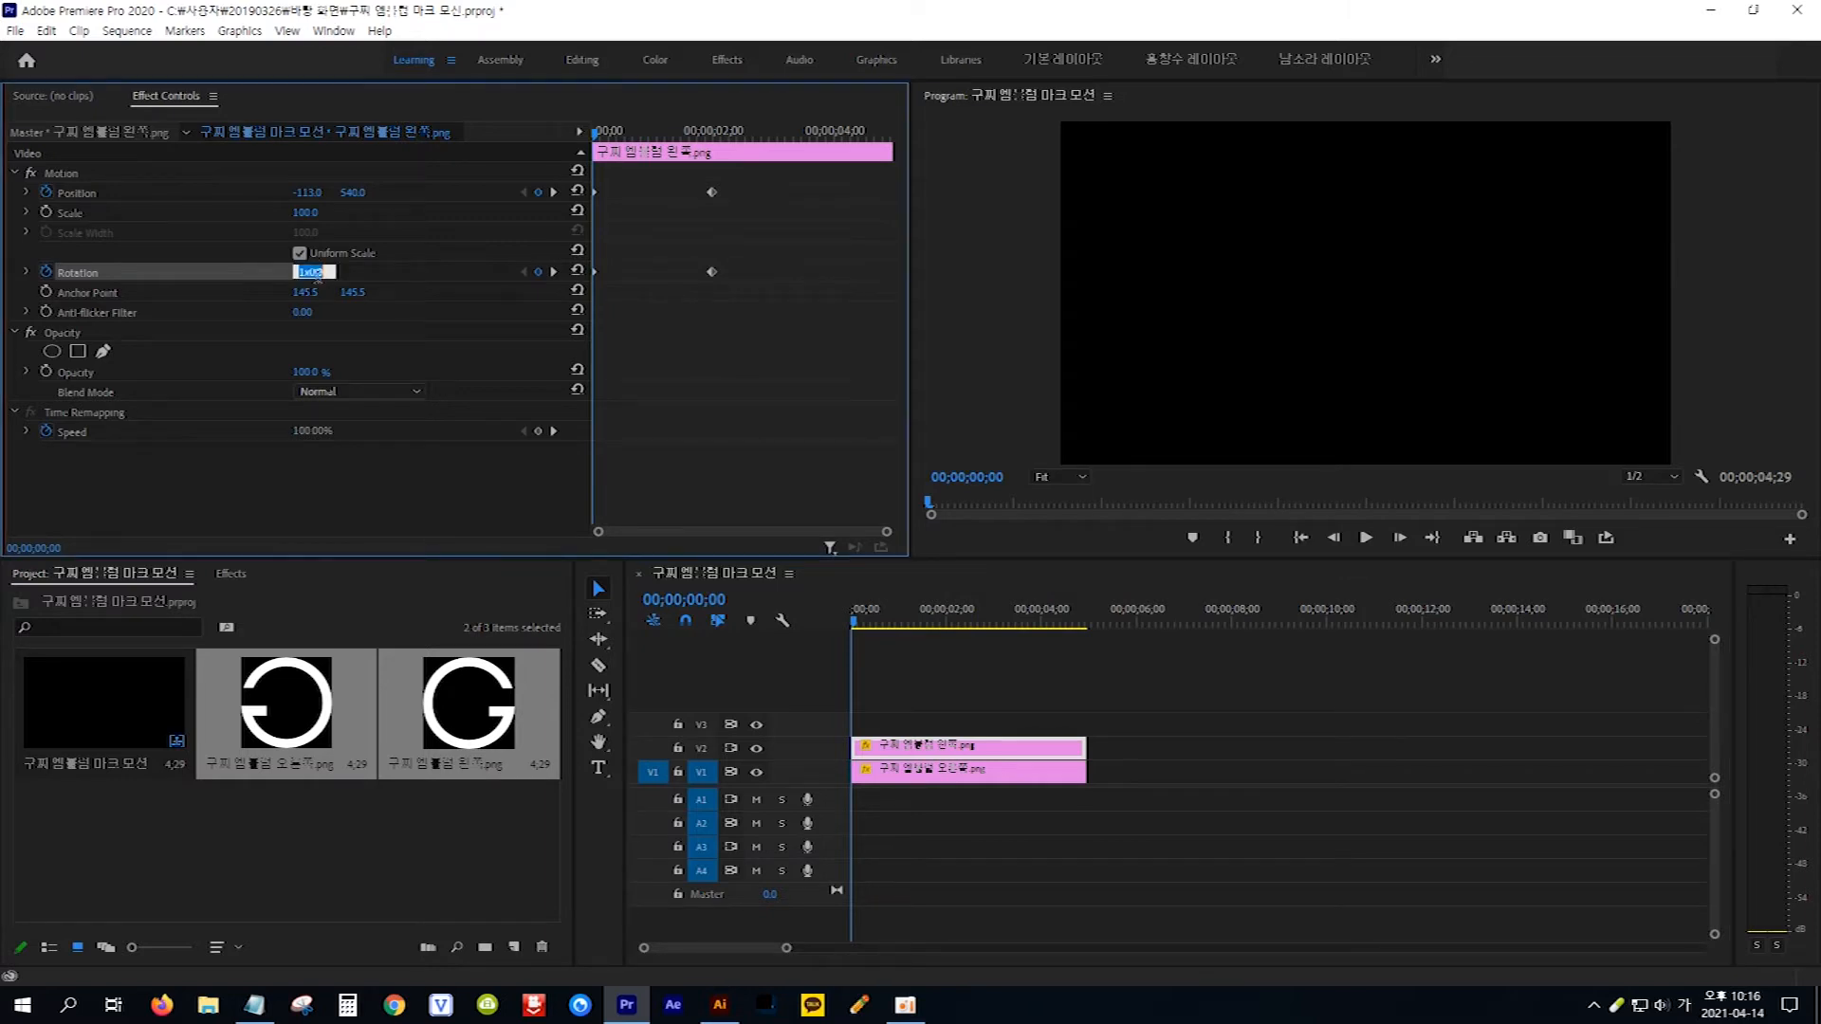
type("-360")
key("Return")
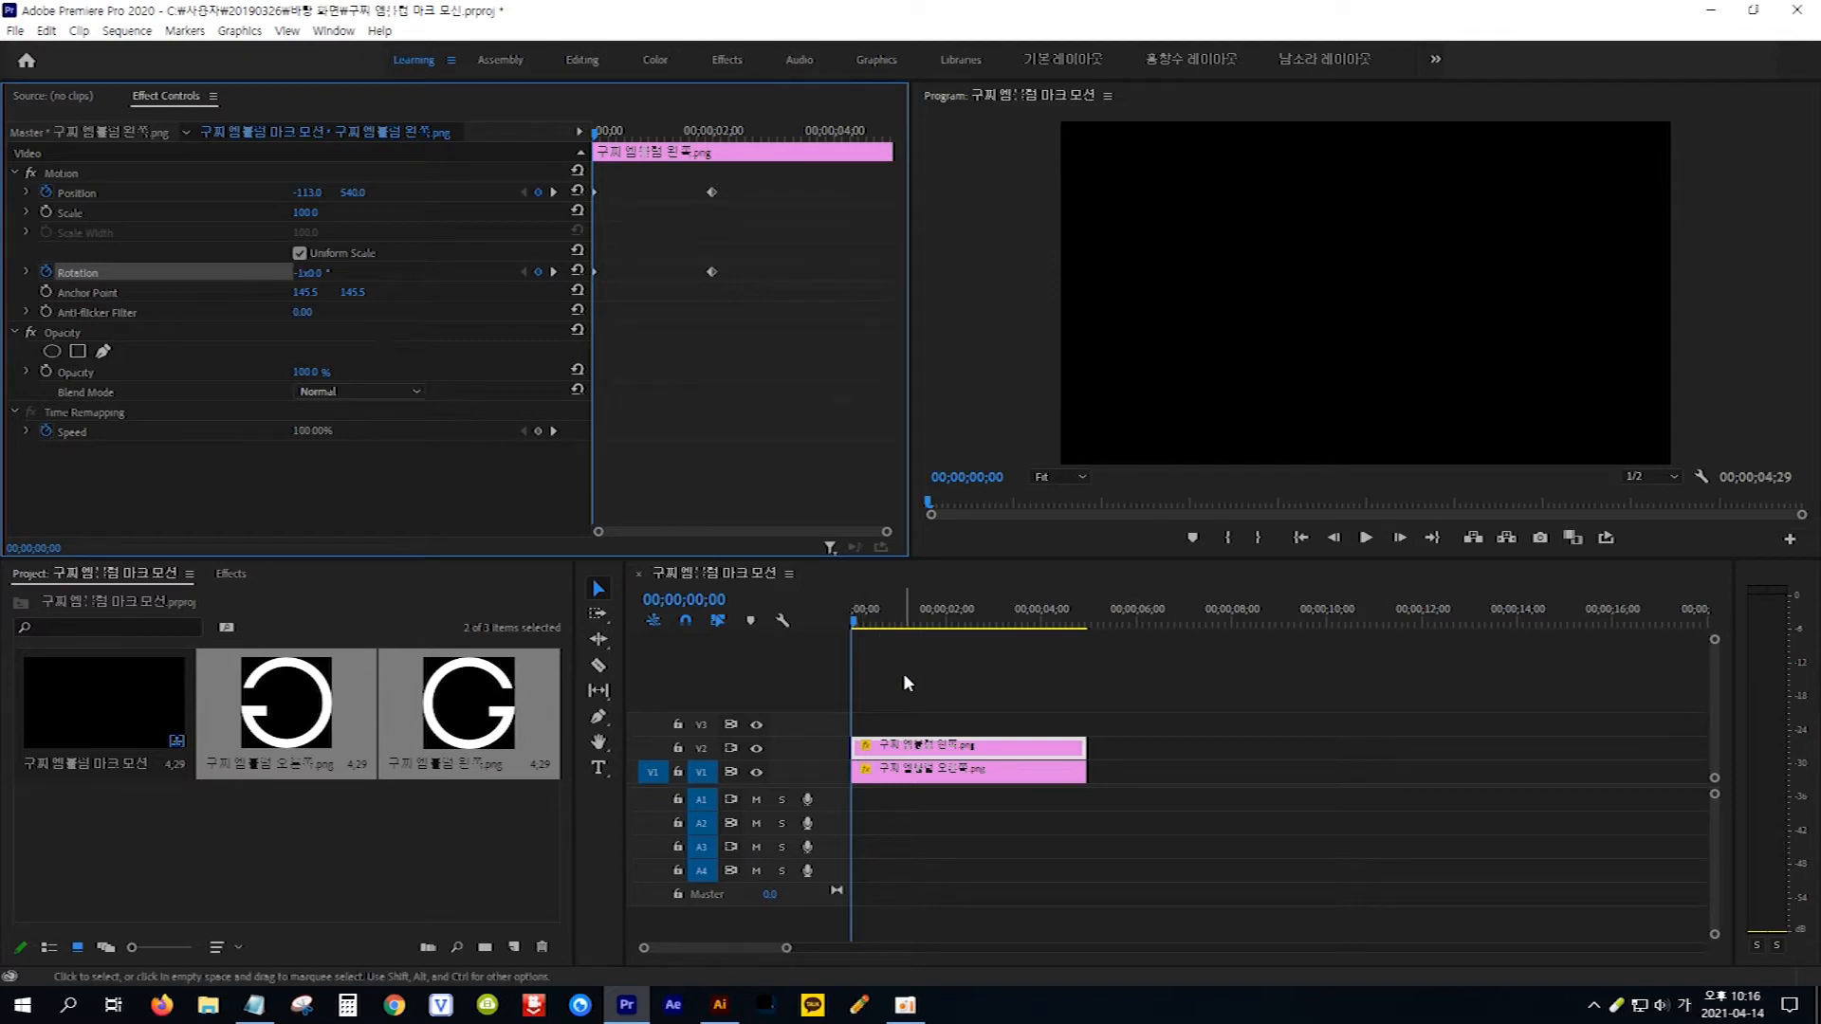
left_click_drag(857, 623, 956, 626)
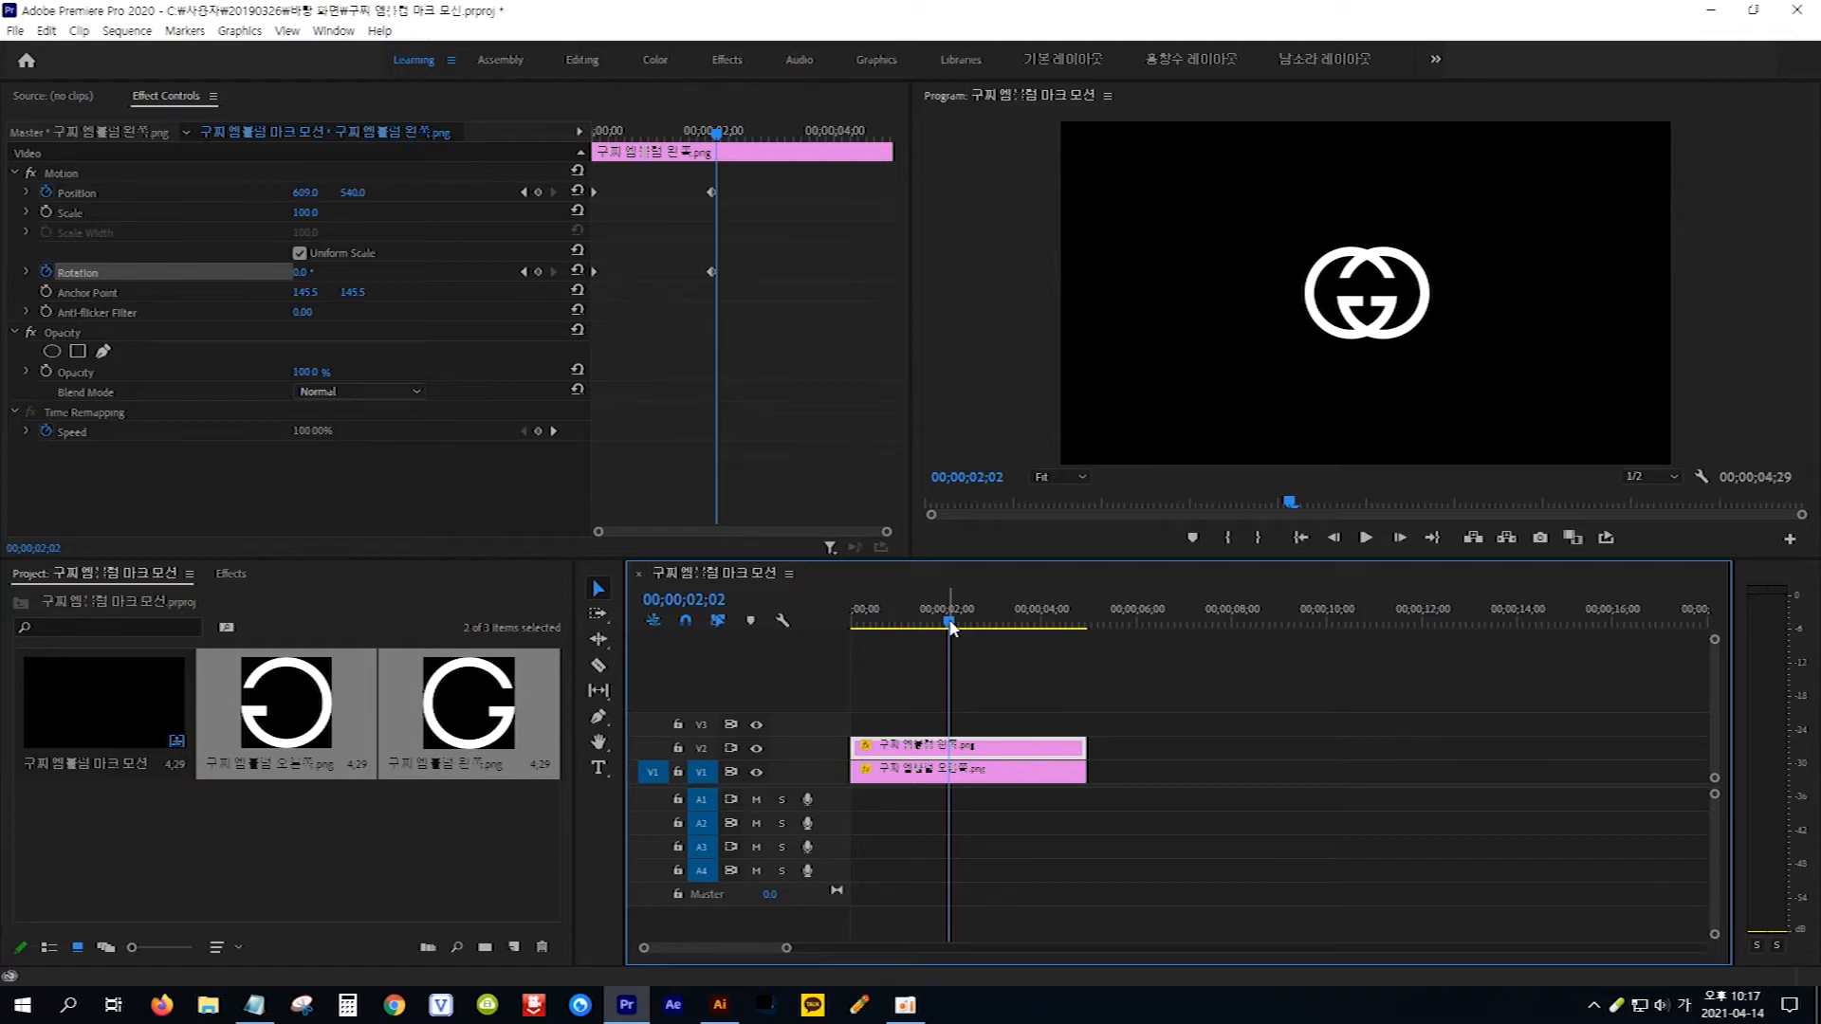
Step: Set the 오른쪽 clip's rotation at the sequence start to 360° and preview both Gs rolling together
key("Home")
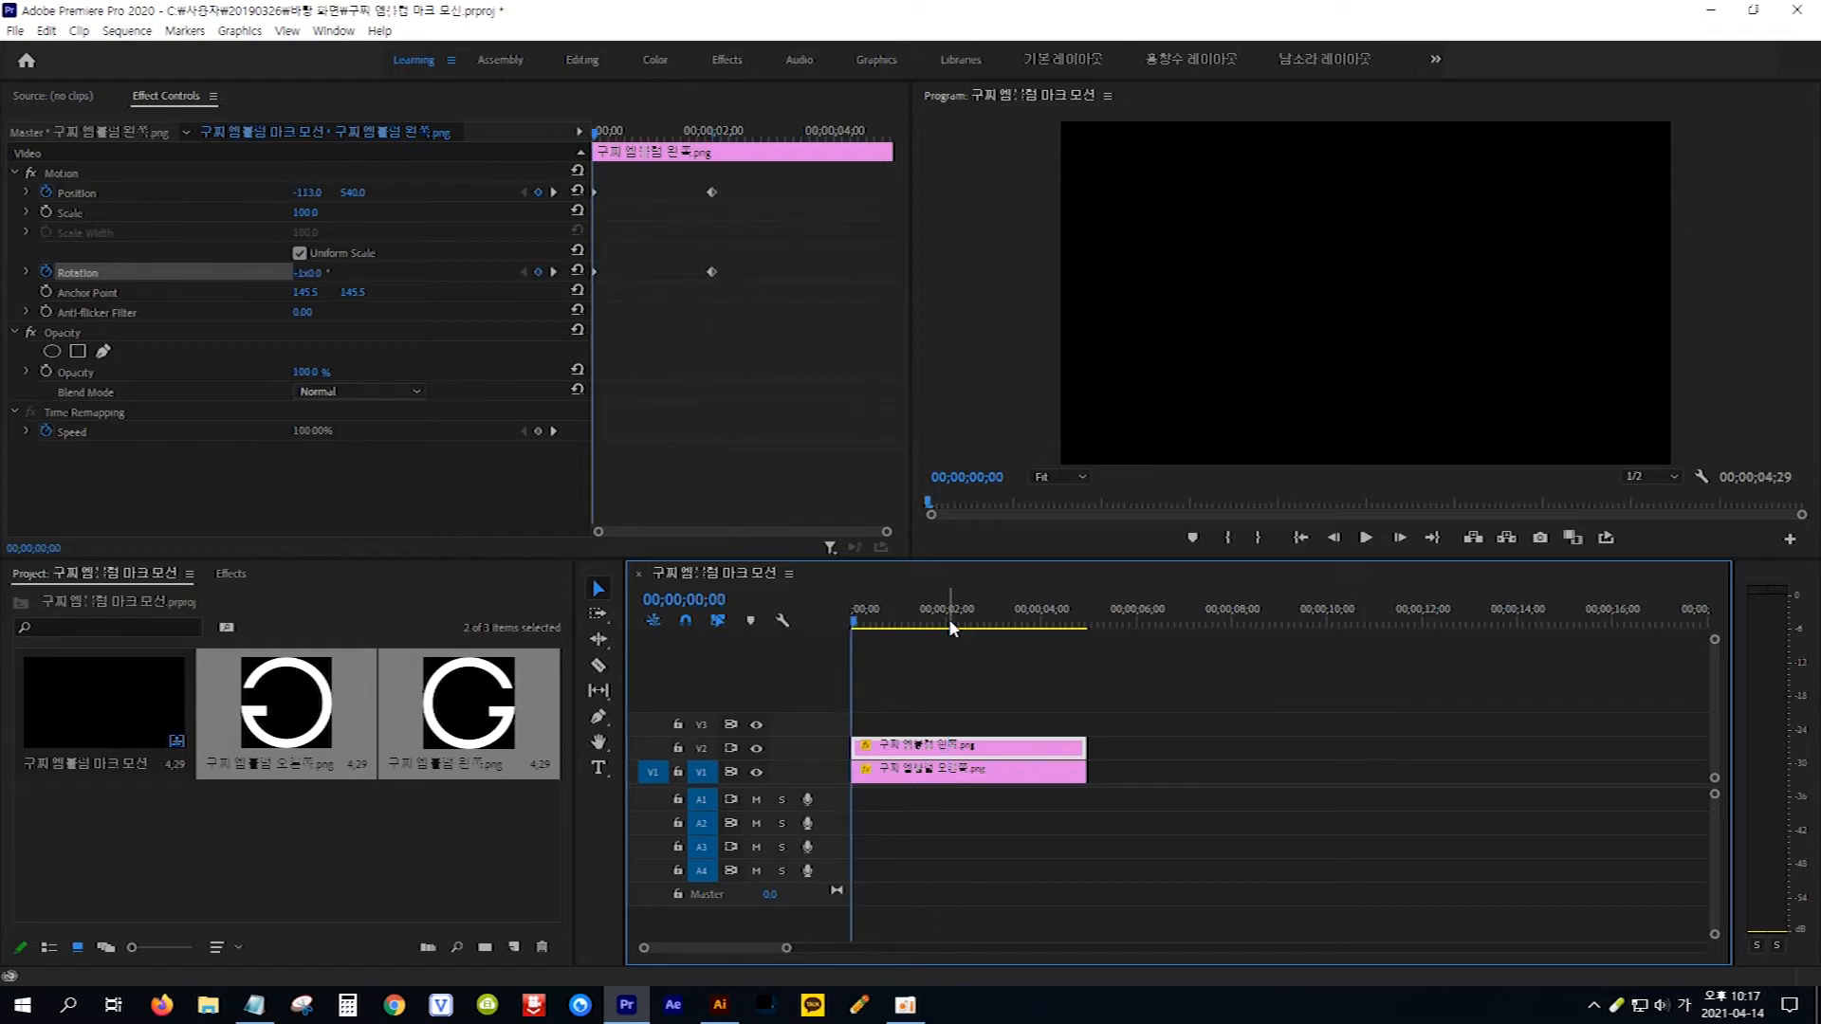
left_click(972, 772)
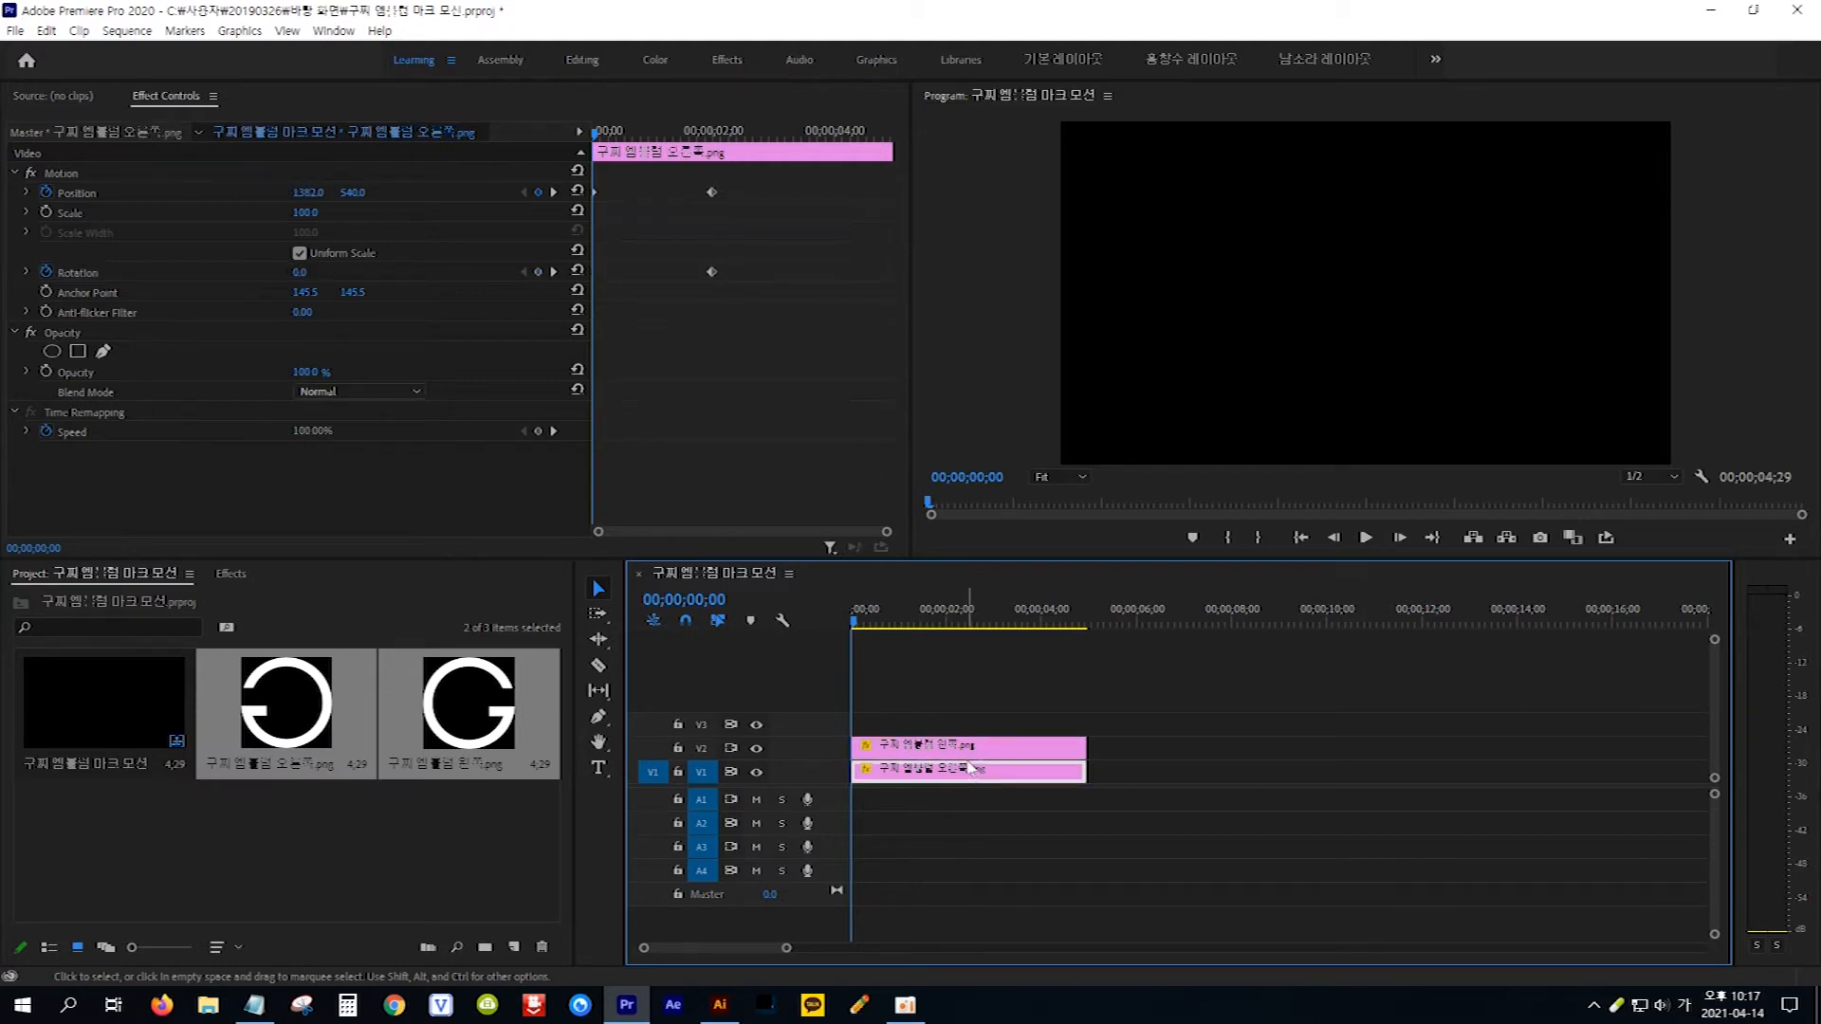
left_click(302, 274)
type("360")
key("Return")
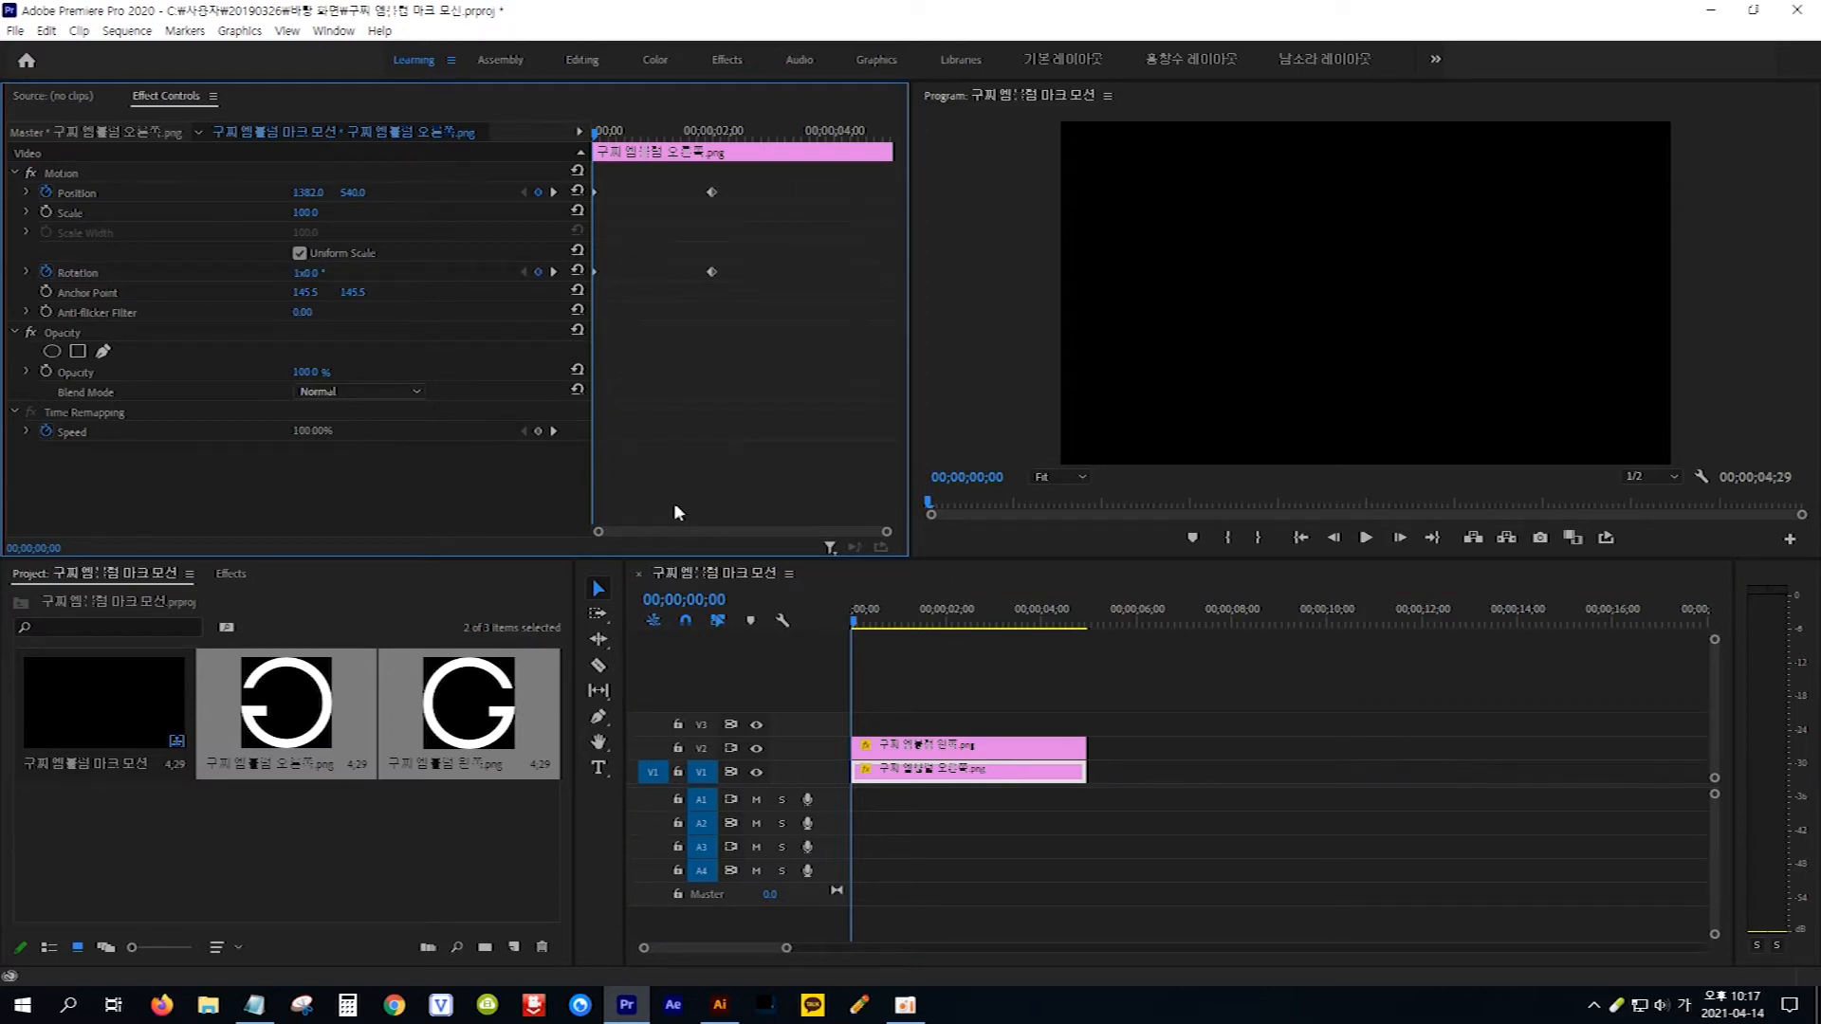
left_click(860, 626)
key("space")
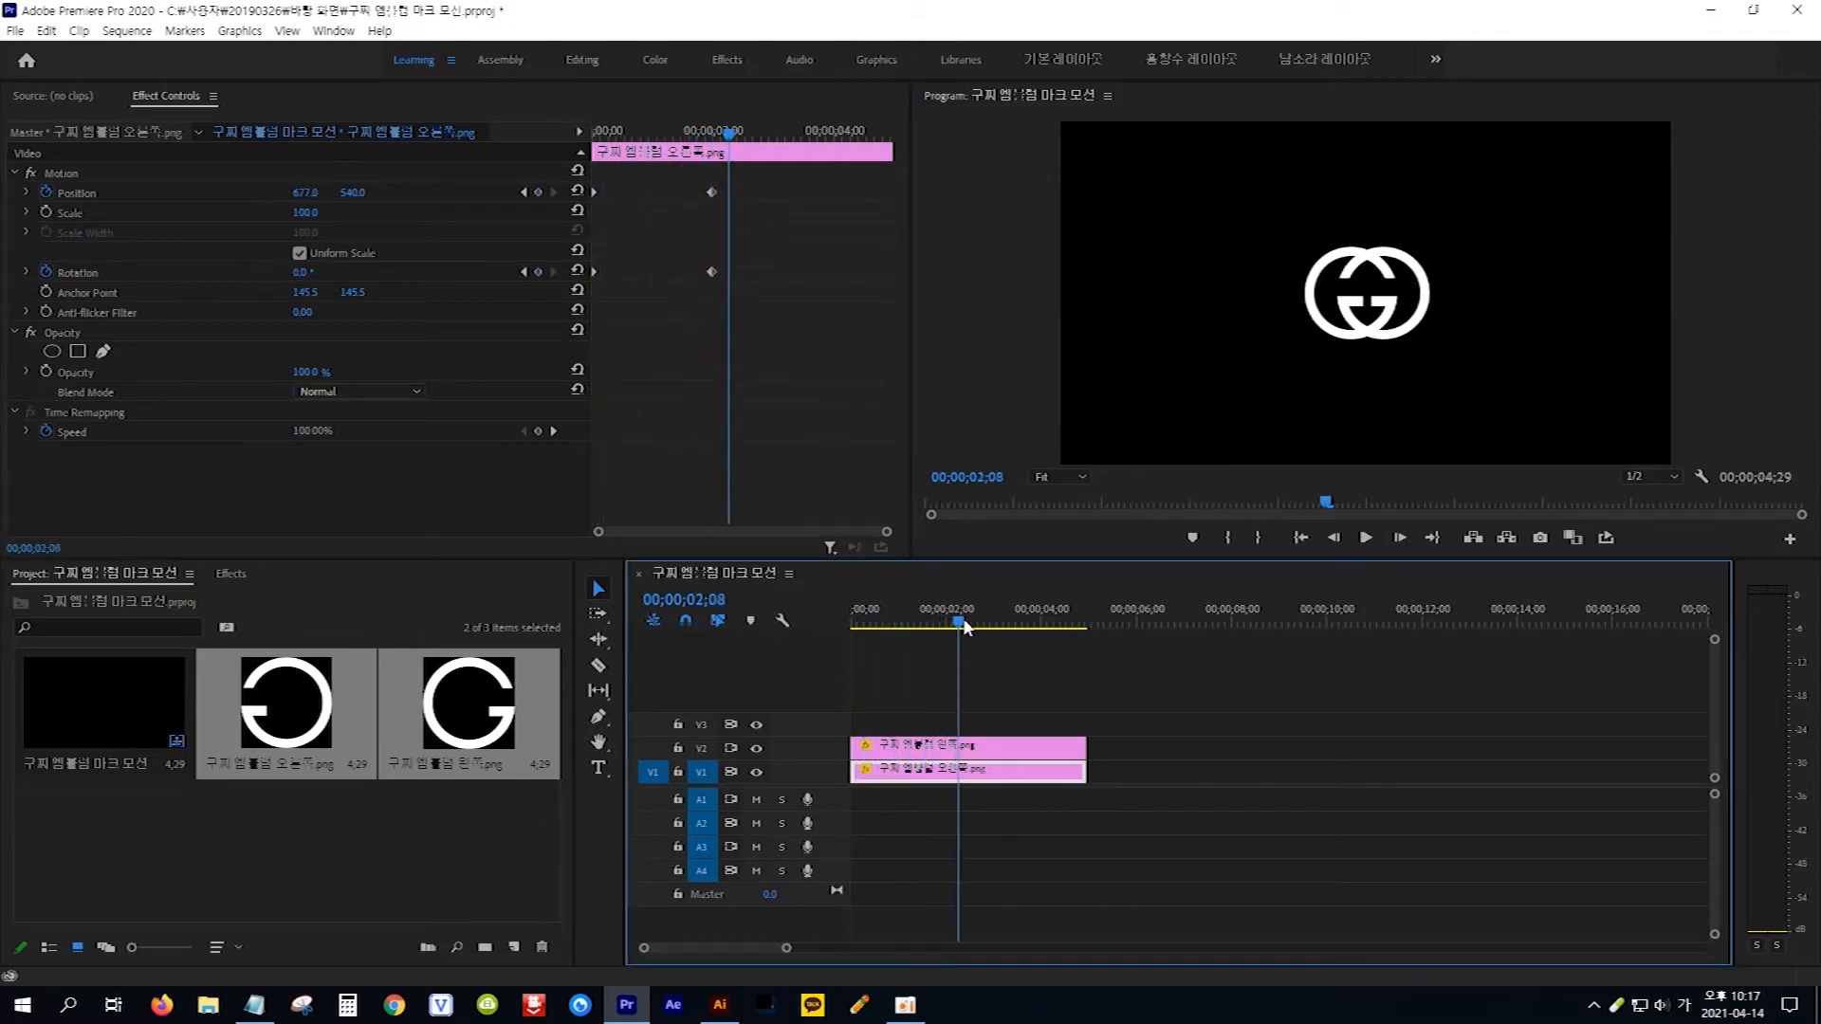
left_click(853, 626)
left_click_drag(851, 631, 956, 633)
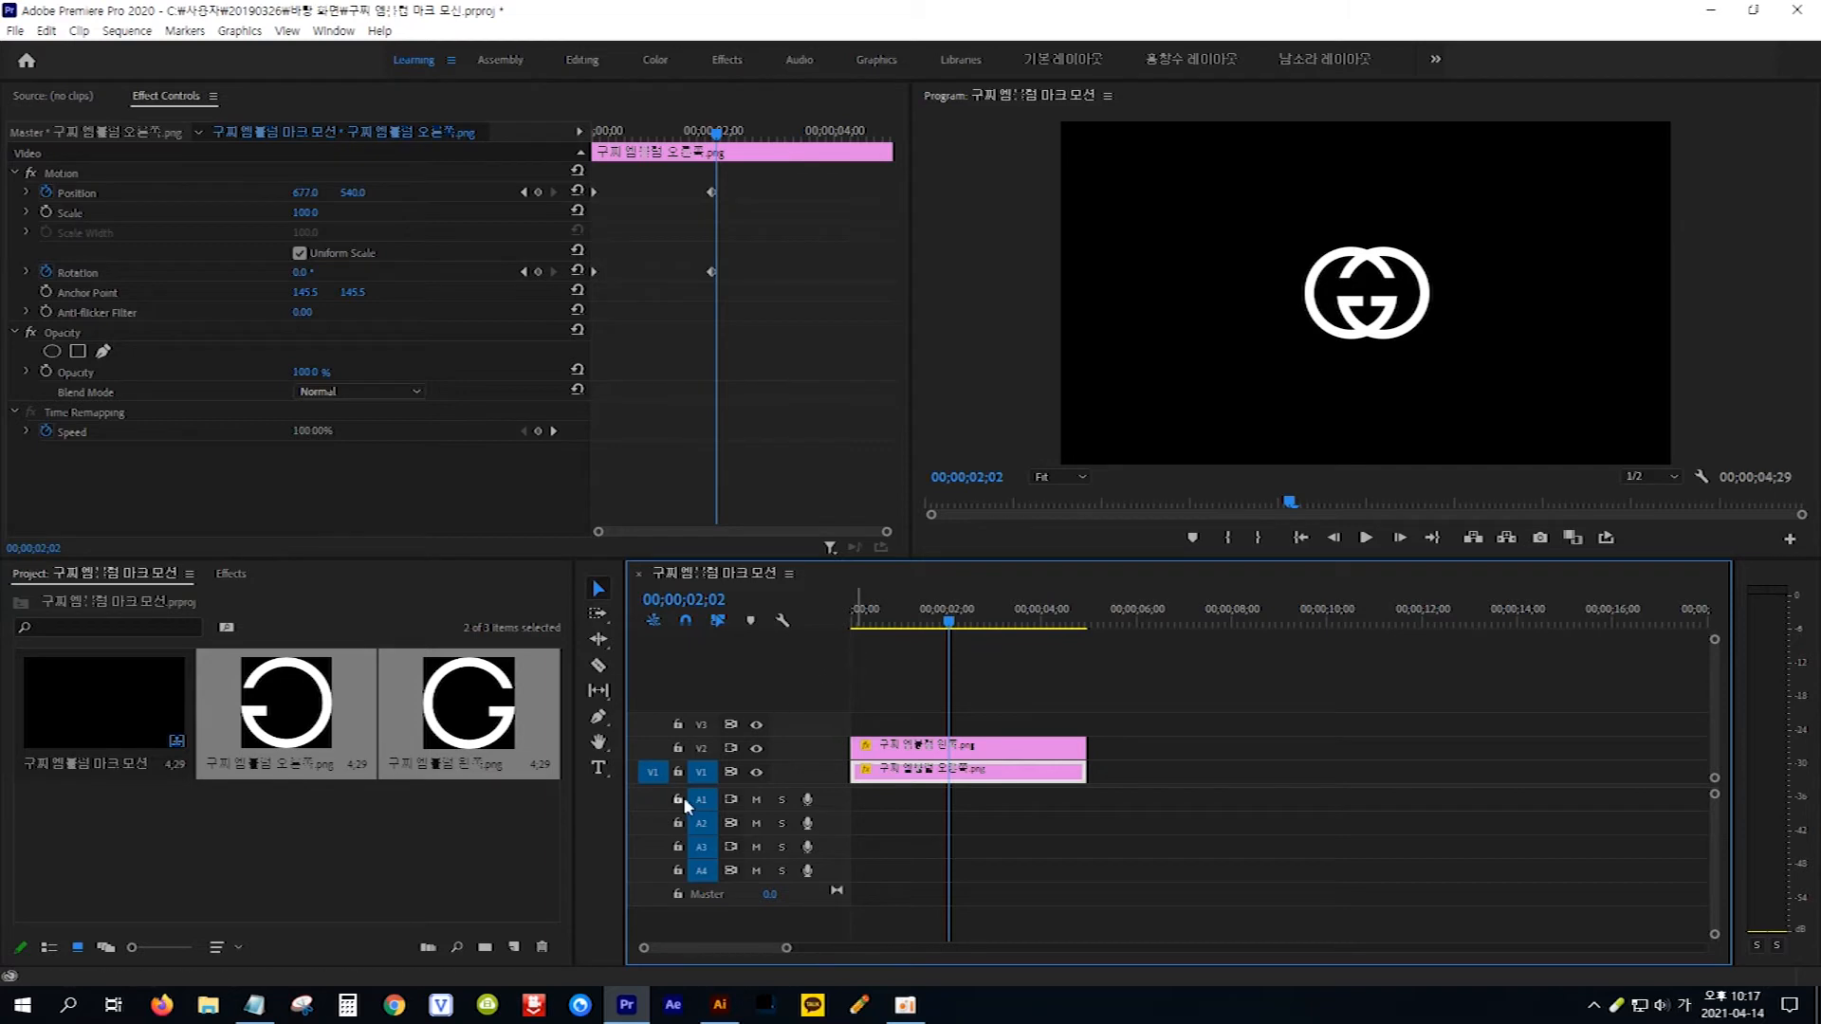
Step: Switch to the Notepad memo and copy the word TINT
left_click(254, 1005)
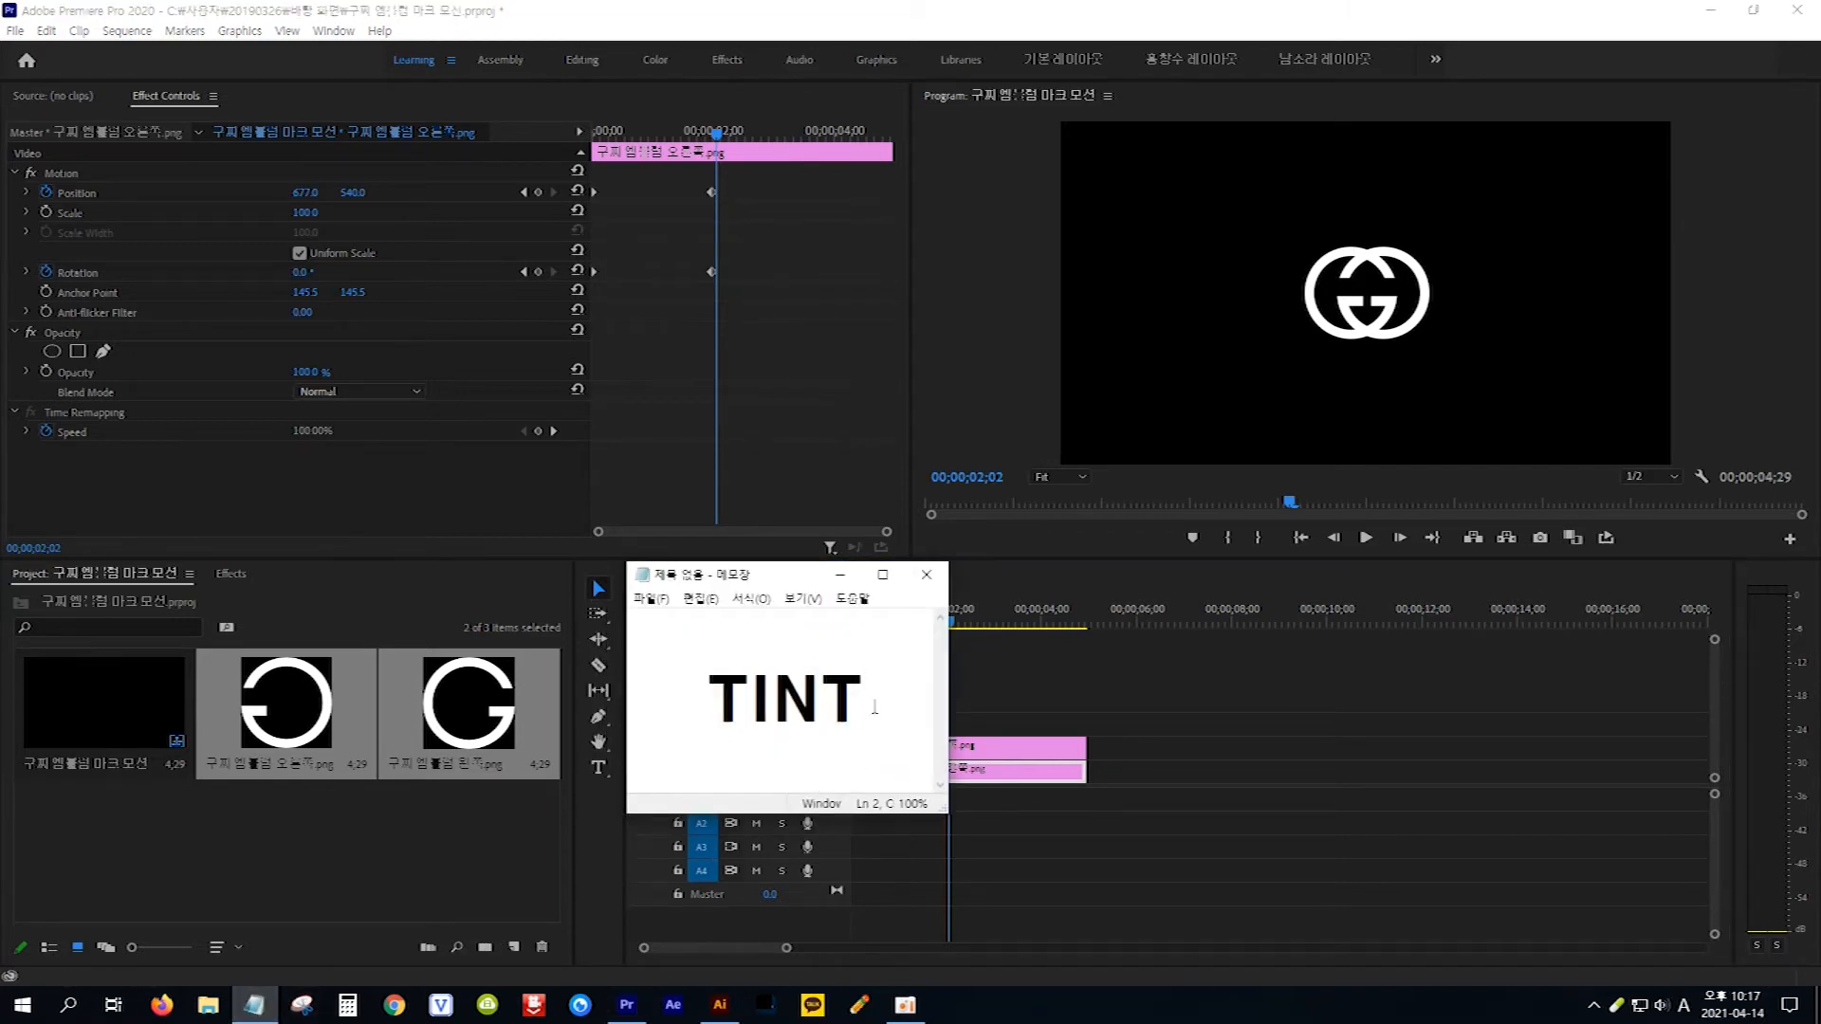
left_click_drag(869, 699, 704, 706)
key("ctrl+c")
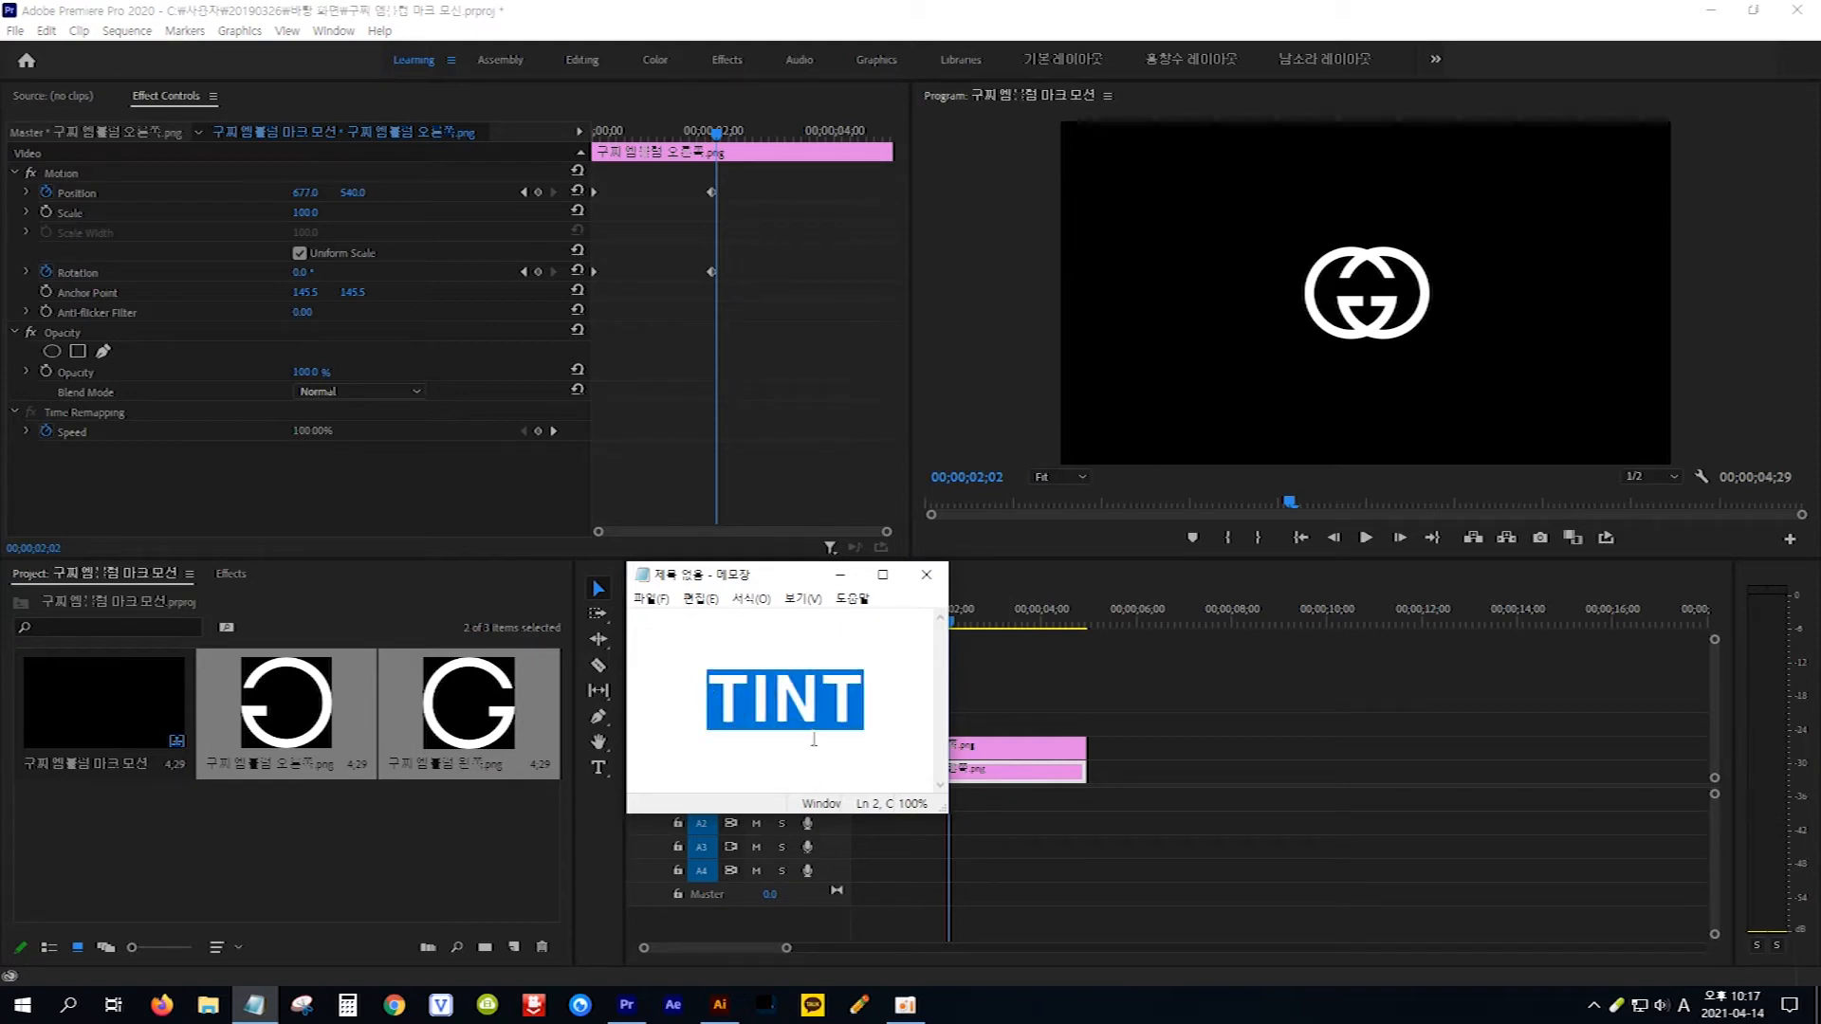
Step: Search the effects for TINT and apply the Tint effect to both the 왼쪽 and 오른쪽 clips
left_click(231, 573)
left_click(147, 599)
key("ctrl+v")
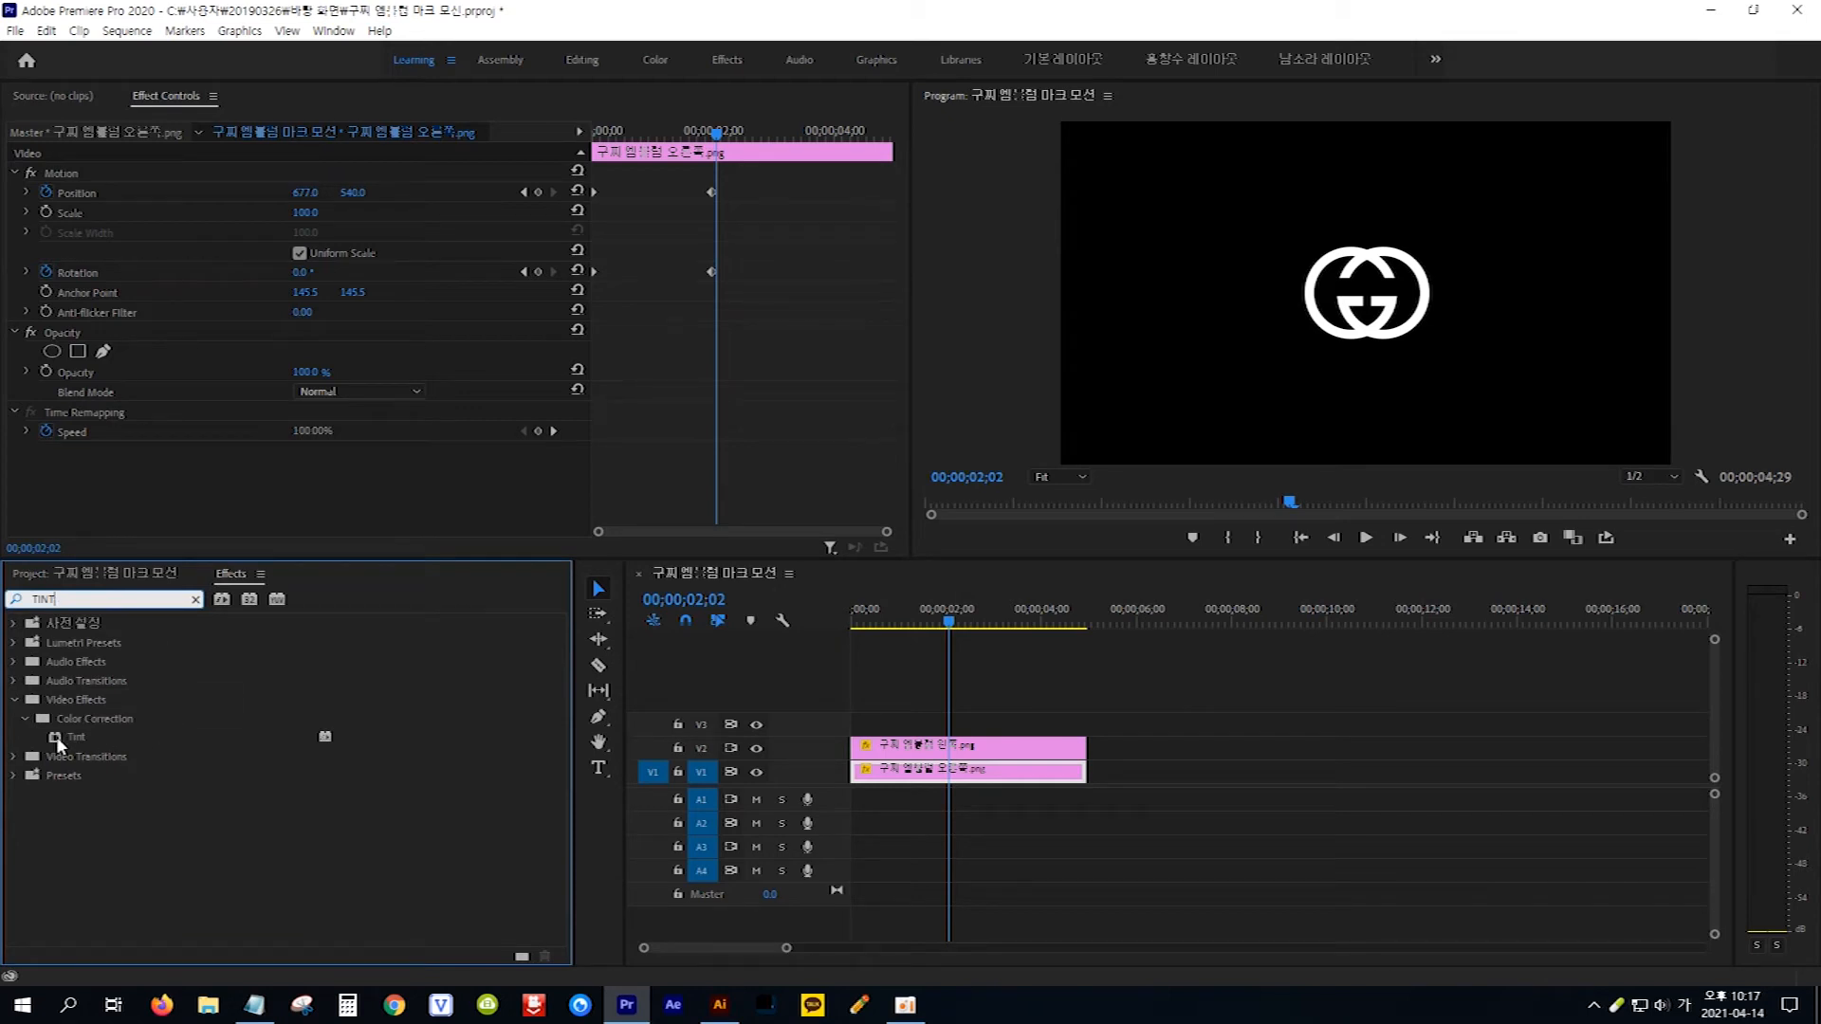
left_click_drag(56, 743, 899, 748)
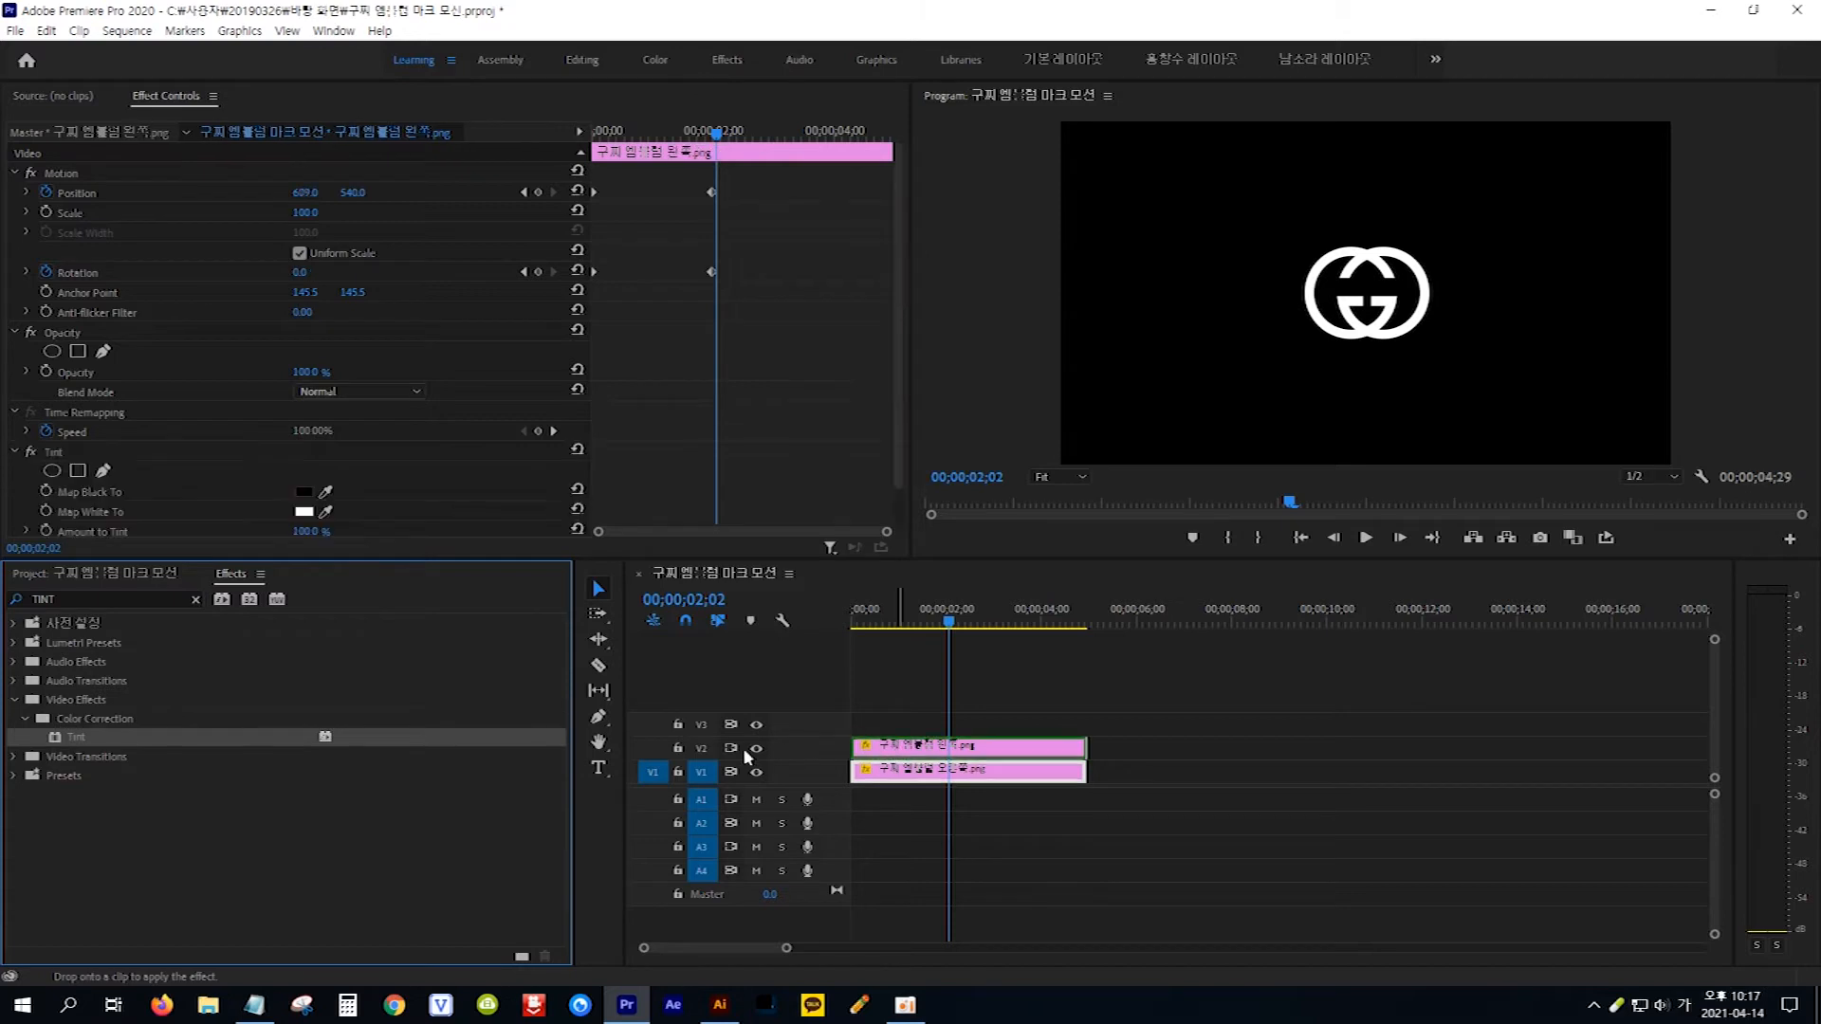
left_click_drag(57, 743, 899, 773)
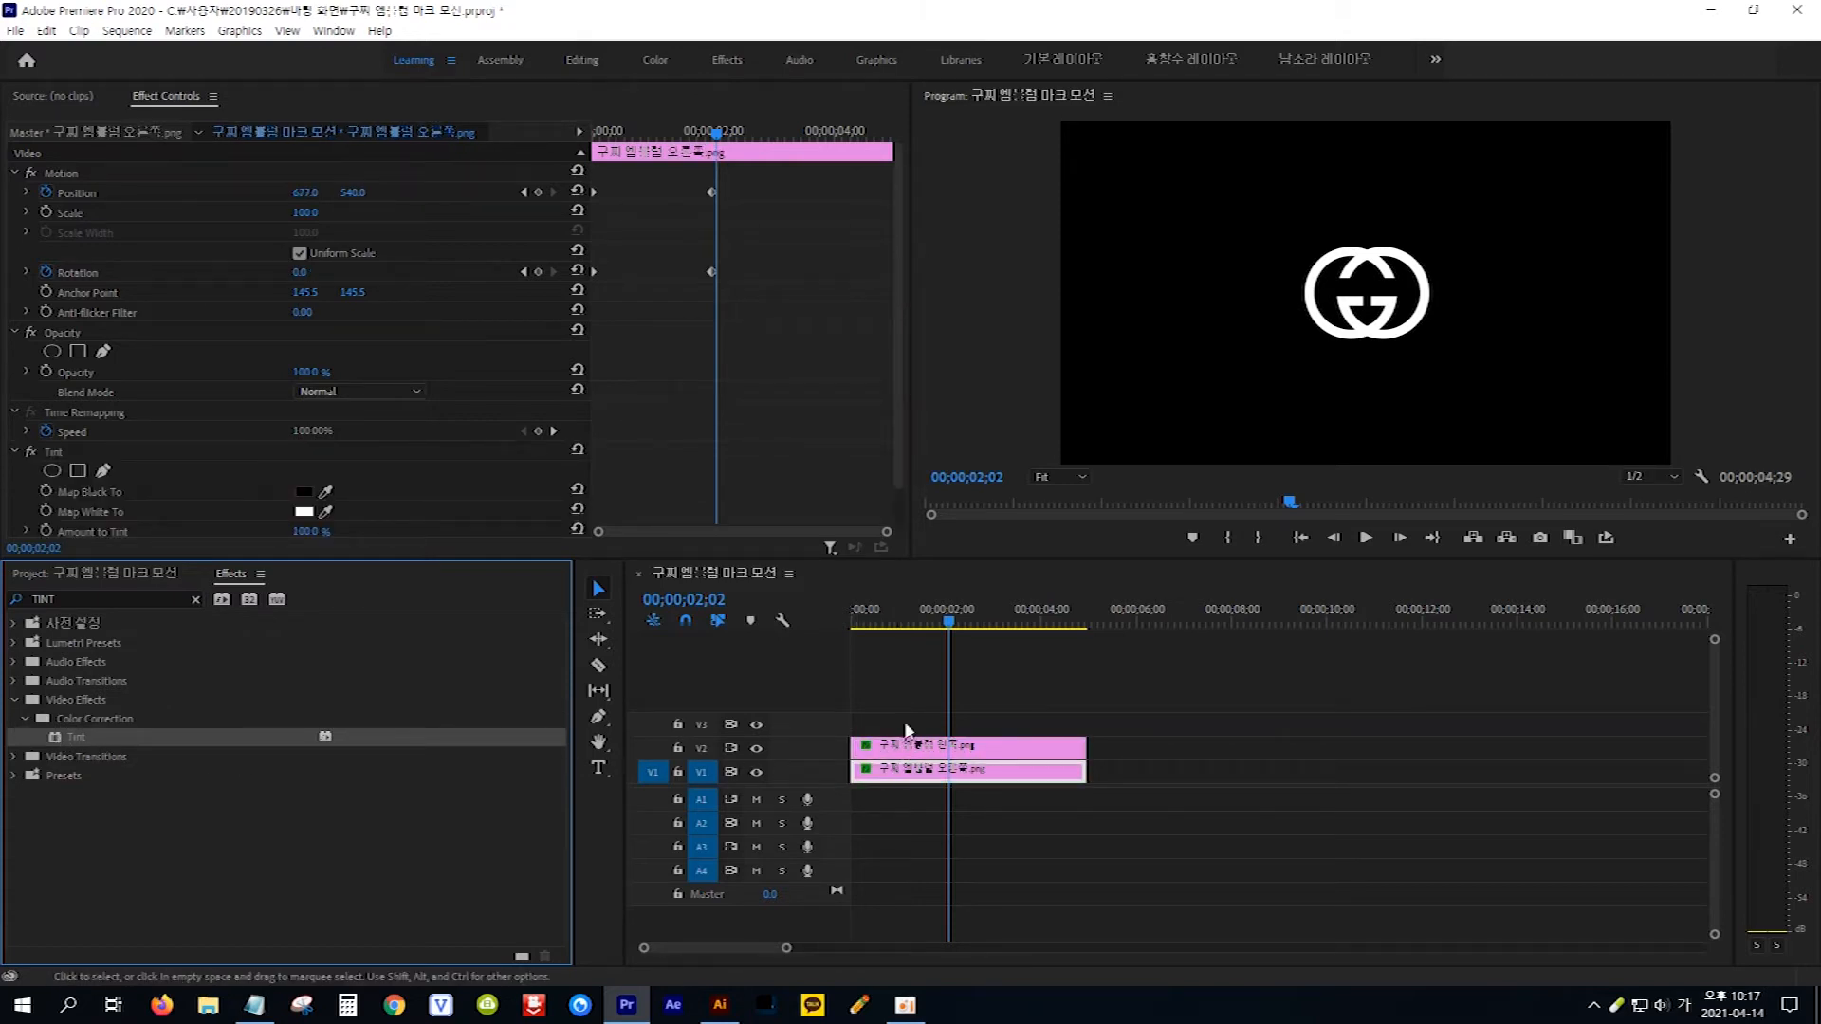
Step: At 00;00;00;23, start Map Black To and Map White To keyframes on the 오른쪽 clip and sample its G's white for Map Black To
left_click(946, 624)
left_click_drag(947, 624, 883, 634)
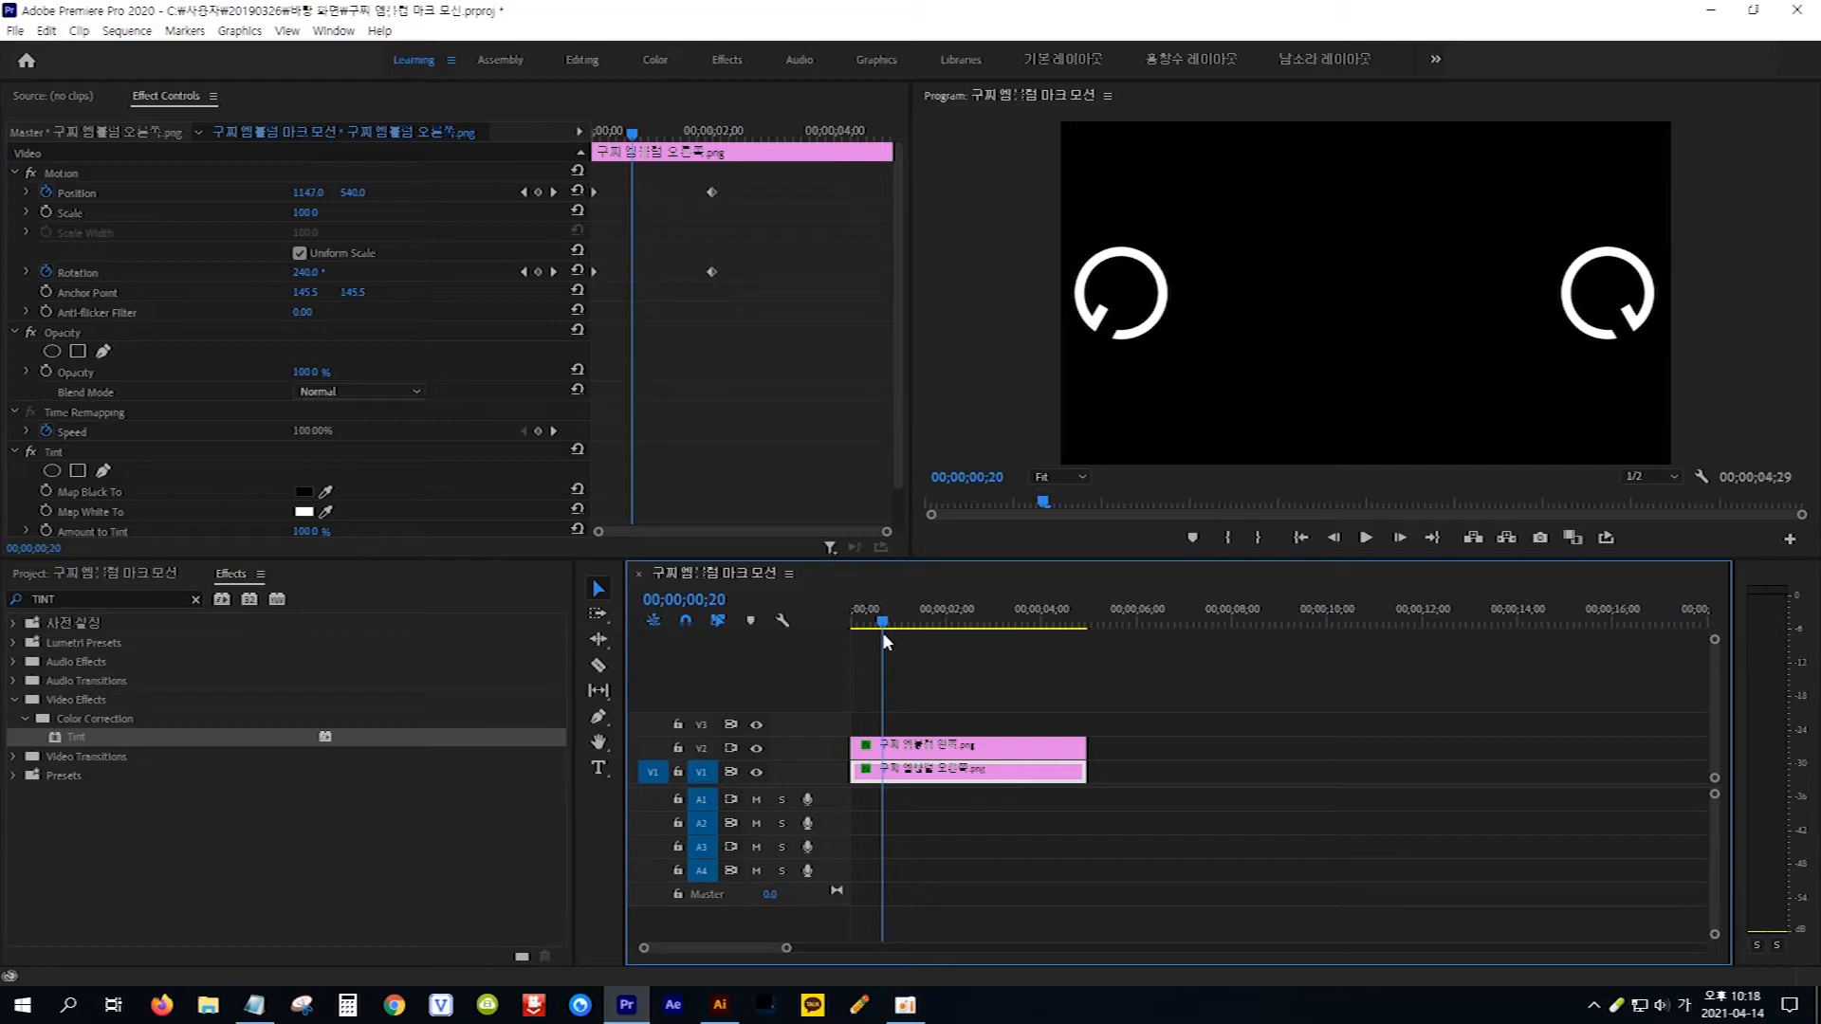
left_click_drag(882, 632, 886, 634)
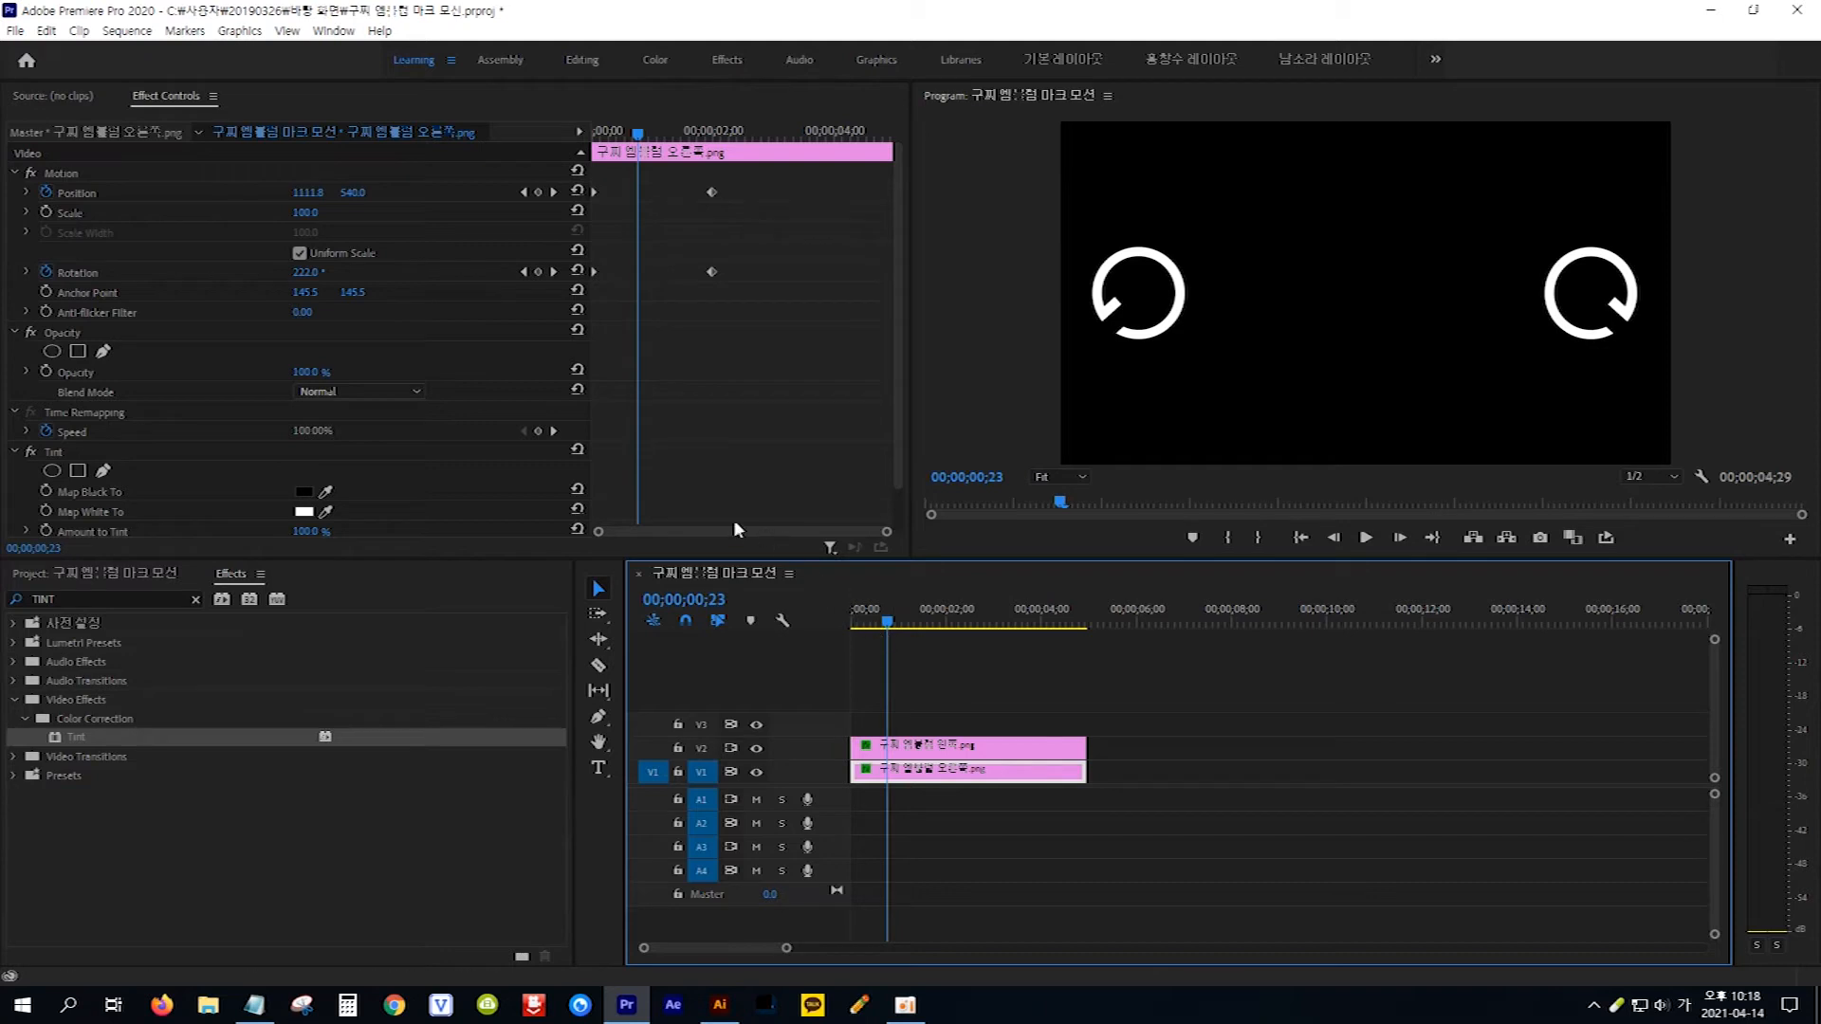
scroll(482, 476, "down", 1)
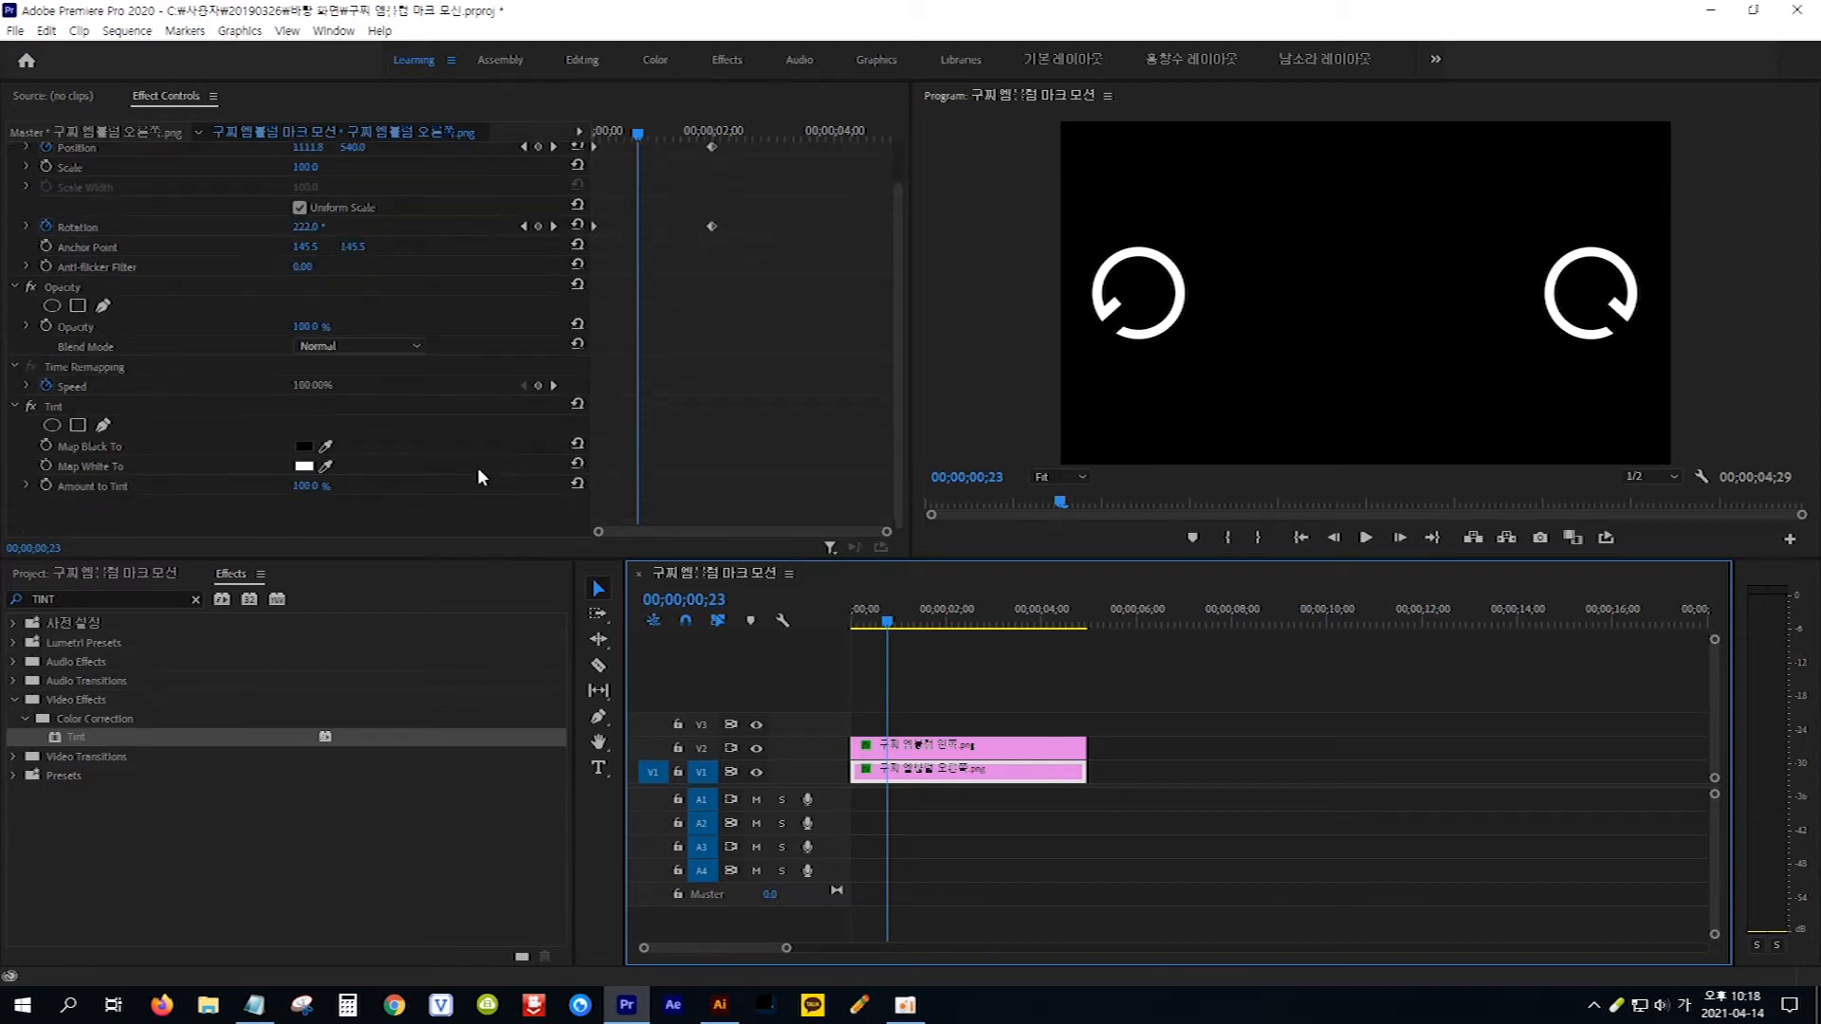
left_click(101, 410)
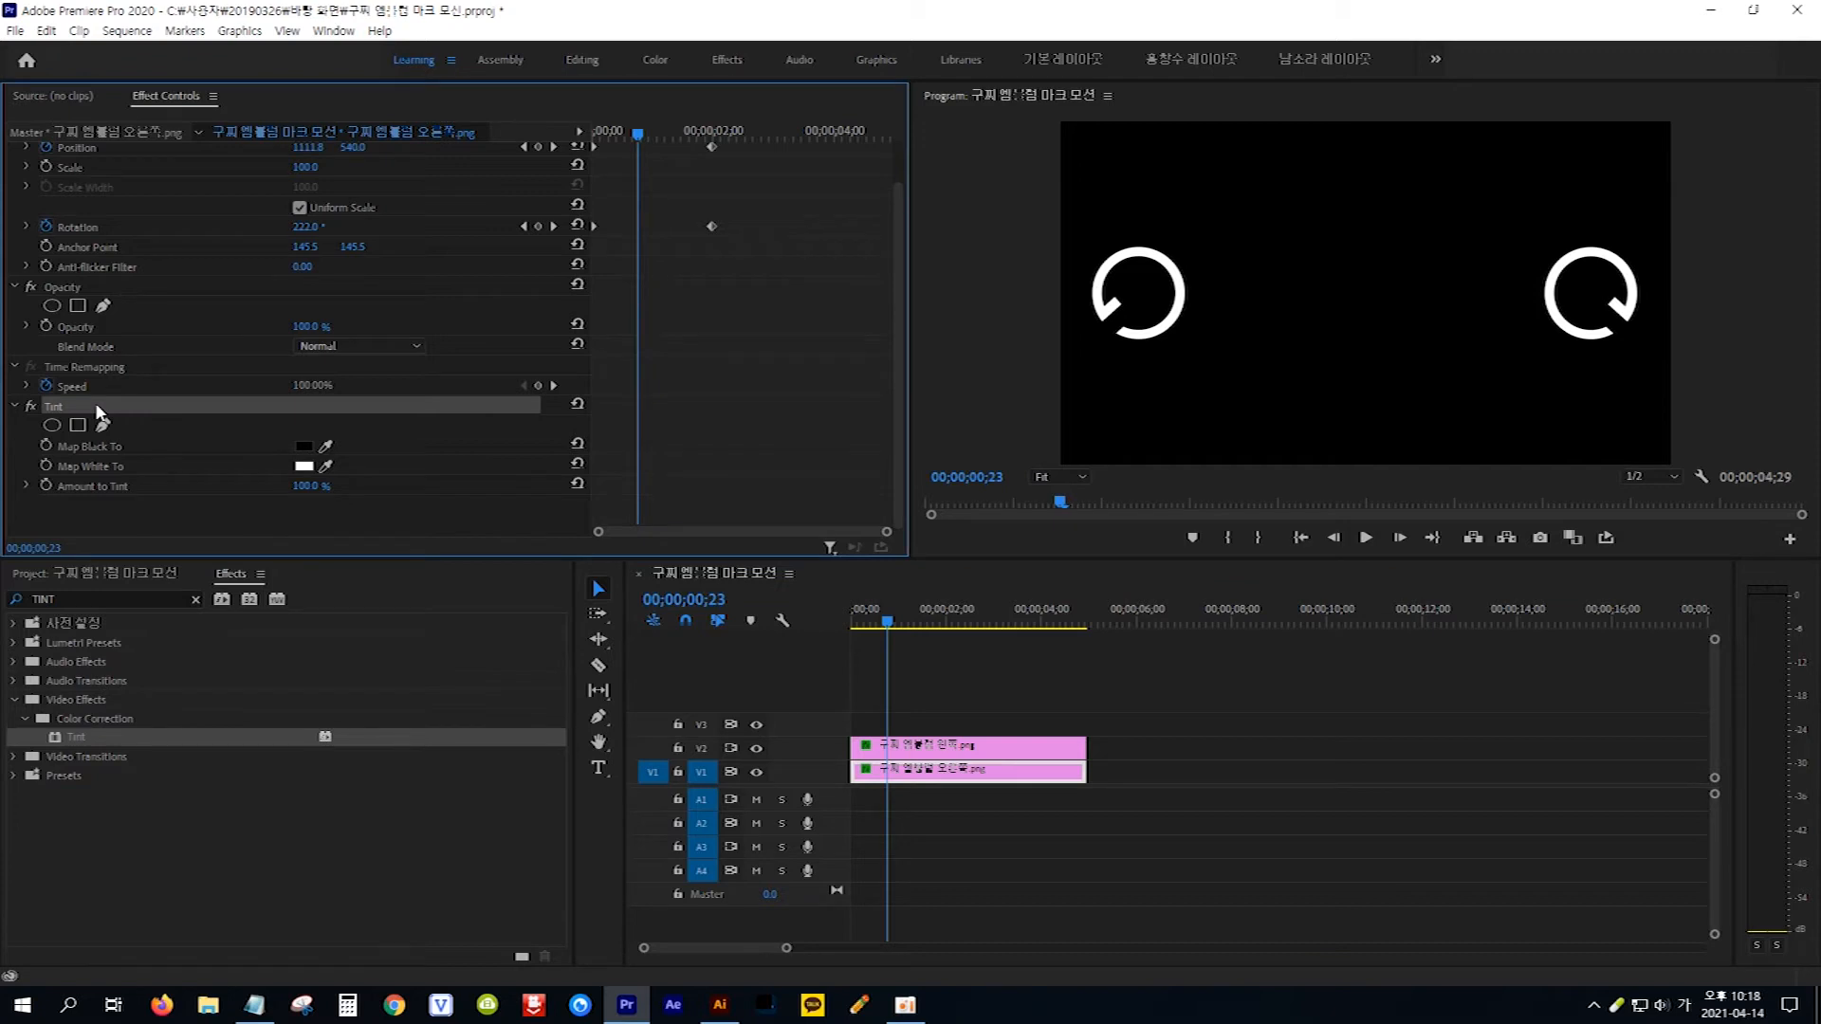
left_click(44, 445)
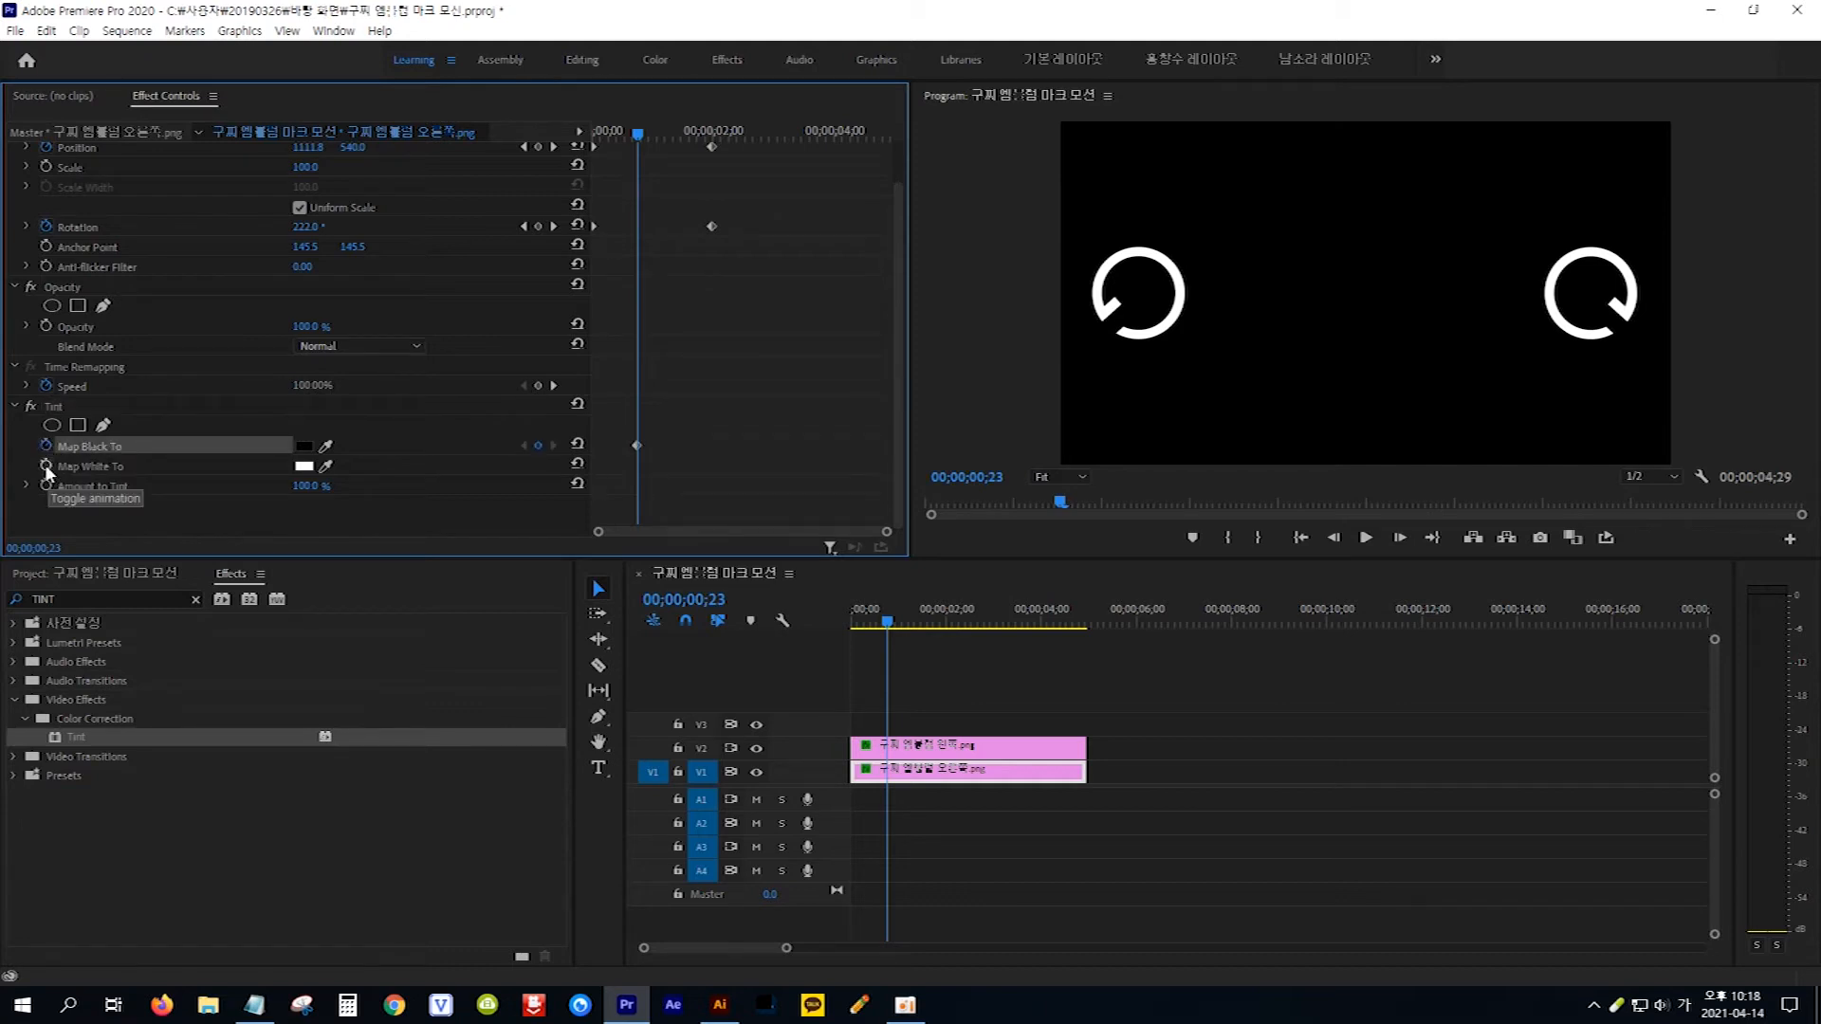
left_click(45, 466)
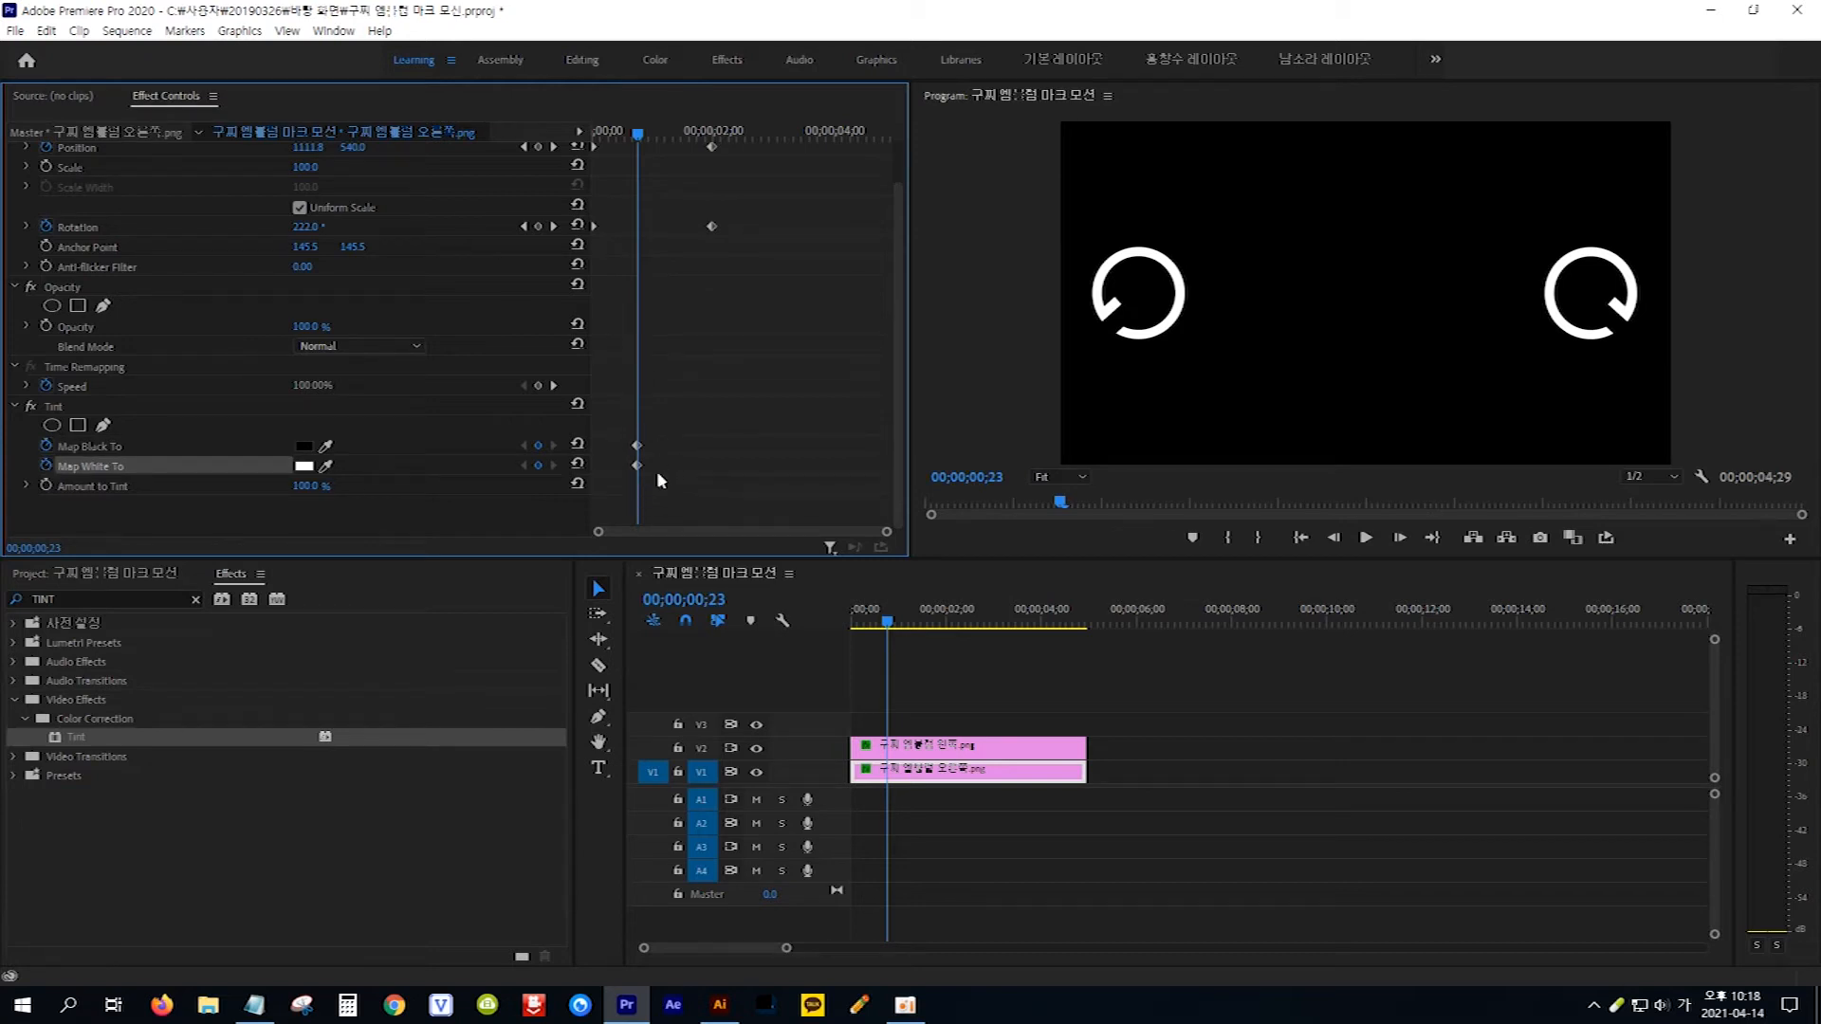
left_click(326, 446)
left_click(1556, 319)
Step: Set the 오른쪽 clip's Tint Map White To colour to green 00FF12 at 00;00;01;05
left_click(890, 626)
left_click_drag(889, 626, 908, 623)
left_click(727, 428)
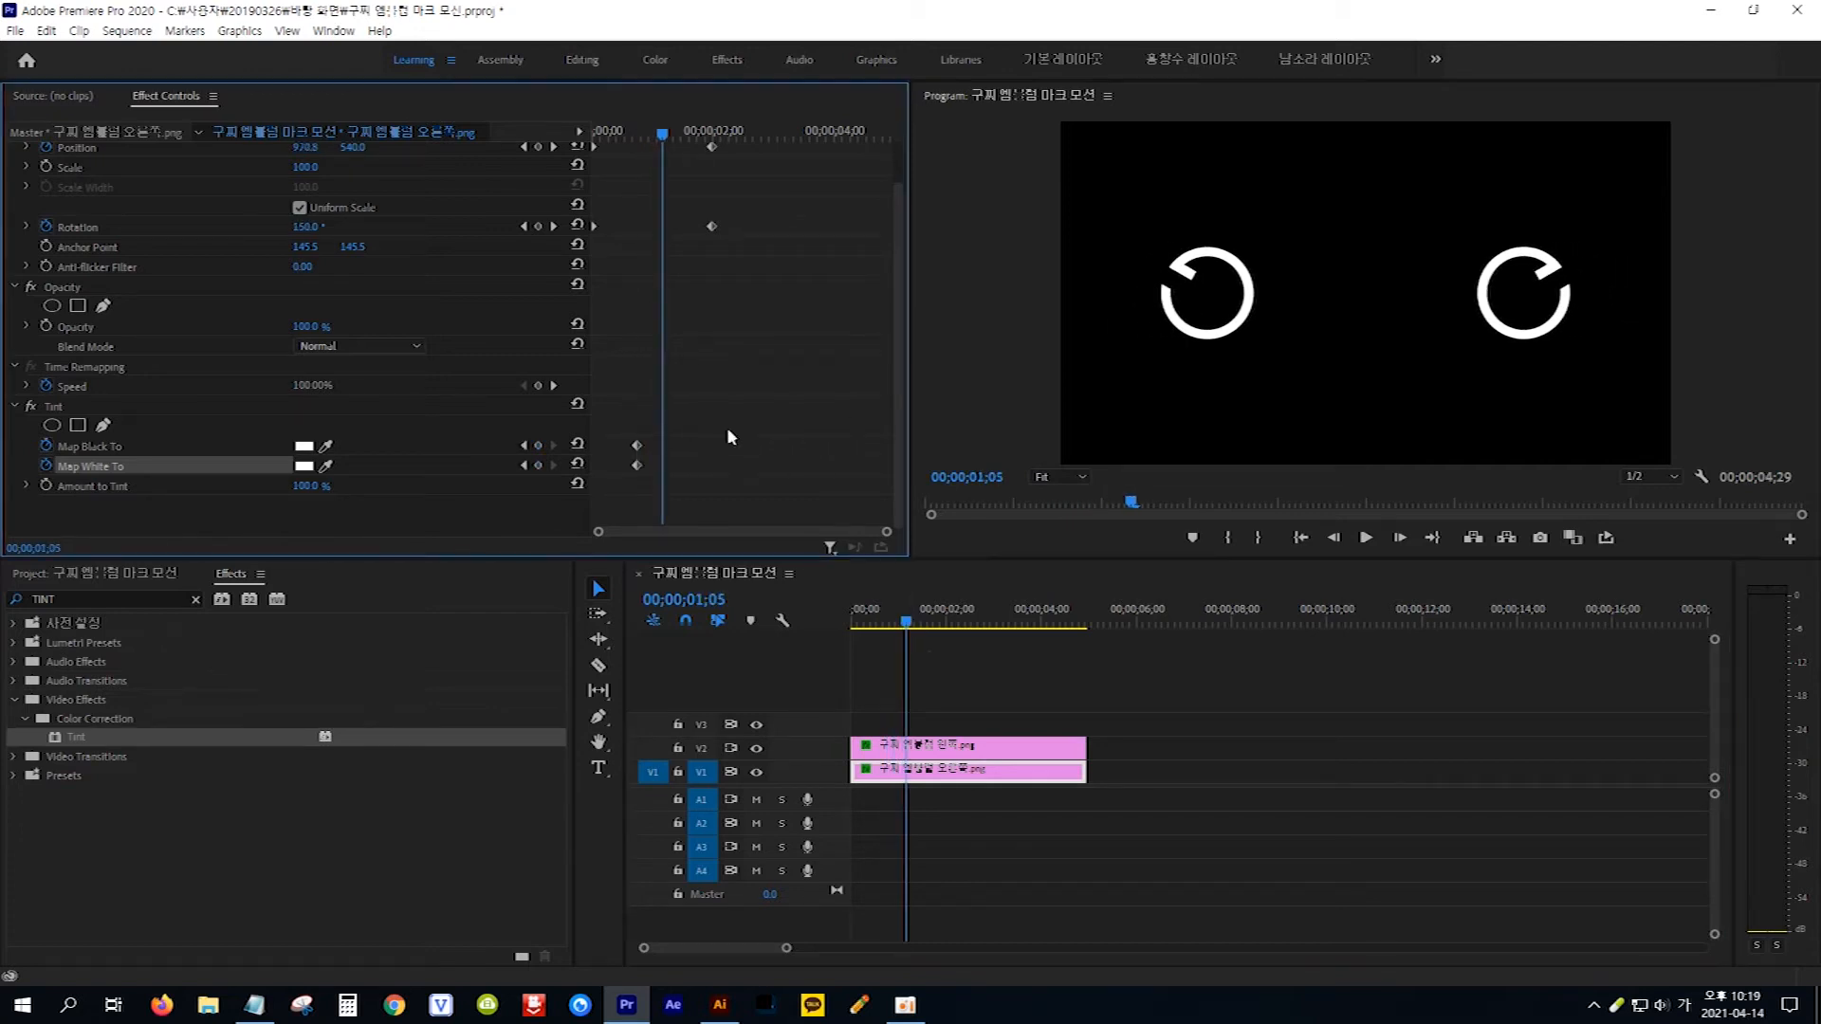
left_click(304, 465)
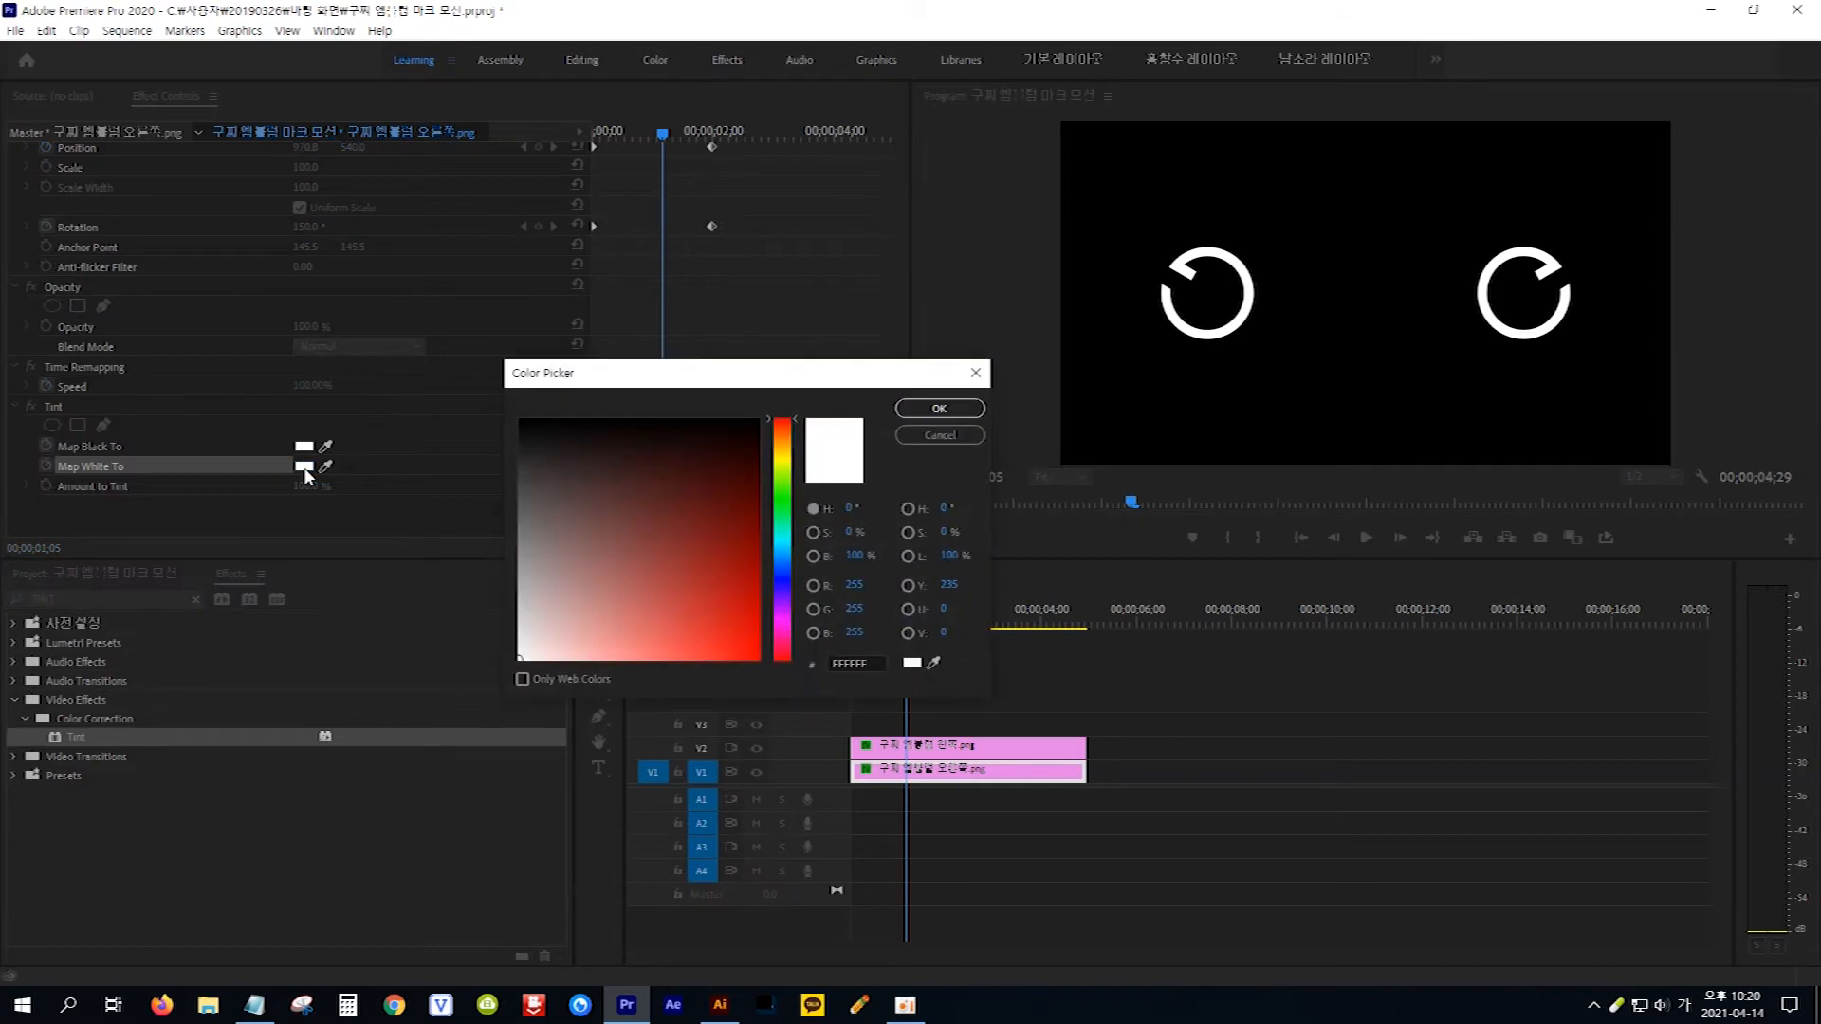
left_click(784, 508)
left_click_drag(723, 644, 764, 418)
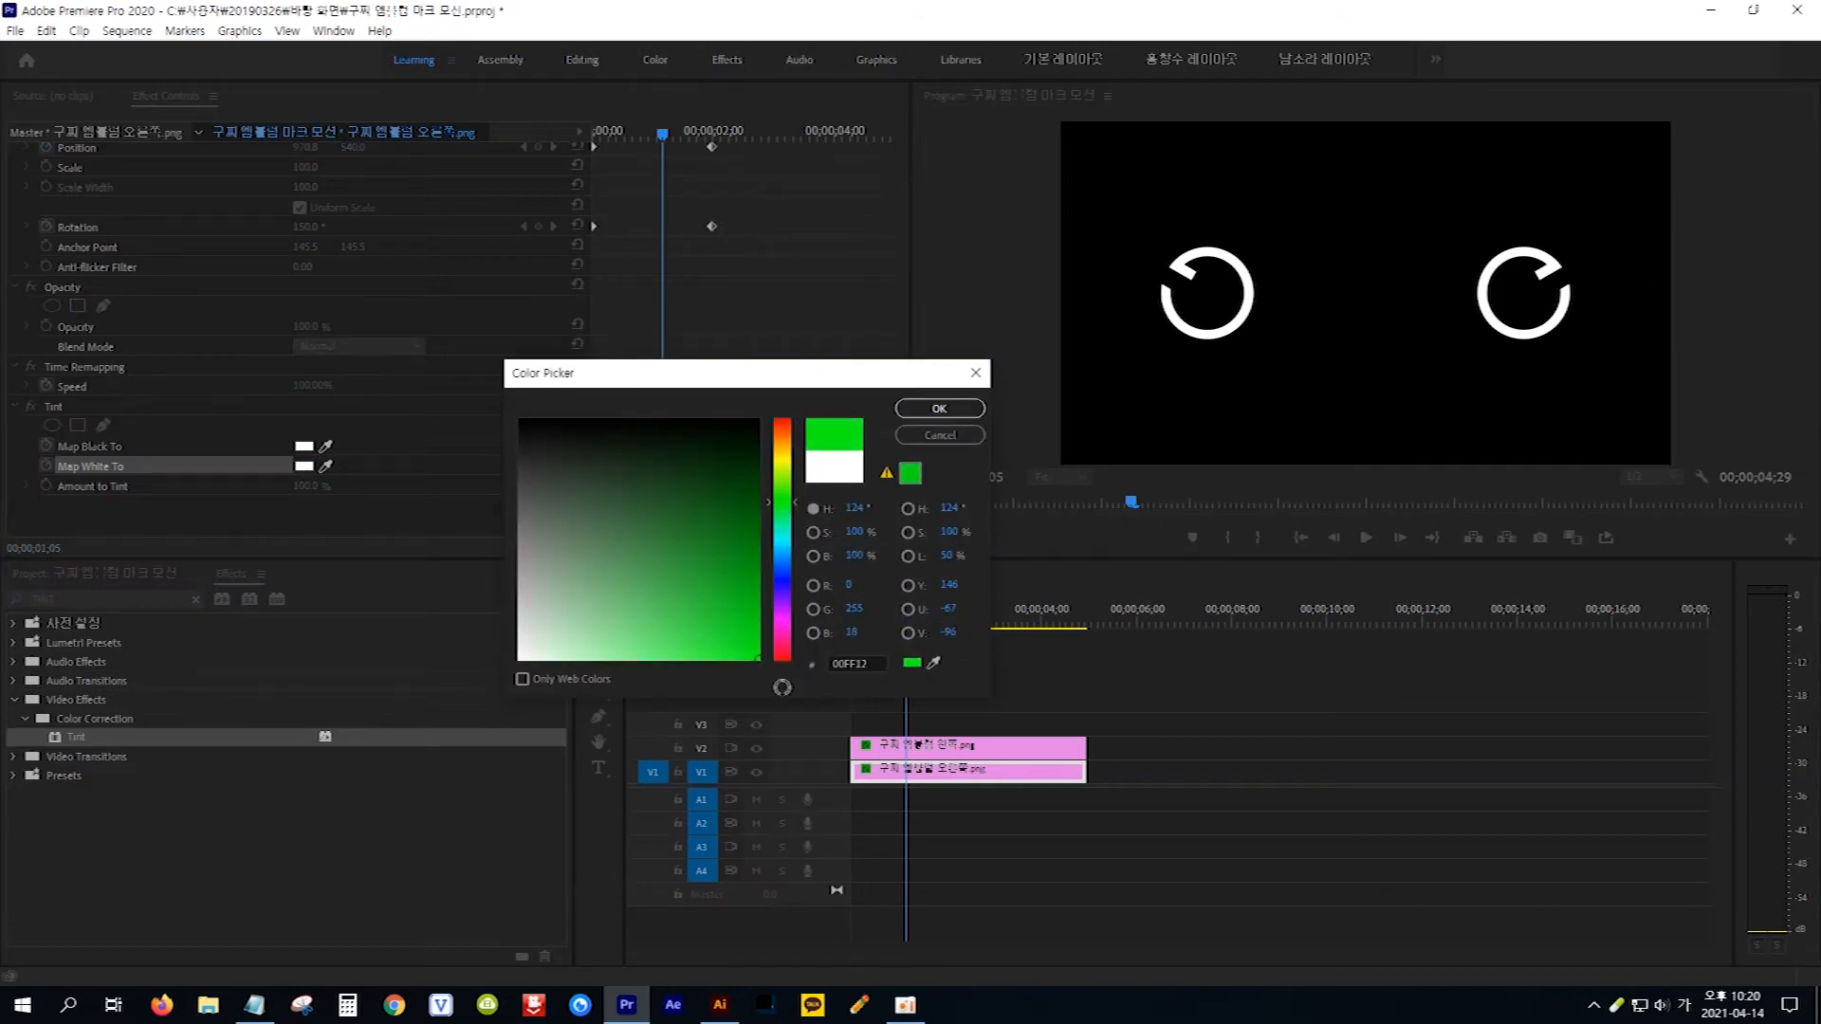
left_click(951, 411)
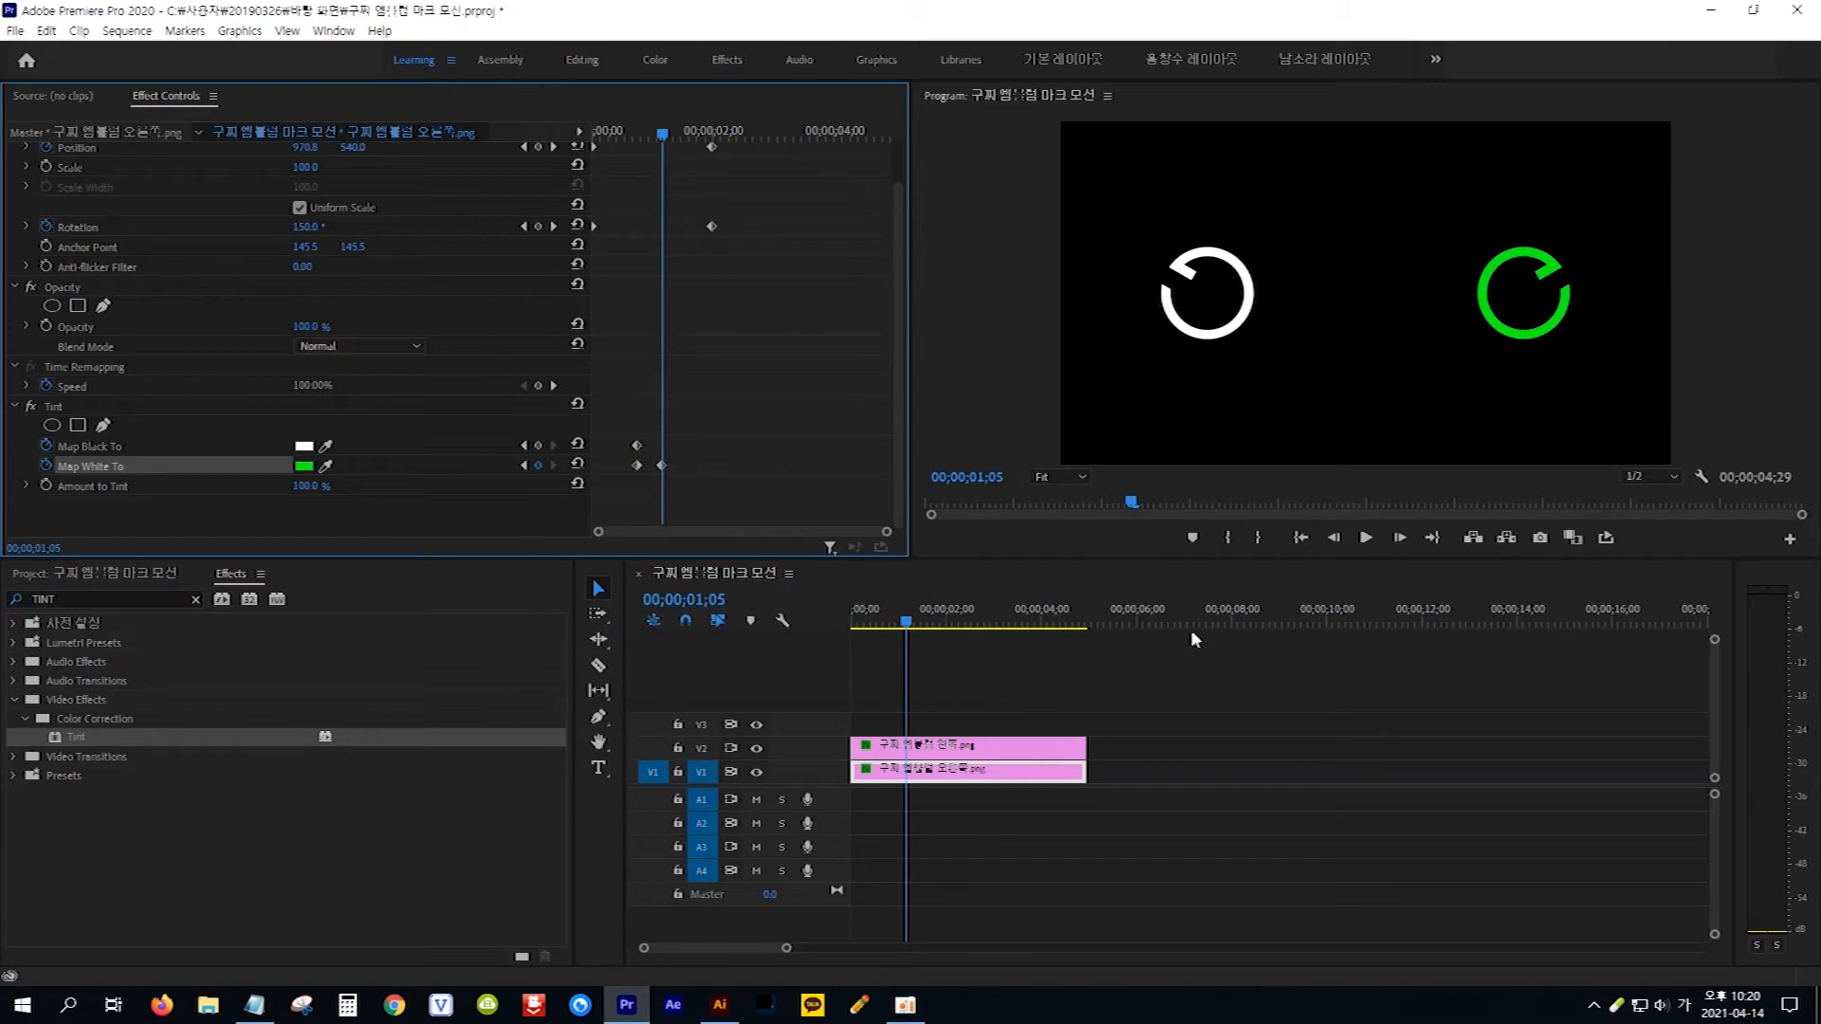
Step: Set the 오른쪽 clip's Tint Map White To colour to red FF0000 at 00;00;01;23
left_click(908, 625)
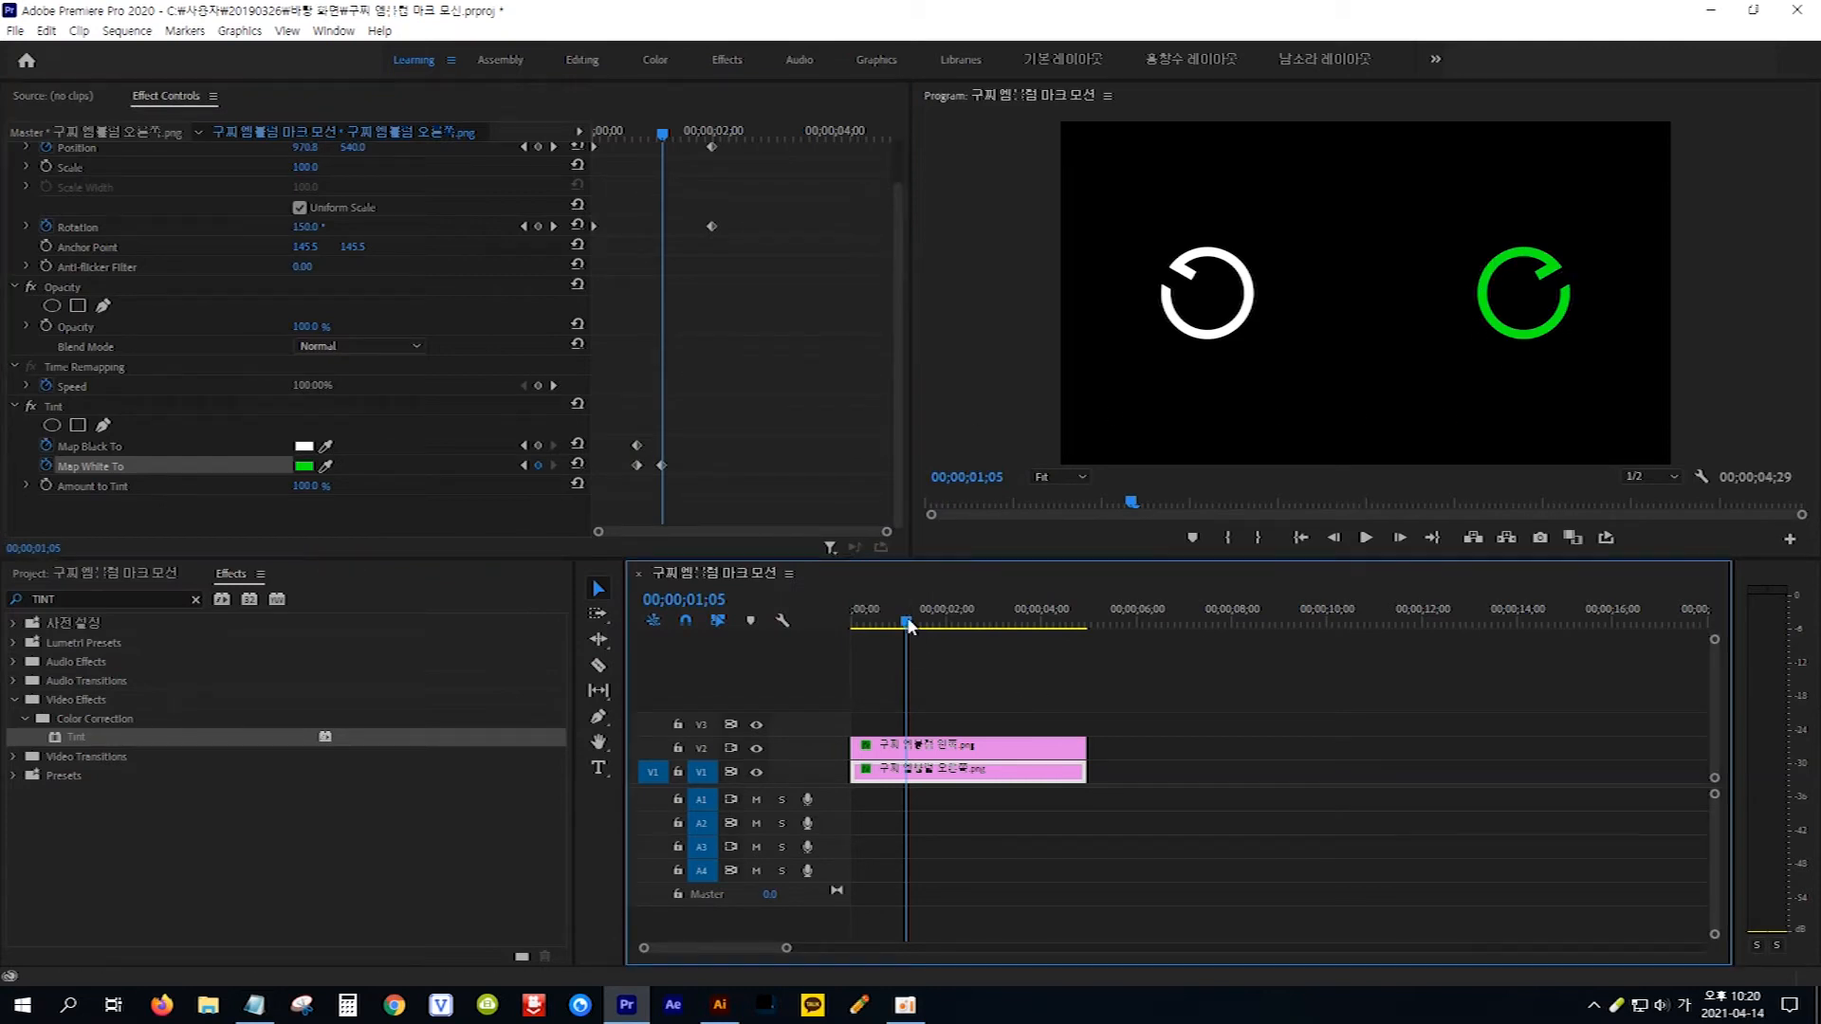
left_click_drag(908, 625, 940, 627)
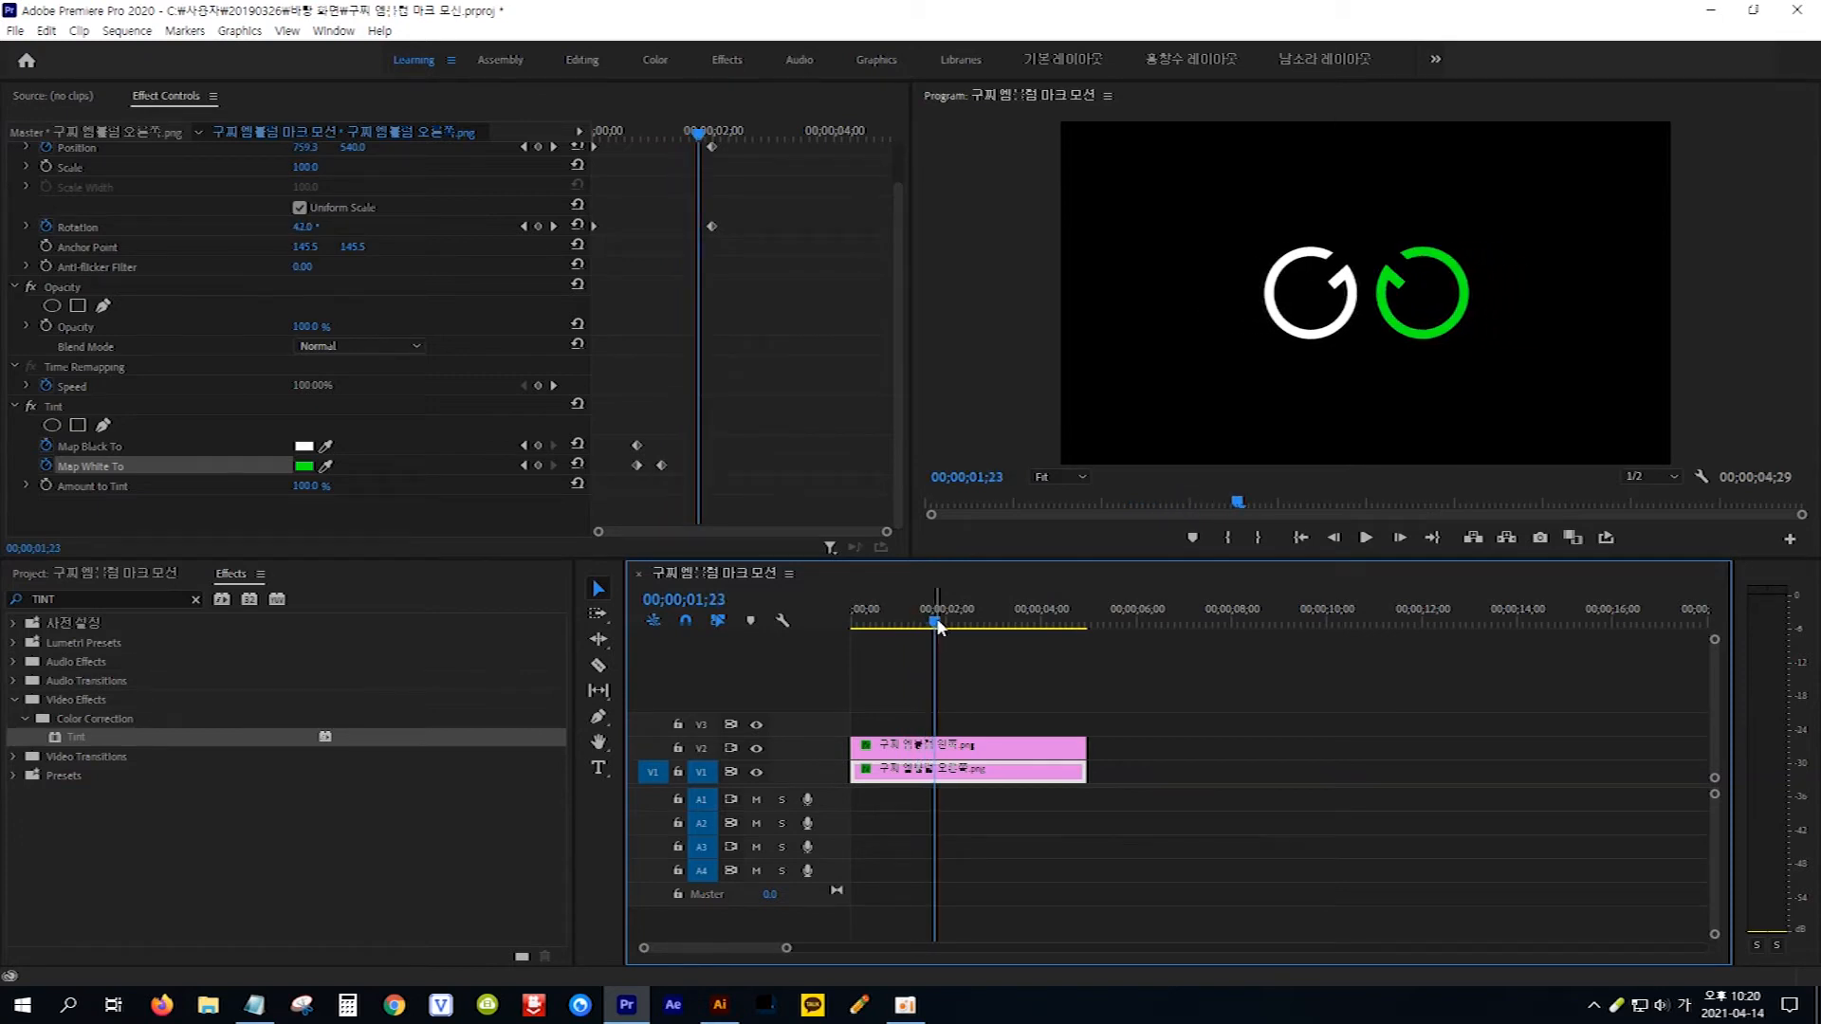
left_click(305, 467)
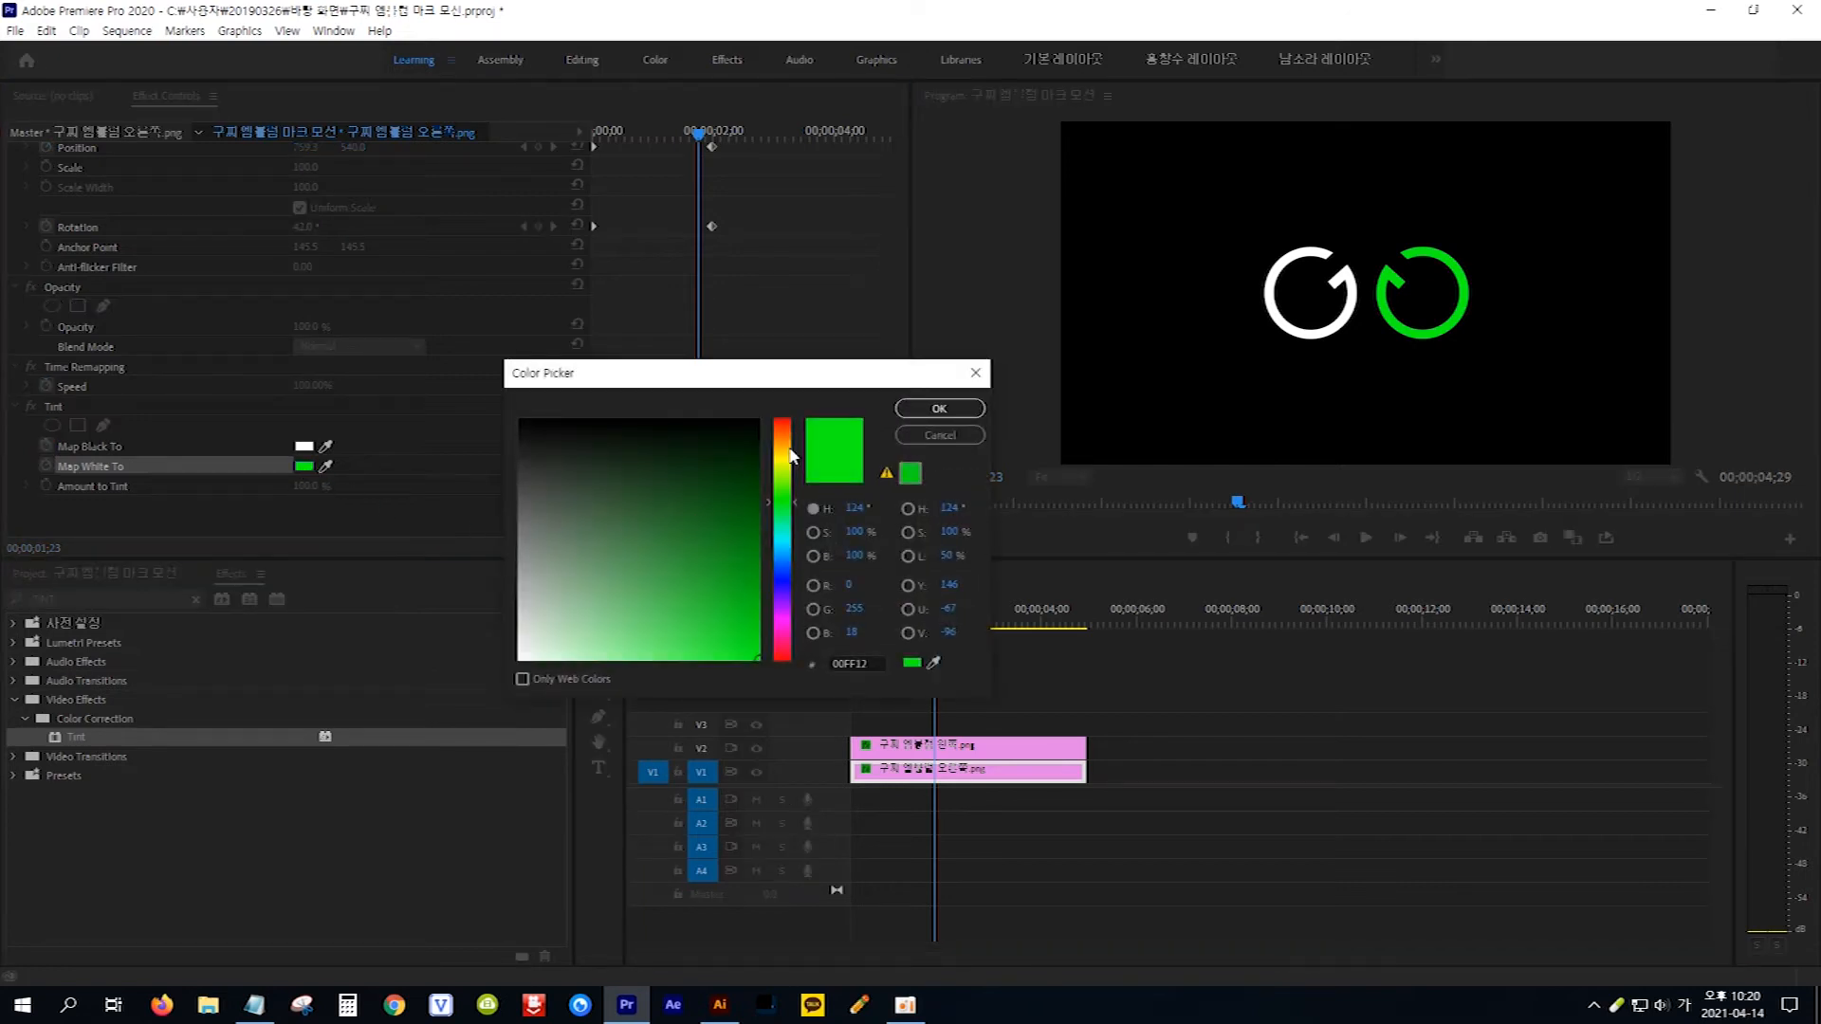
left_click_drag(790, 449, 799, 406)
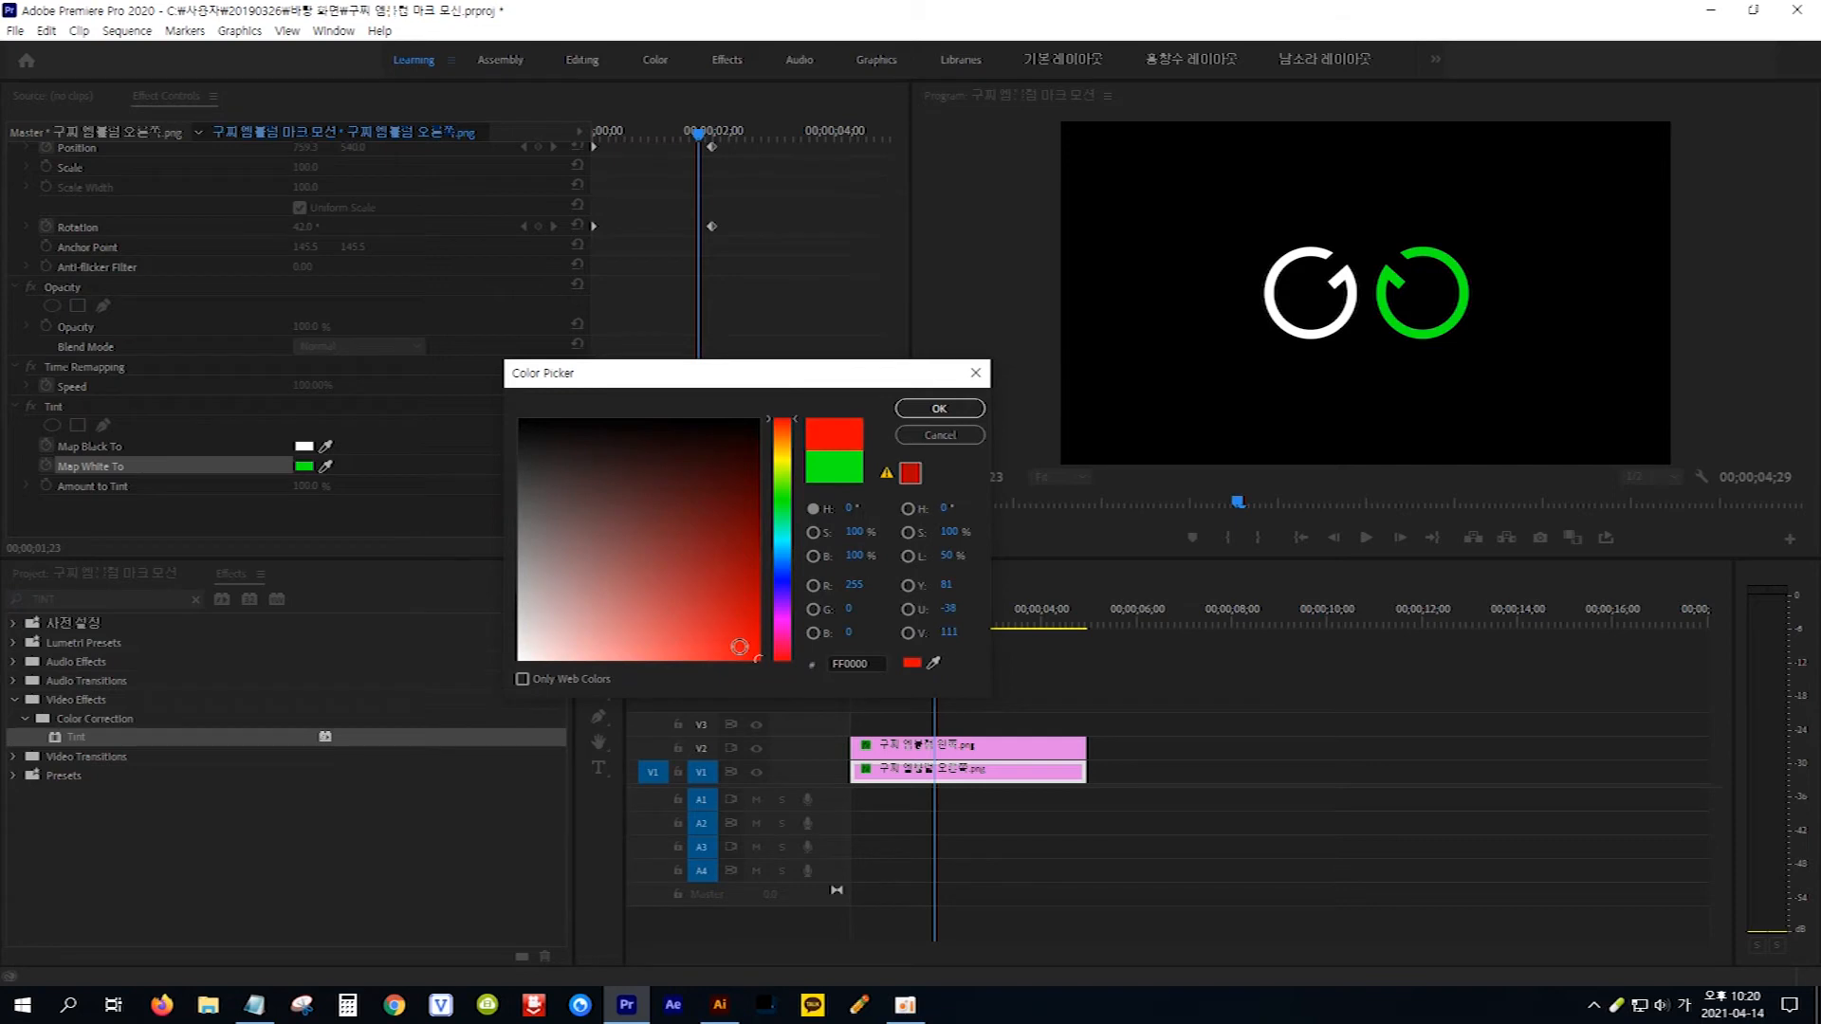
left_click(939, 409)
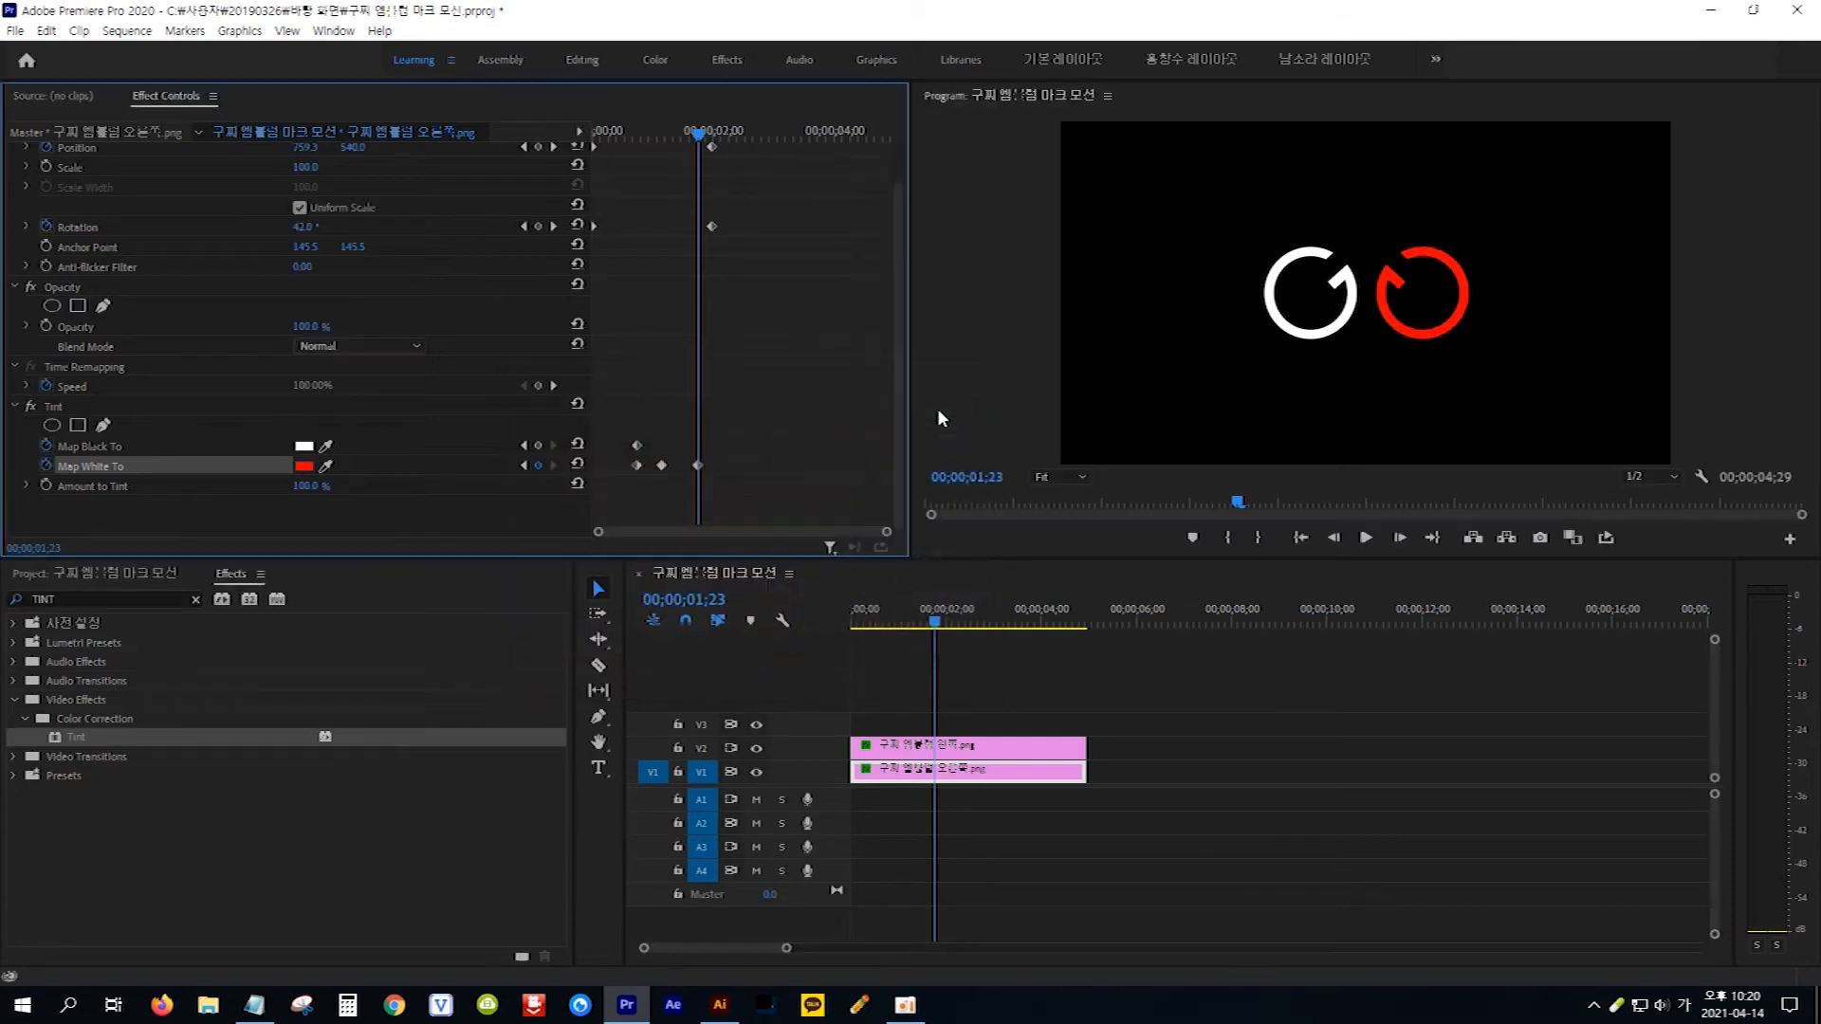
Step: Start Map Black To and Map White To keyframes on the 왼쪽 clip at 00;00;01;23 and sample its G's white for Map Black To
left_click(984, 754)
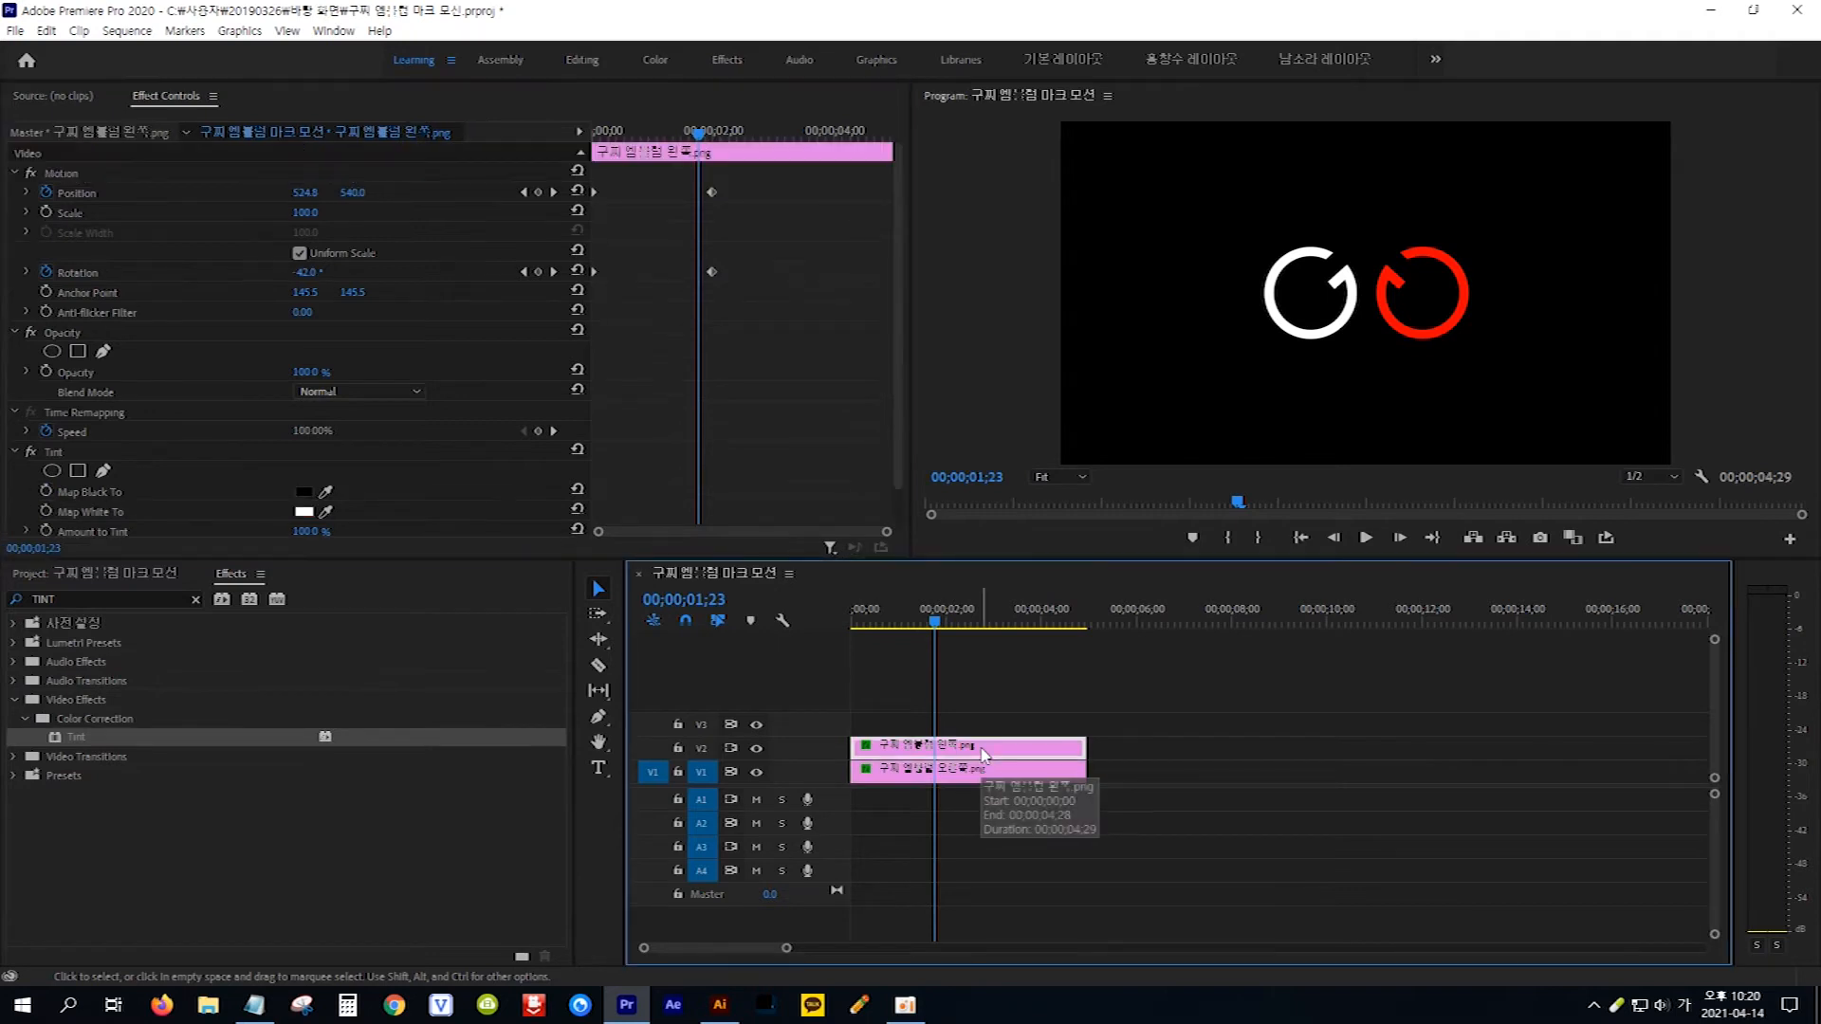
scroll(633, 442, "down", 1)
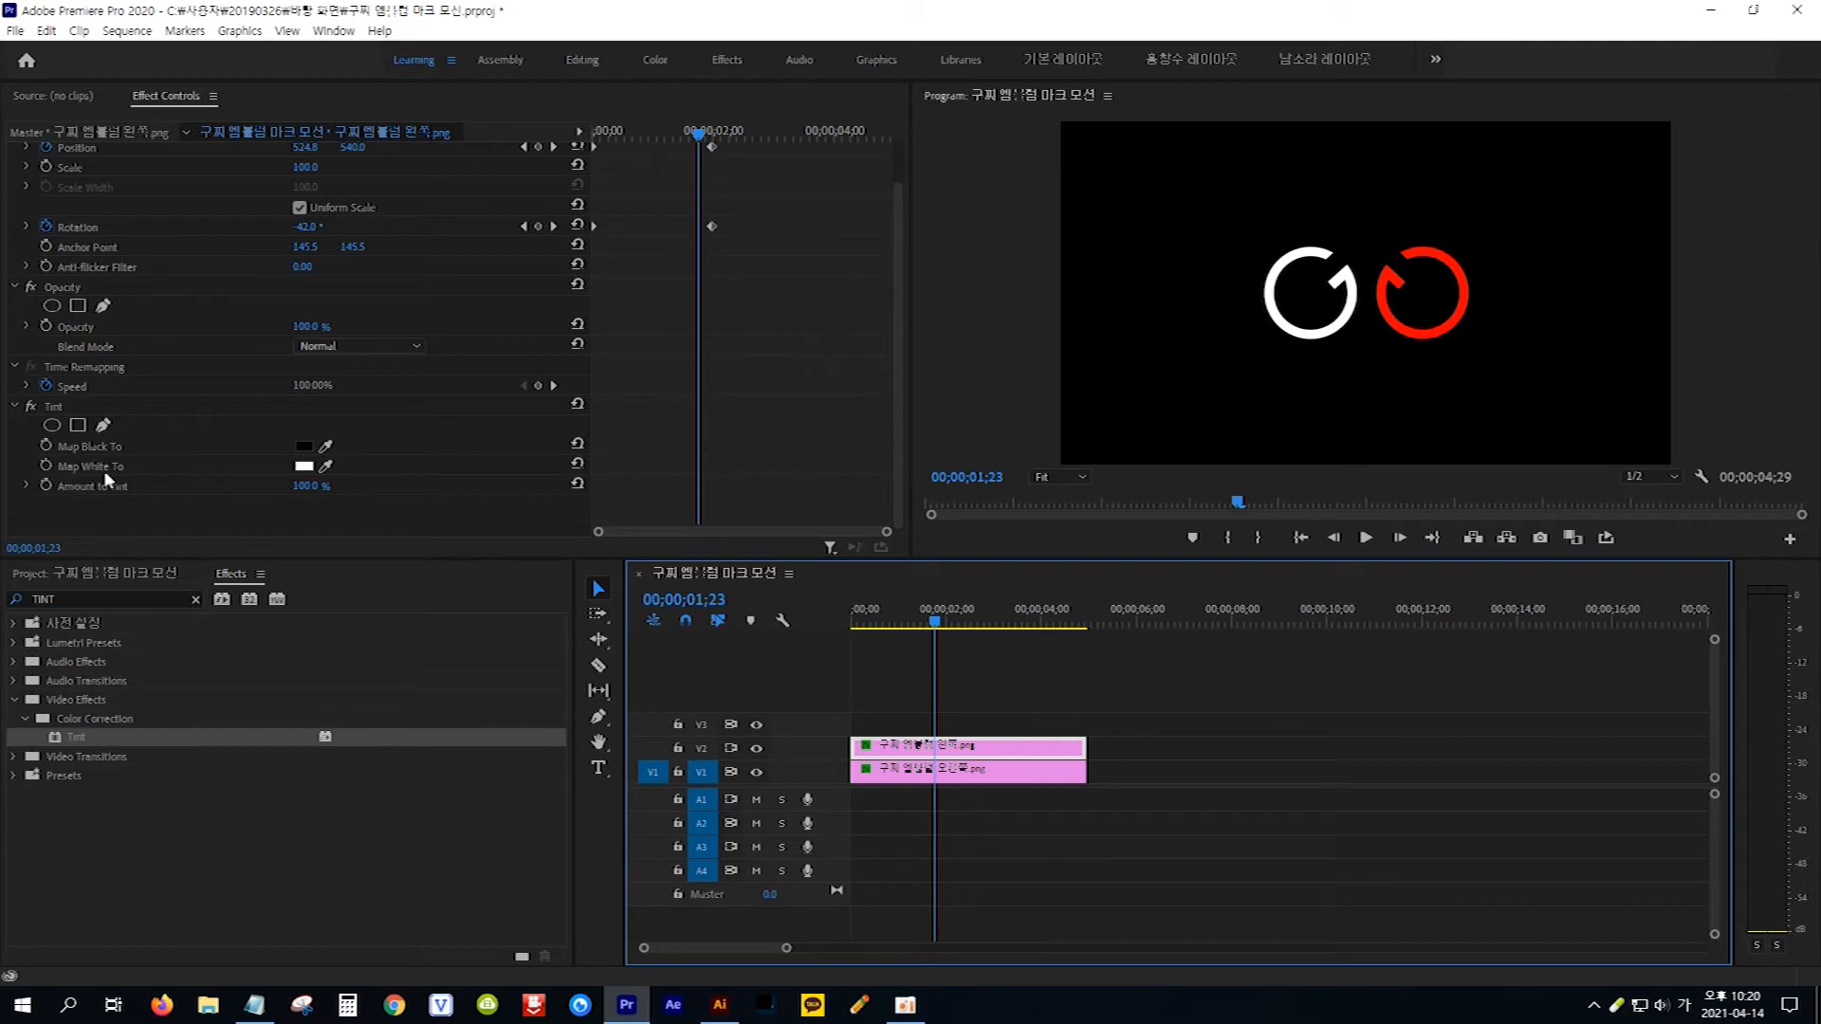
left_click(47, 446)
left_click(45, 446)
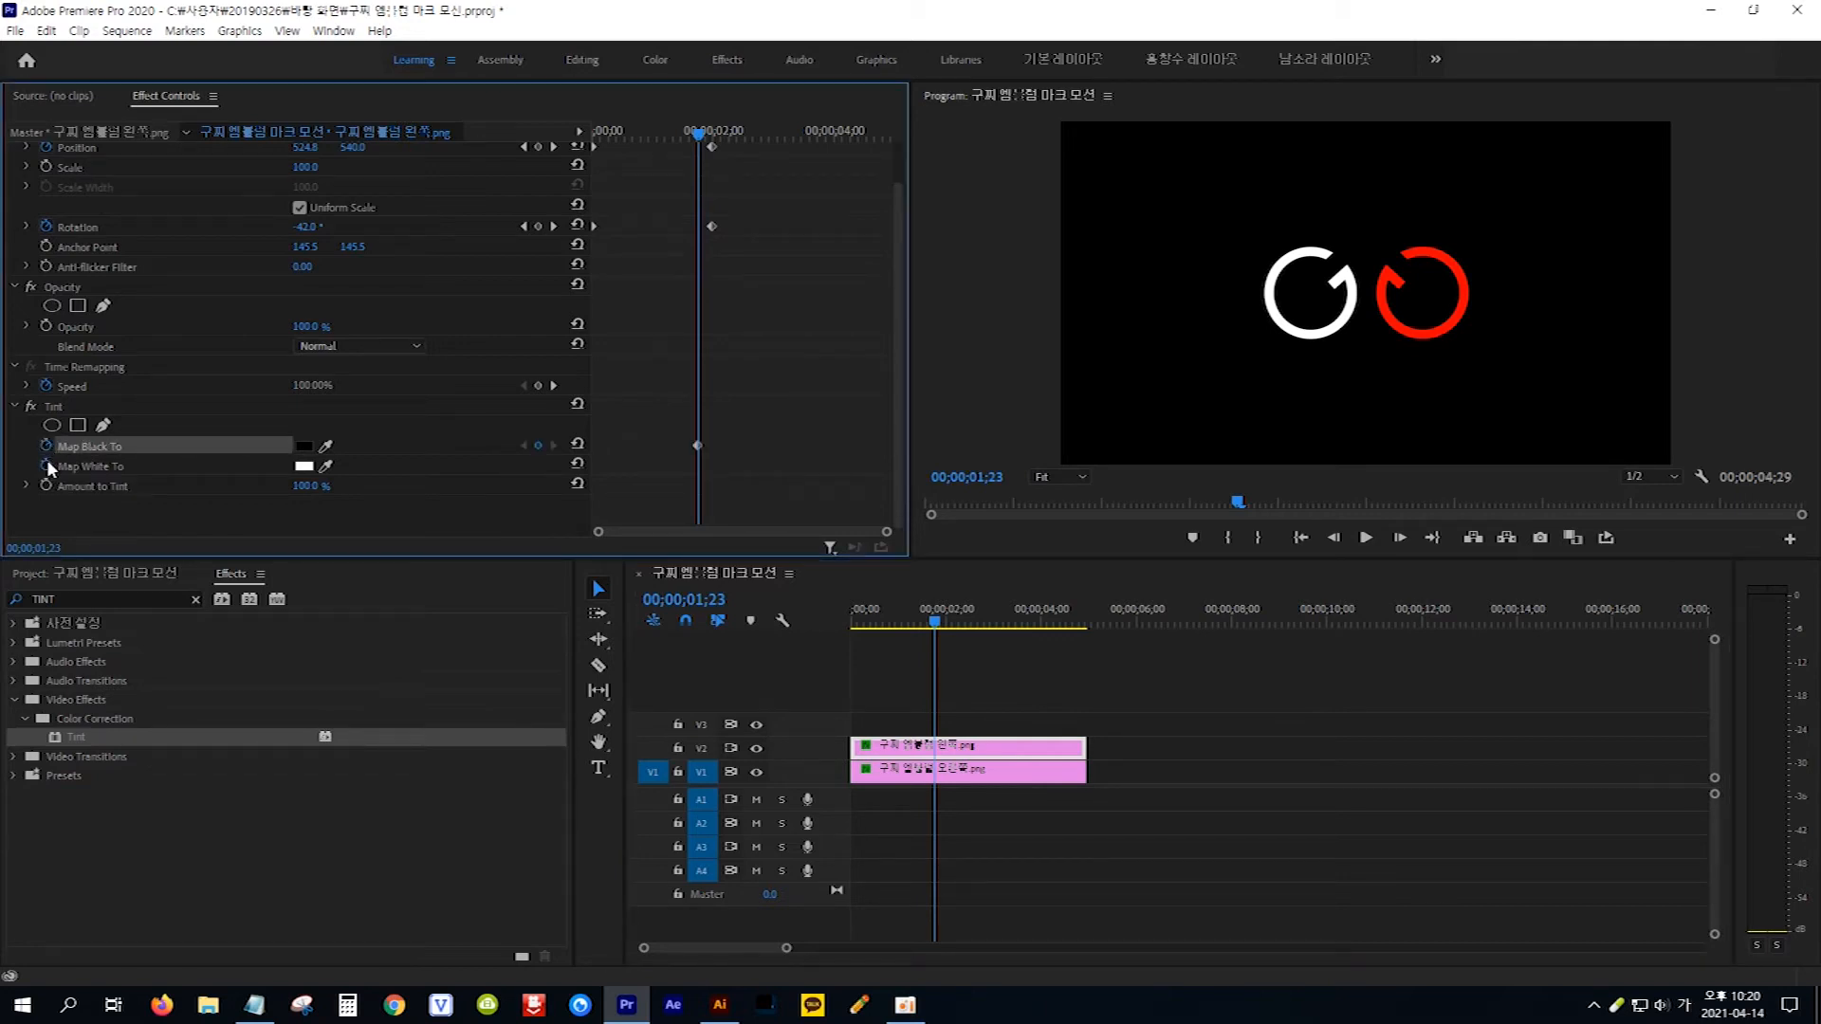
left_click(46, 466)
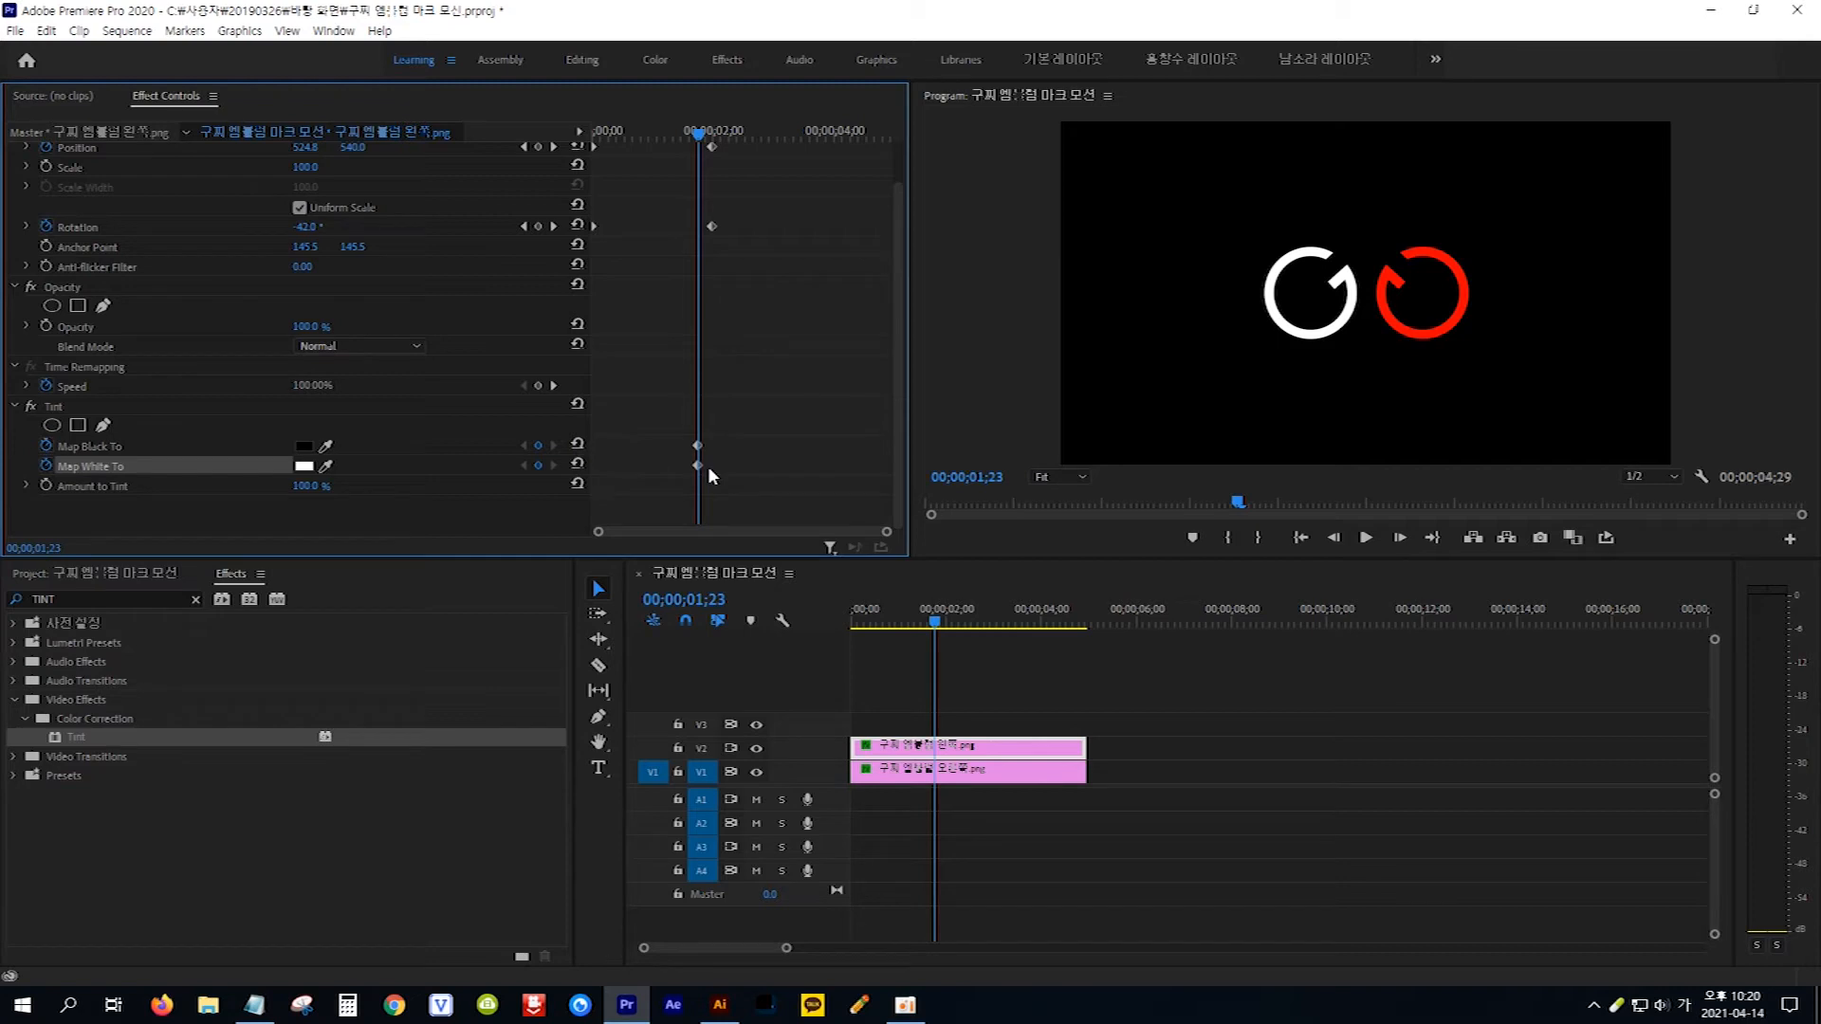
left_click(327, 447)
left_click_drag(332, 436, 1273, 312)
Step: Set the 왼쪽 clip's Tint Map White To colour to red FF0000 at 00;00;01;23
left_click(303, 467)
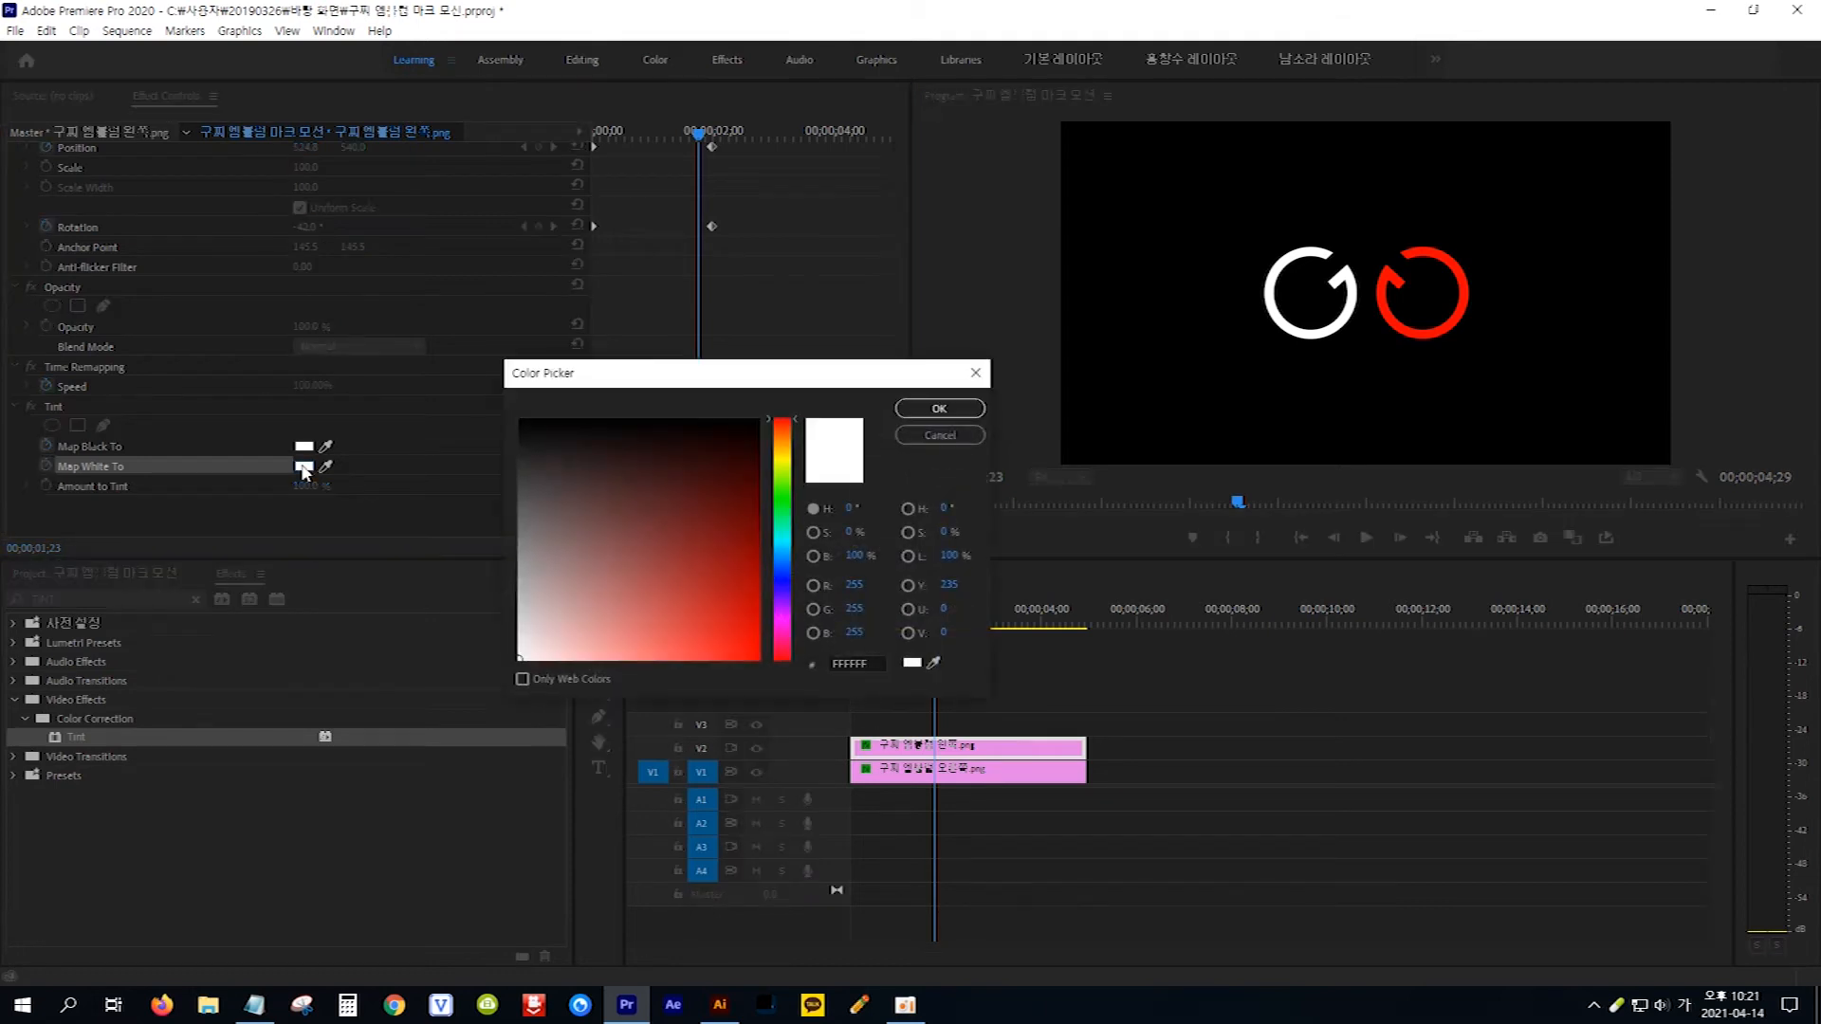
left_click_drag(745, 638, 772, 673)
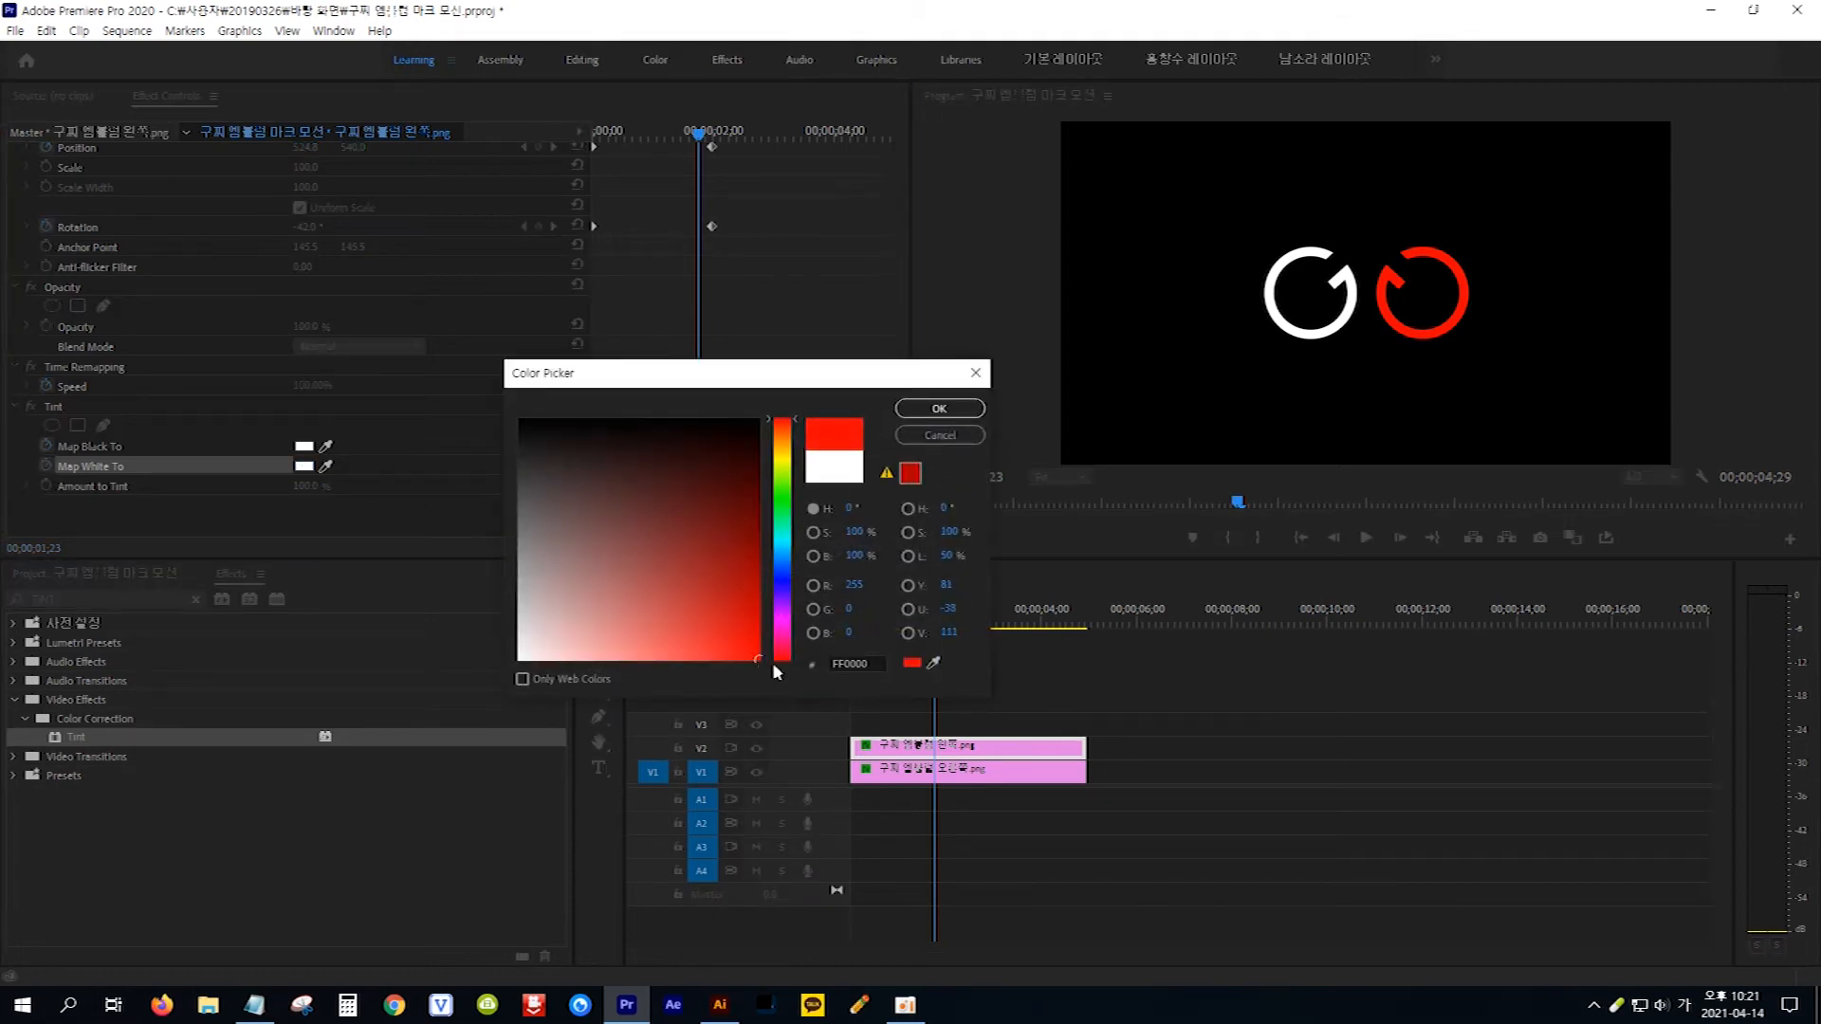
left_click(927, 409)
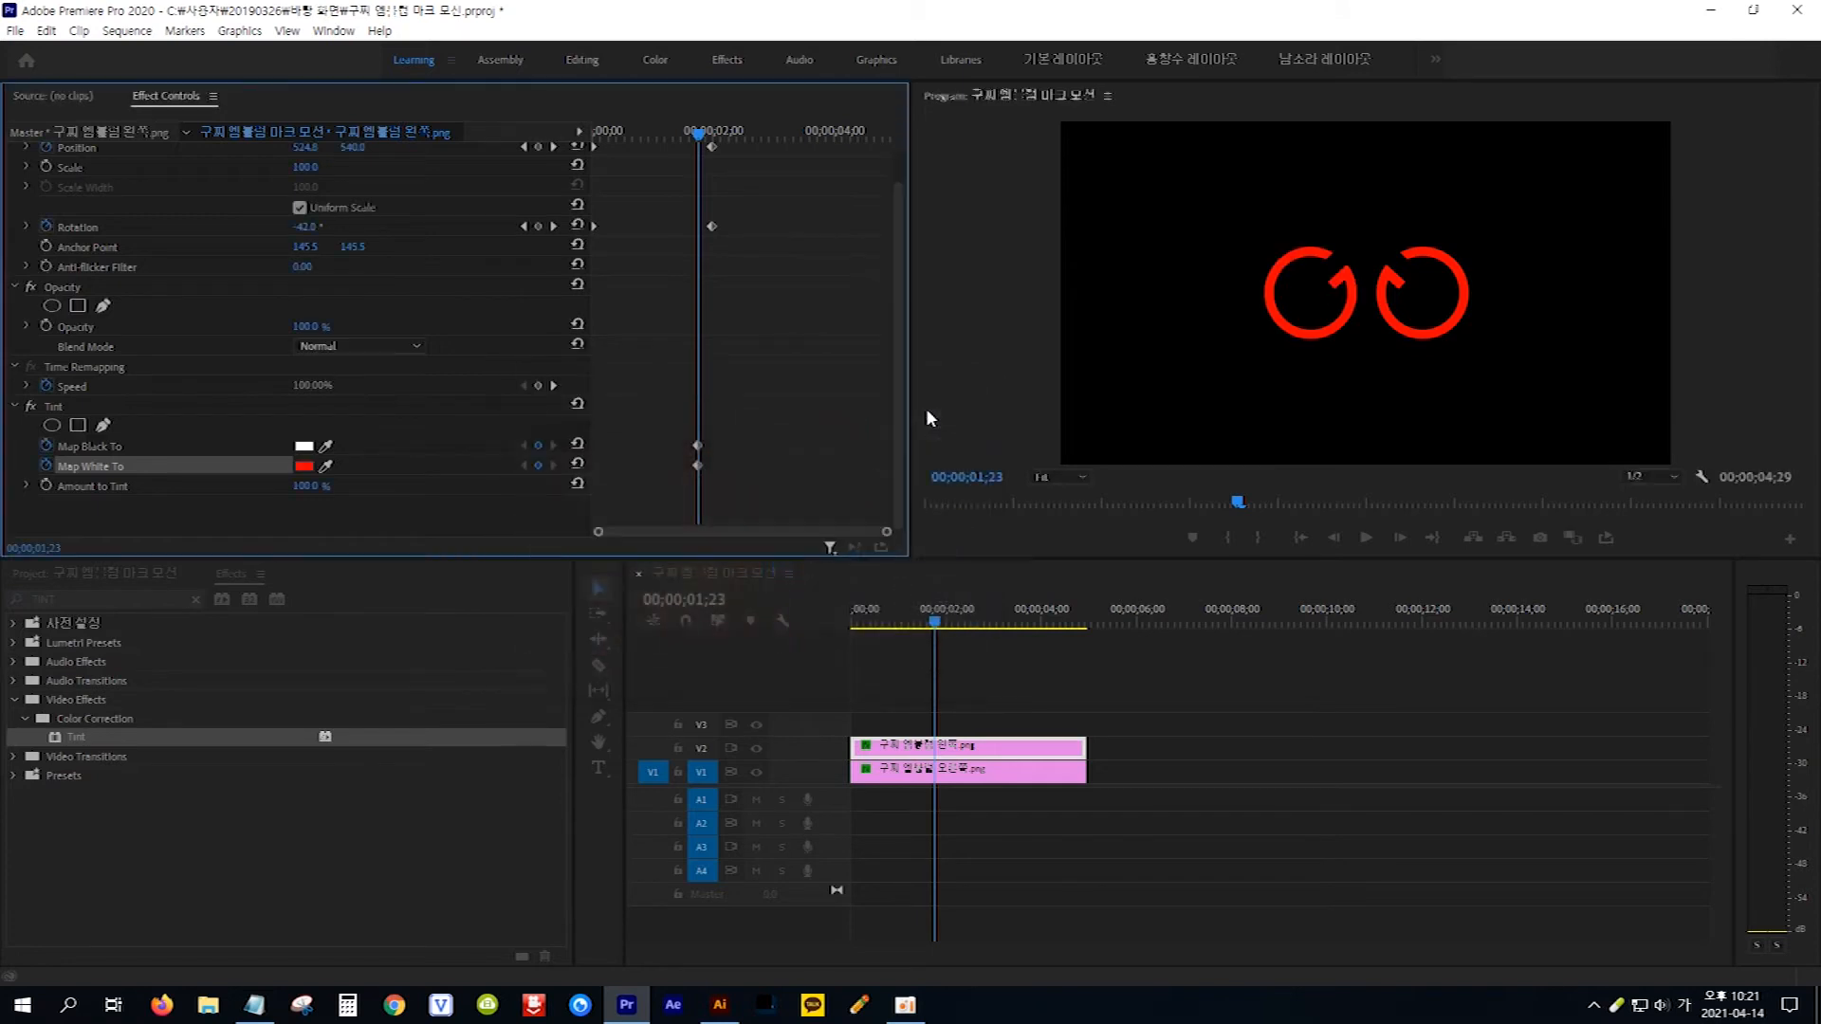
Step: Align the playhead with the 오른쪽 clip's green keyframe at 00;00;01;05 and set the 왼쪽 clip's Map White To colour to green 00FF0C
left_click(975, 777)
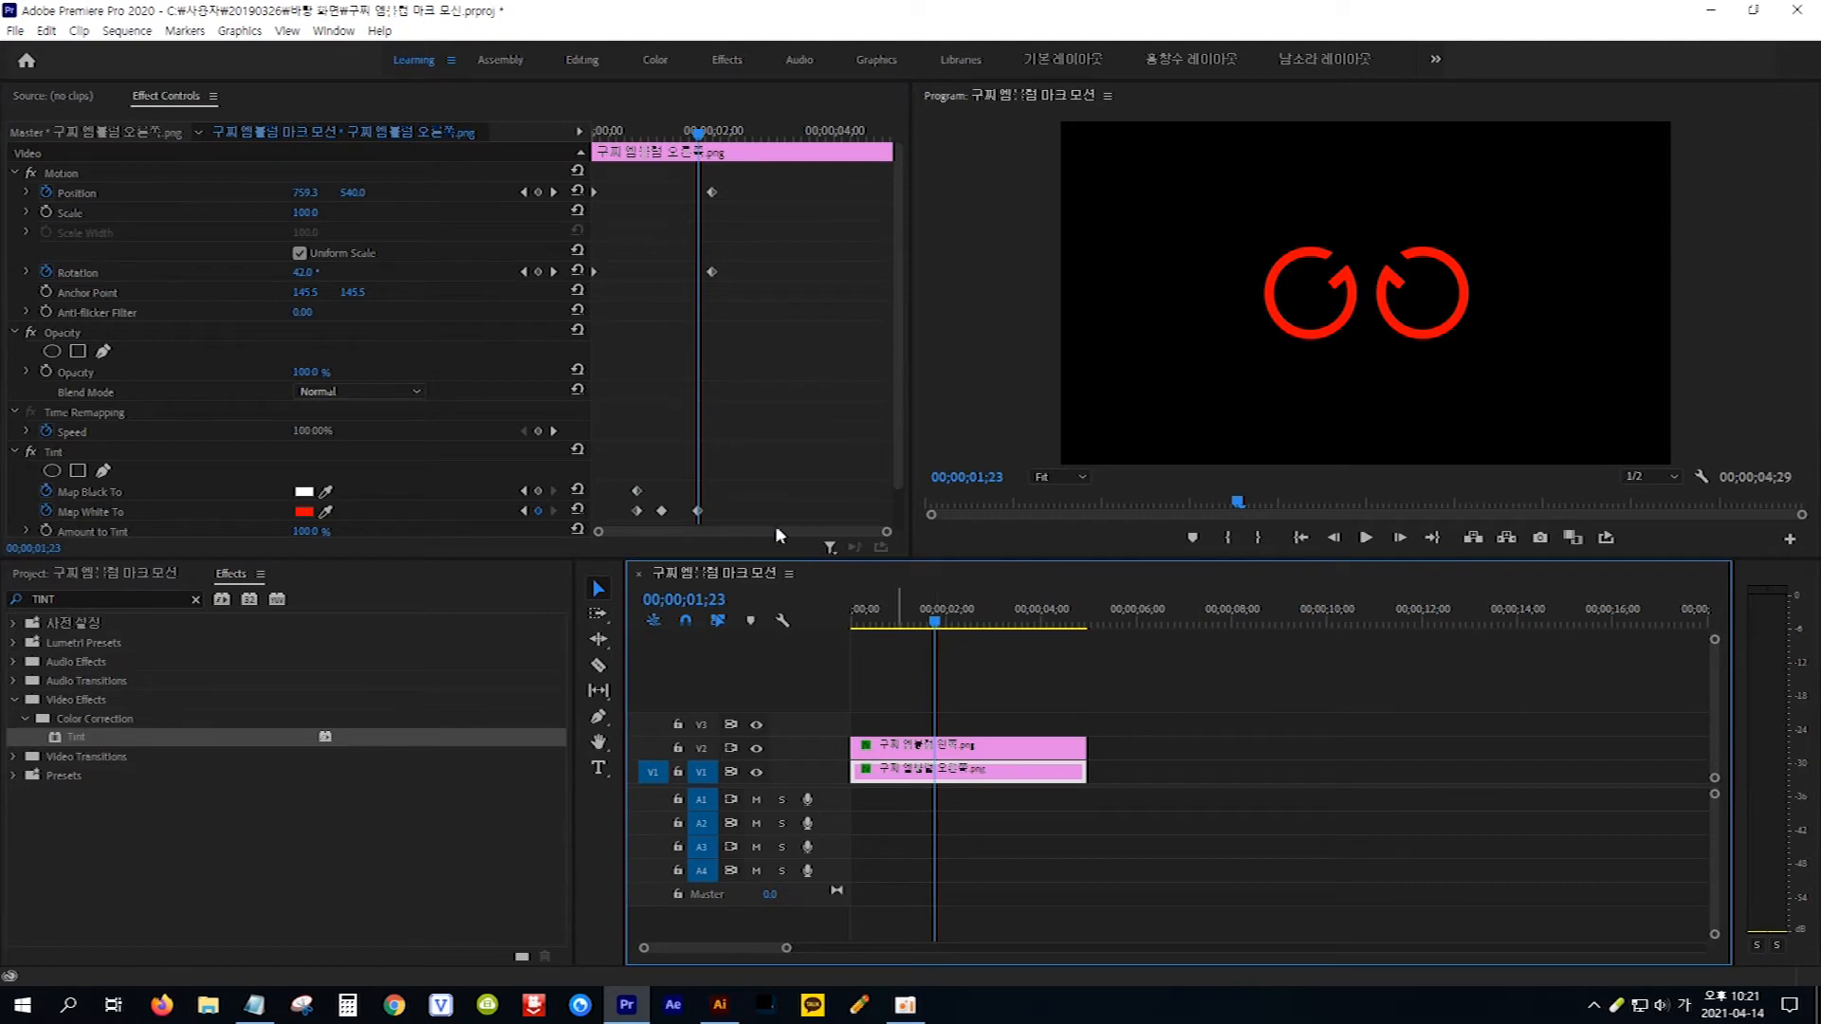
left_click(700, 138)
left_click_drag(699, 138, 663, 140)
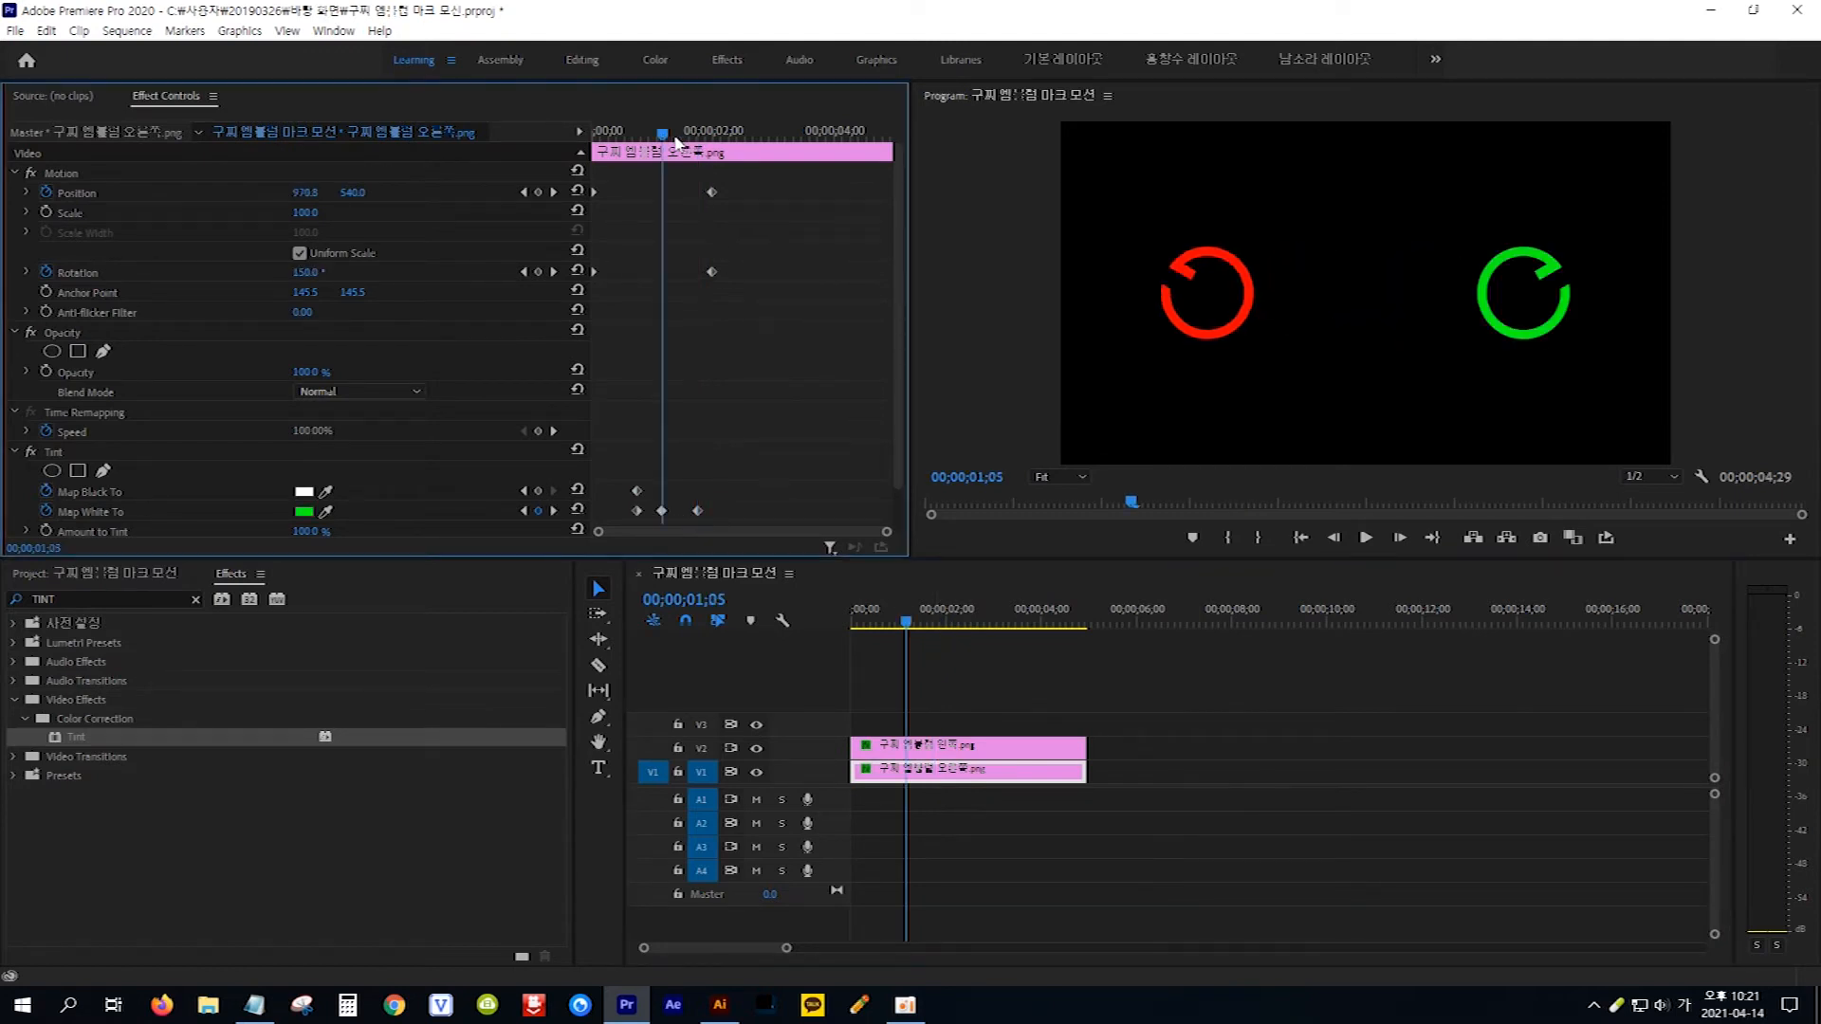
left_click(987, 754)
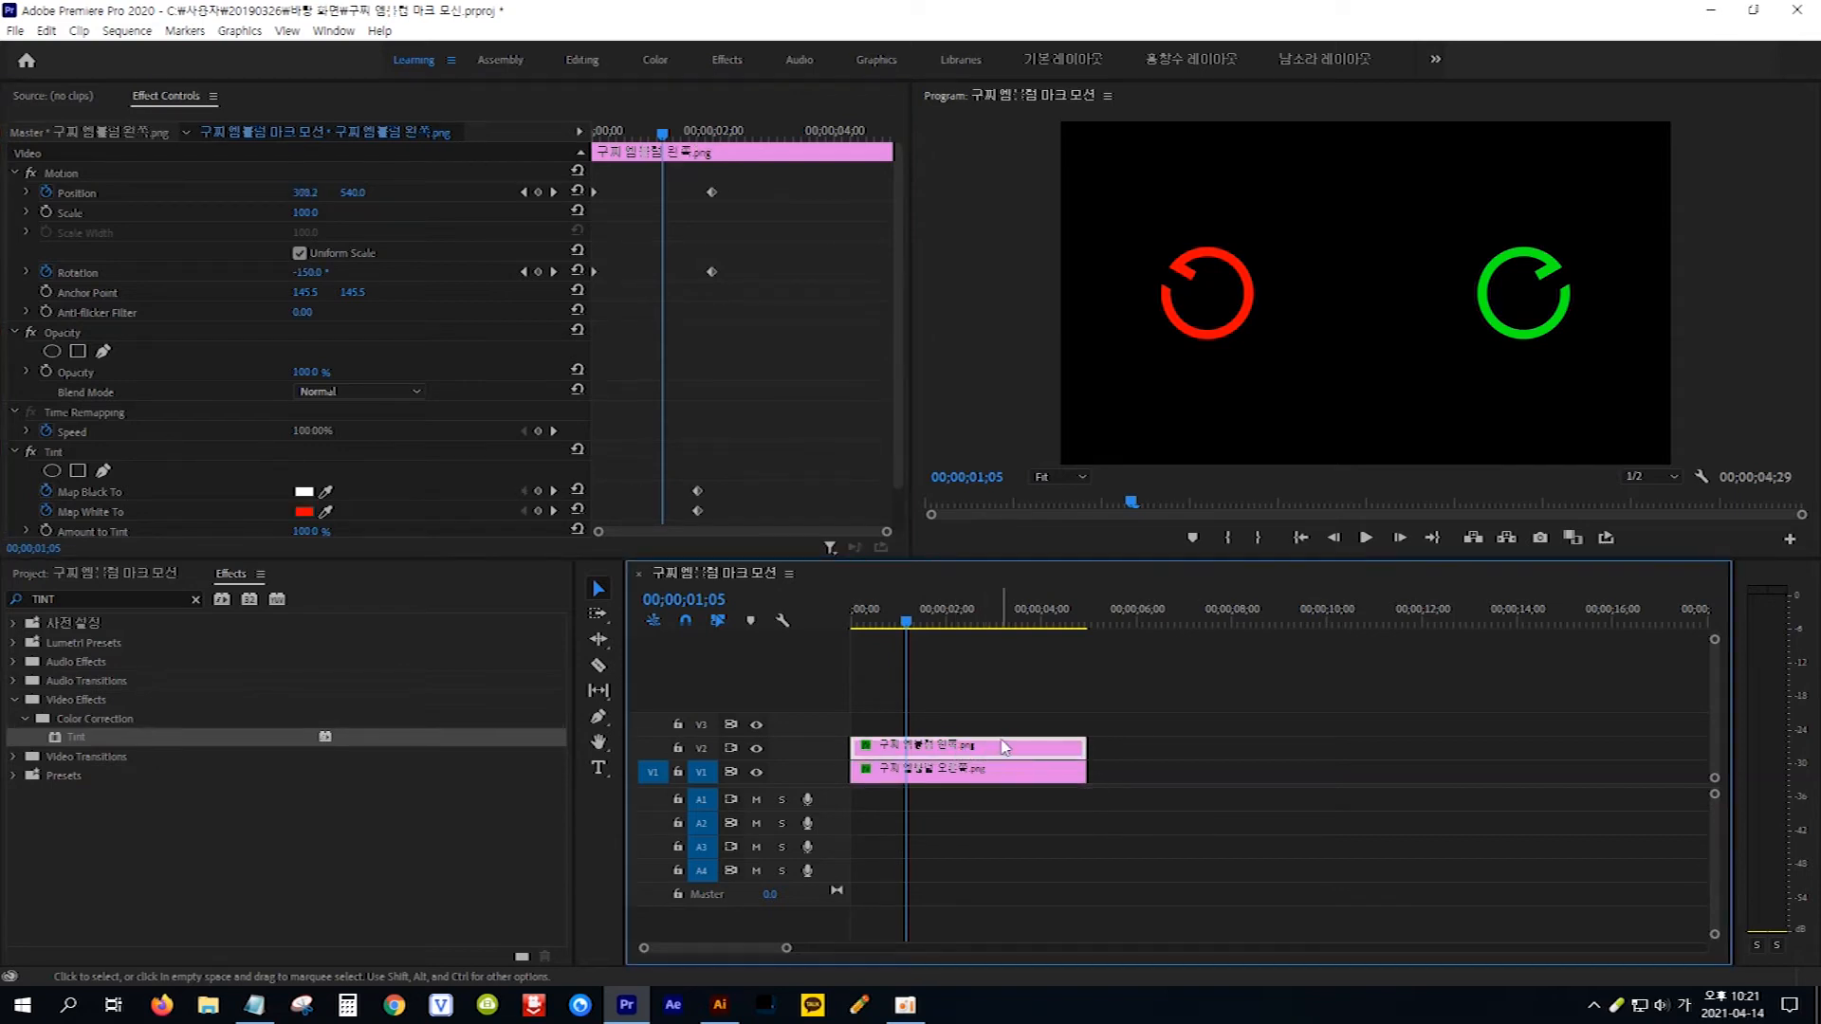
scroll(477, 461, "down", 1)
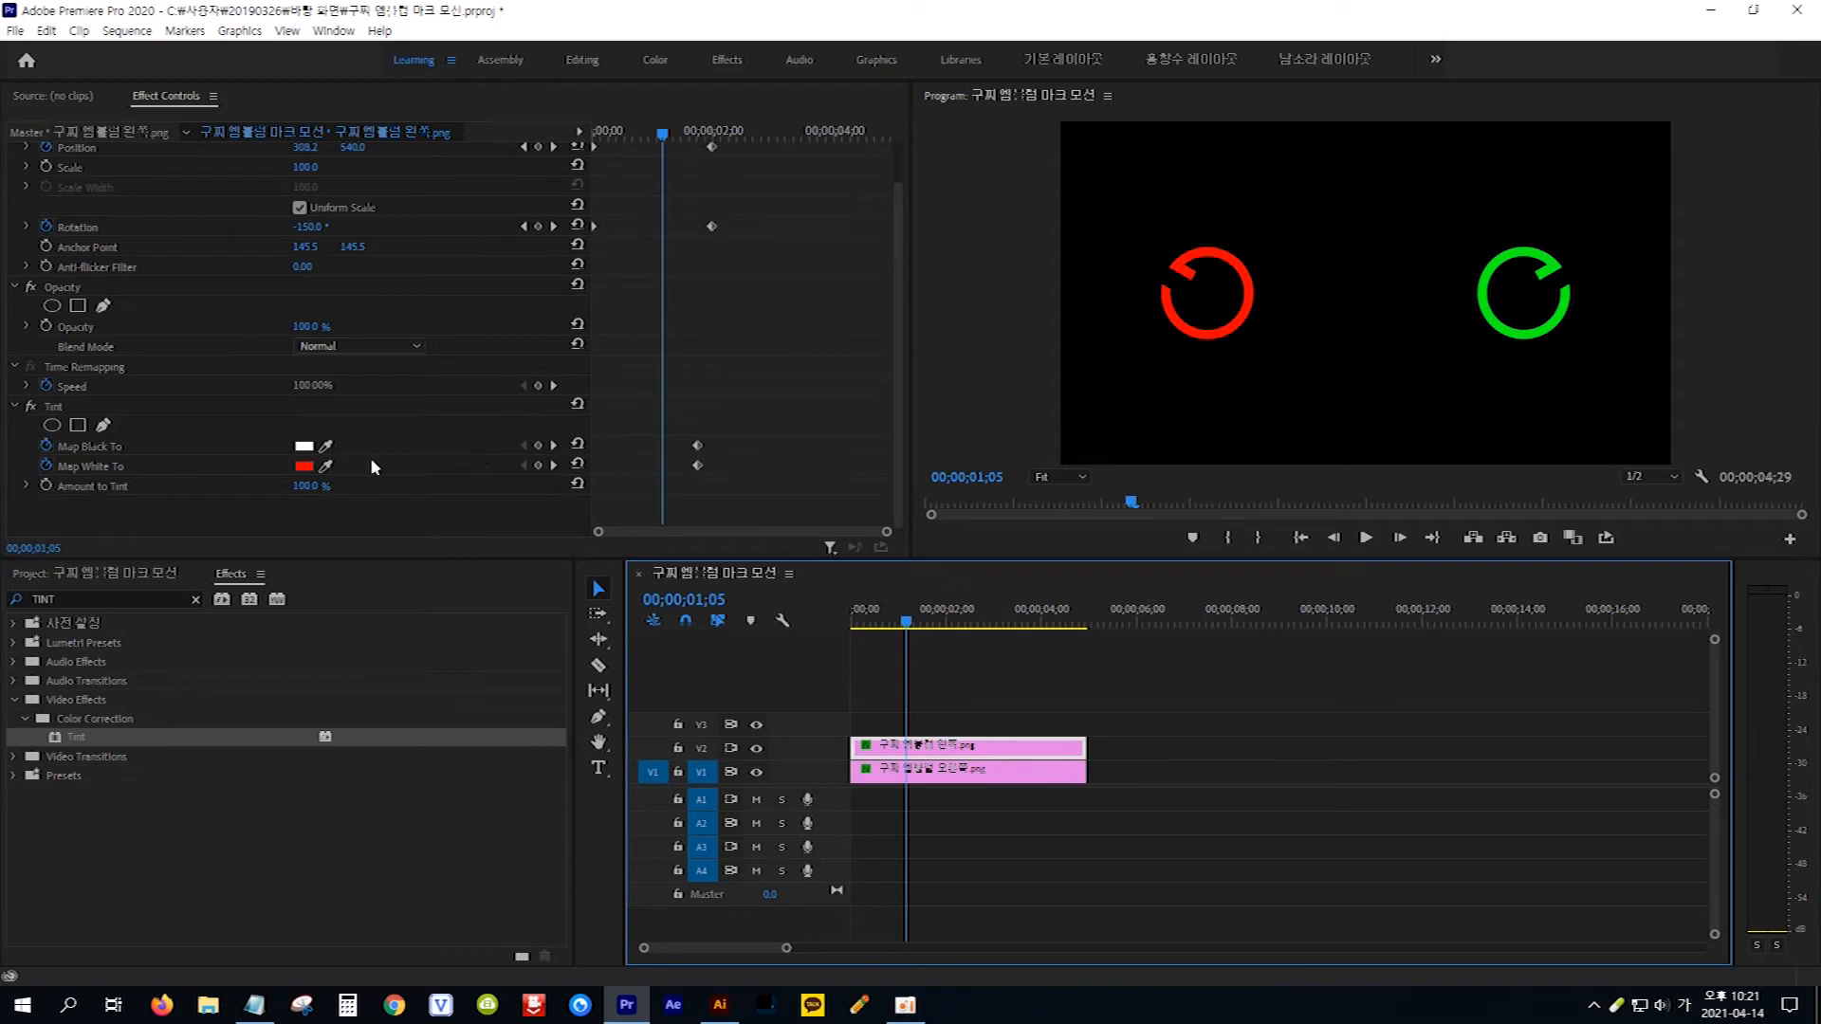
left_click(303, 465)
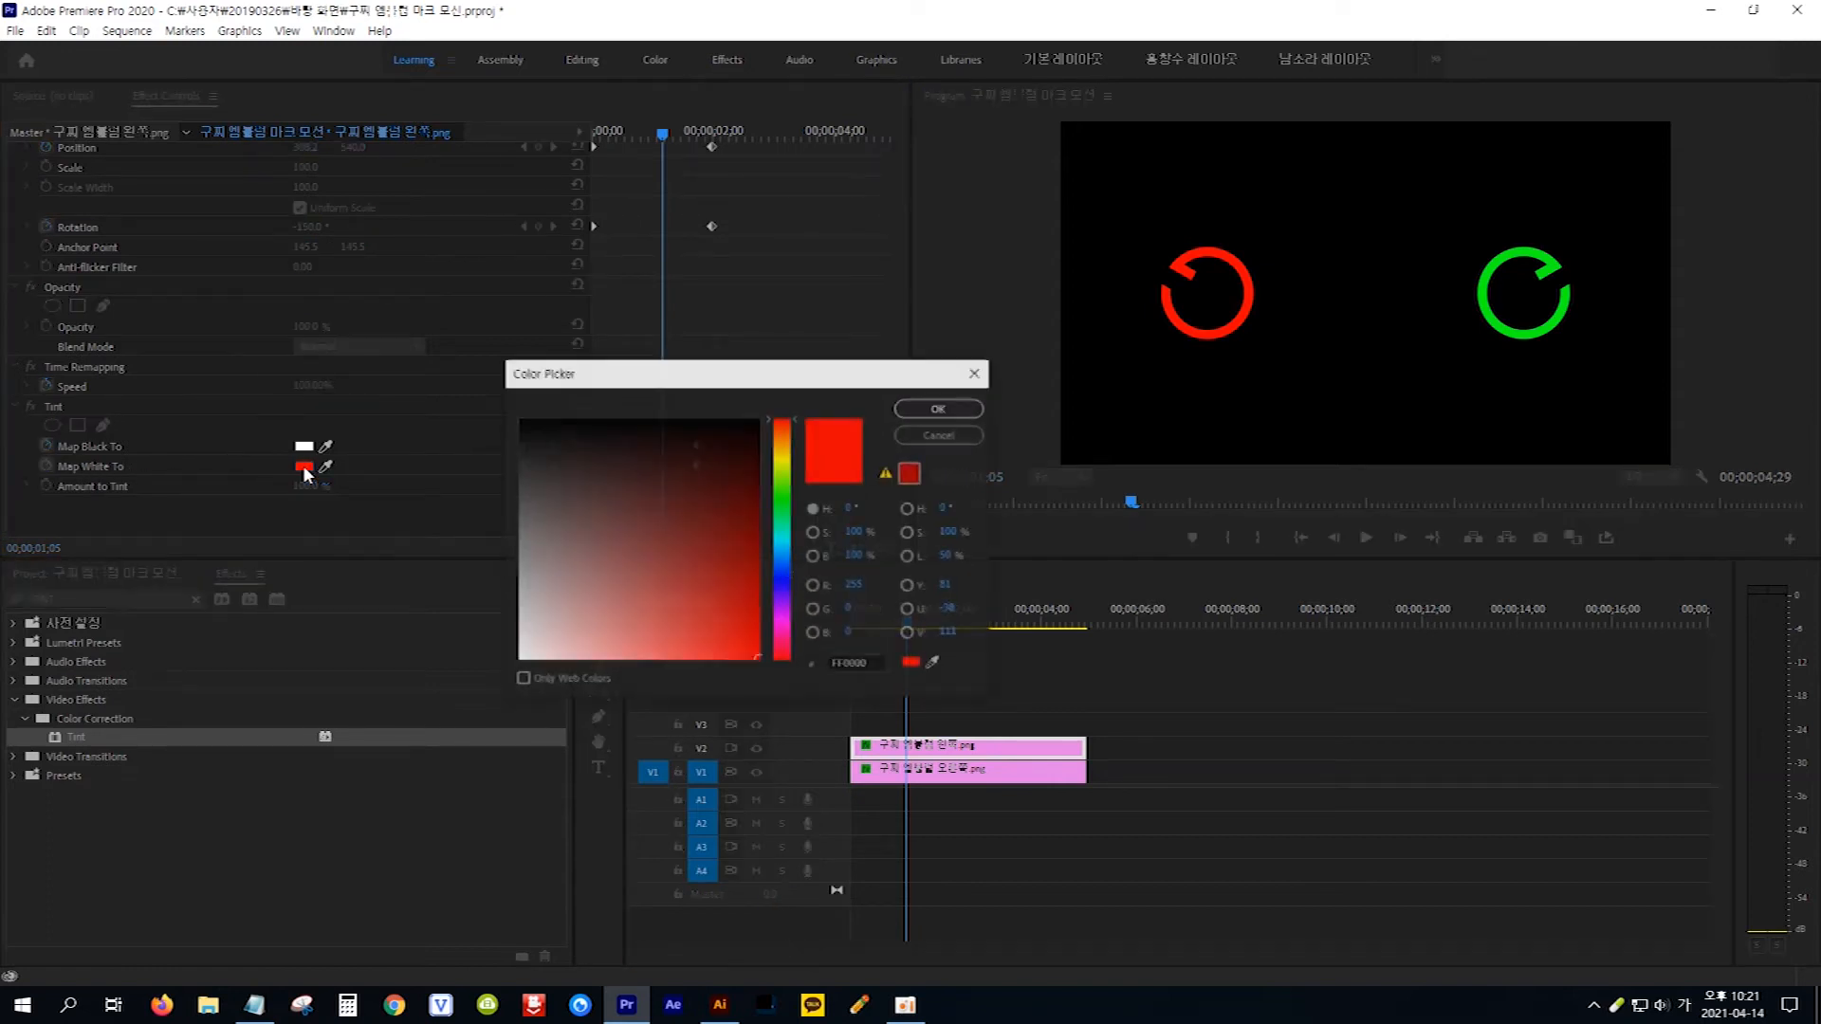
left_click(784, 508)
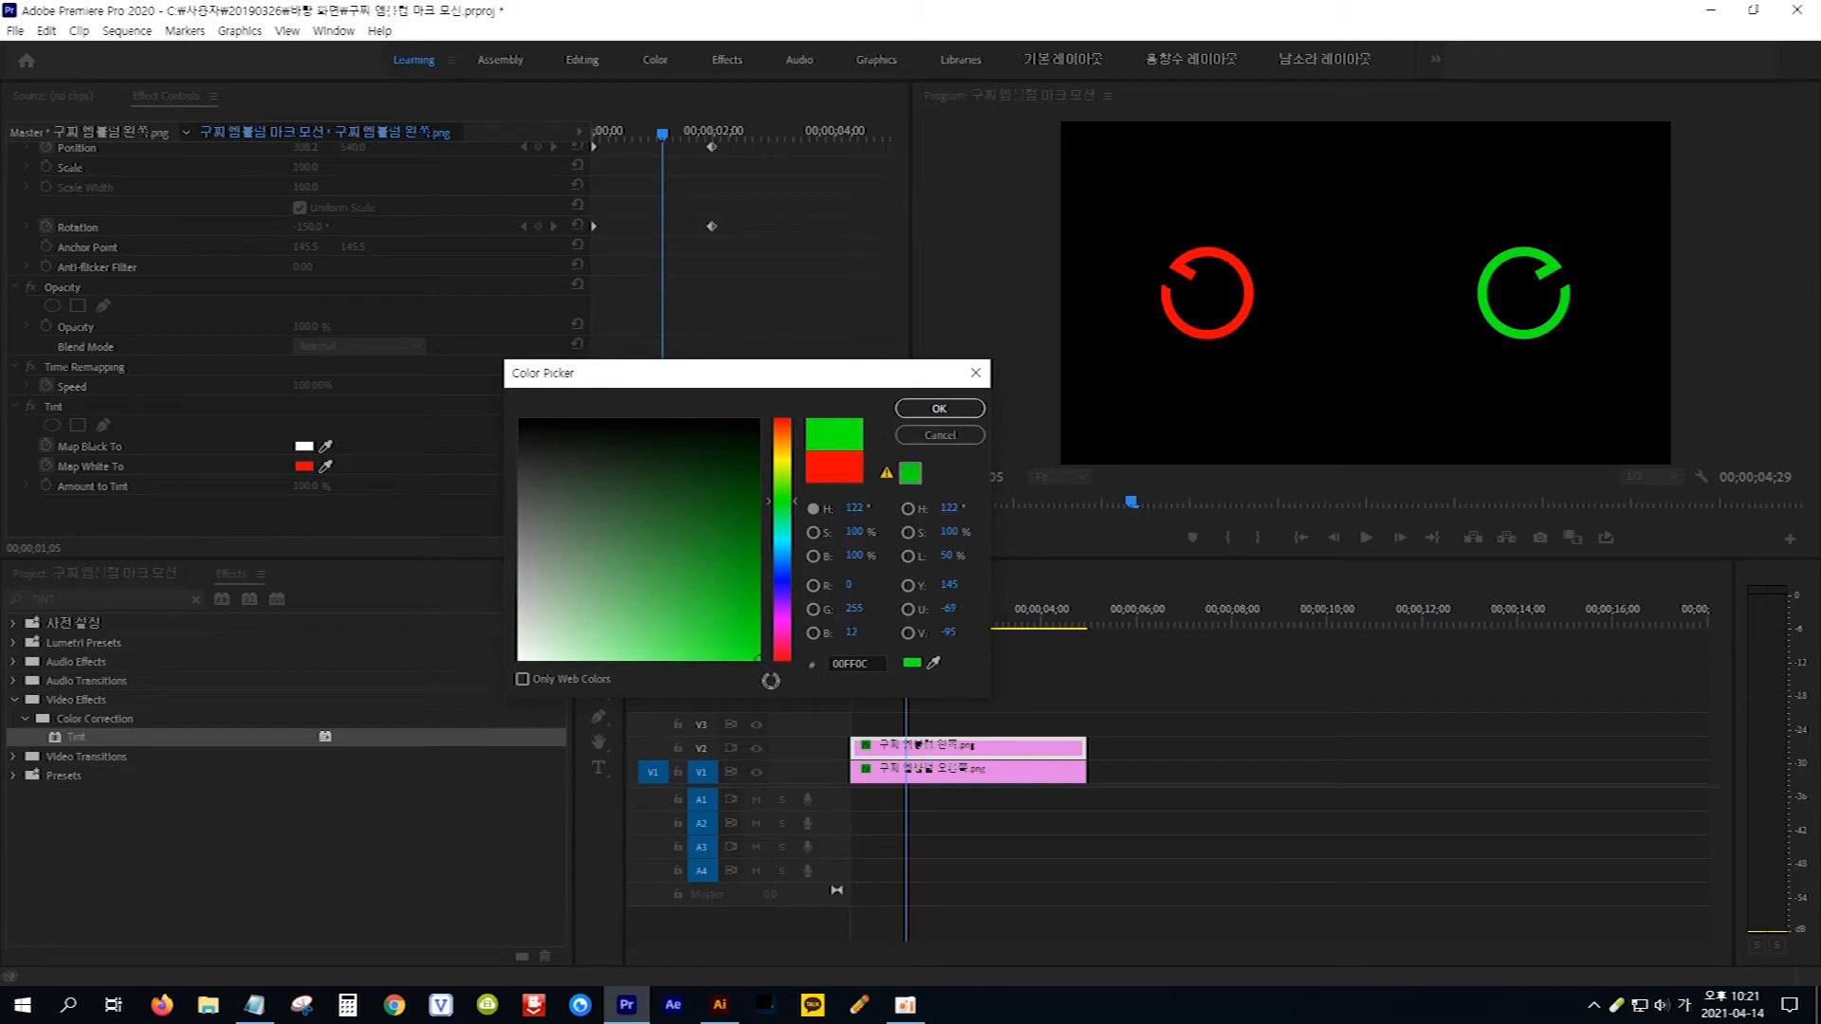
left_click(930, 409)
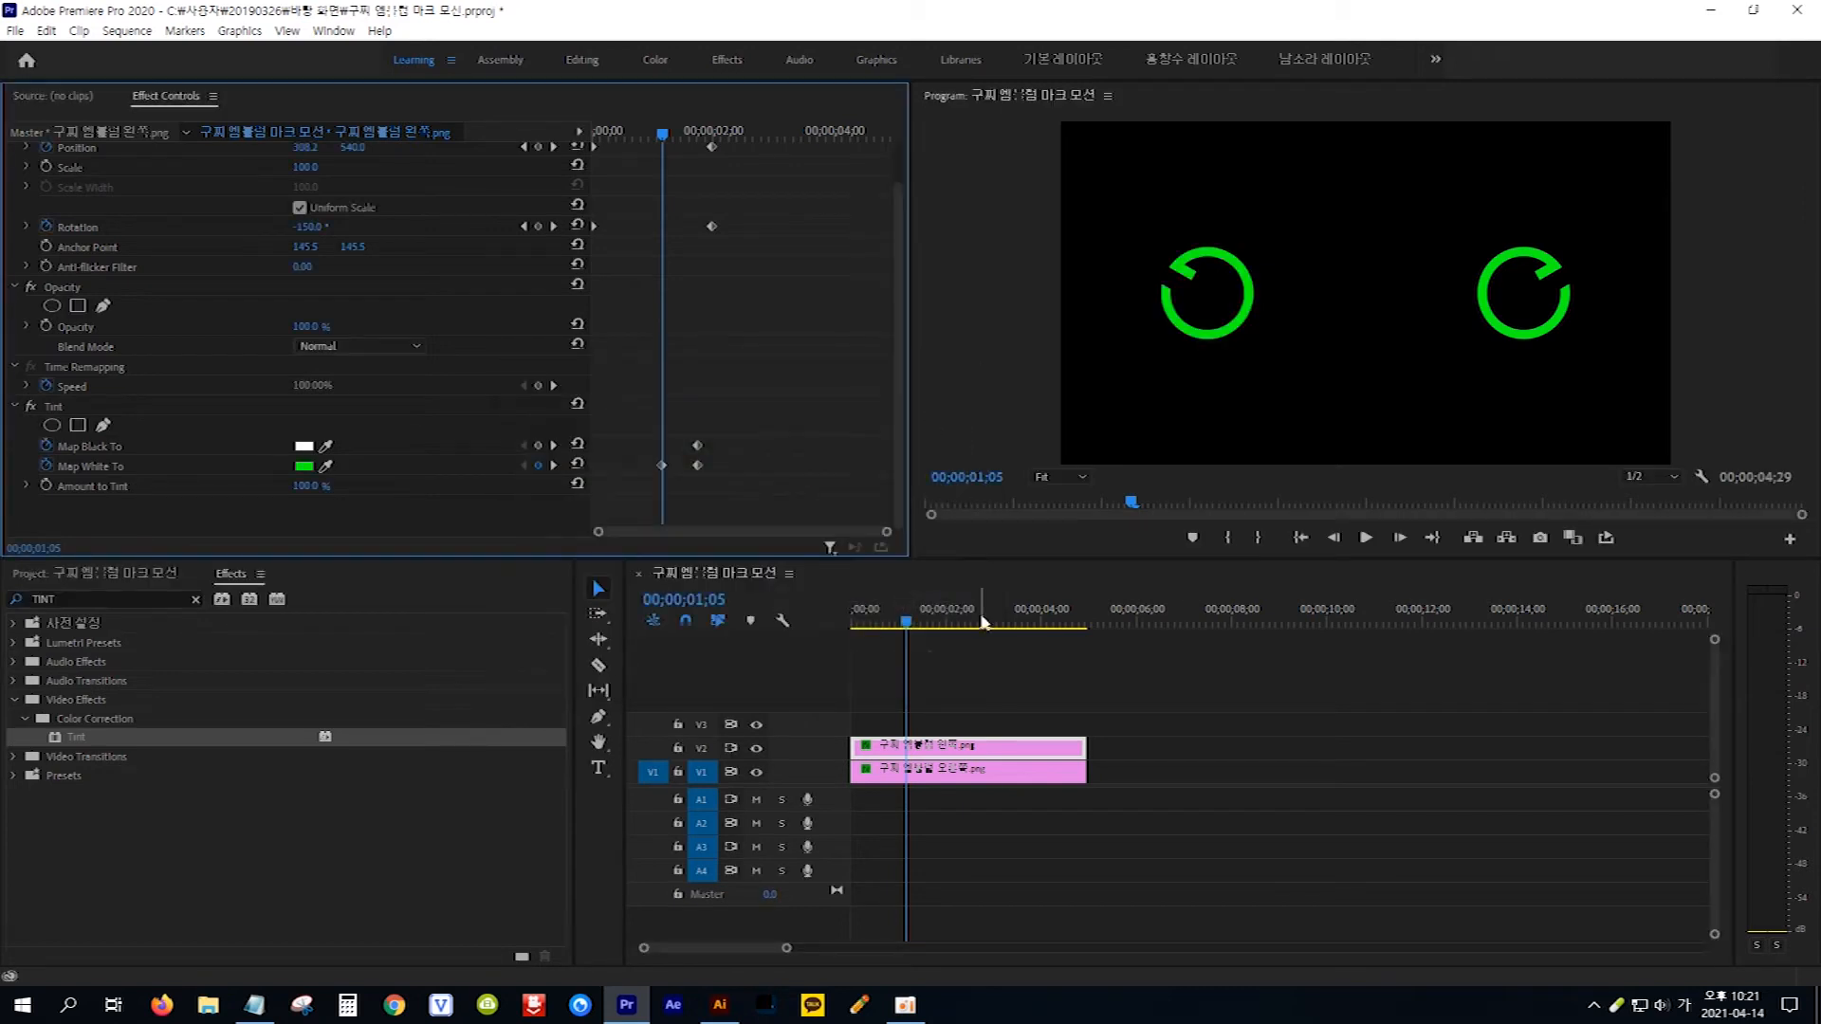
Step: Align the playhead with the 오른쪽 clip's white keyframe at 00;00;00;23 and set the 왼쪽 clip's Tint Map White To colour to white FFFFFF
left_click(908, 623)
mouse_move(908, 623)
left_mouse_down()
mouse_move(839, 622)
mouse_move(956, 634)
mouse_move(847, 641)
mouse_move(954, 636)
mouse_move(887, 634)
left_mouse_up()
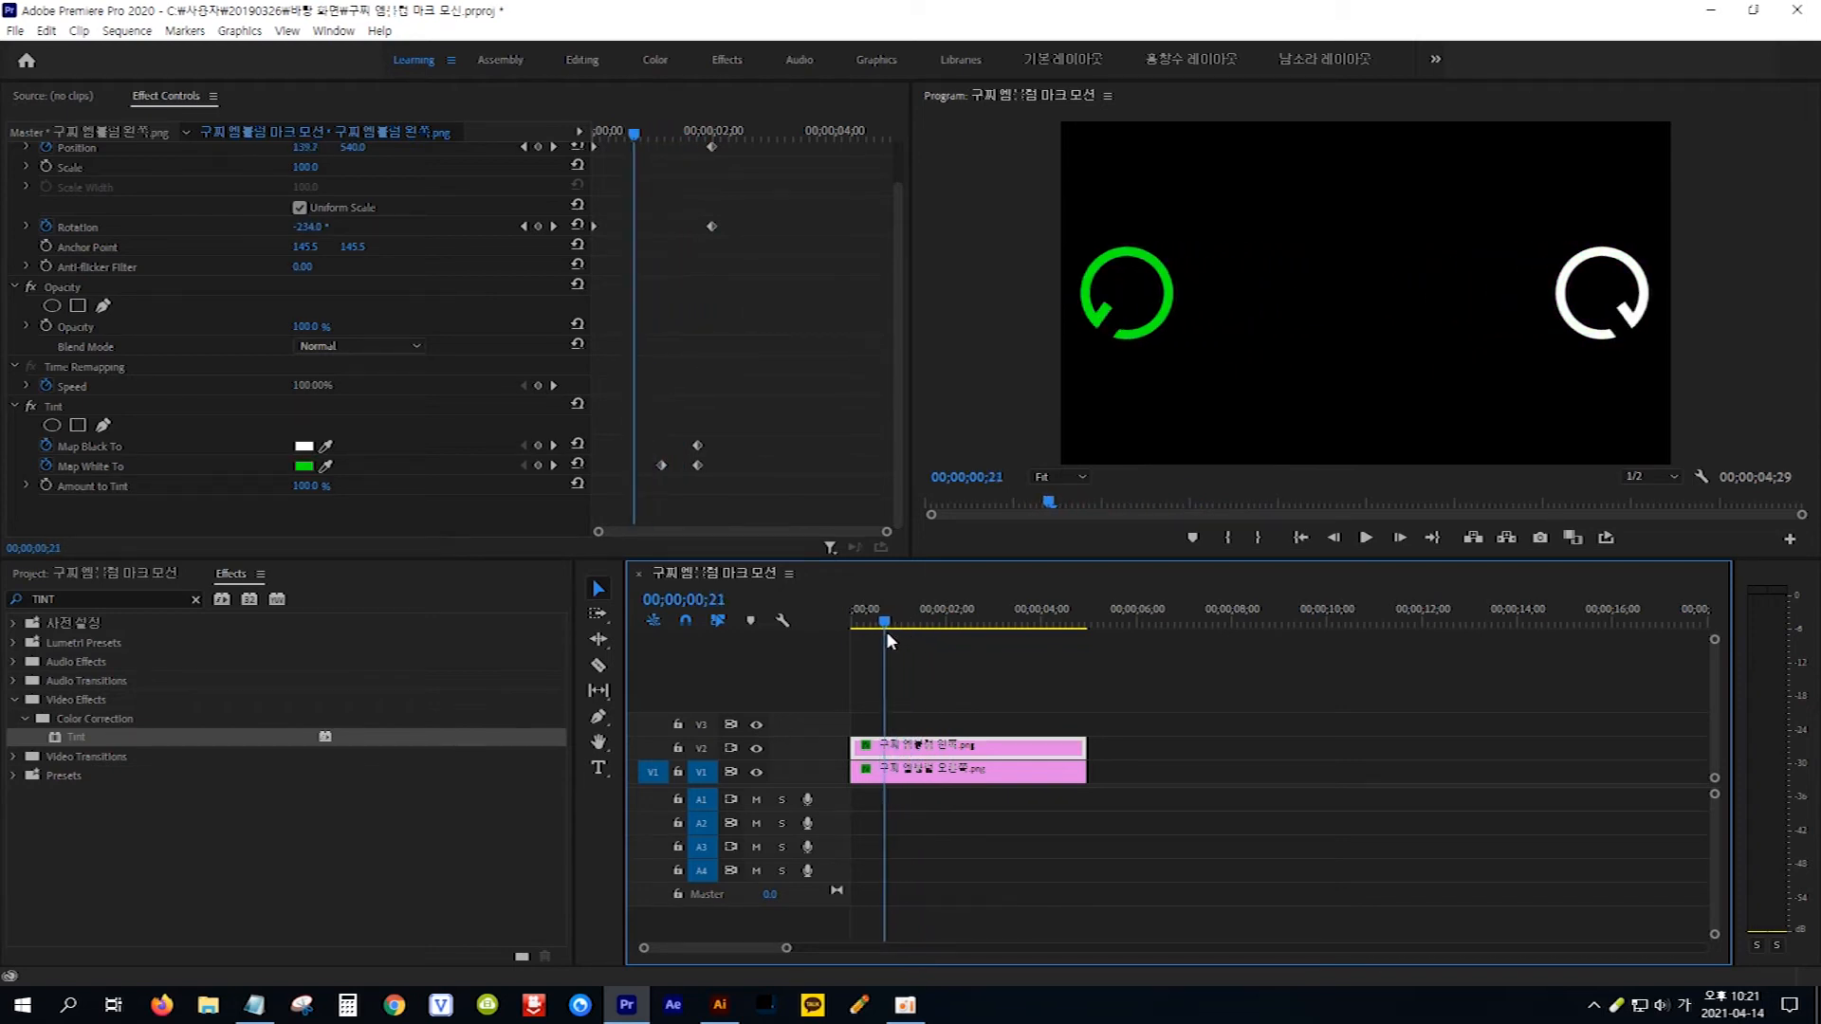
left_click(935, 778)
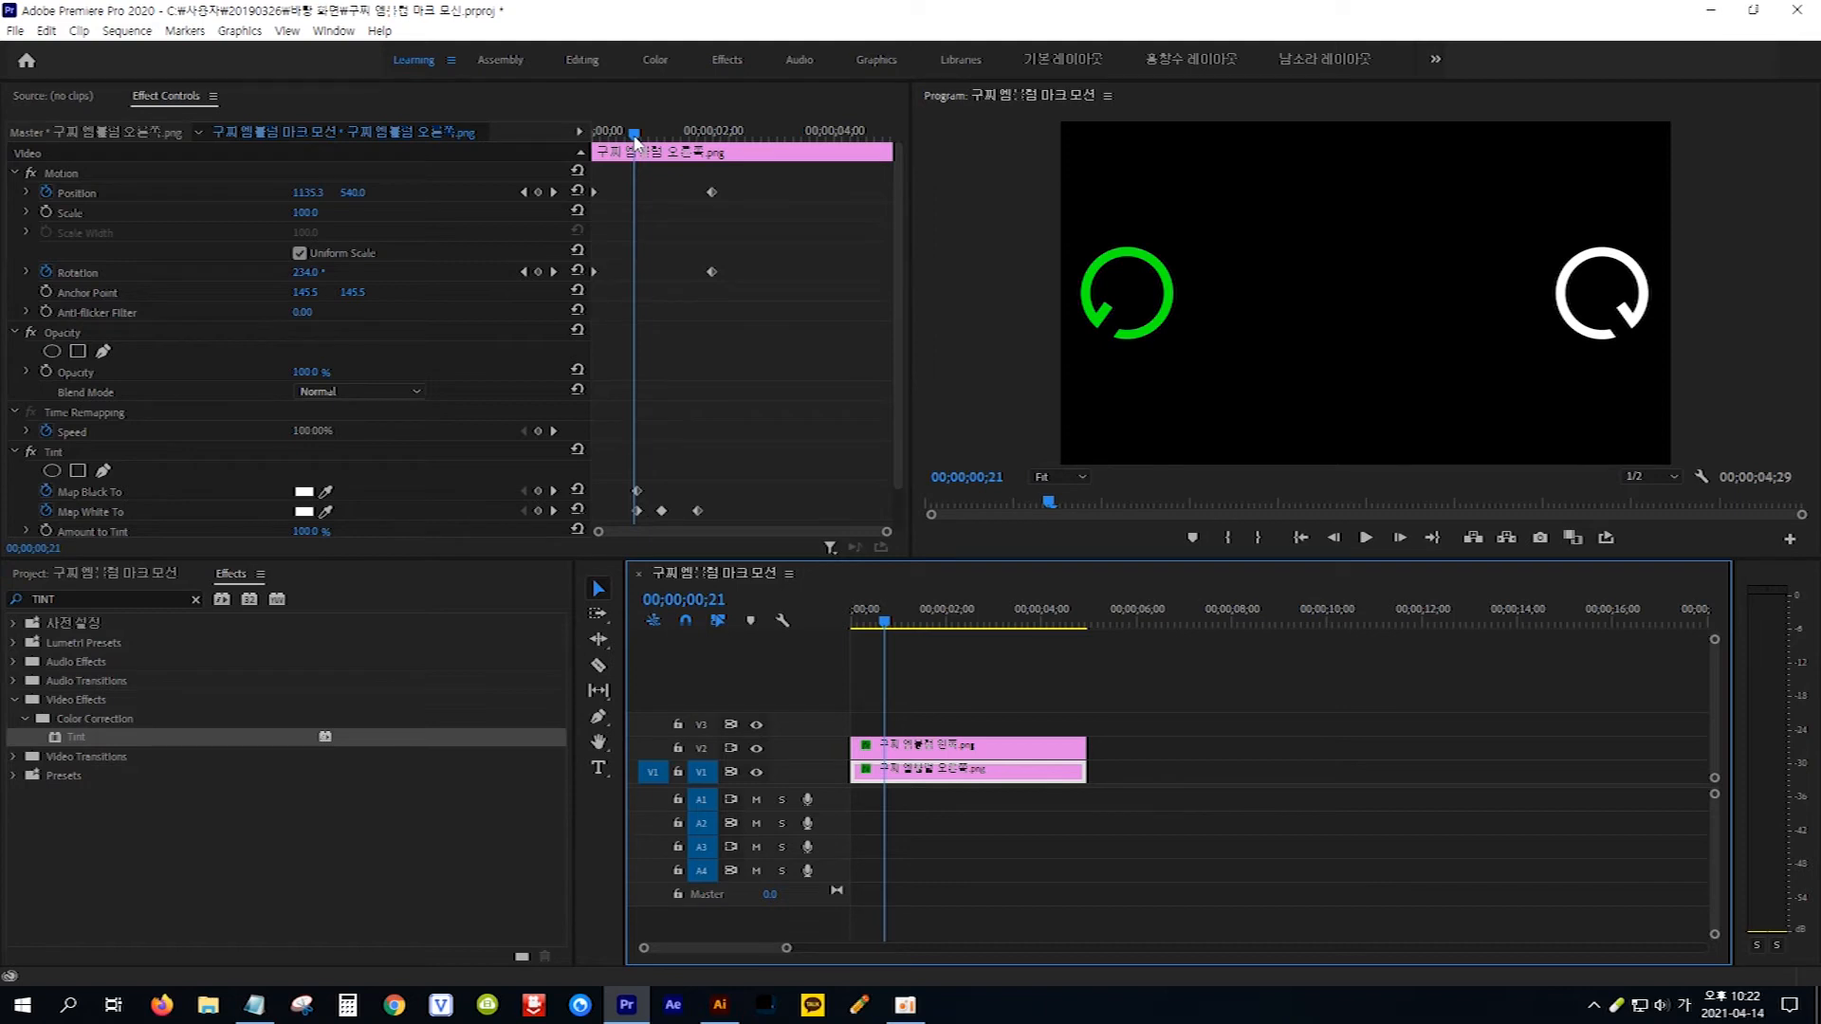
left_click_drag(635, 140, 638, 161)
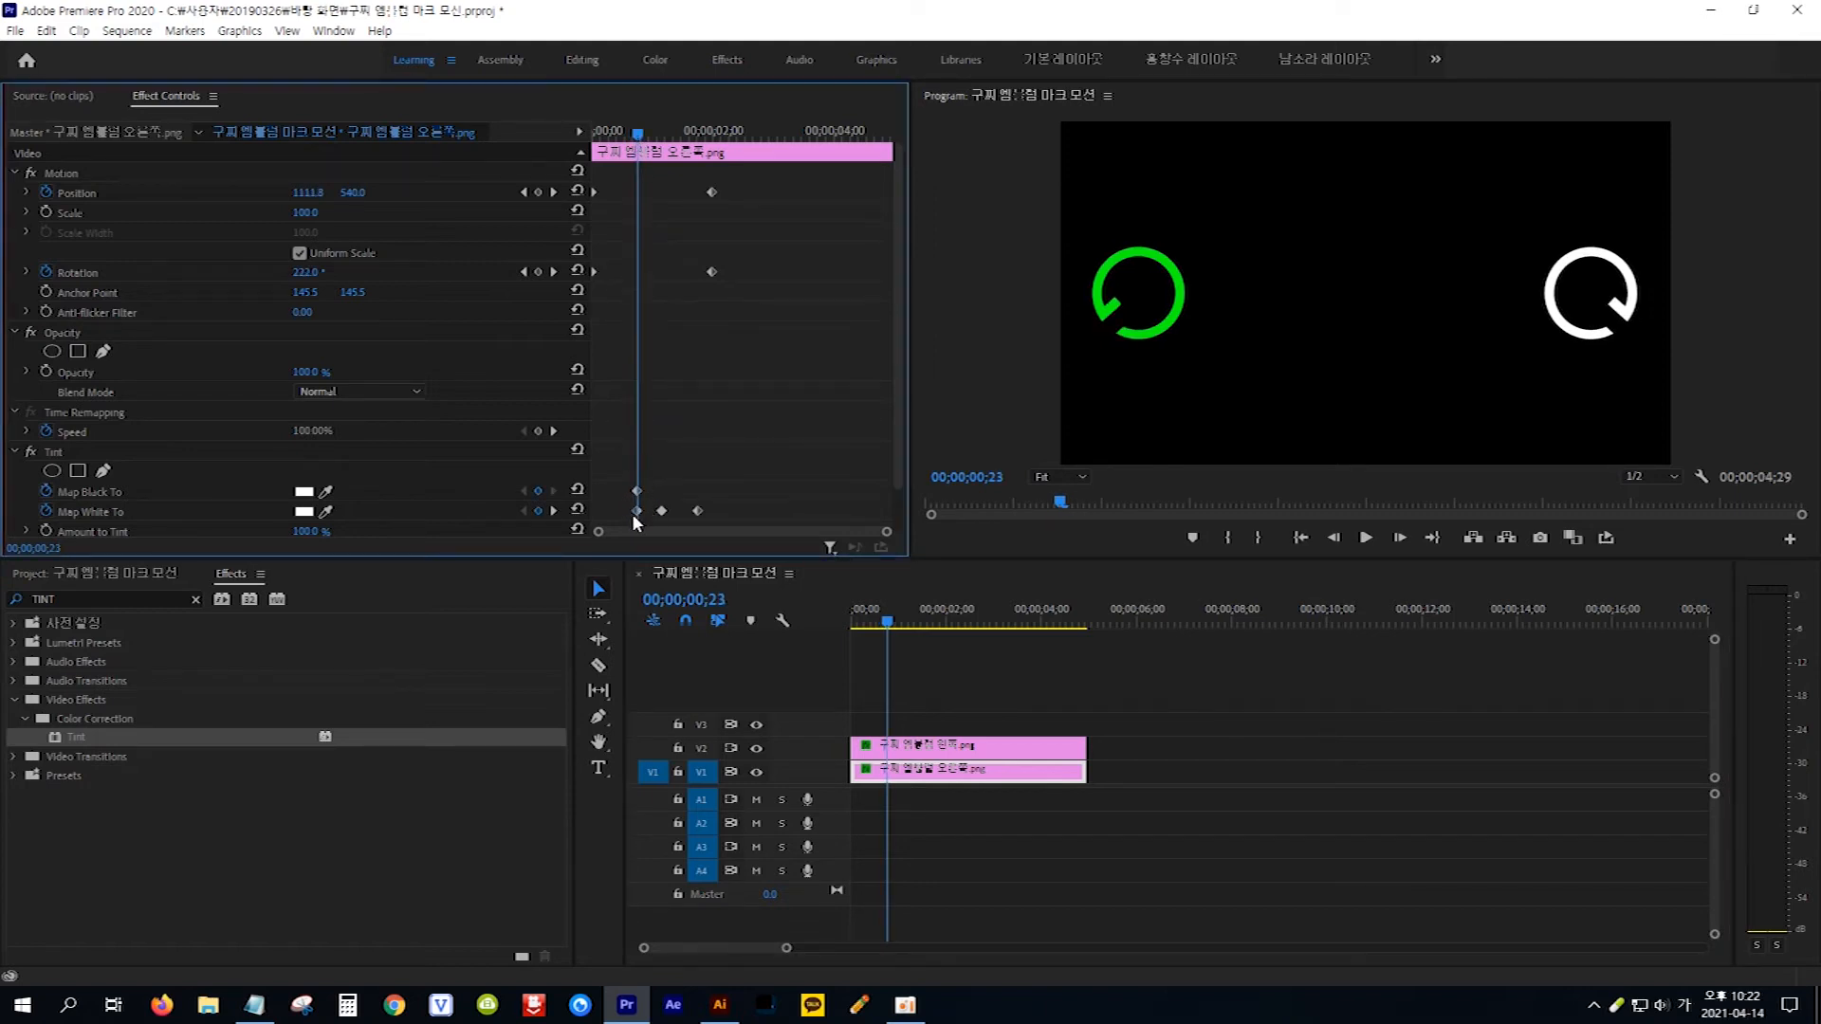
left_click(950, 750)
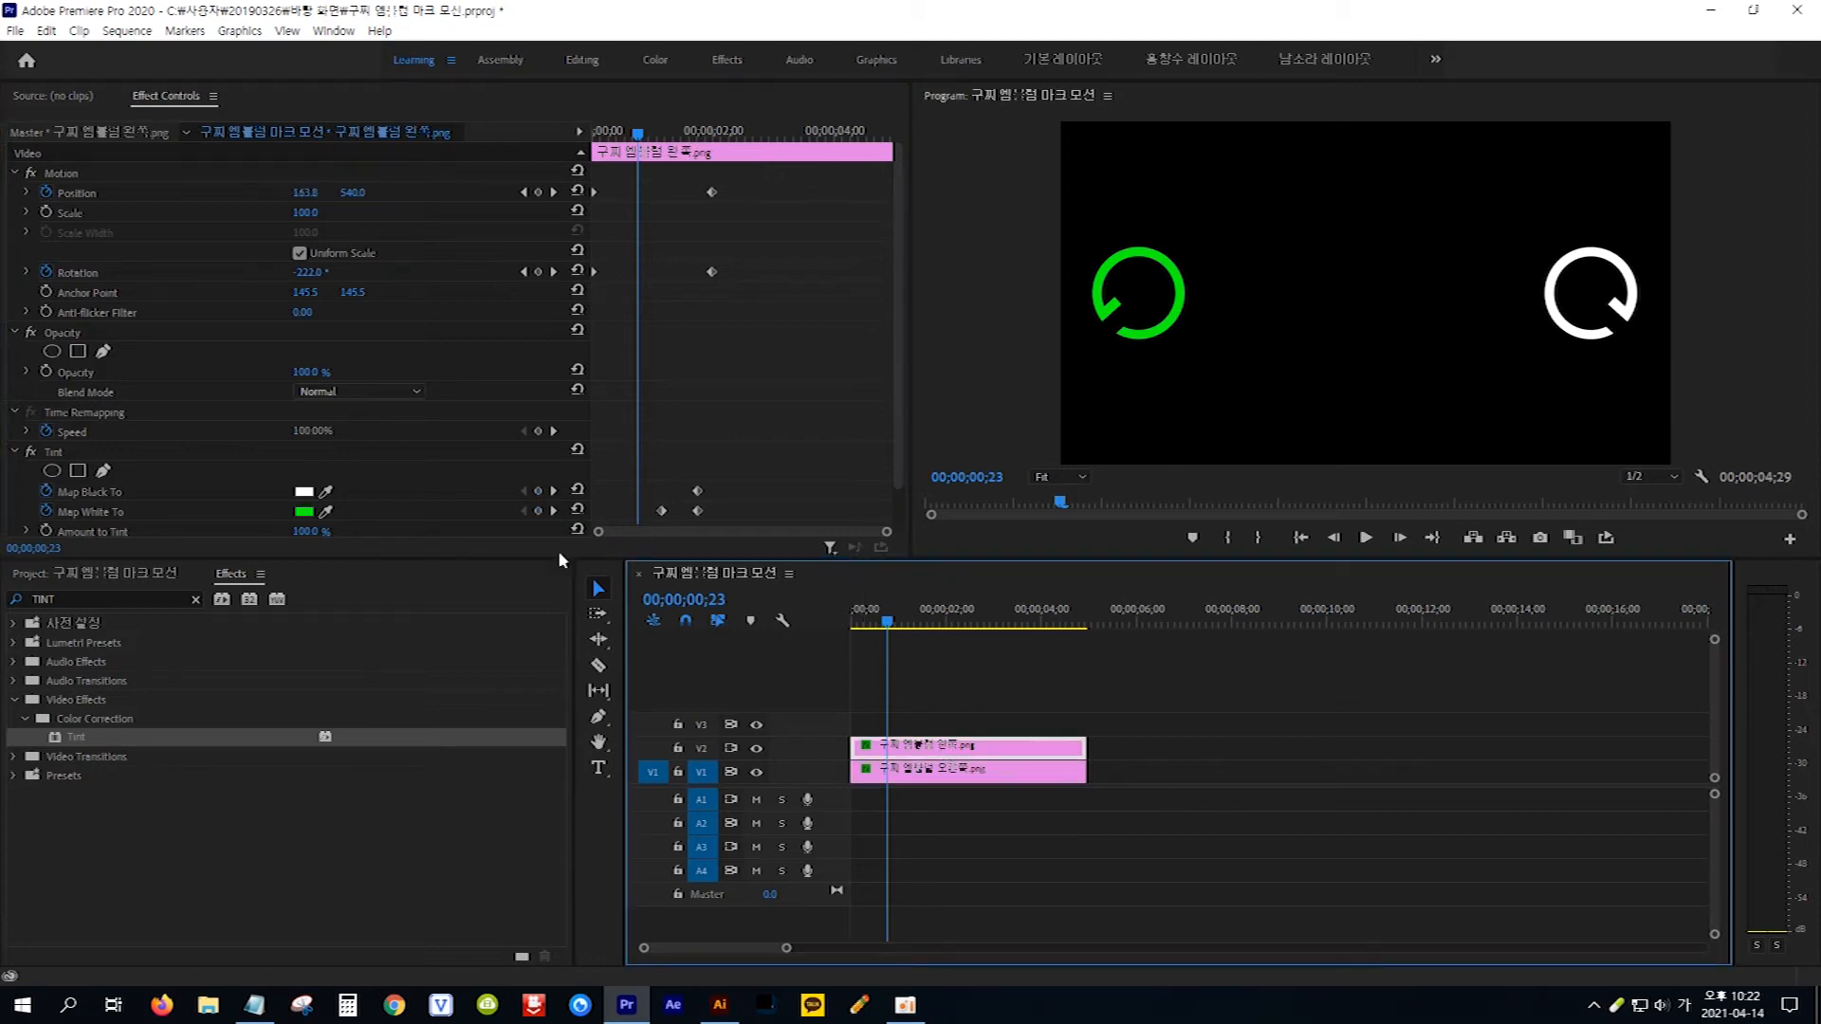
left_click(305, 512)
left_click_drag(554, 652, 520, 659)
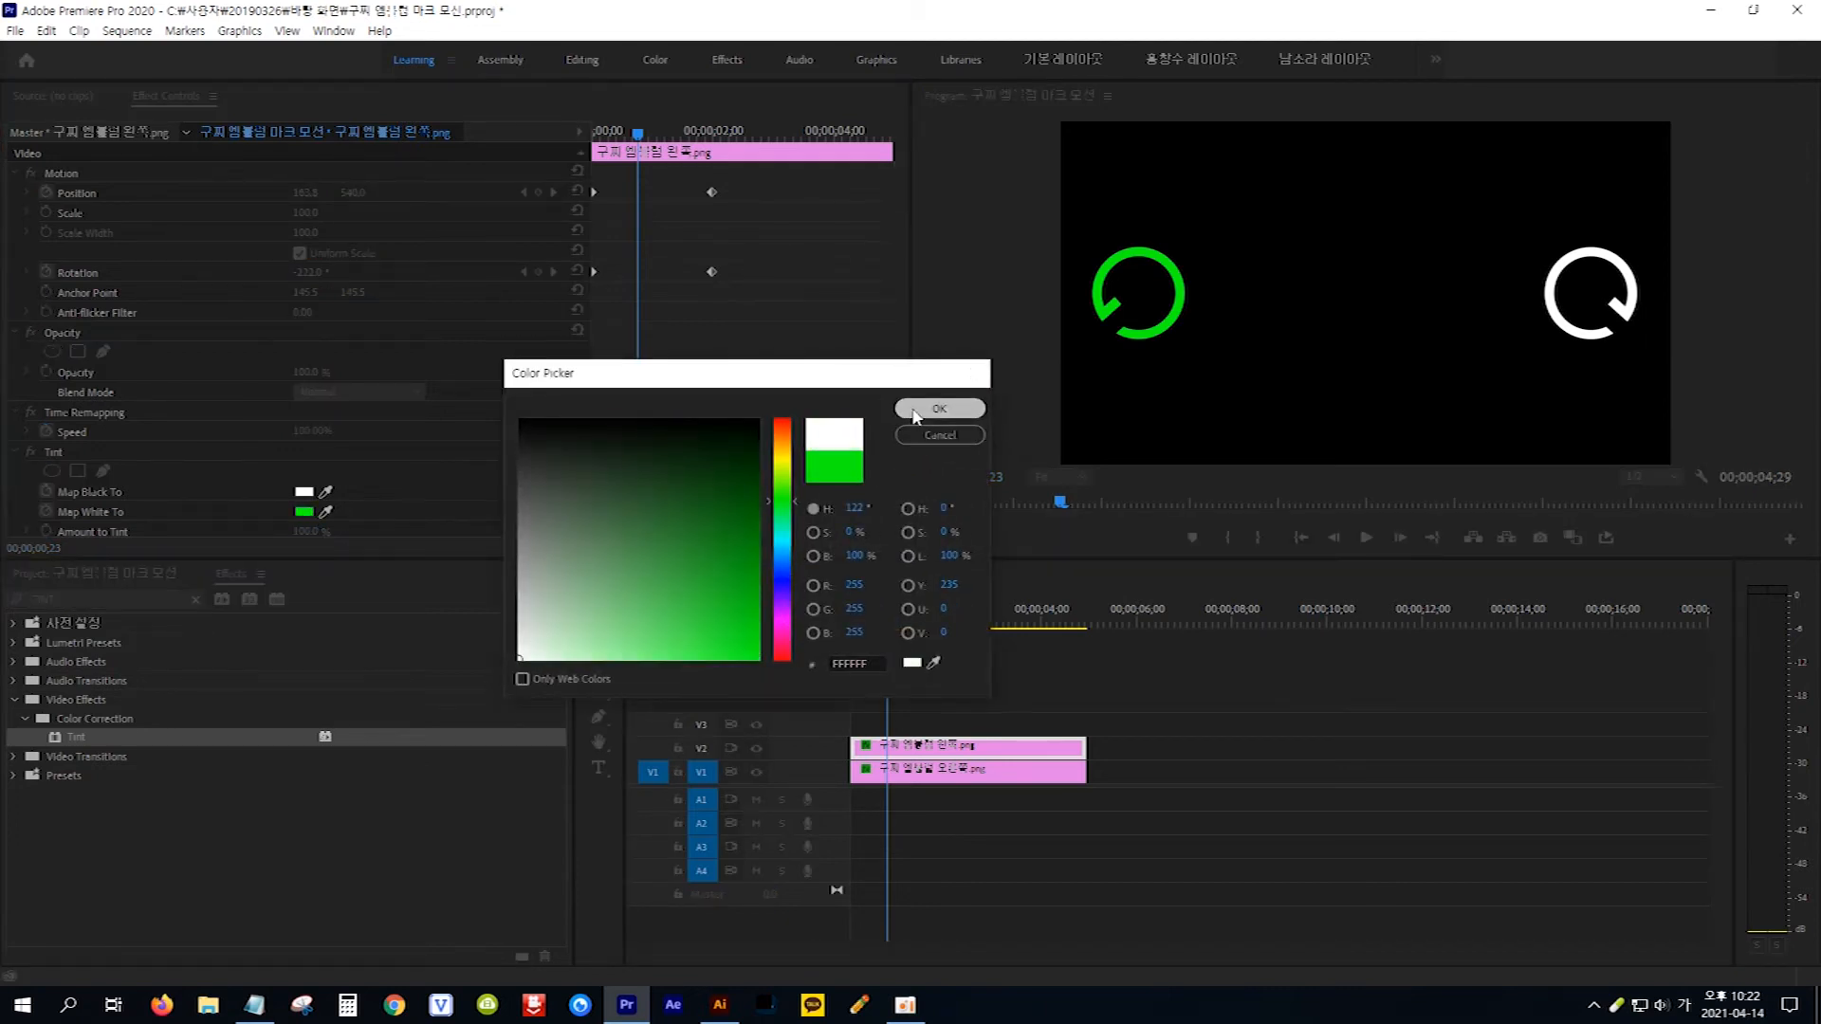
left_click(915, 417)
mouse_move(887, 624)
left_mouse_down()
mouse_move(847, 625)
mouse_move(959, 626)
mouse_move(845, 624)
mouse_move(904, 634)
left_mouse_up()
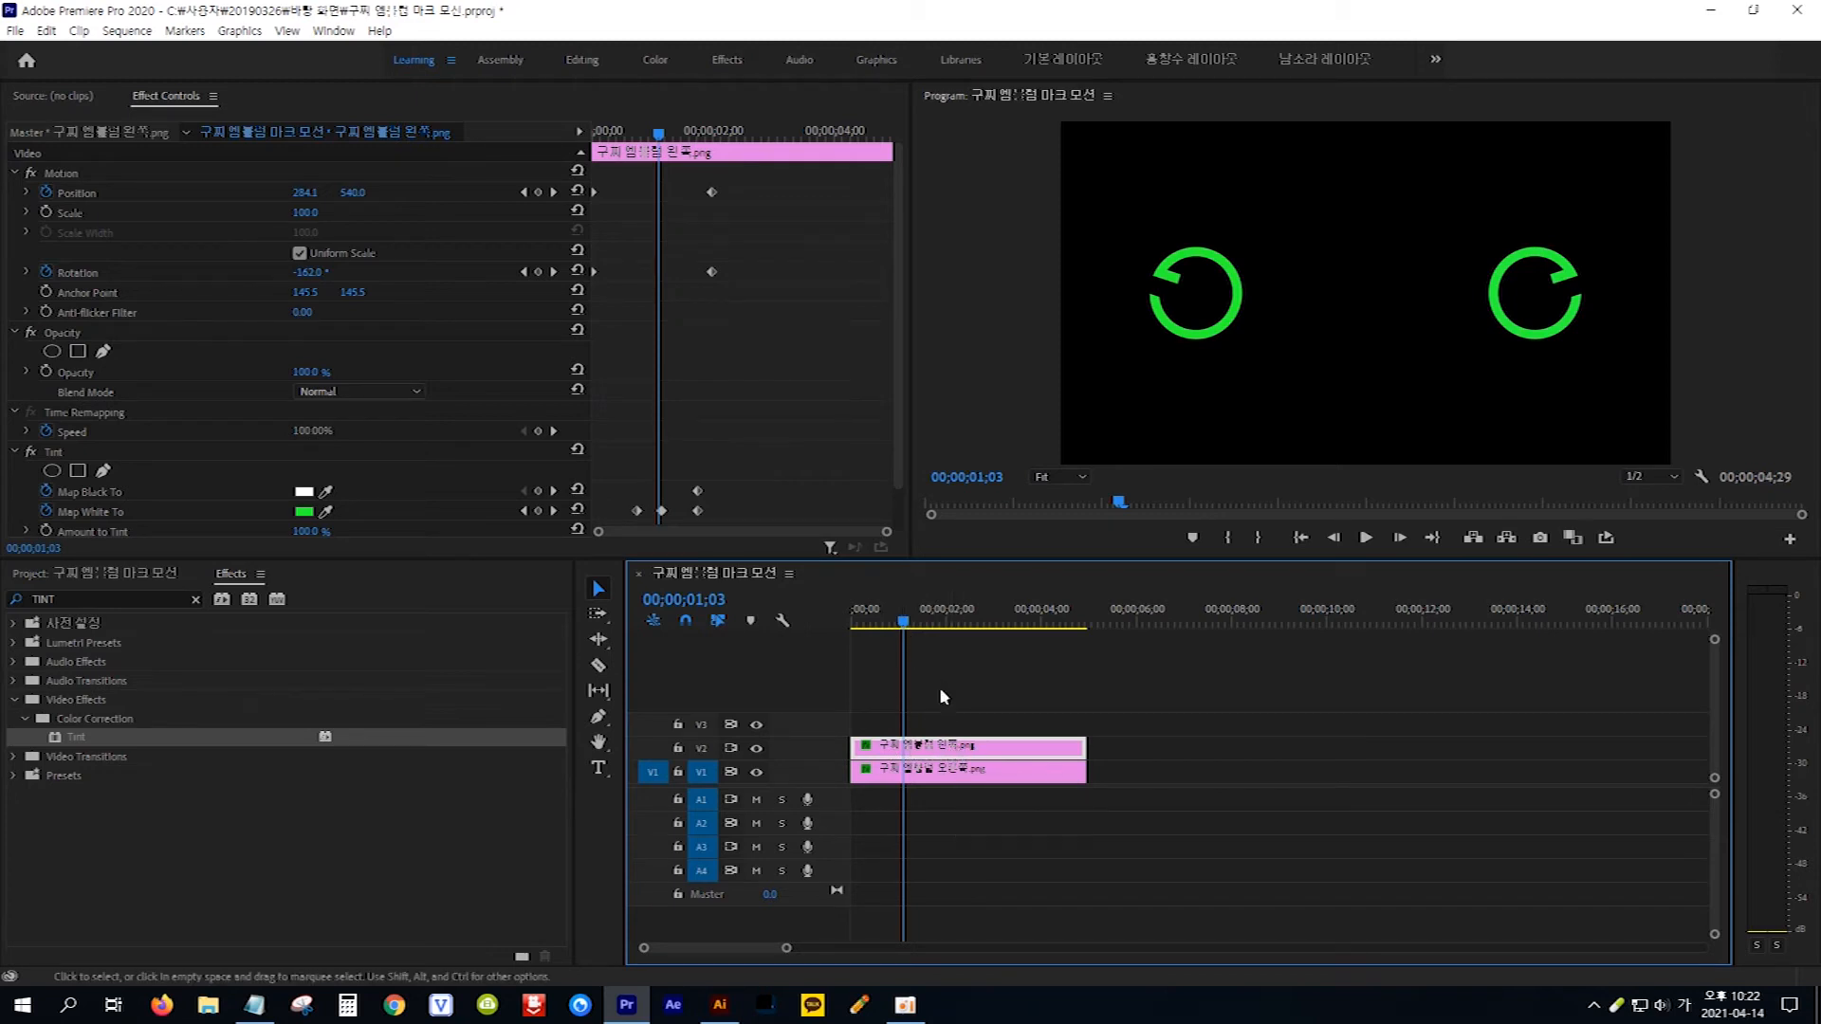
Step: Apply Ease Out to the 왼쪽 clip's first Position keyframe and Ease In to its last Position keyframe
right_click(595, 192)
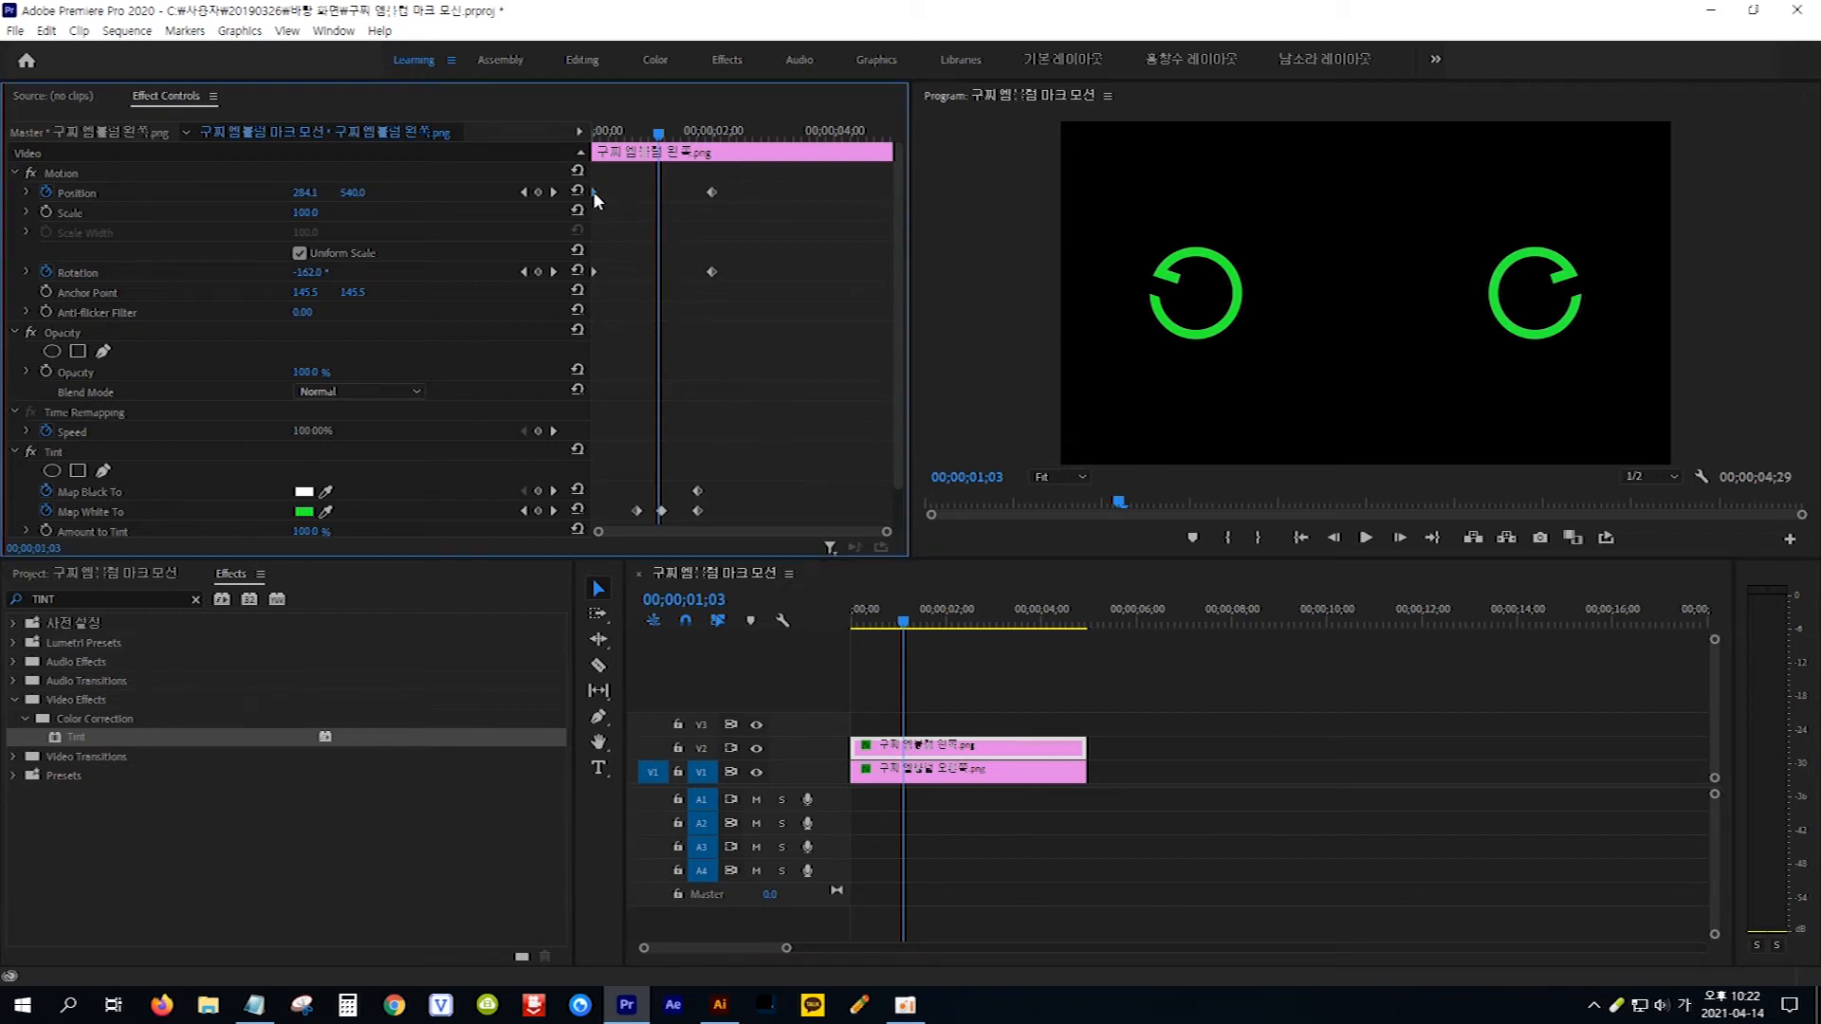
mouse_move(702, 353)
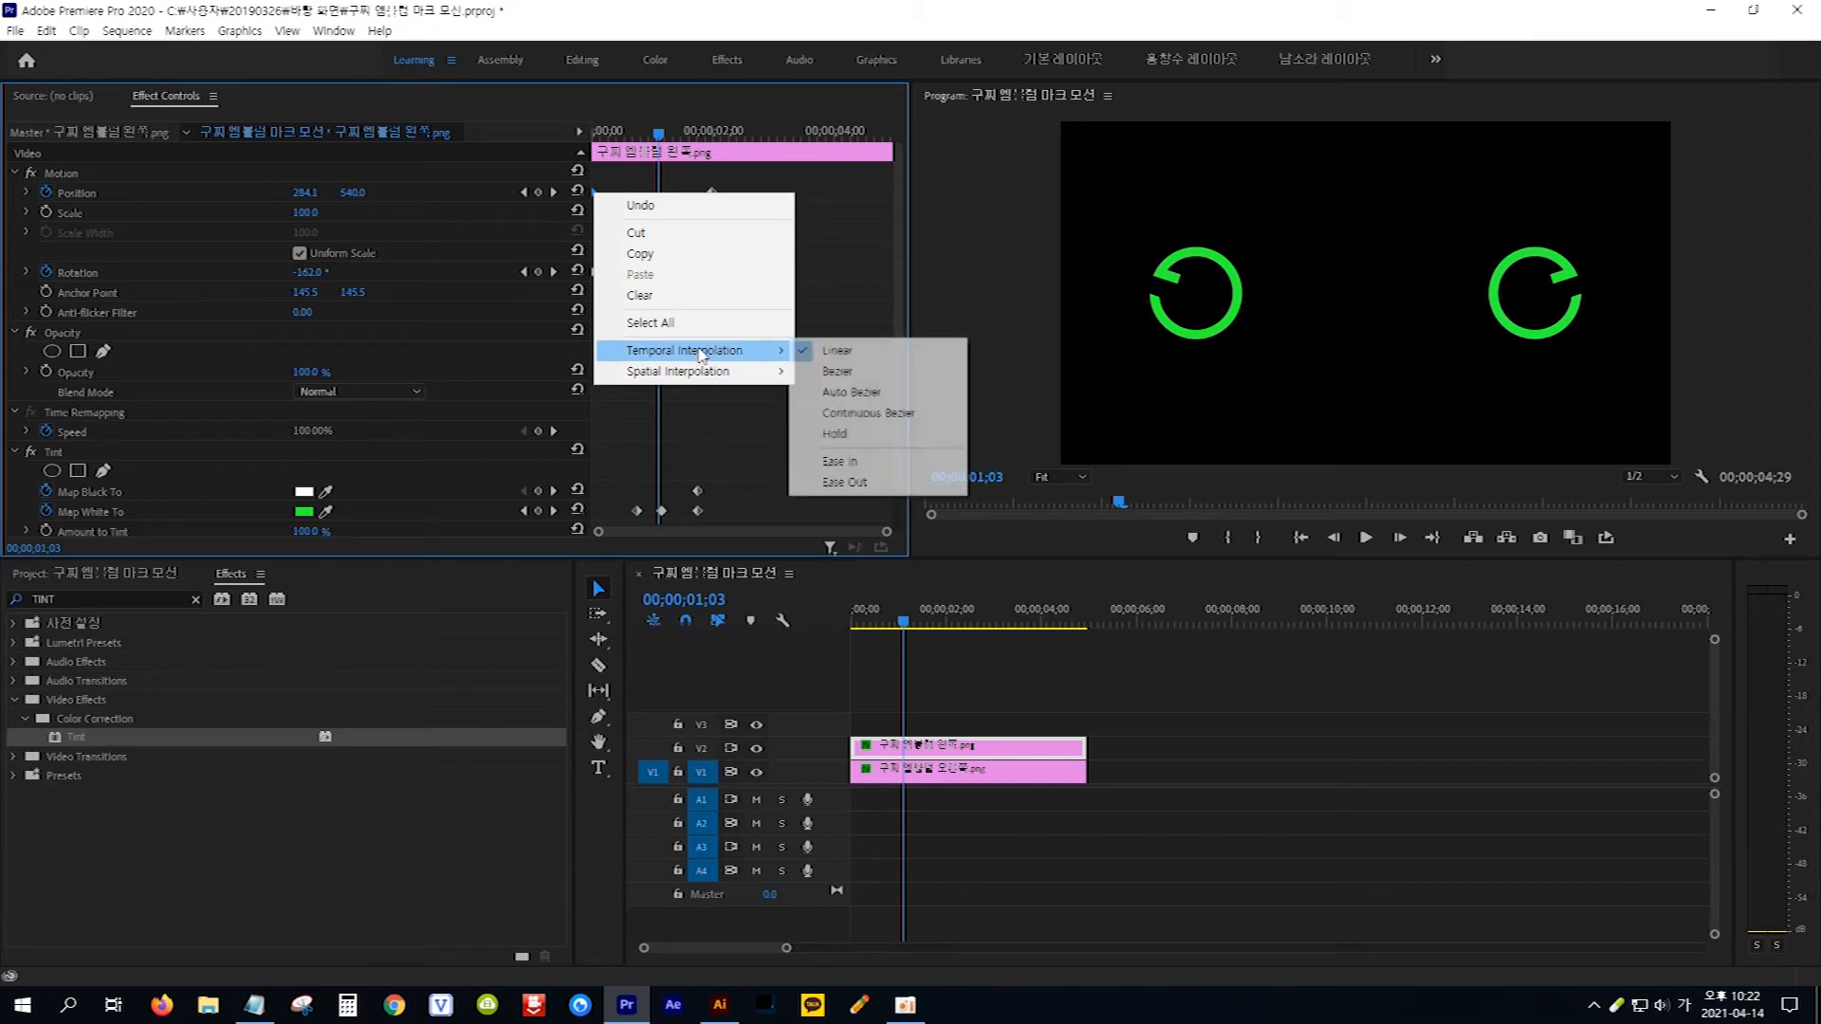
left_click(845, 483)
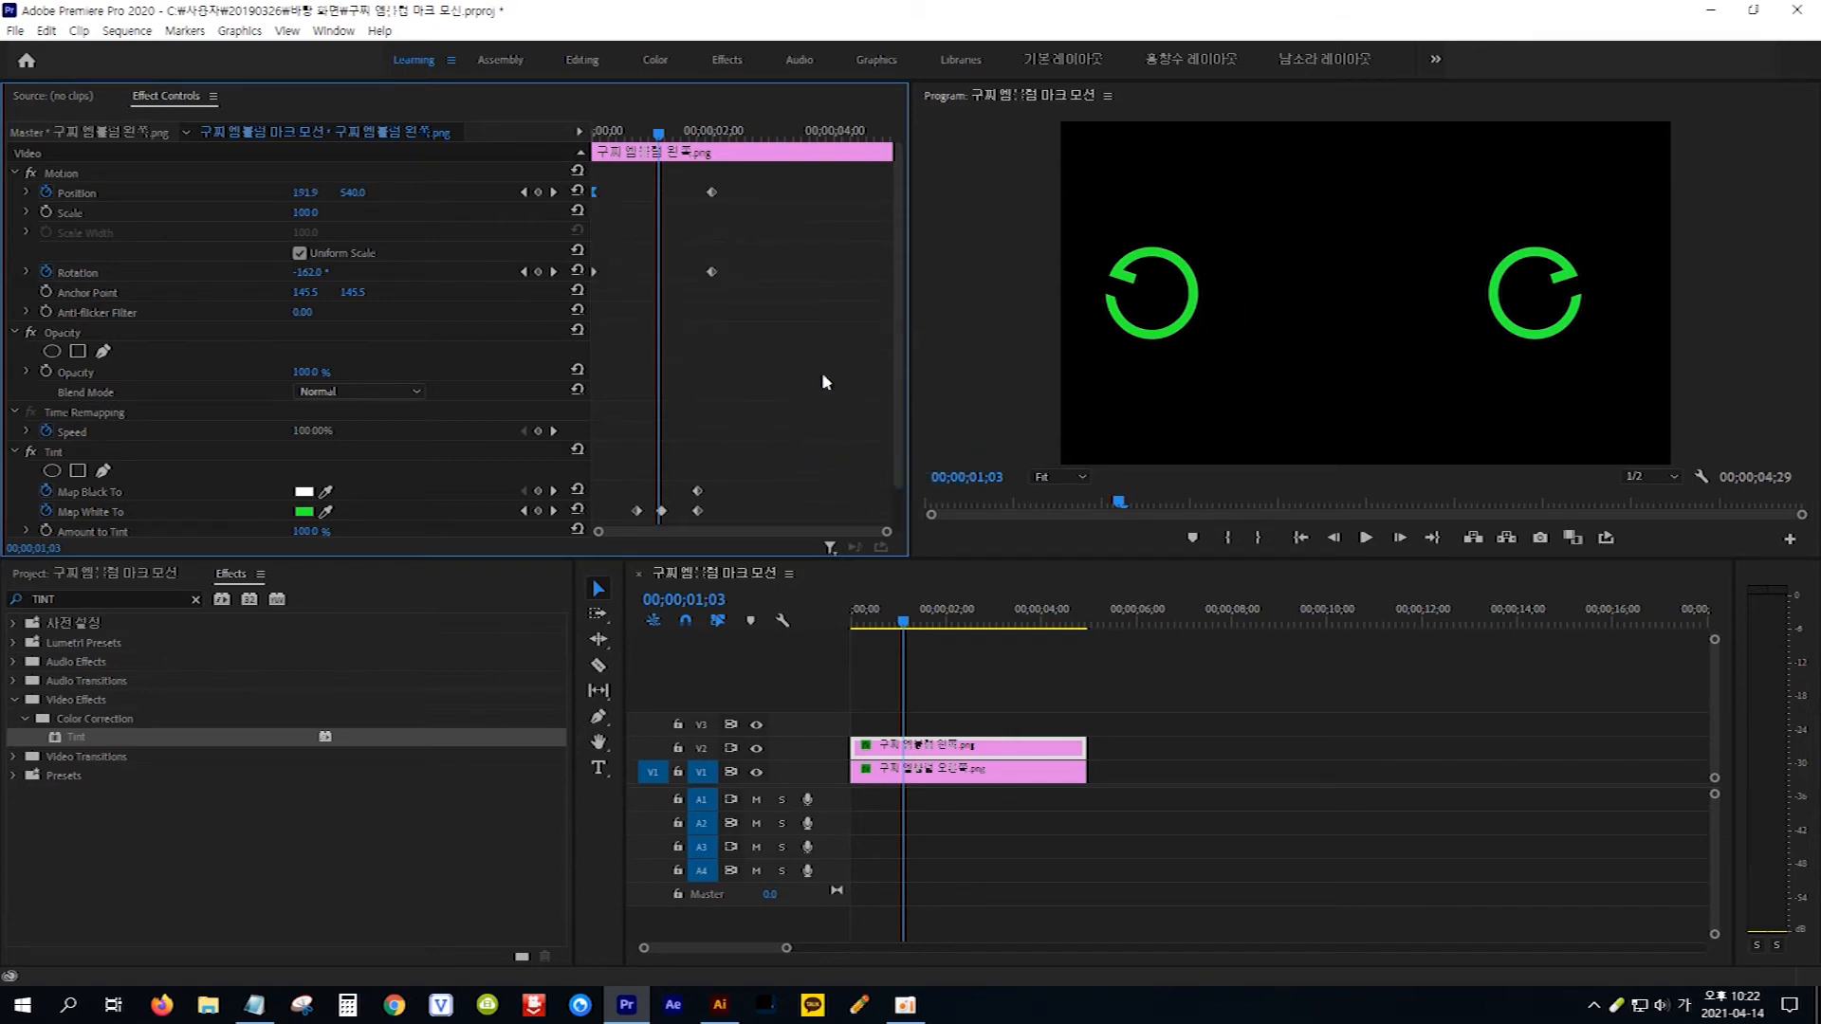
right_click(713, 194)
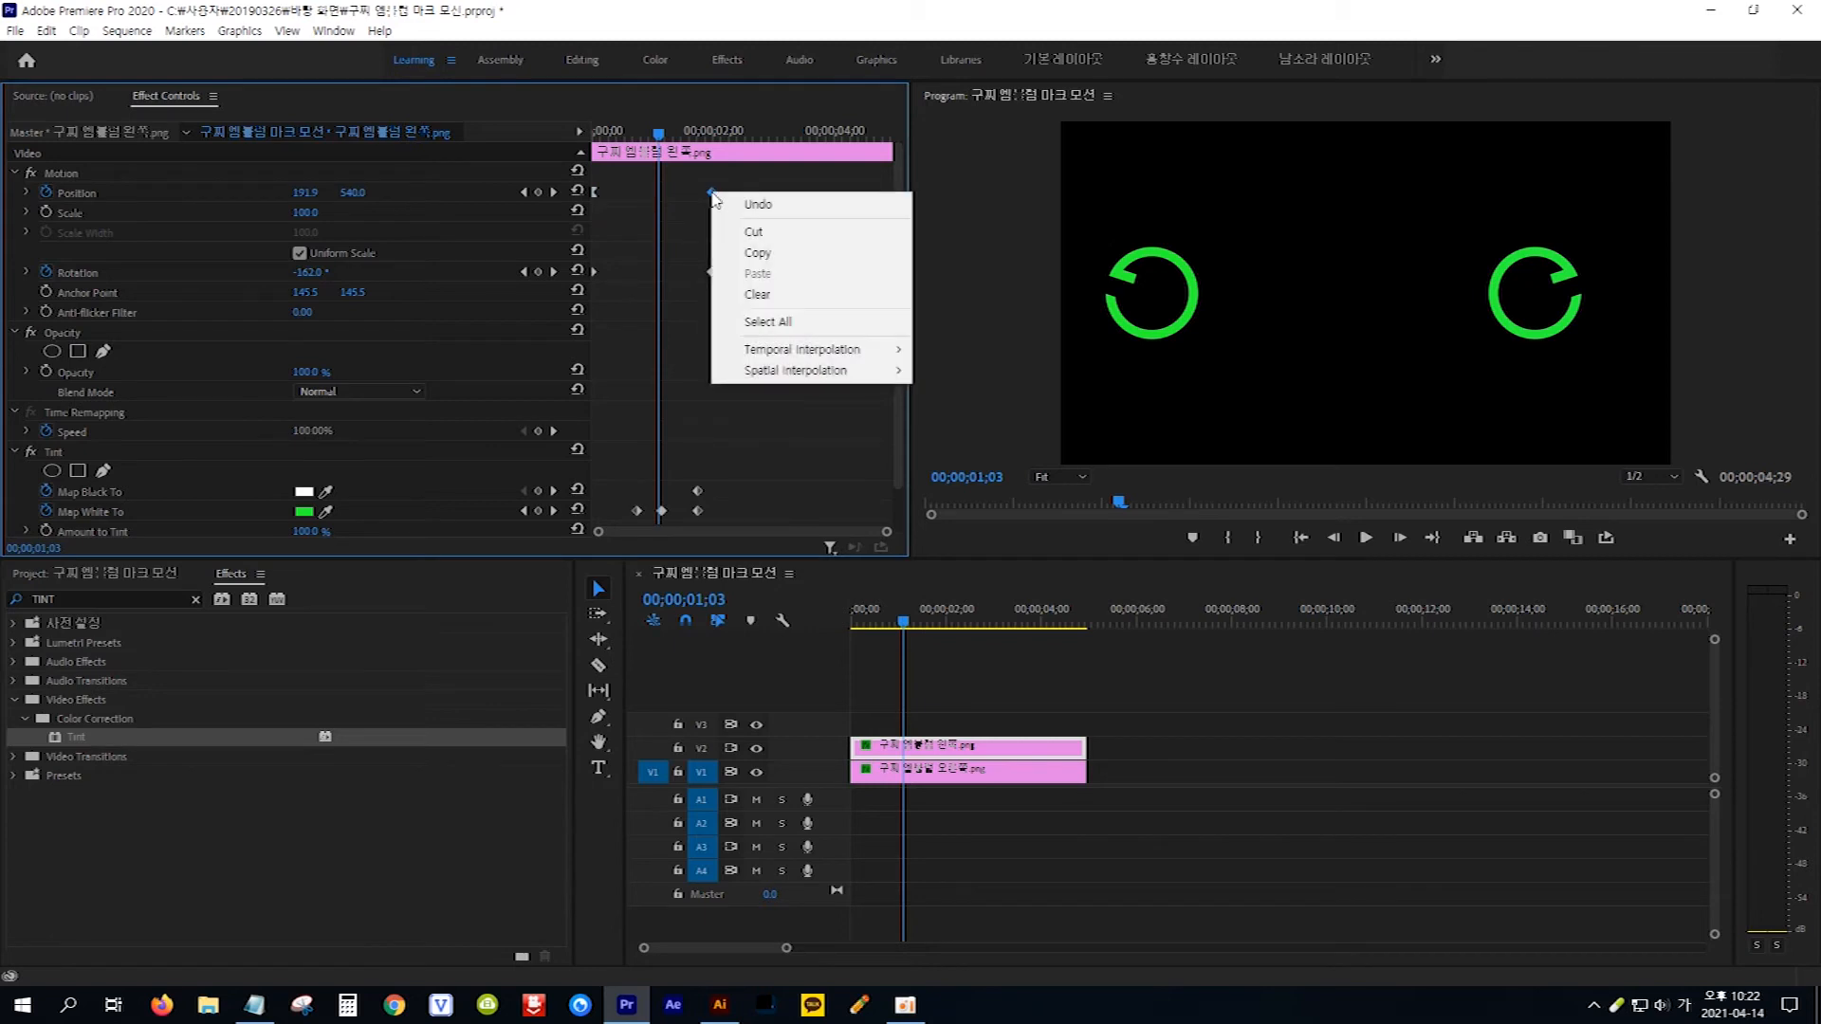
mouse_move(835, 357)
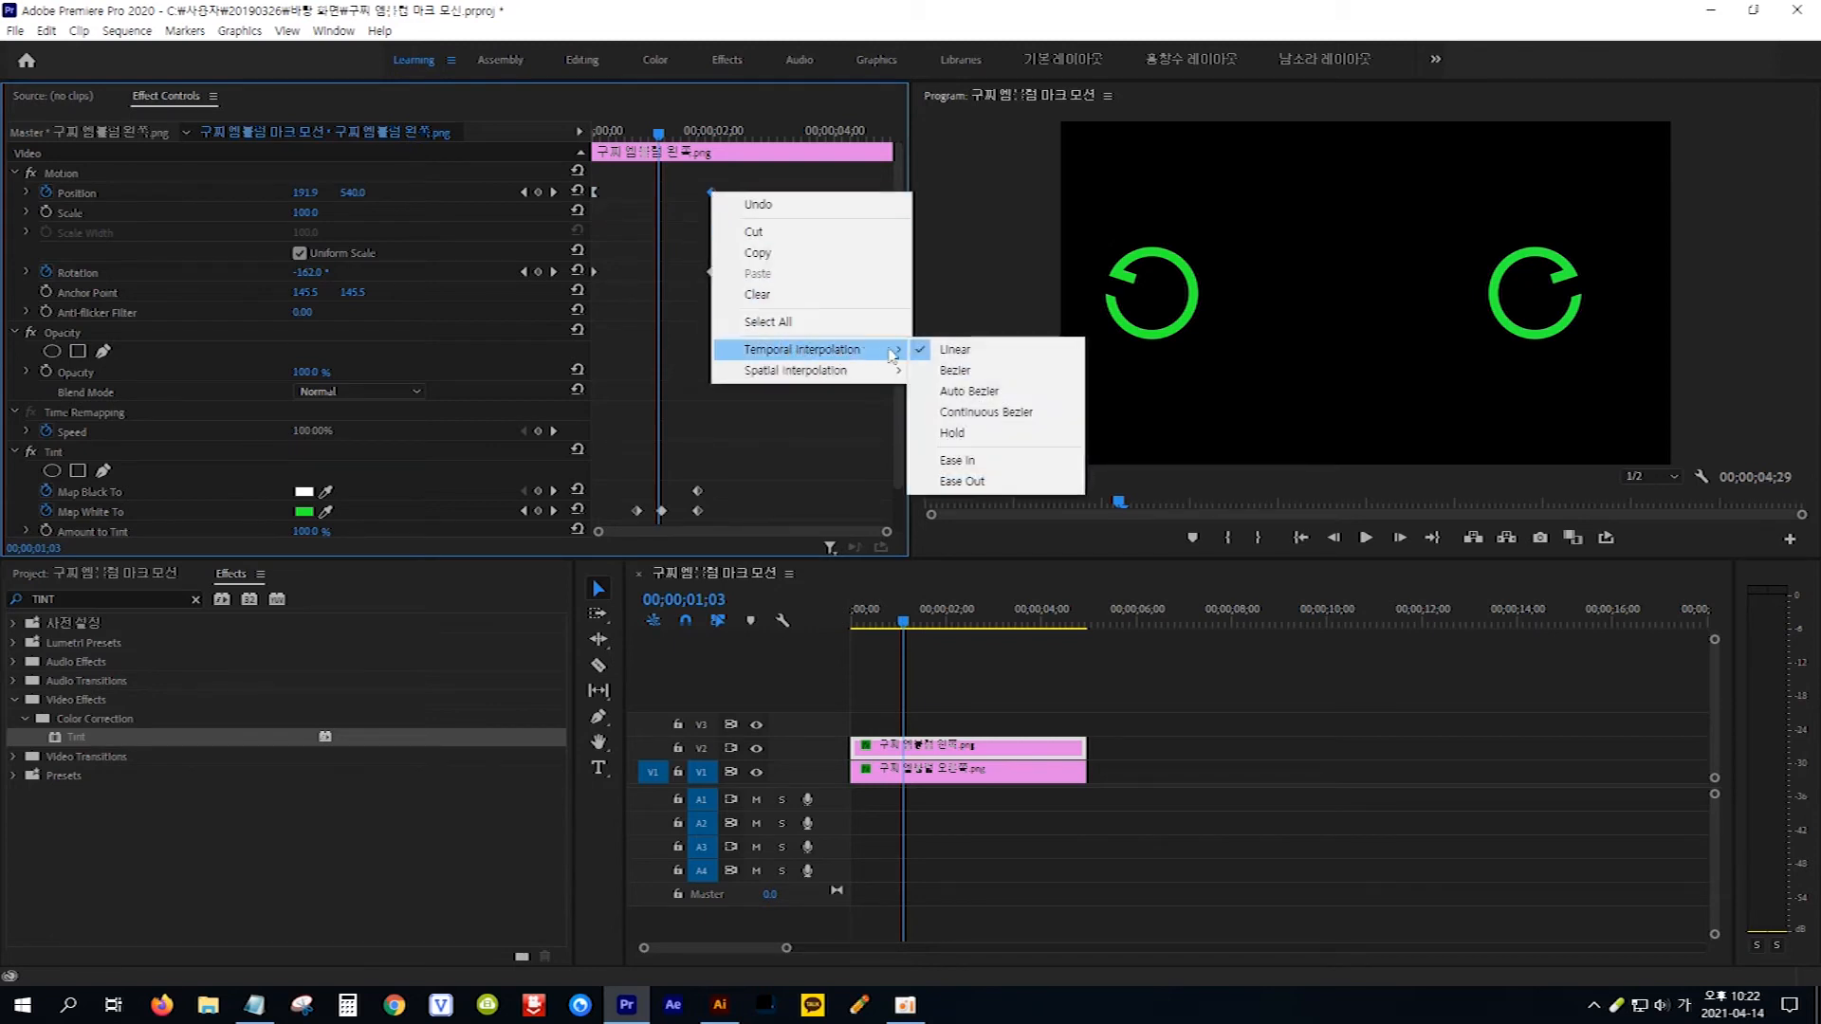
left_click(962, 460)
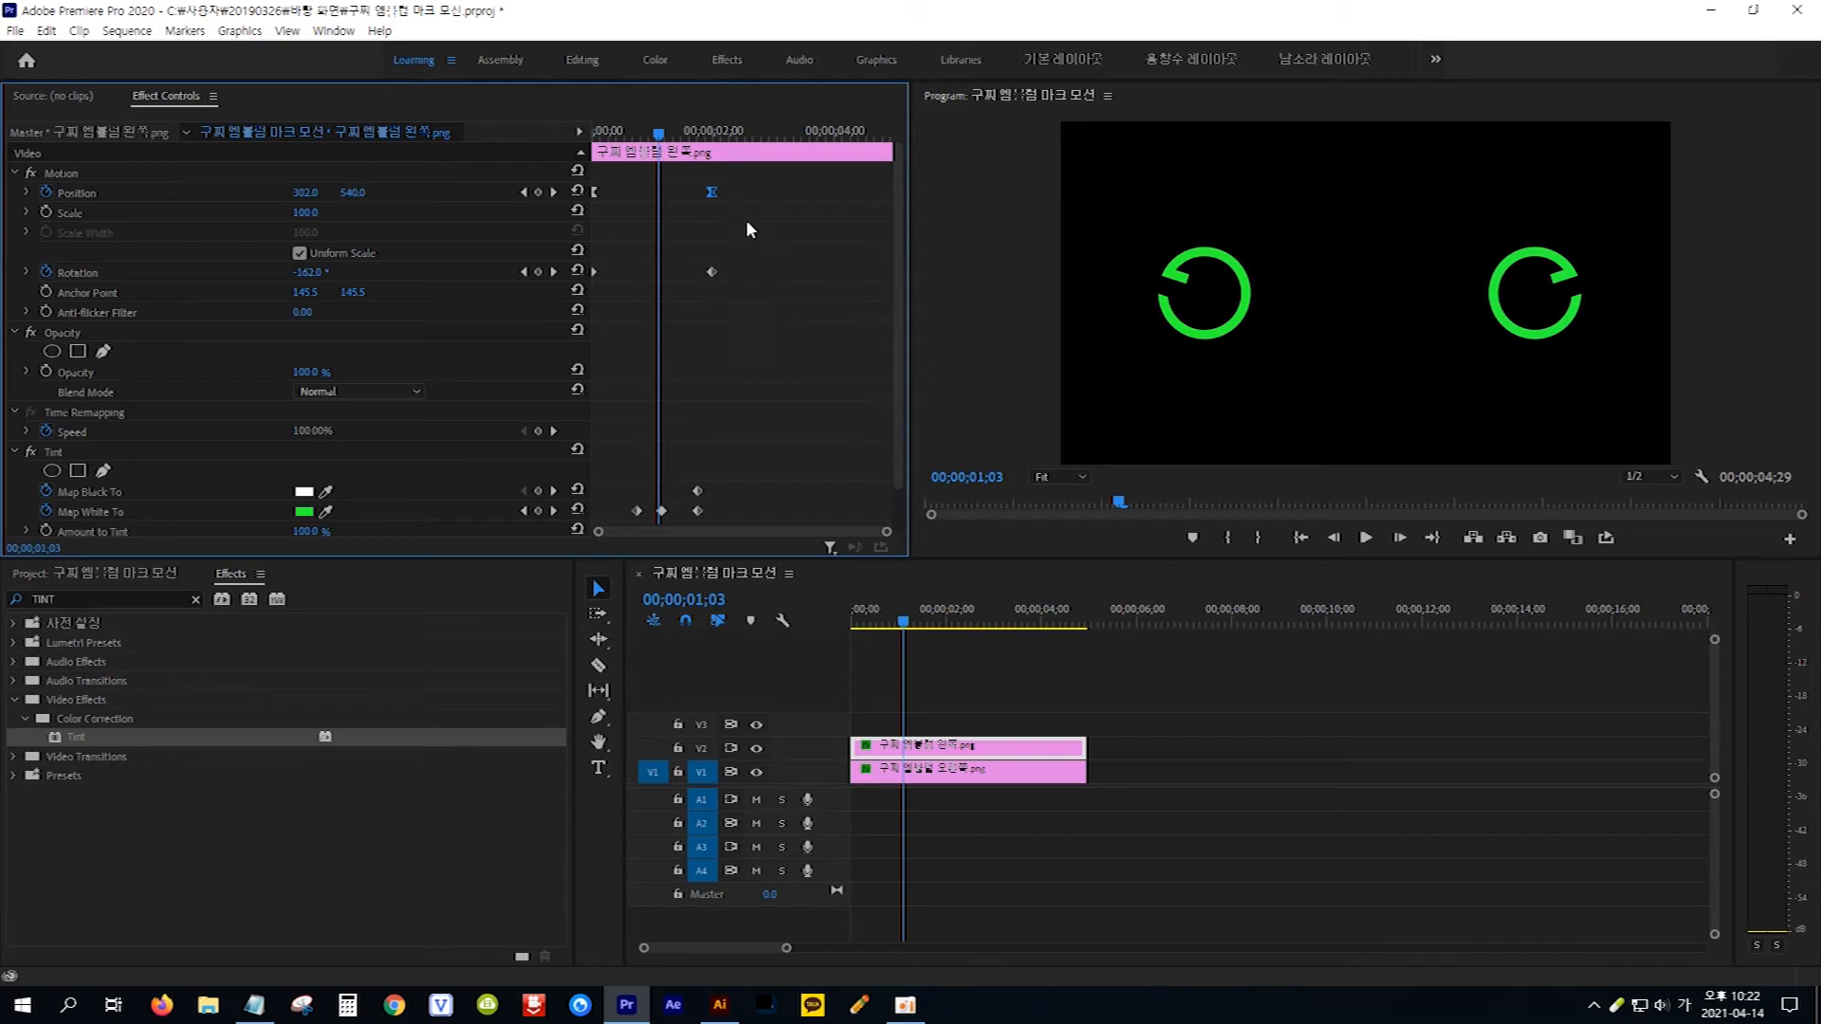
Step: Reshape the 왼쪽 clip's Position velocity graph by pulling both keyframes' handles together into a sharp peak midway
left_click_drag(746, 226, 583, 176)
left_click(26, 194)
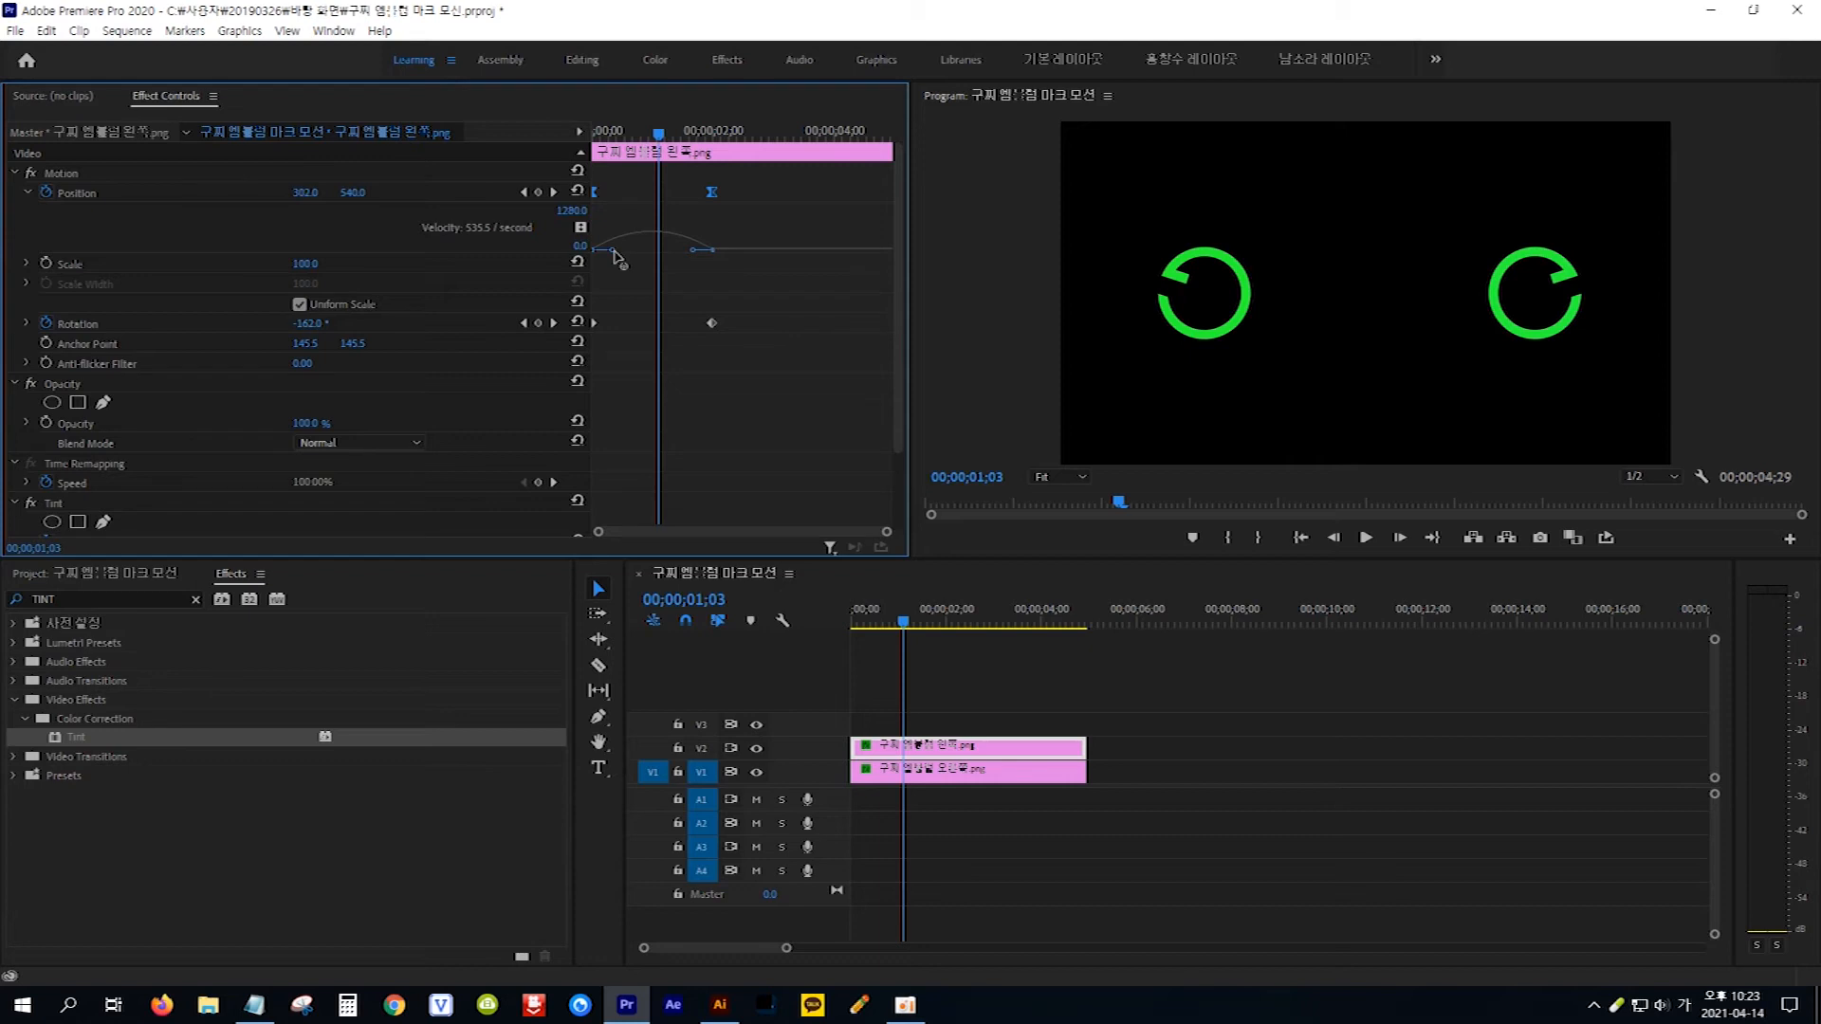
left_click_drag(615, 254, 658, 253)
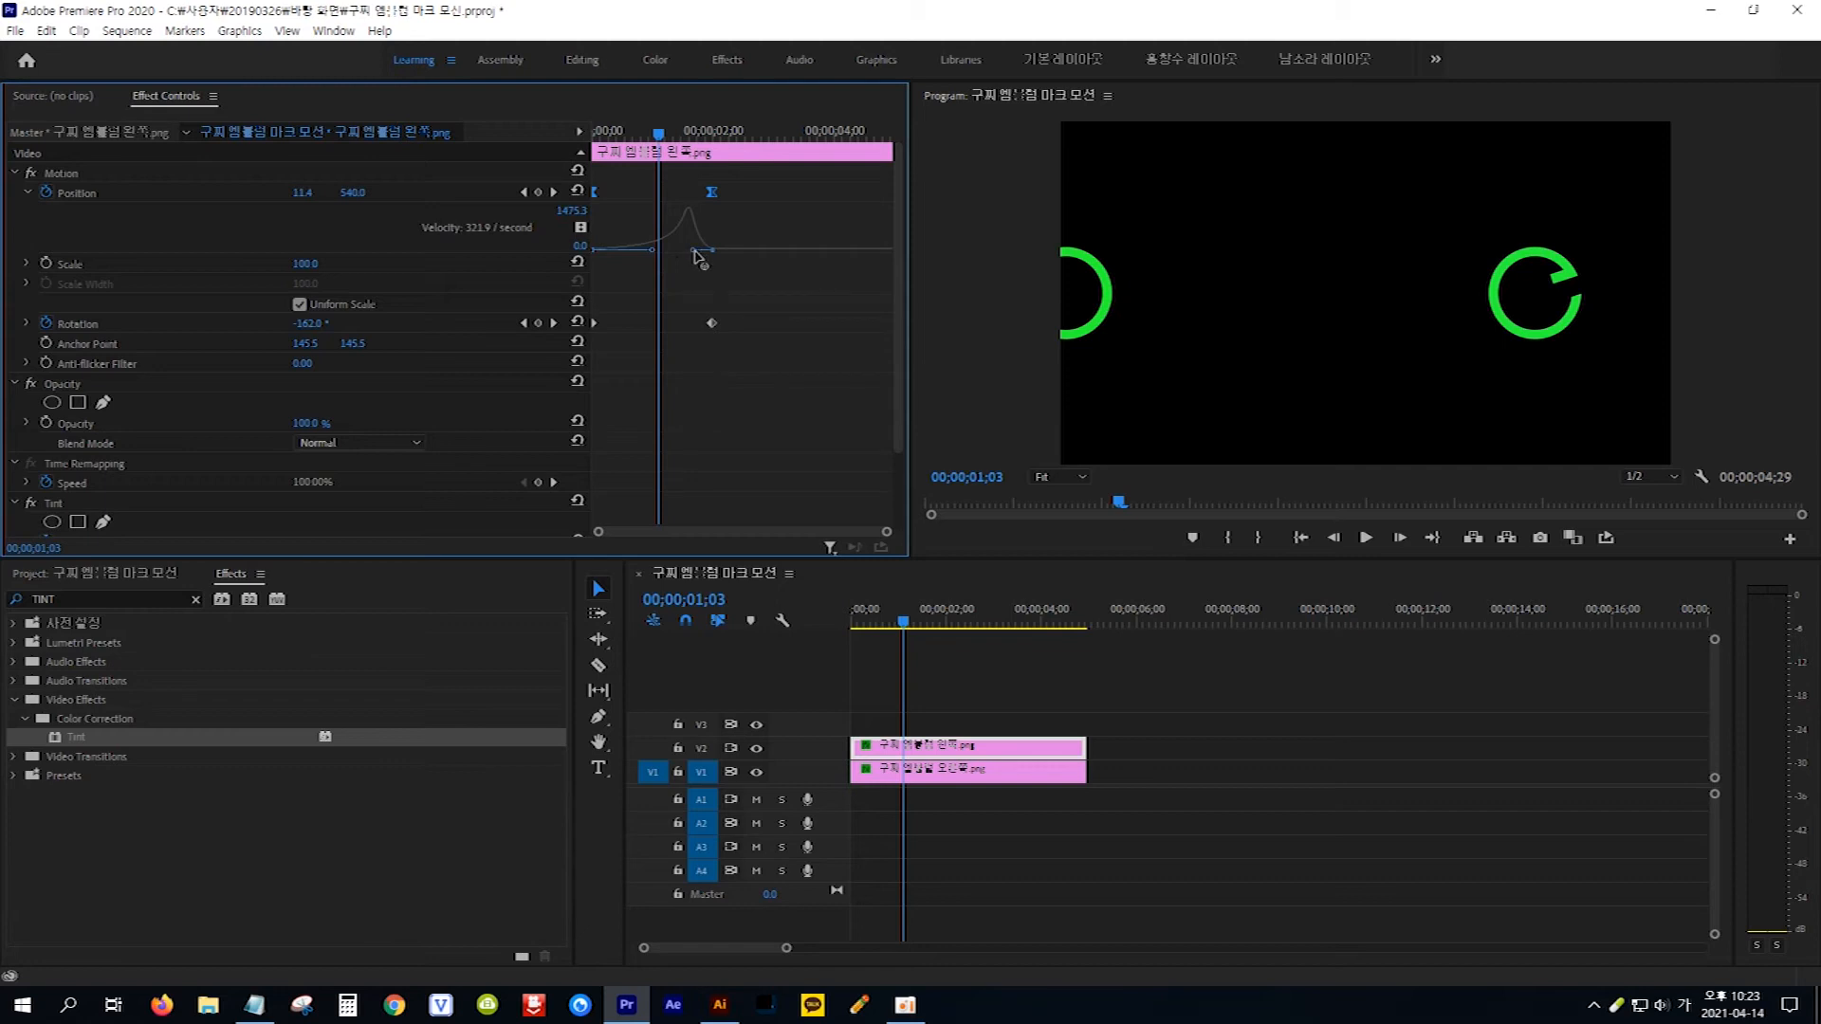
left_click_drag(696, 254, 653, 254)
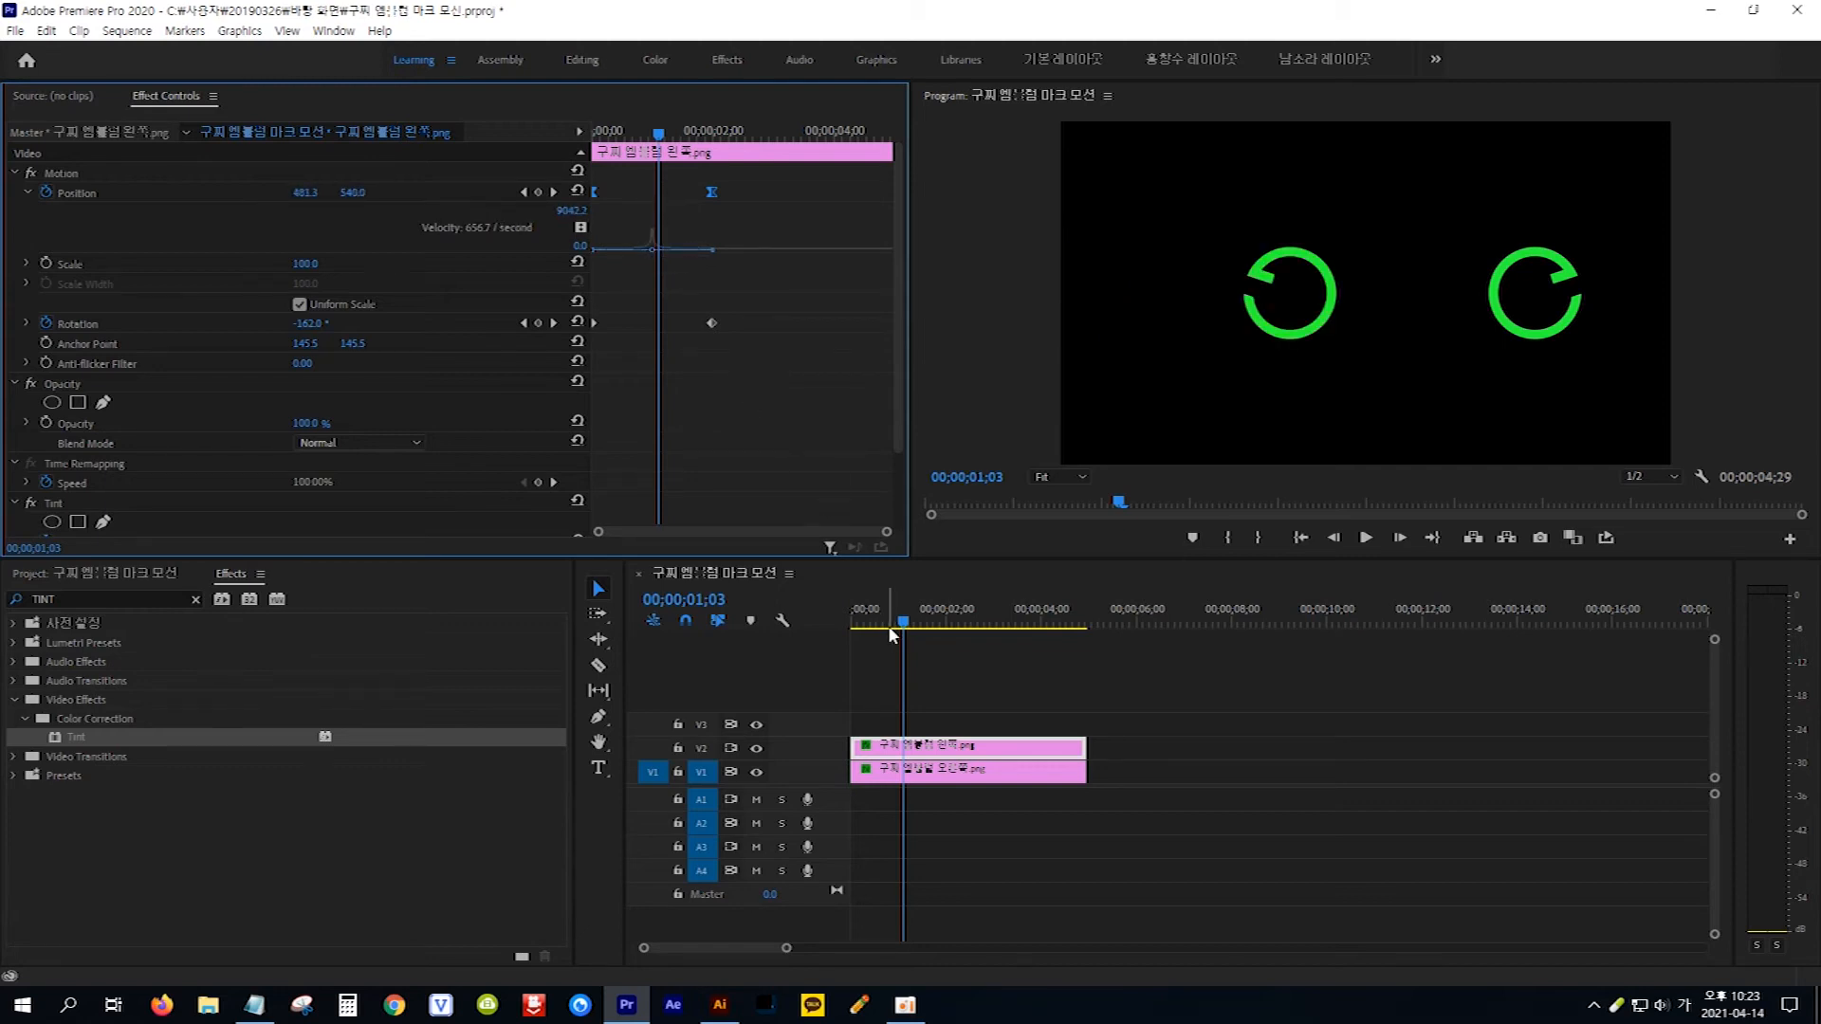
Step: Apply Ease Out to the 오른쪽 clip's first Position keyframe and Ease In to its last Position keyframe
left_click(945, 773)
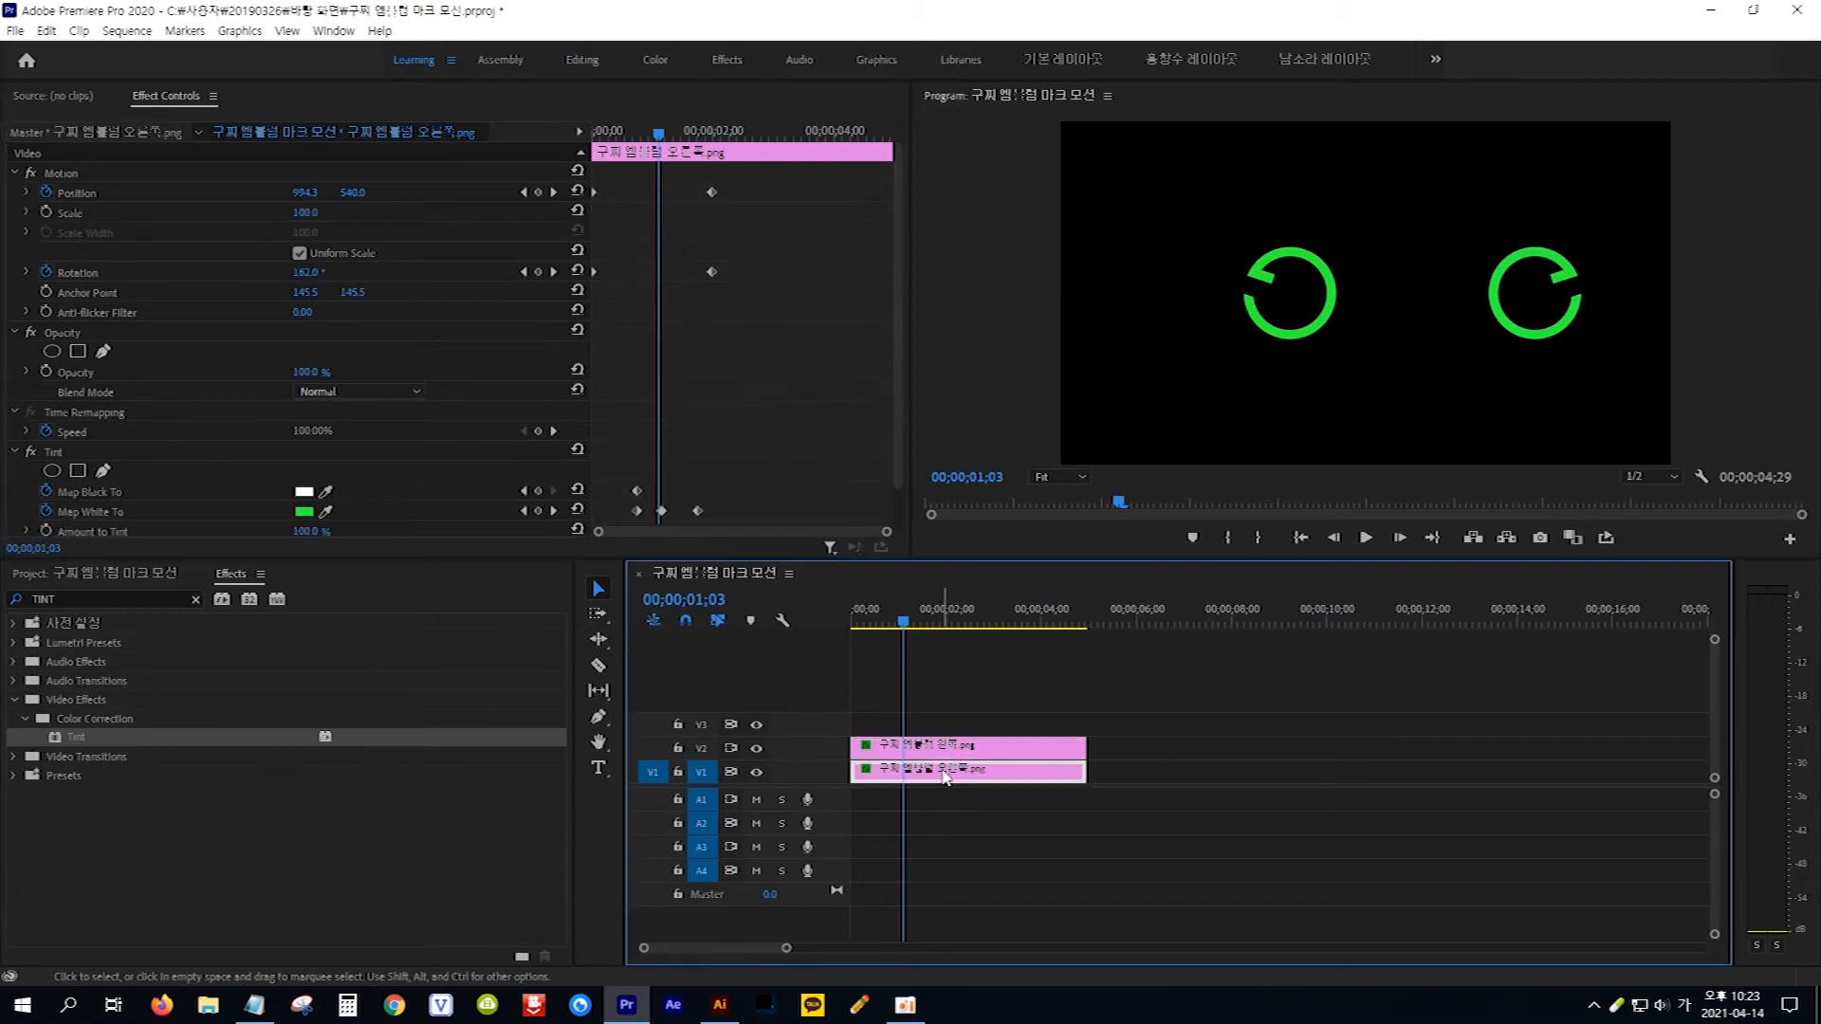
left_click(595, 192)
right_click(595, 192)
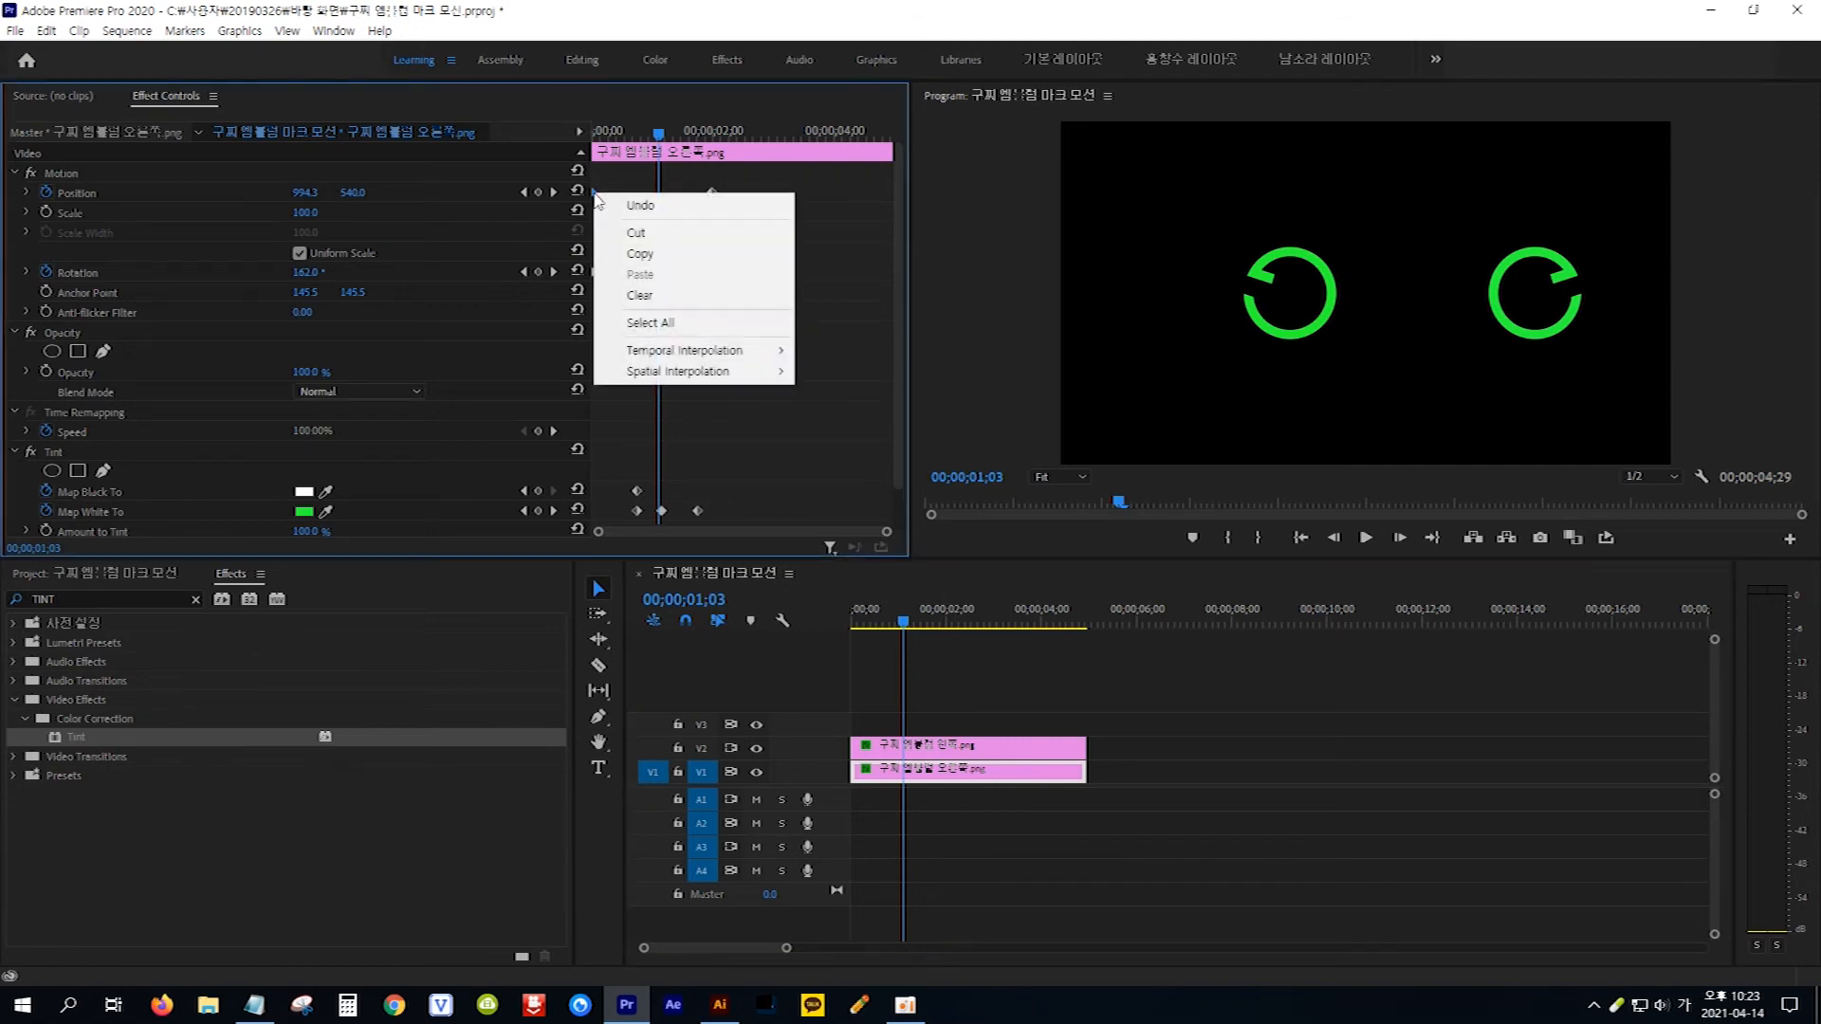
mouse_move(699, 358)
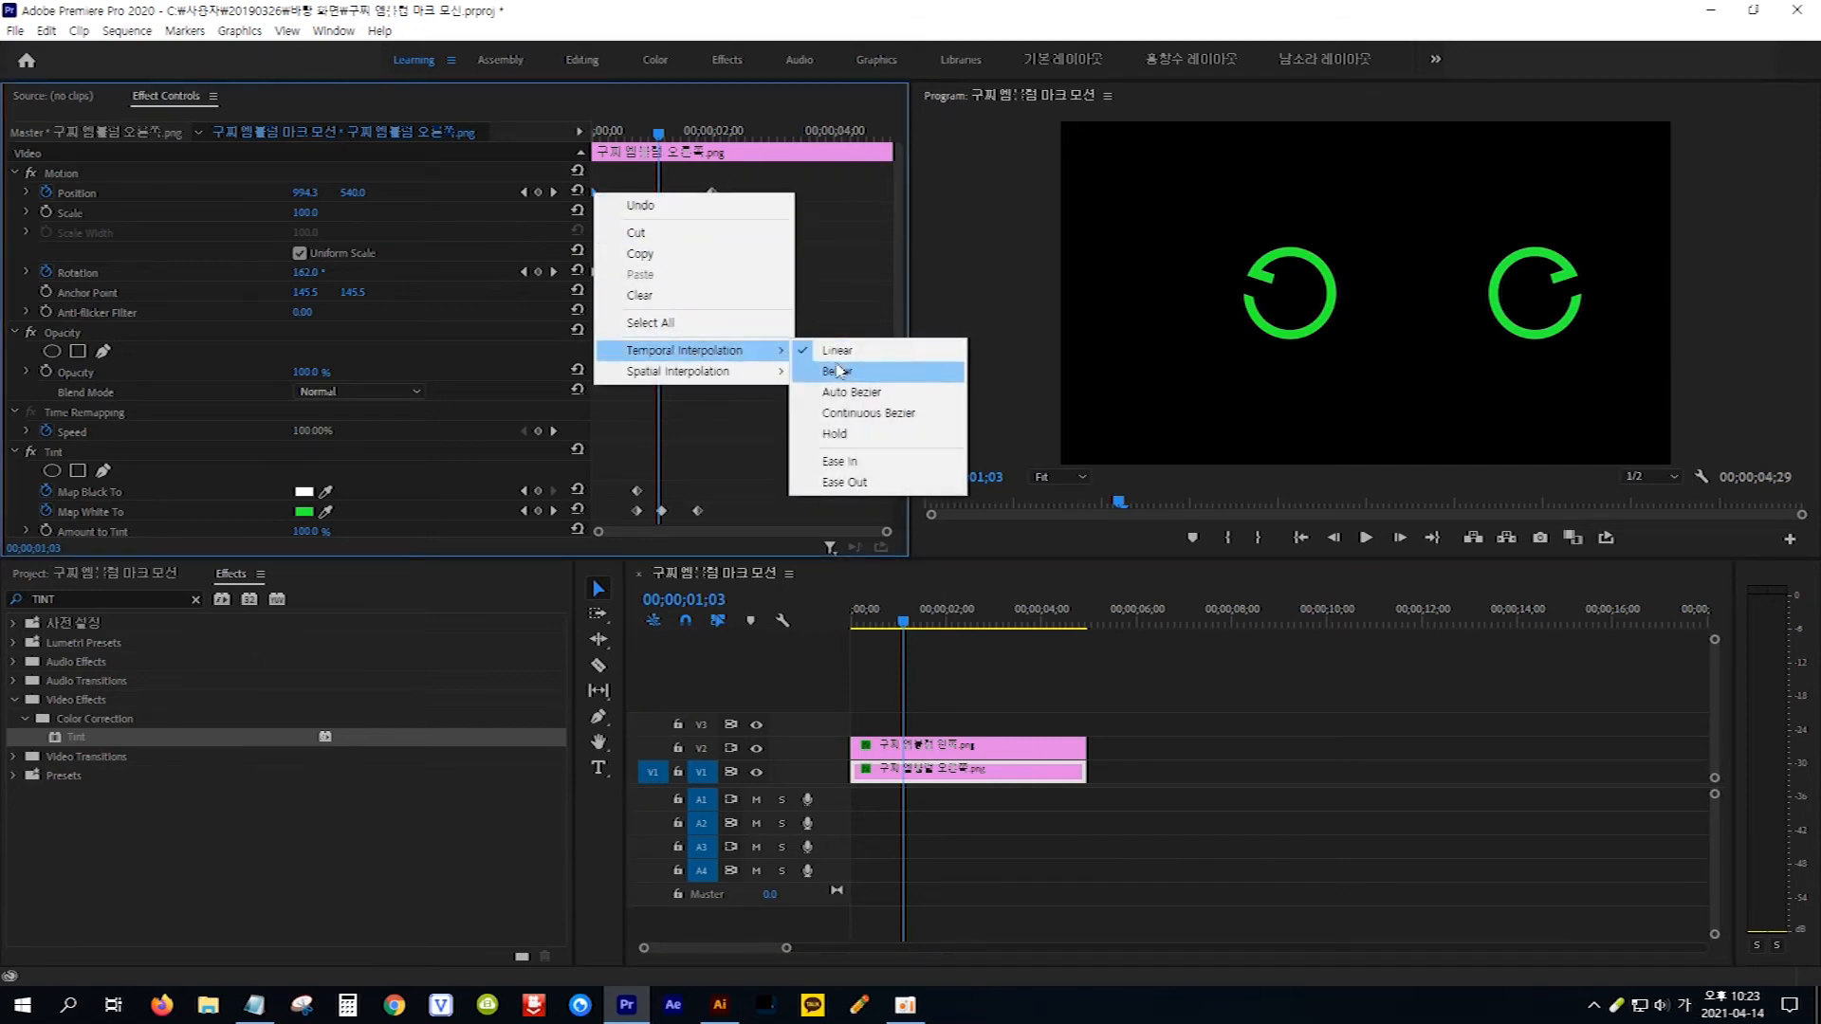
left_click(877, 486)
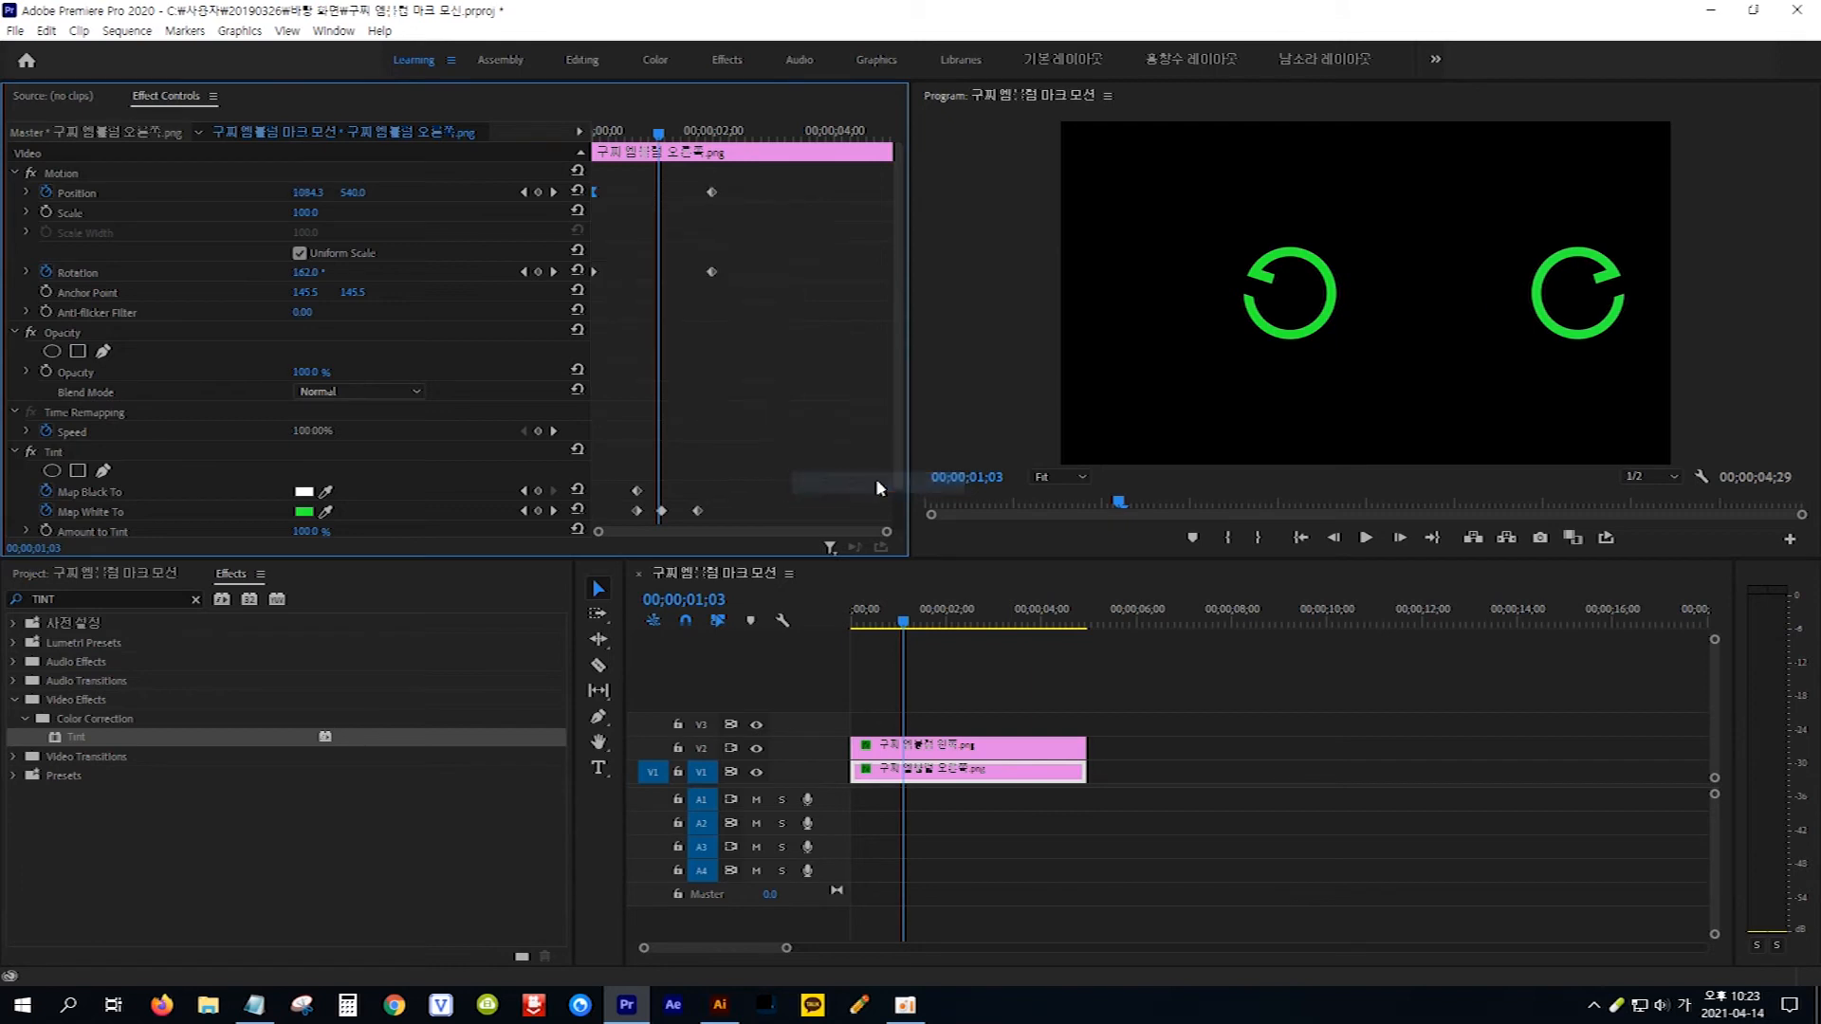
right_click(713, 192)
mouse_move(781, 352)
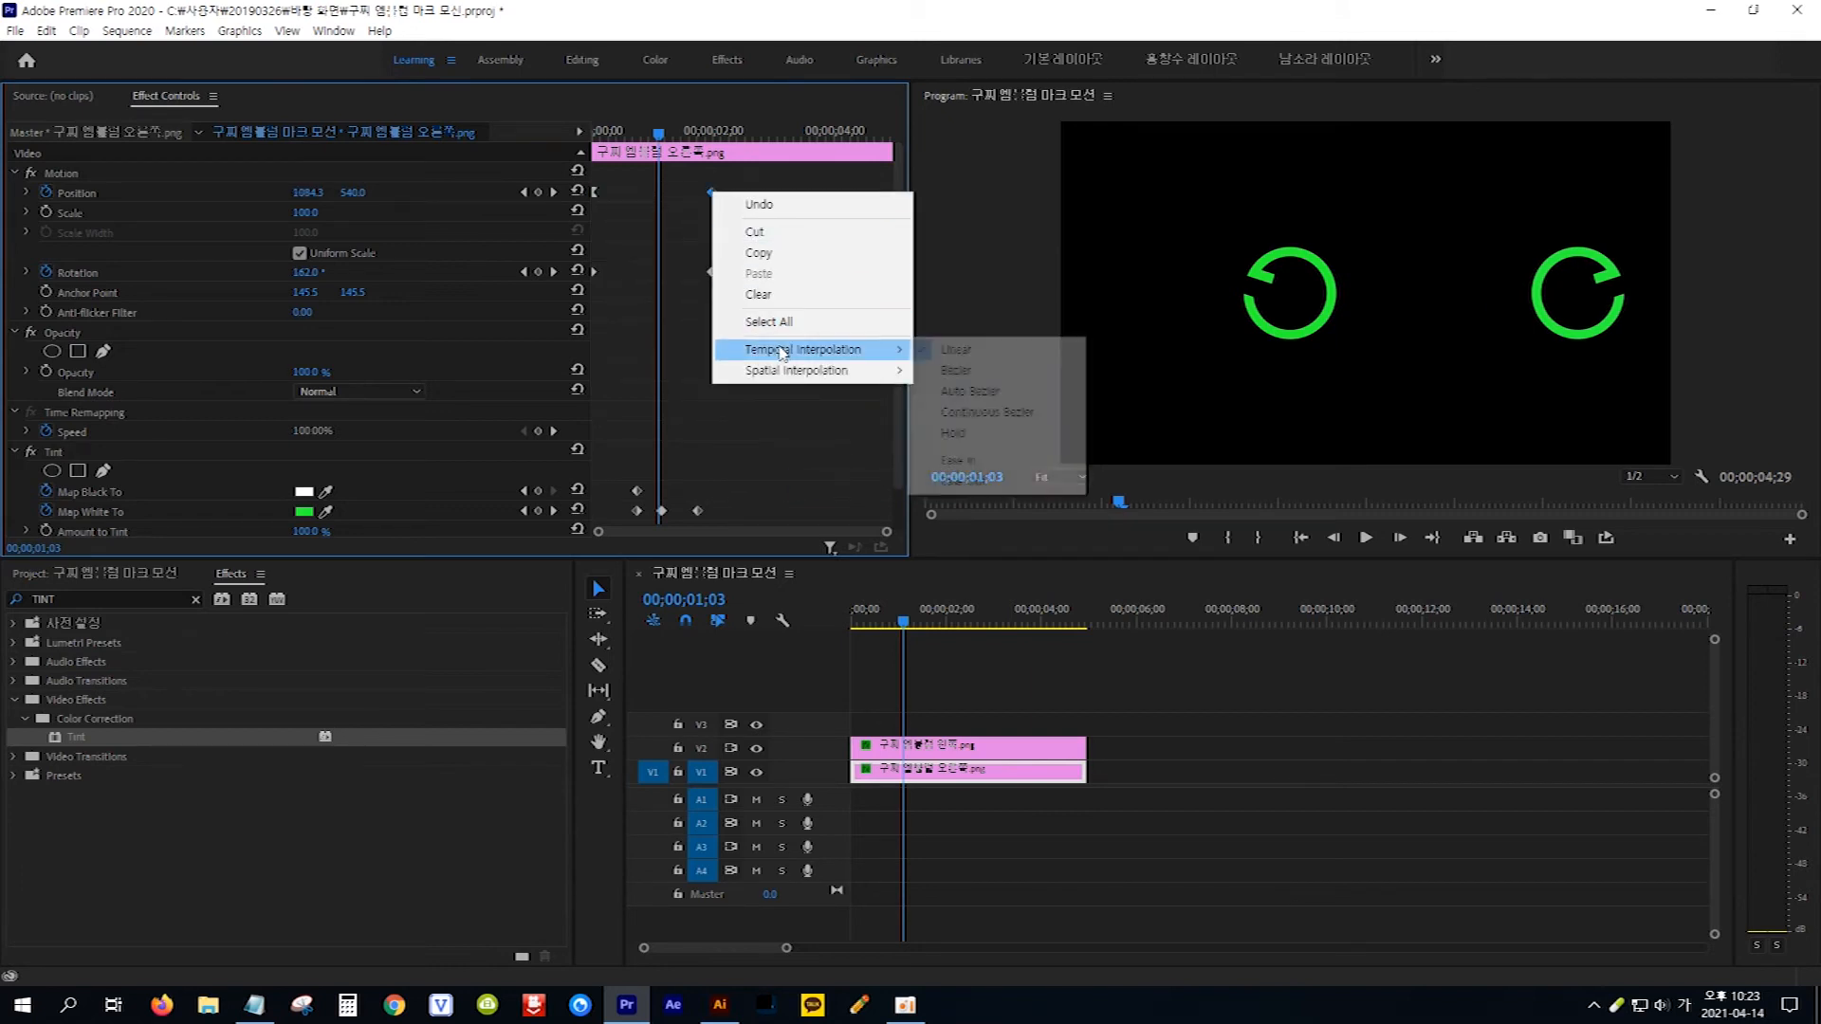
left_click(967, 459)
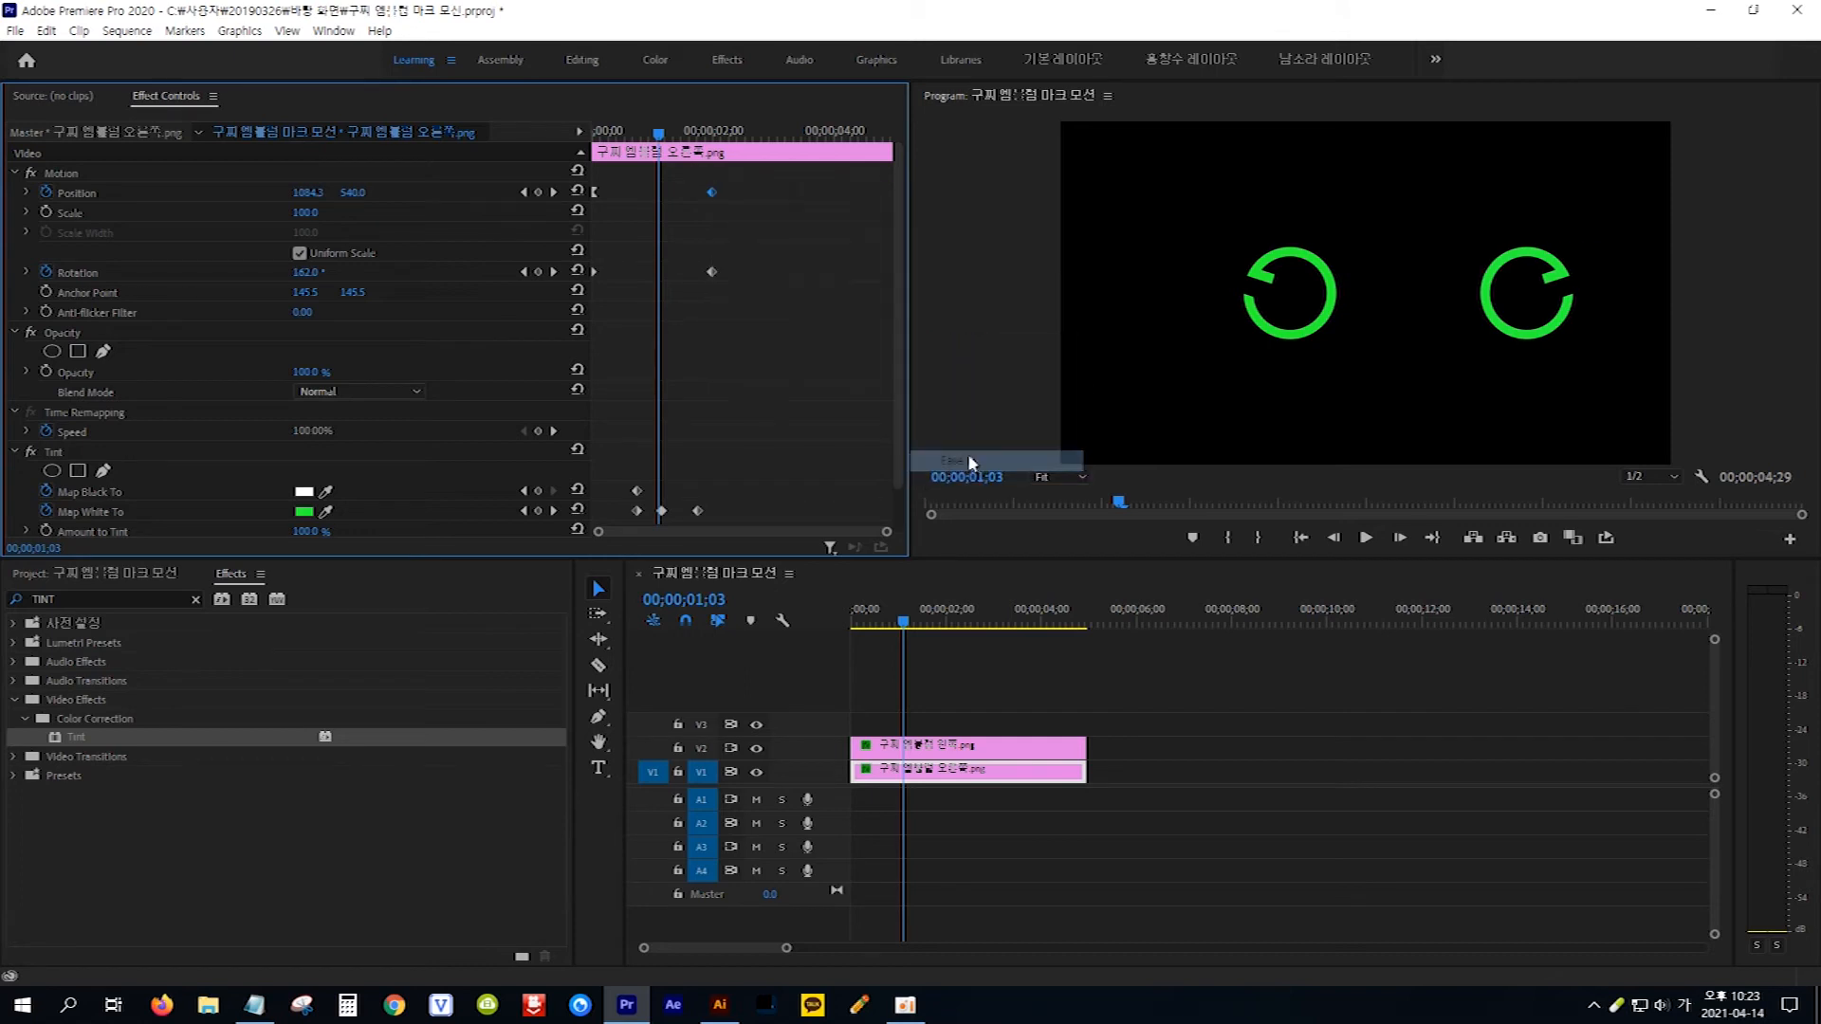
Step: Reshape the 오른쪽 clip's Position velocity graph into the same sharp midway peak by extending the handles of both keyframes
left_click_drag(755, 220, 584, 177)
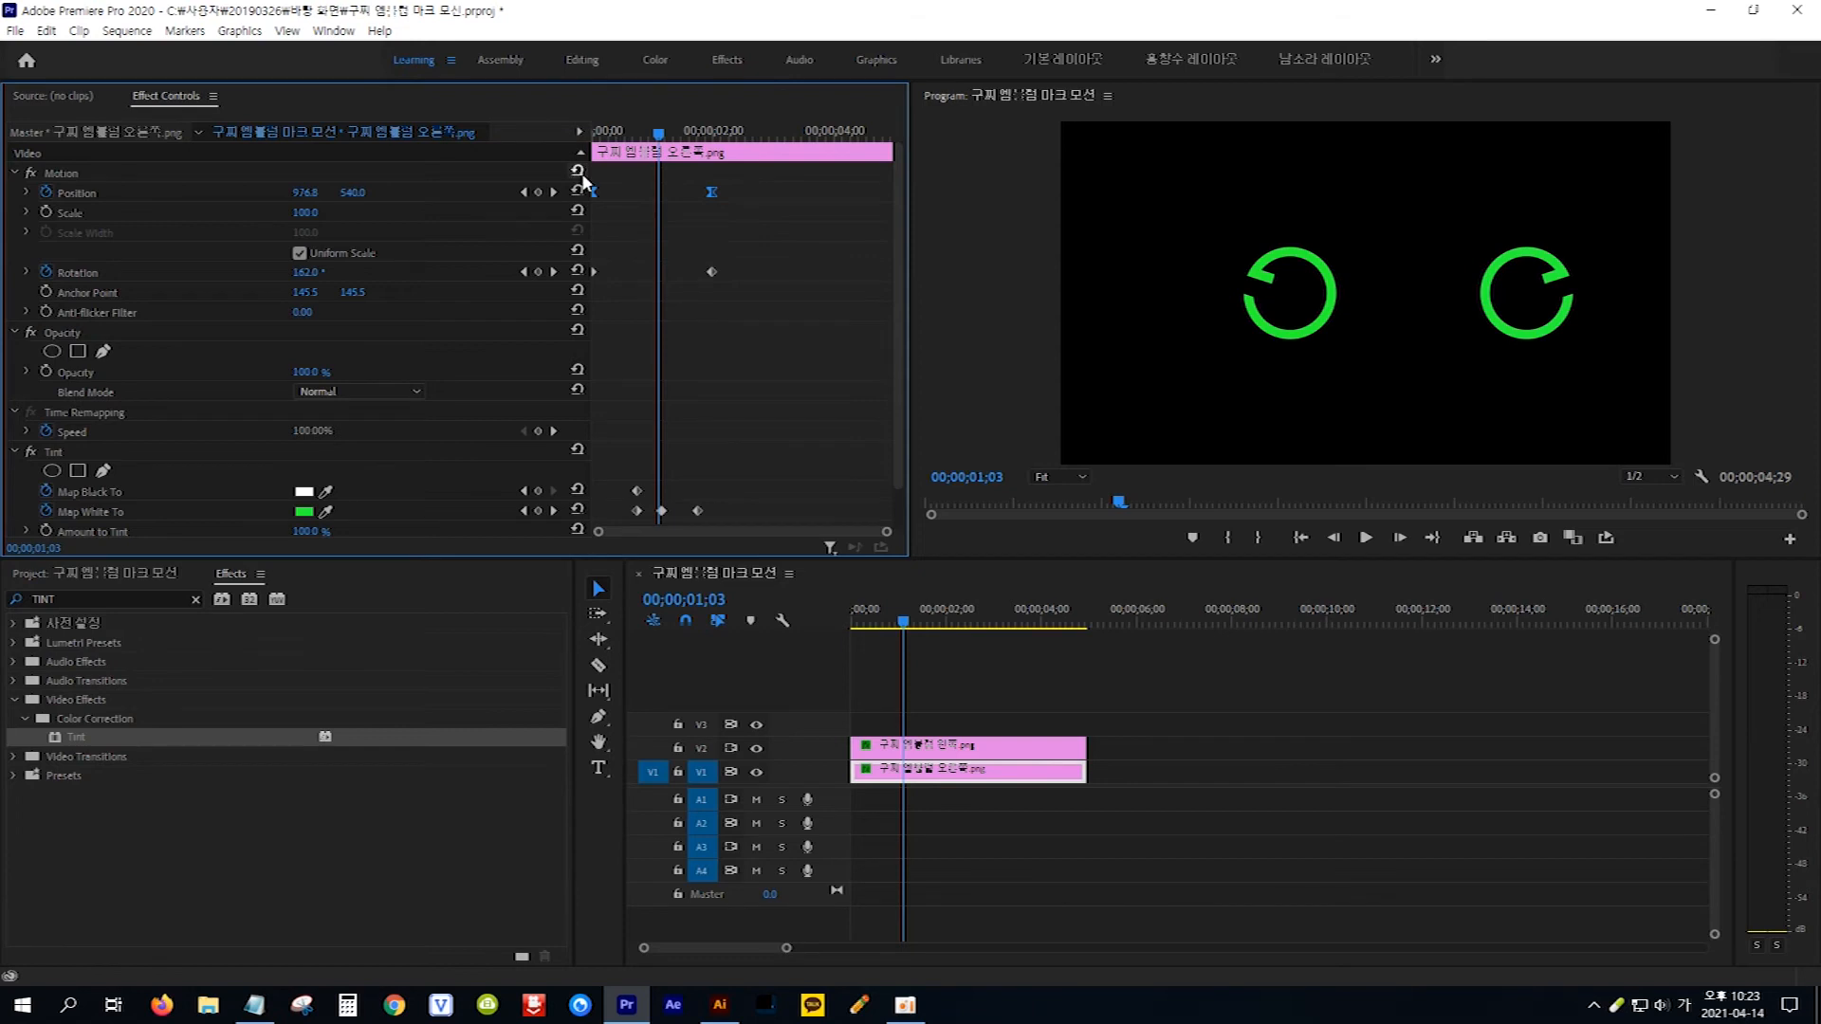
left_click(26, 193)
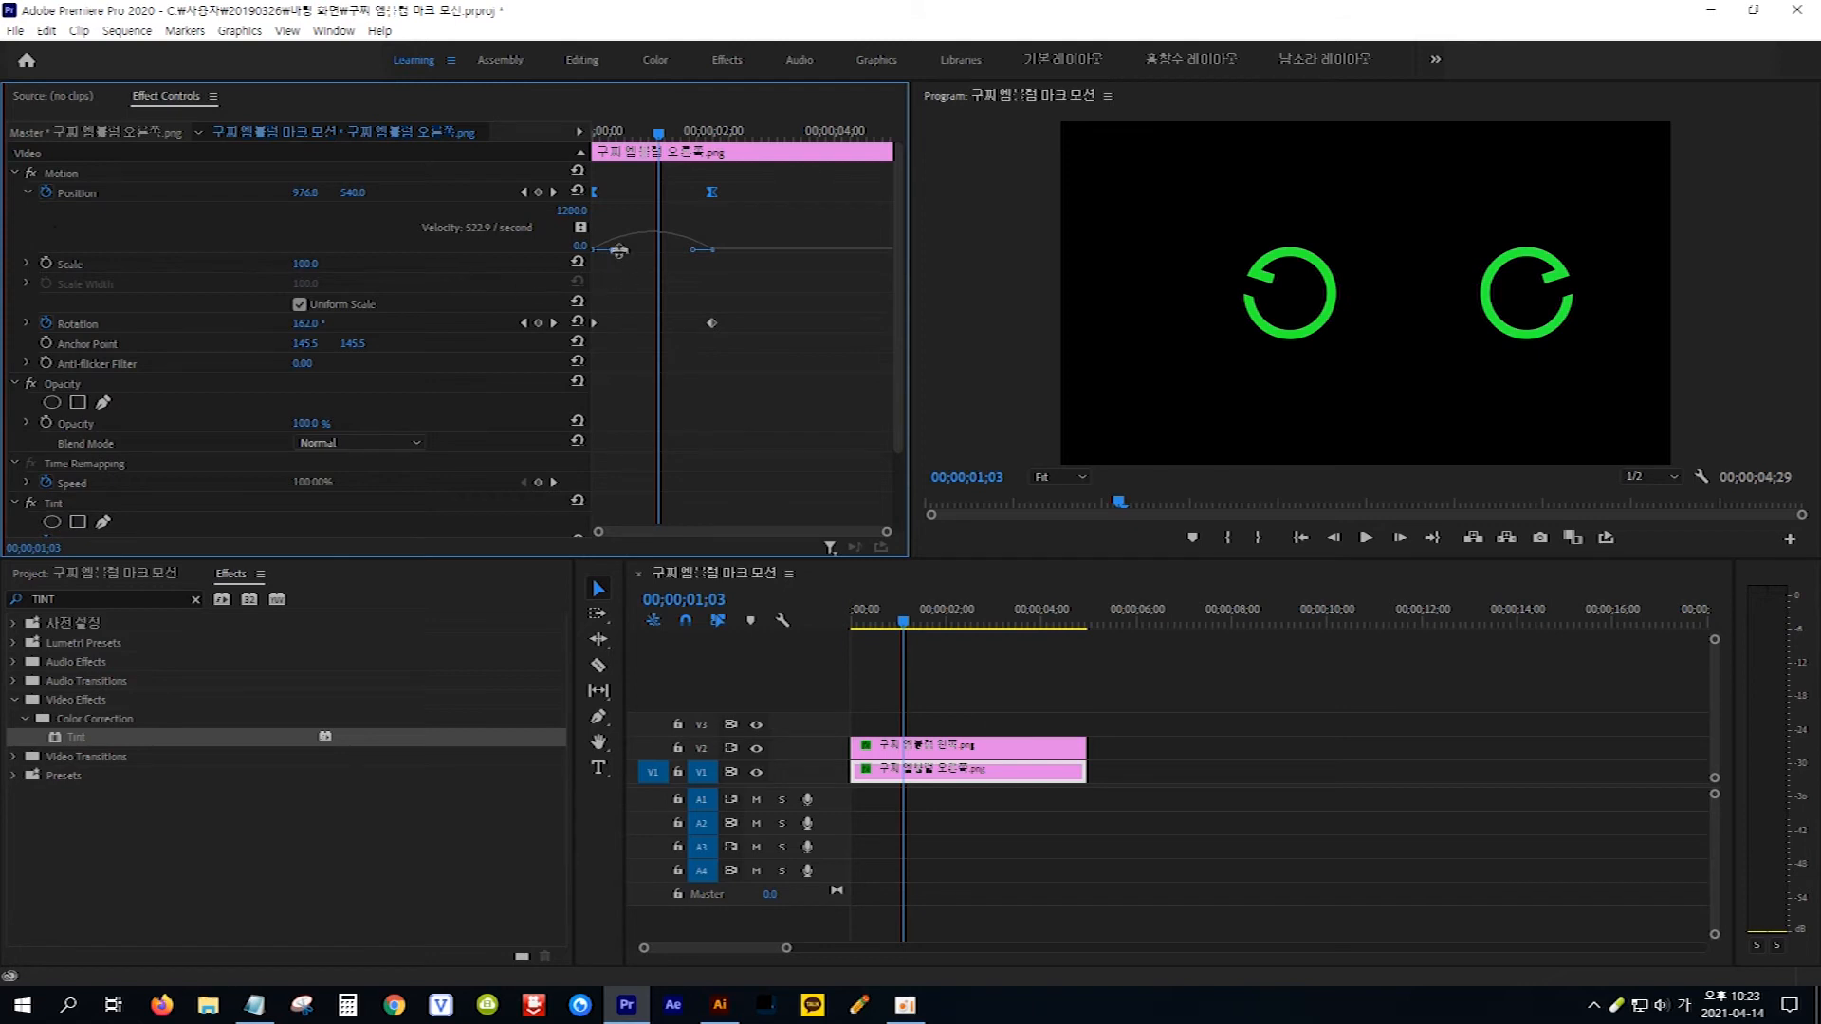
left_click_drag(613, 255, 653, 249)
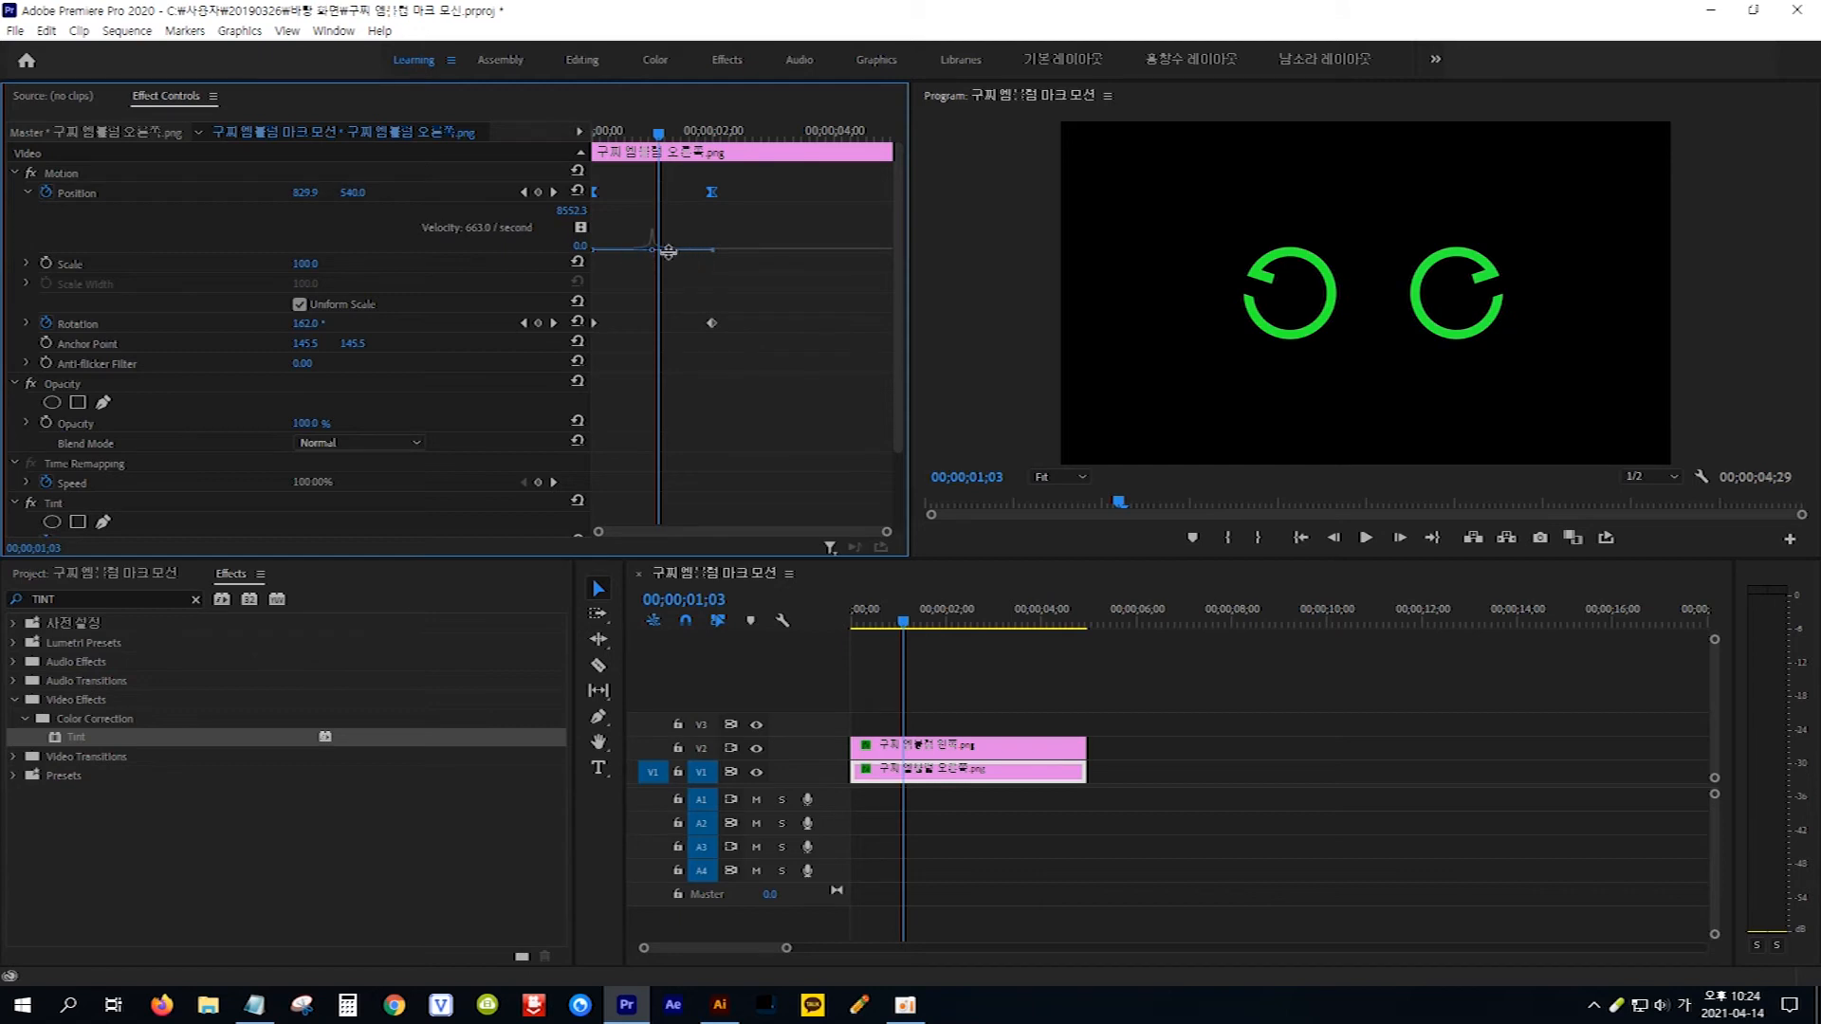
Step: Play the sequence from the start to review the eased motion and colour changes of both G halves
left_click(971, 653)
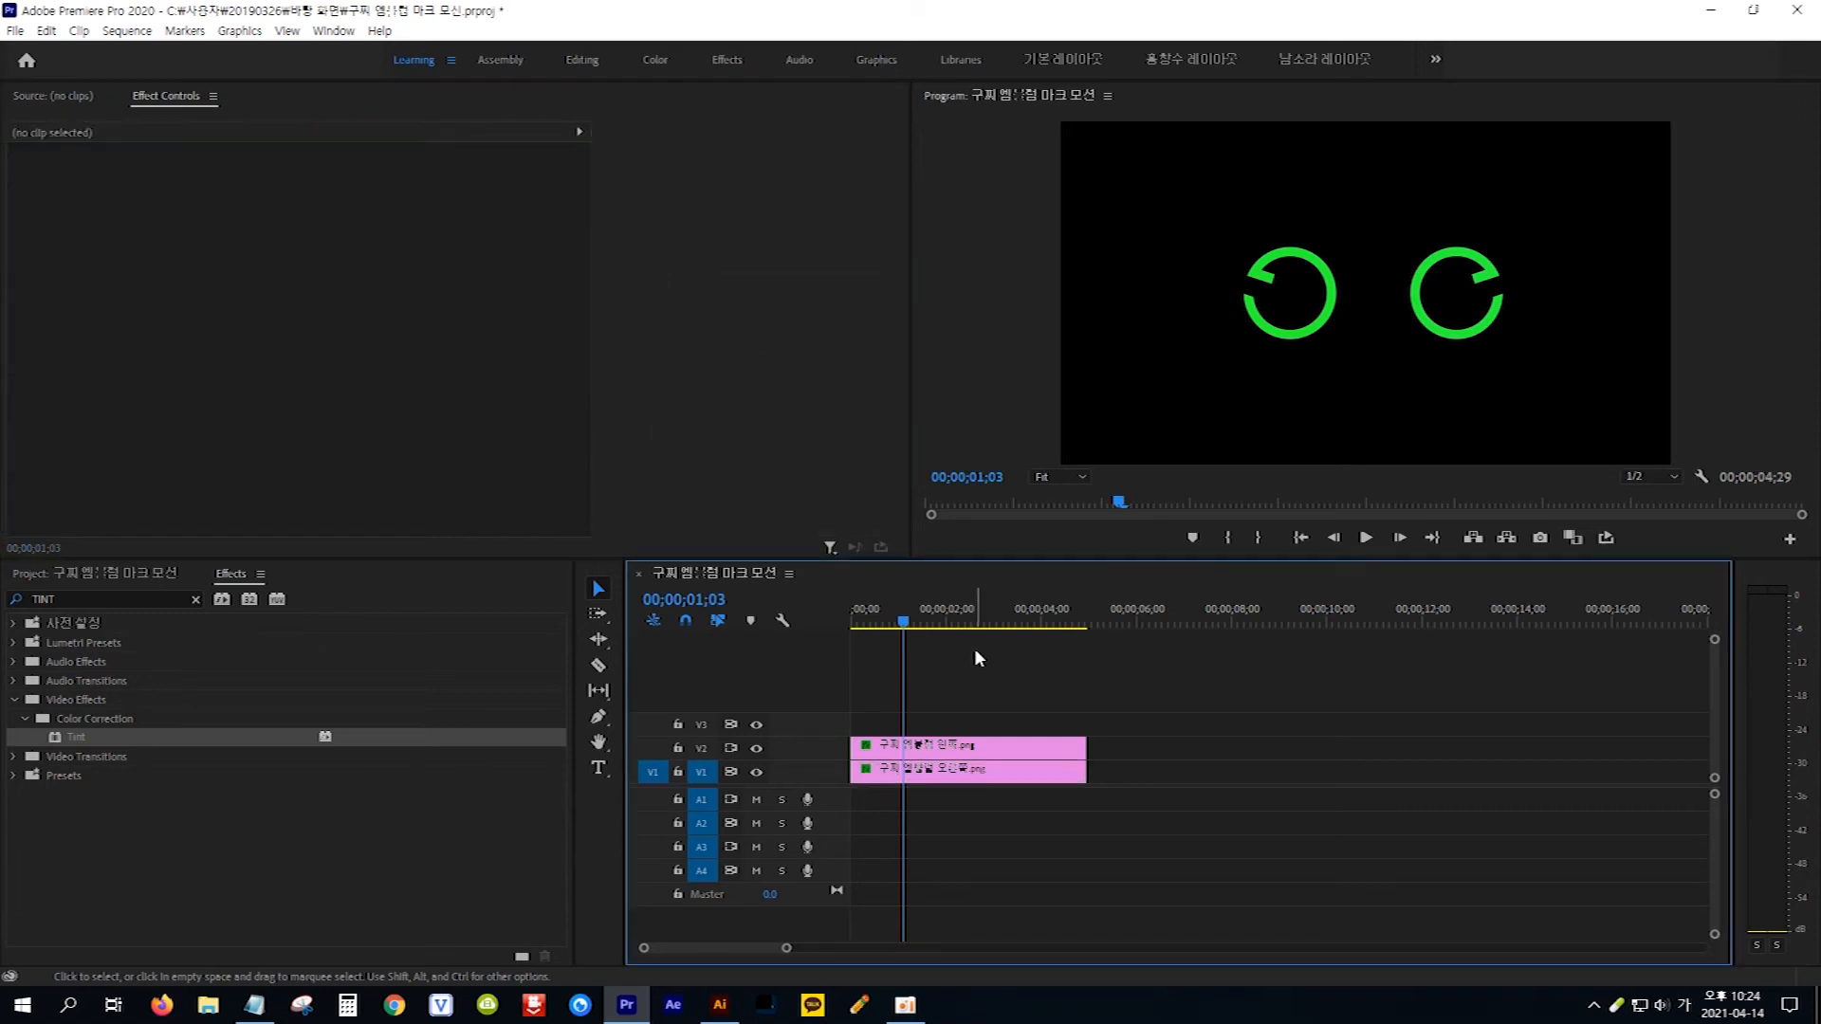
key("Home")
key("space")
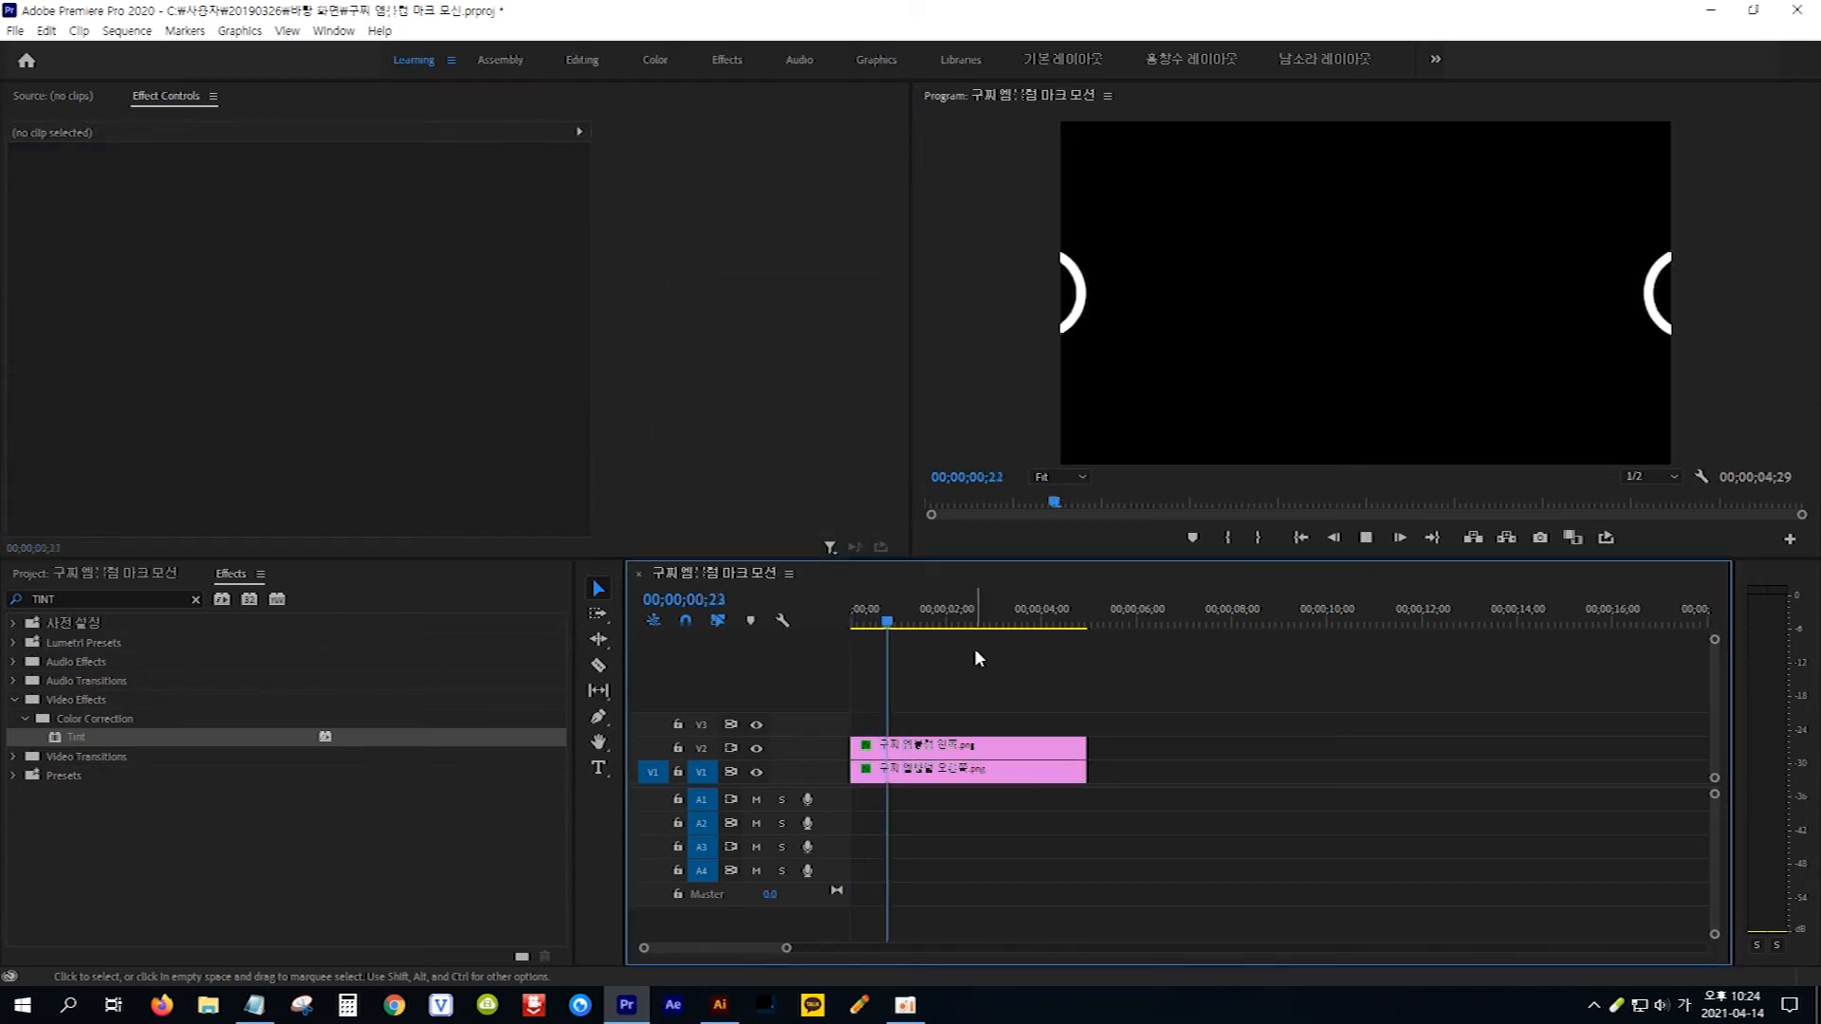
key("Home")
key("space")
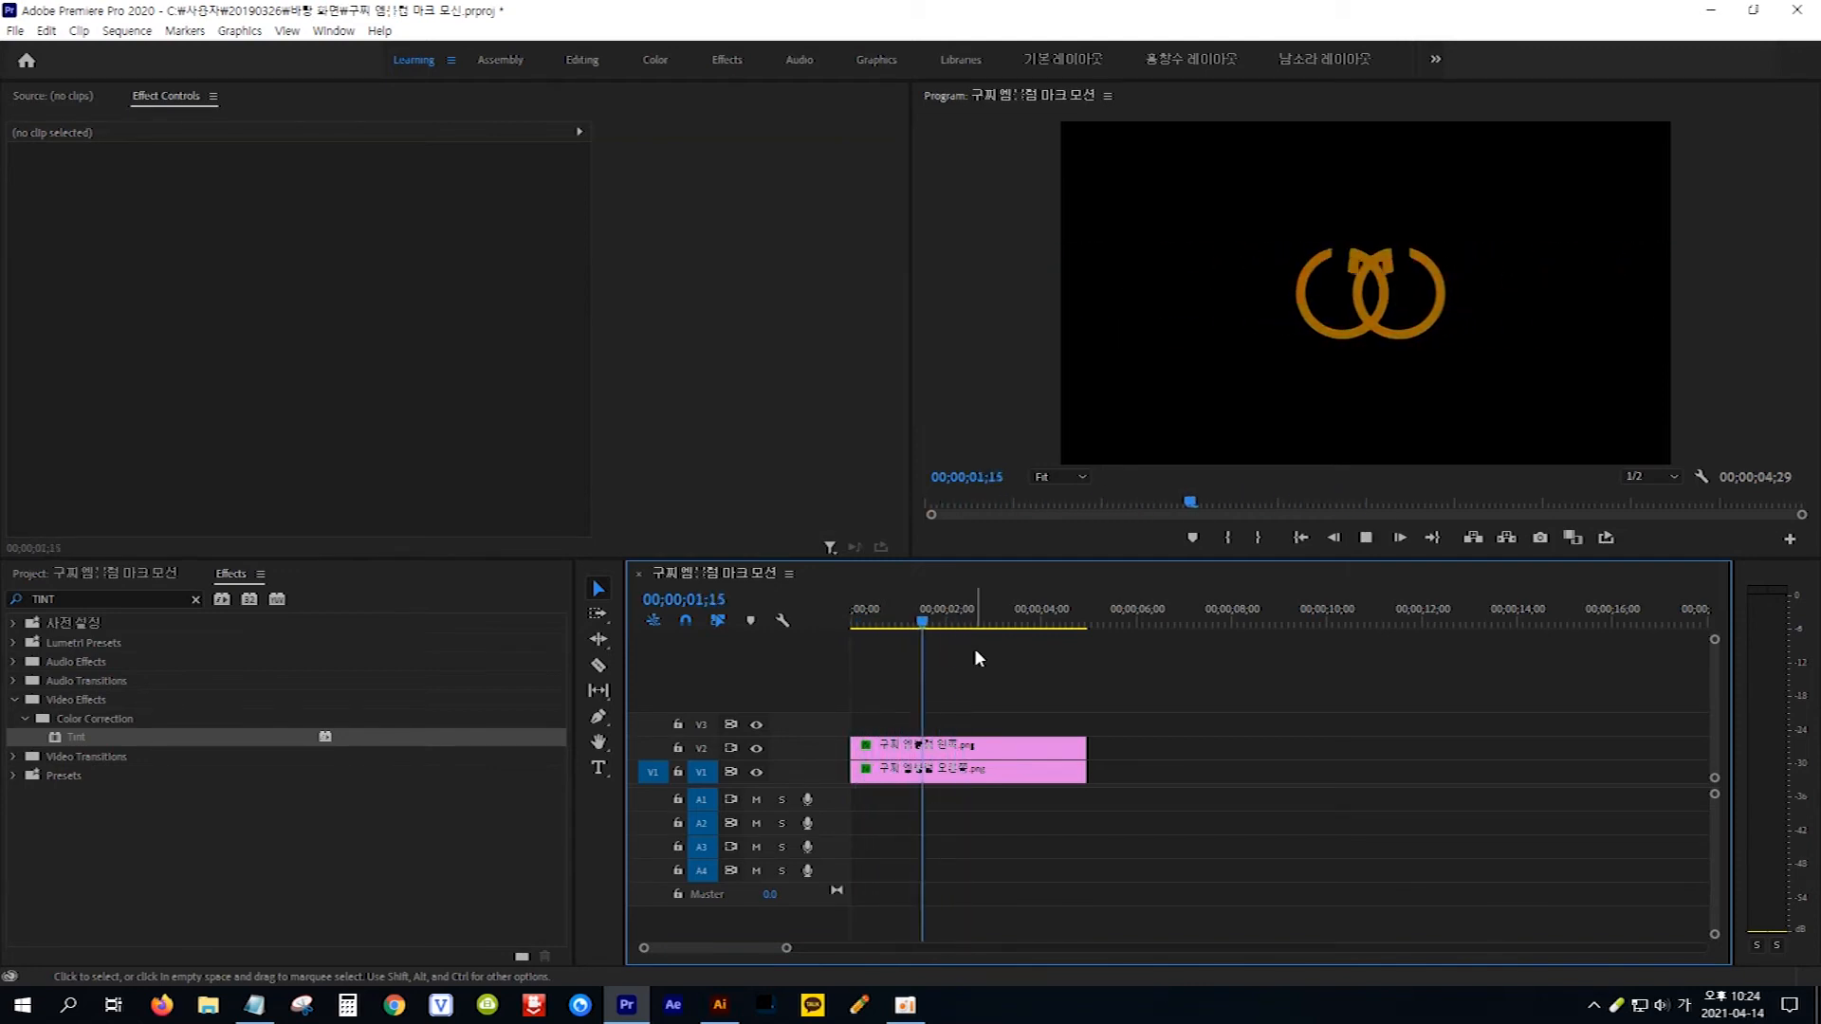
key("space")
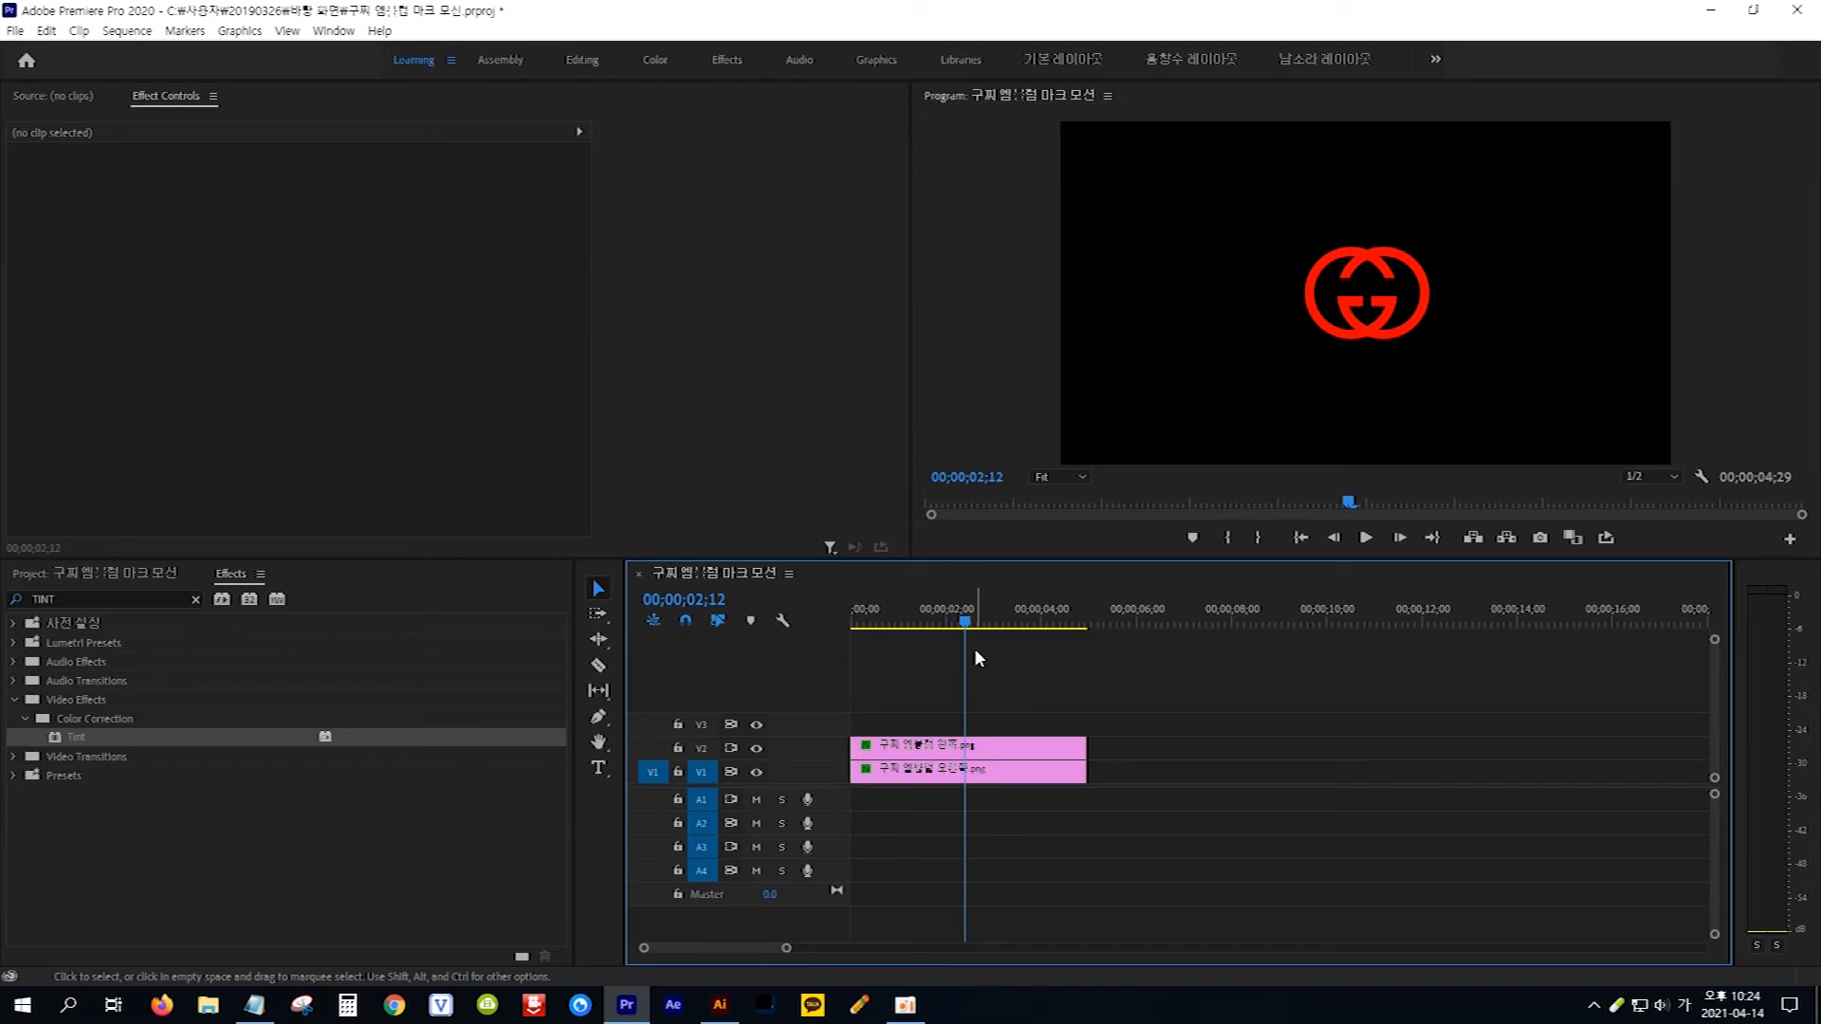
Step: Add a text layer reading GUCCI above the interlocked logo, starting at 00;00;02;05
mouse_move(966, 622)
left_mouse_down()
mouse_move(844, 621)
mouse_move(955, 629)
left_mouse_up()
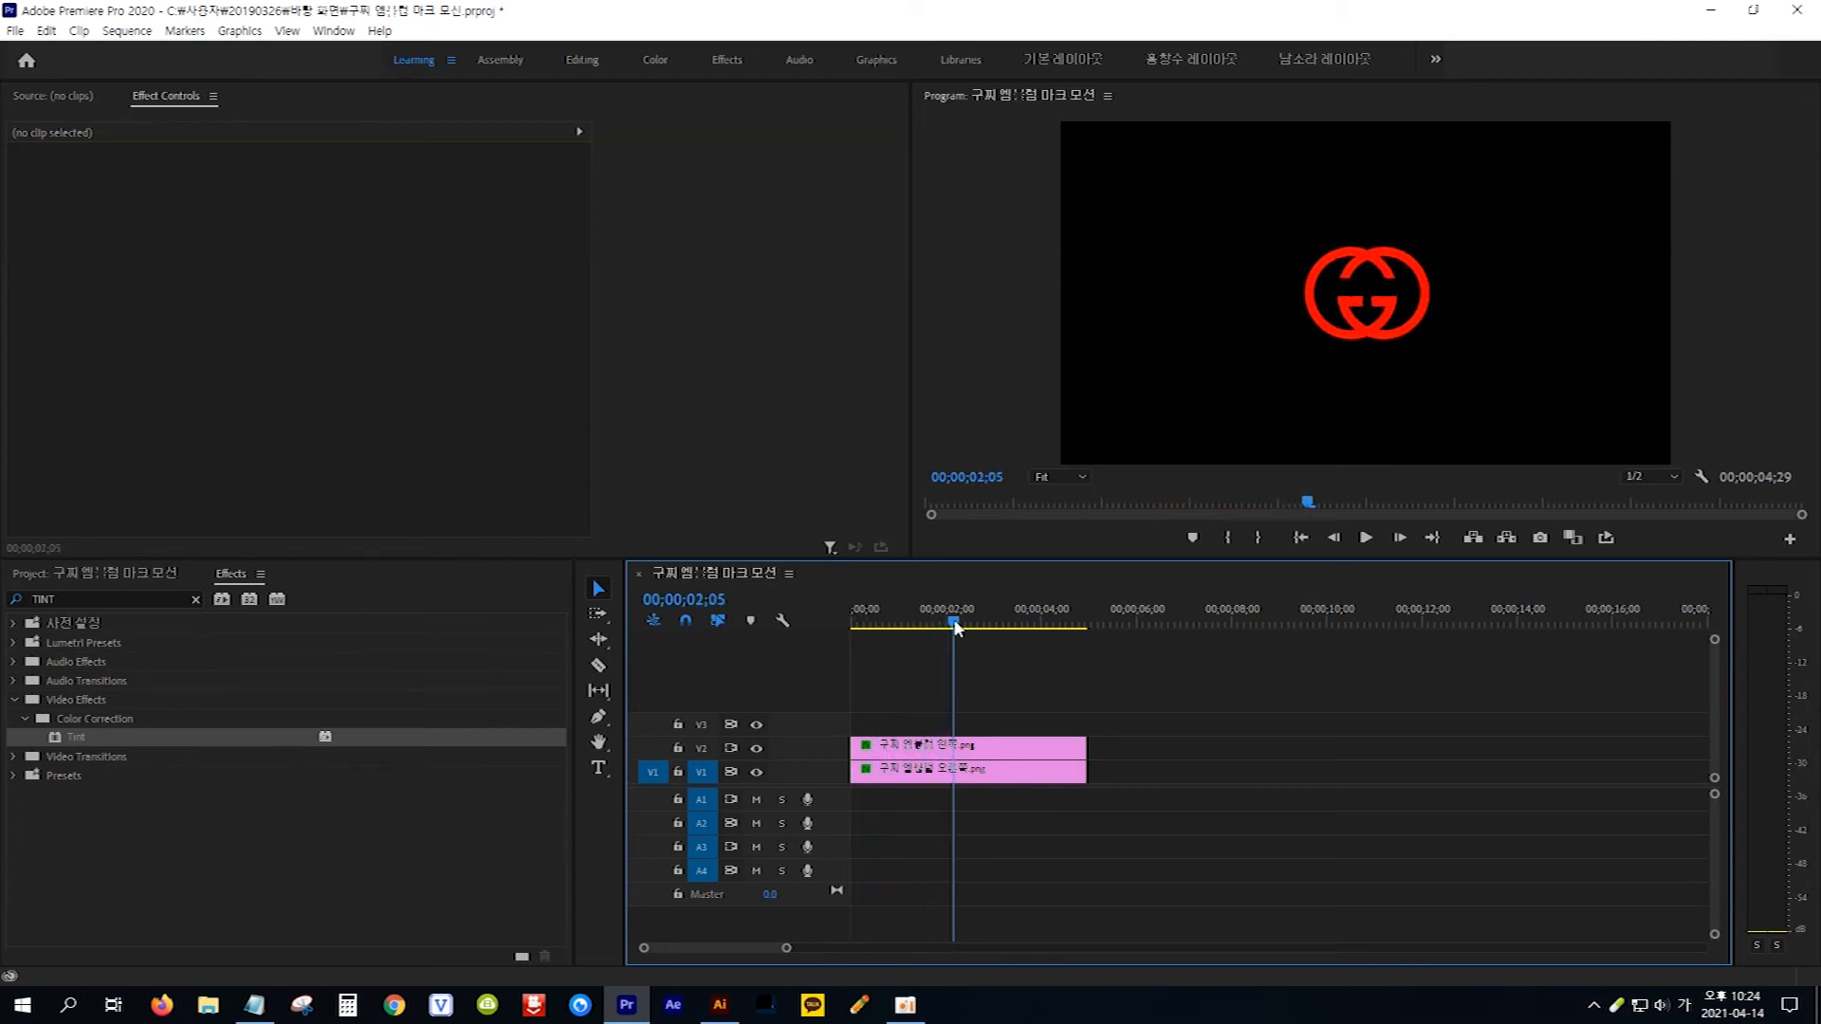
left_click(600, 770)
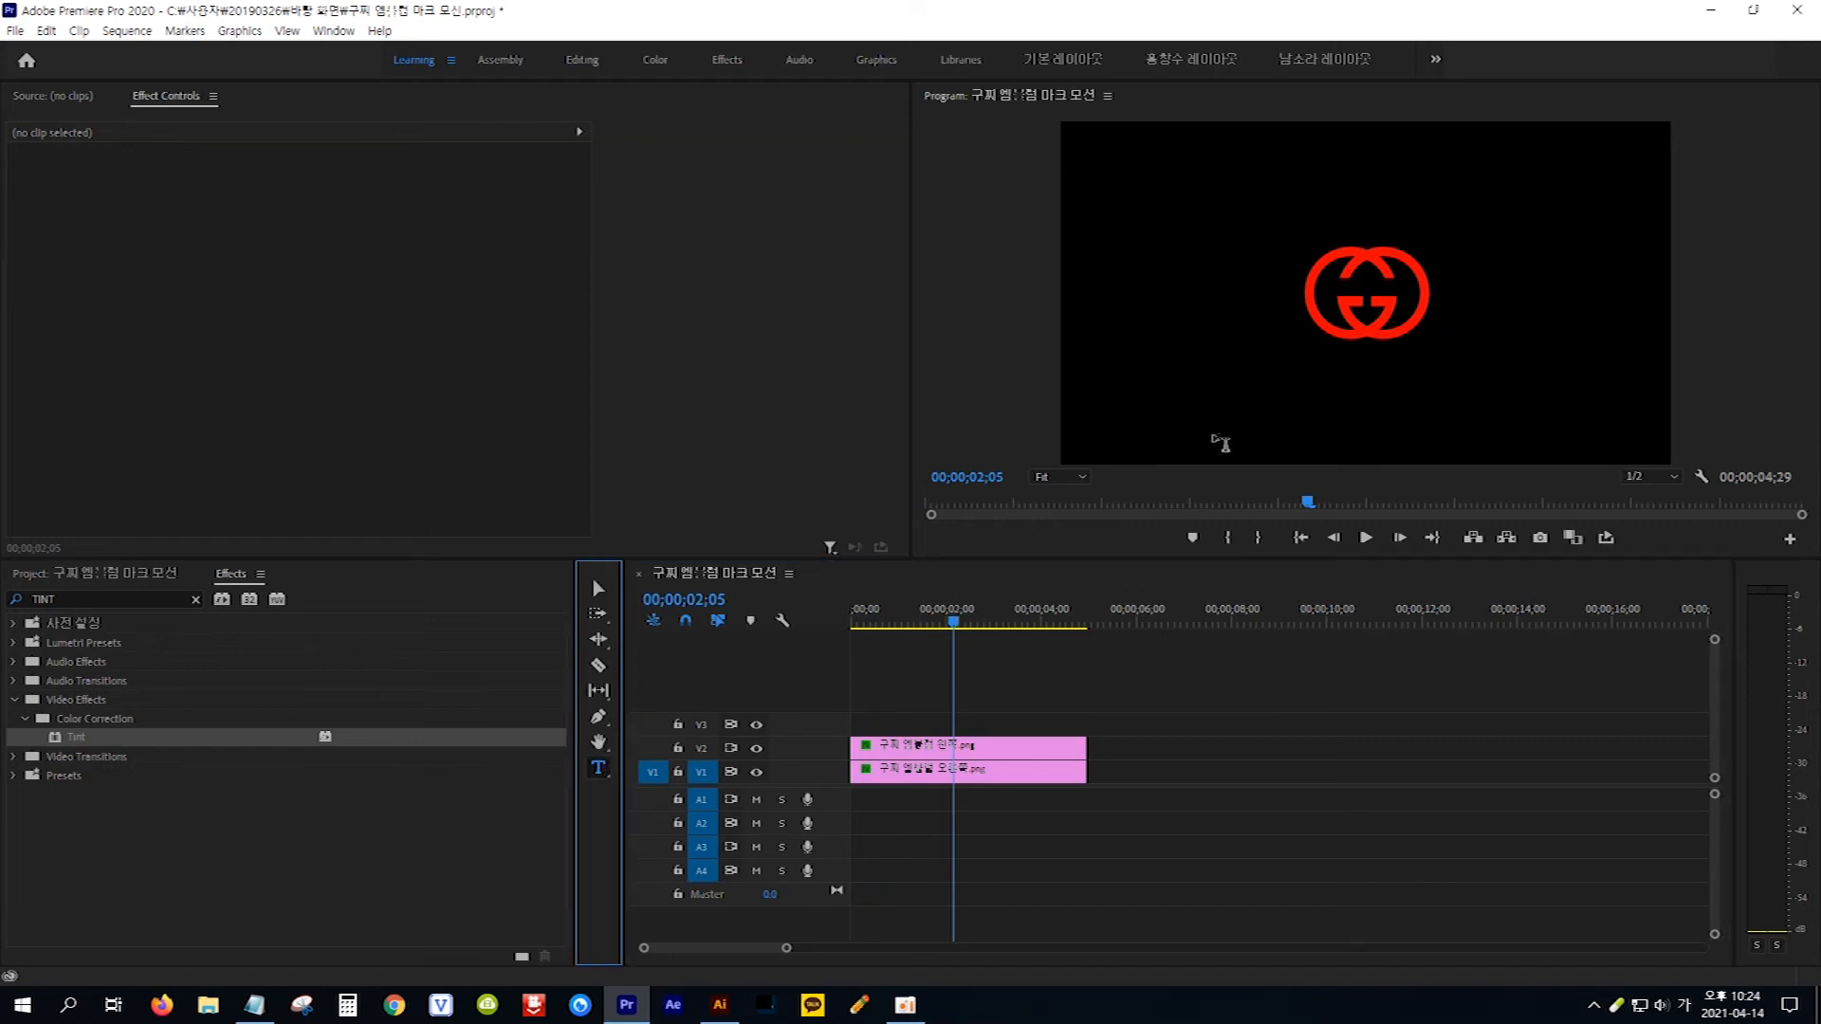
left_click(1309, 211)
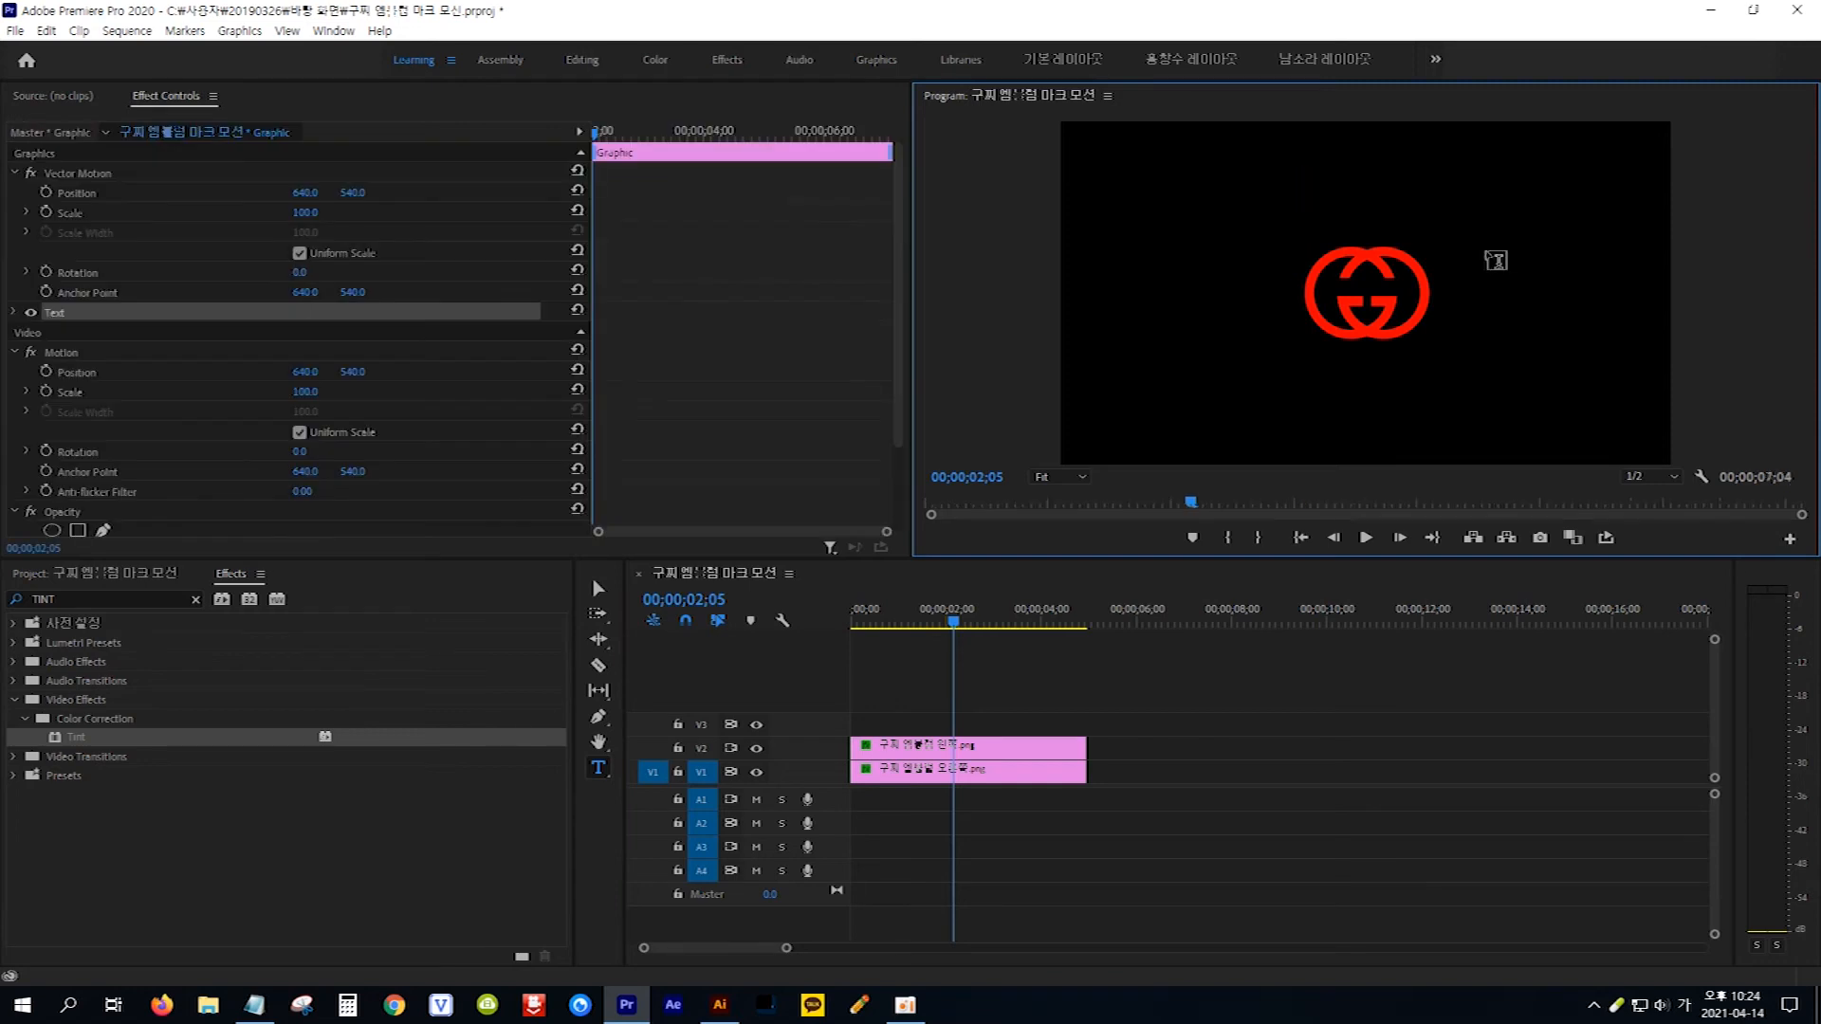
type("GU")
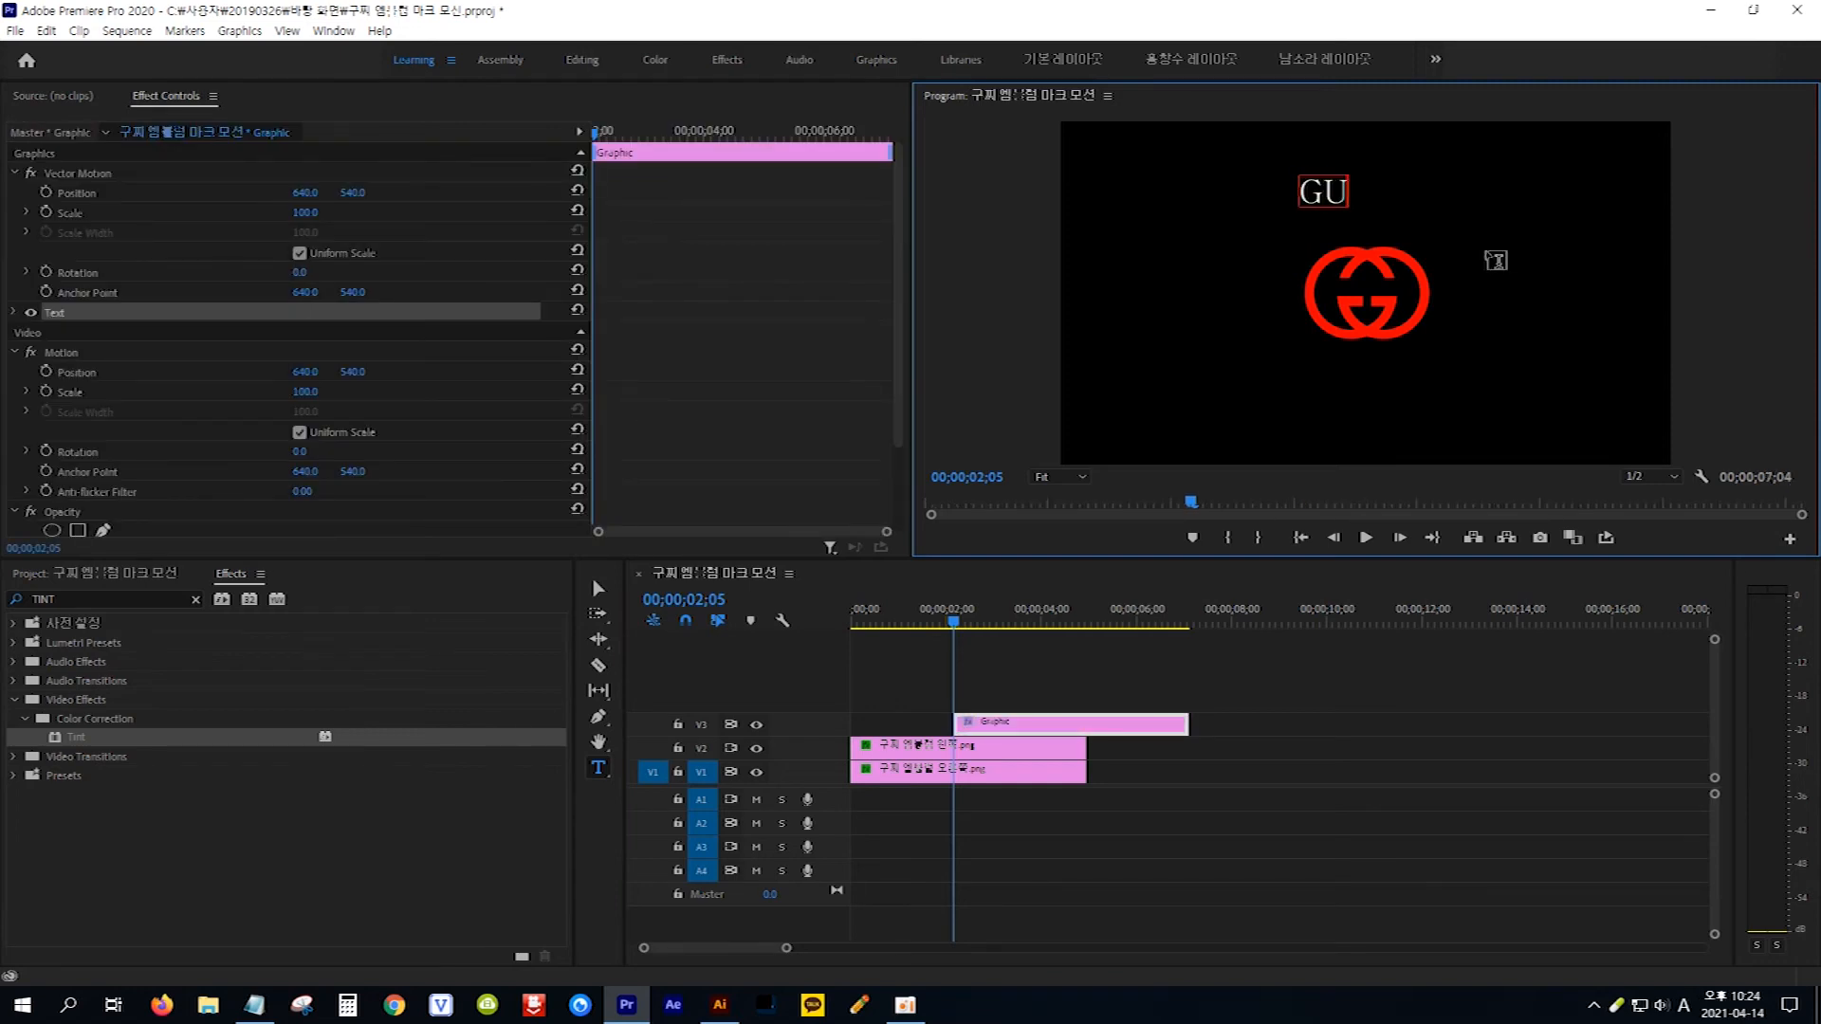
type("CCI")
left_click(597, 588)
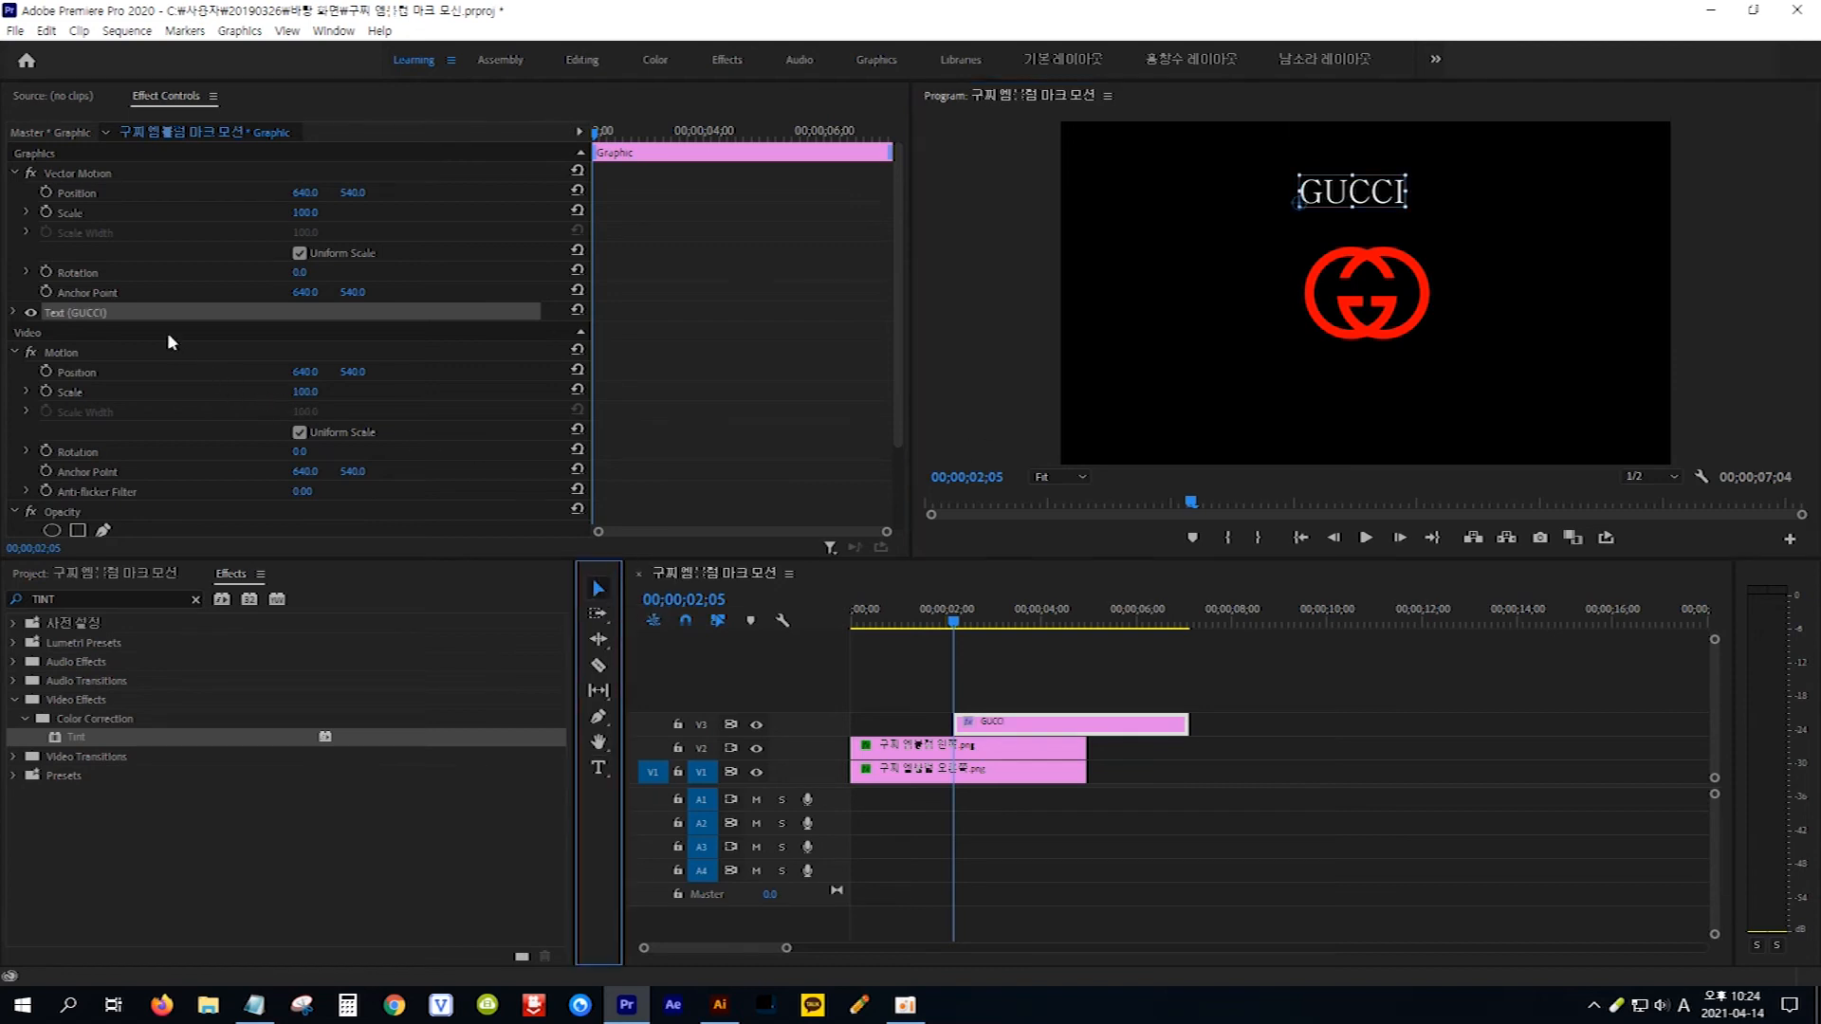
Step: Set the GUCCI text's font to Berlin Sans FB Demi Bold from the favourite fonts and its size to 125
left_click(15, 313)
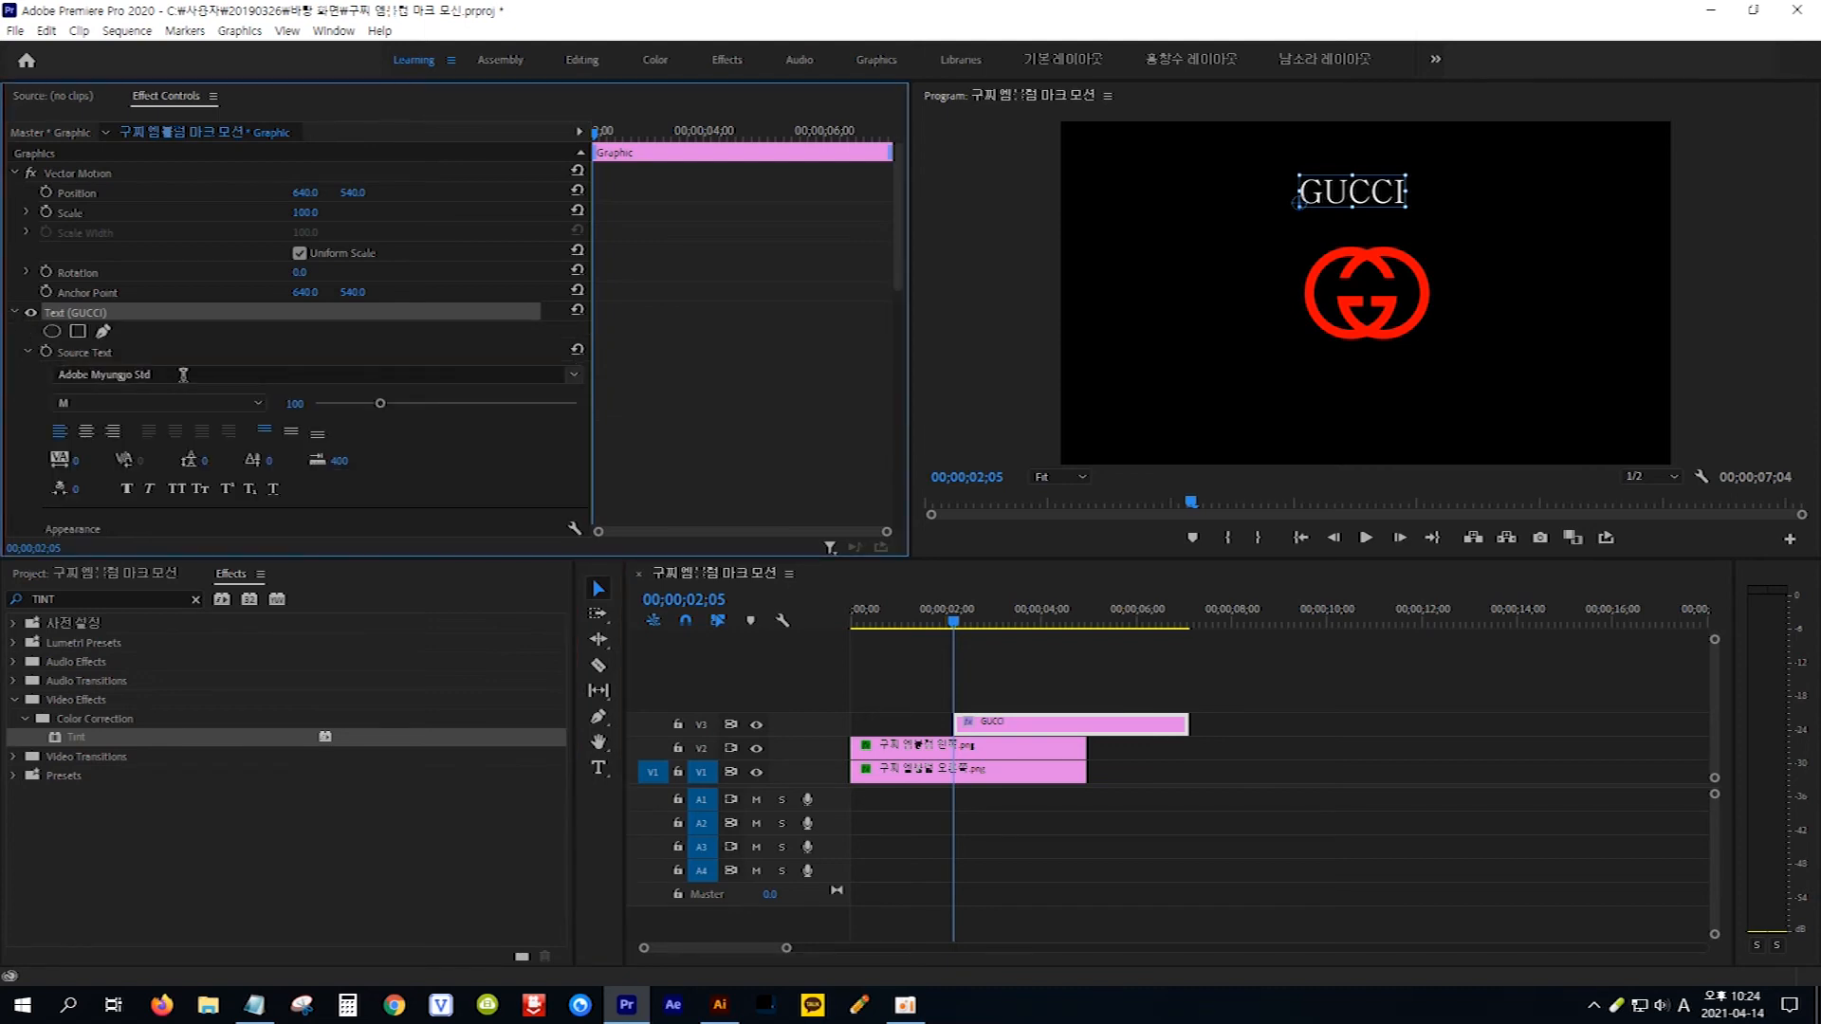
left_click(234, 373)
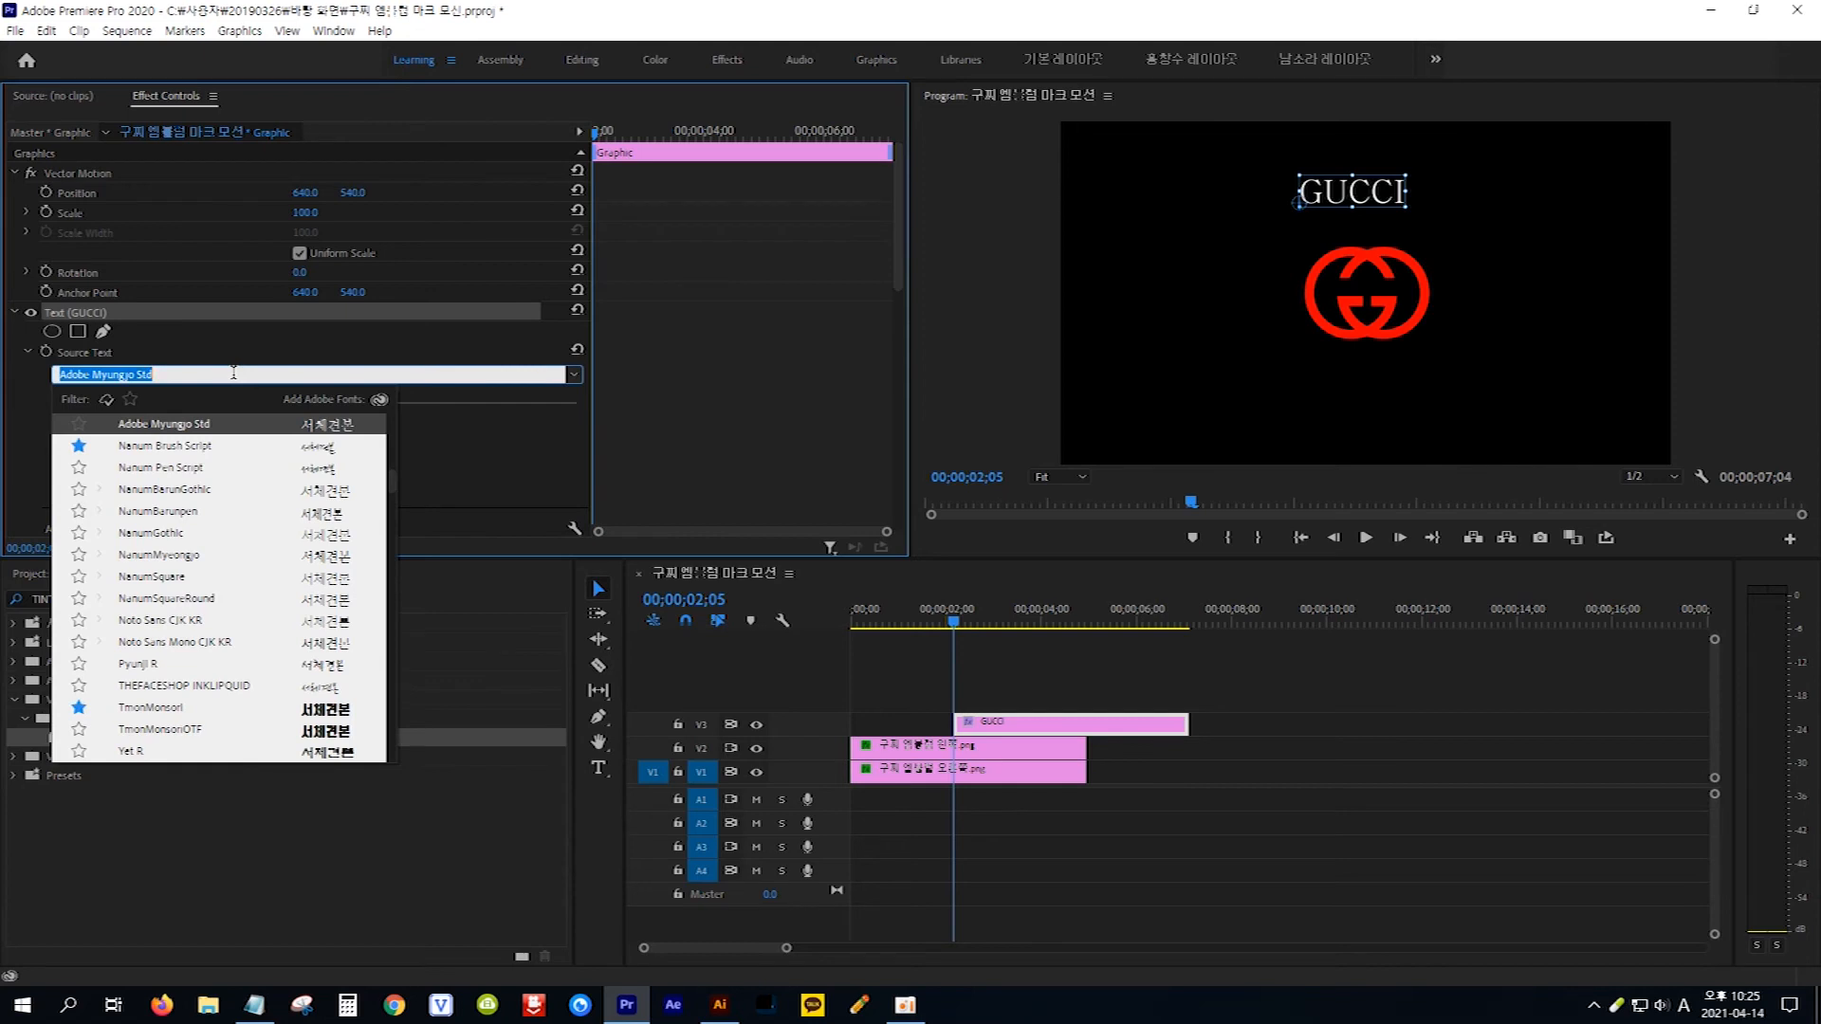
left_click(130, 399)
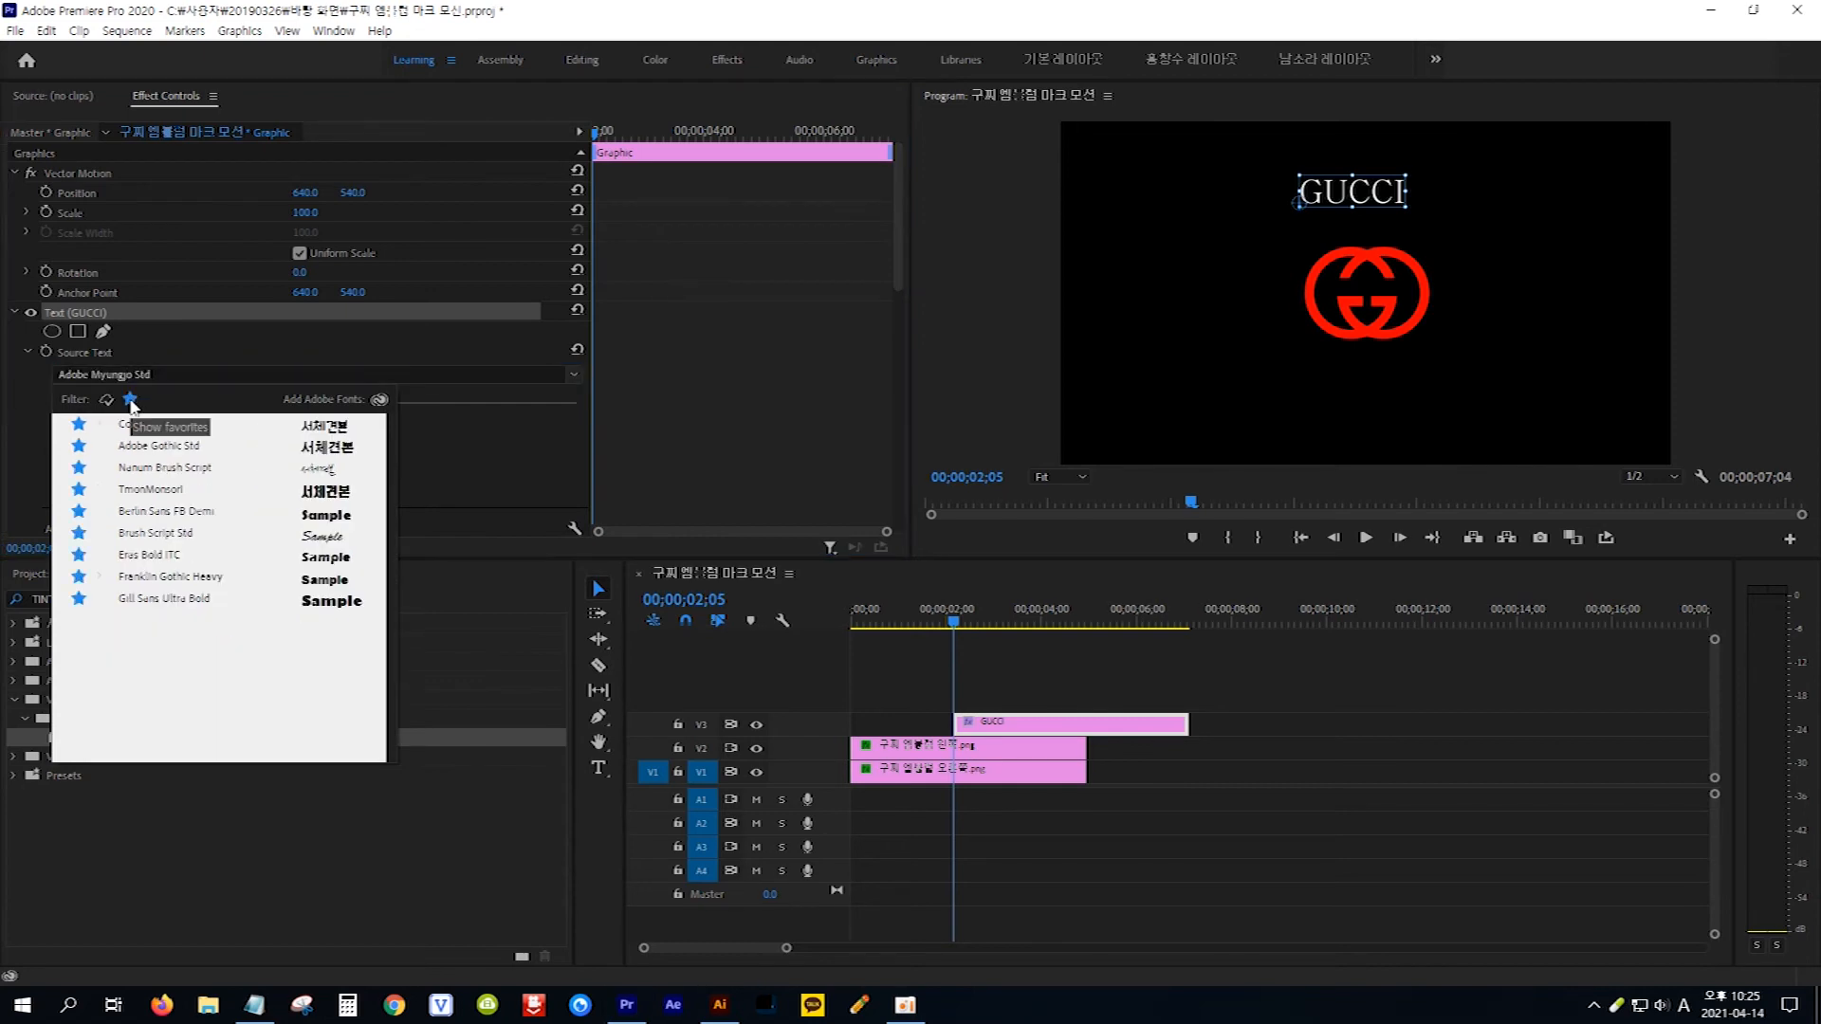
left_click(330, 517)
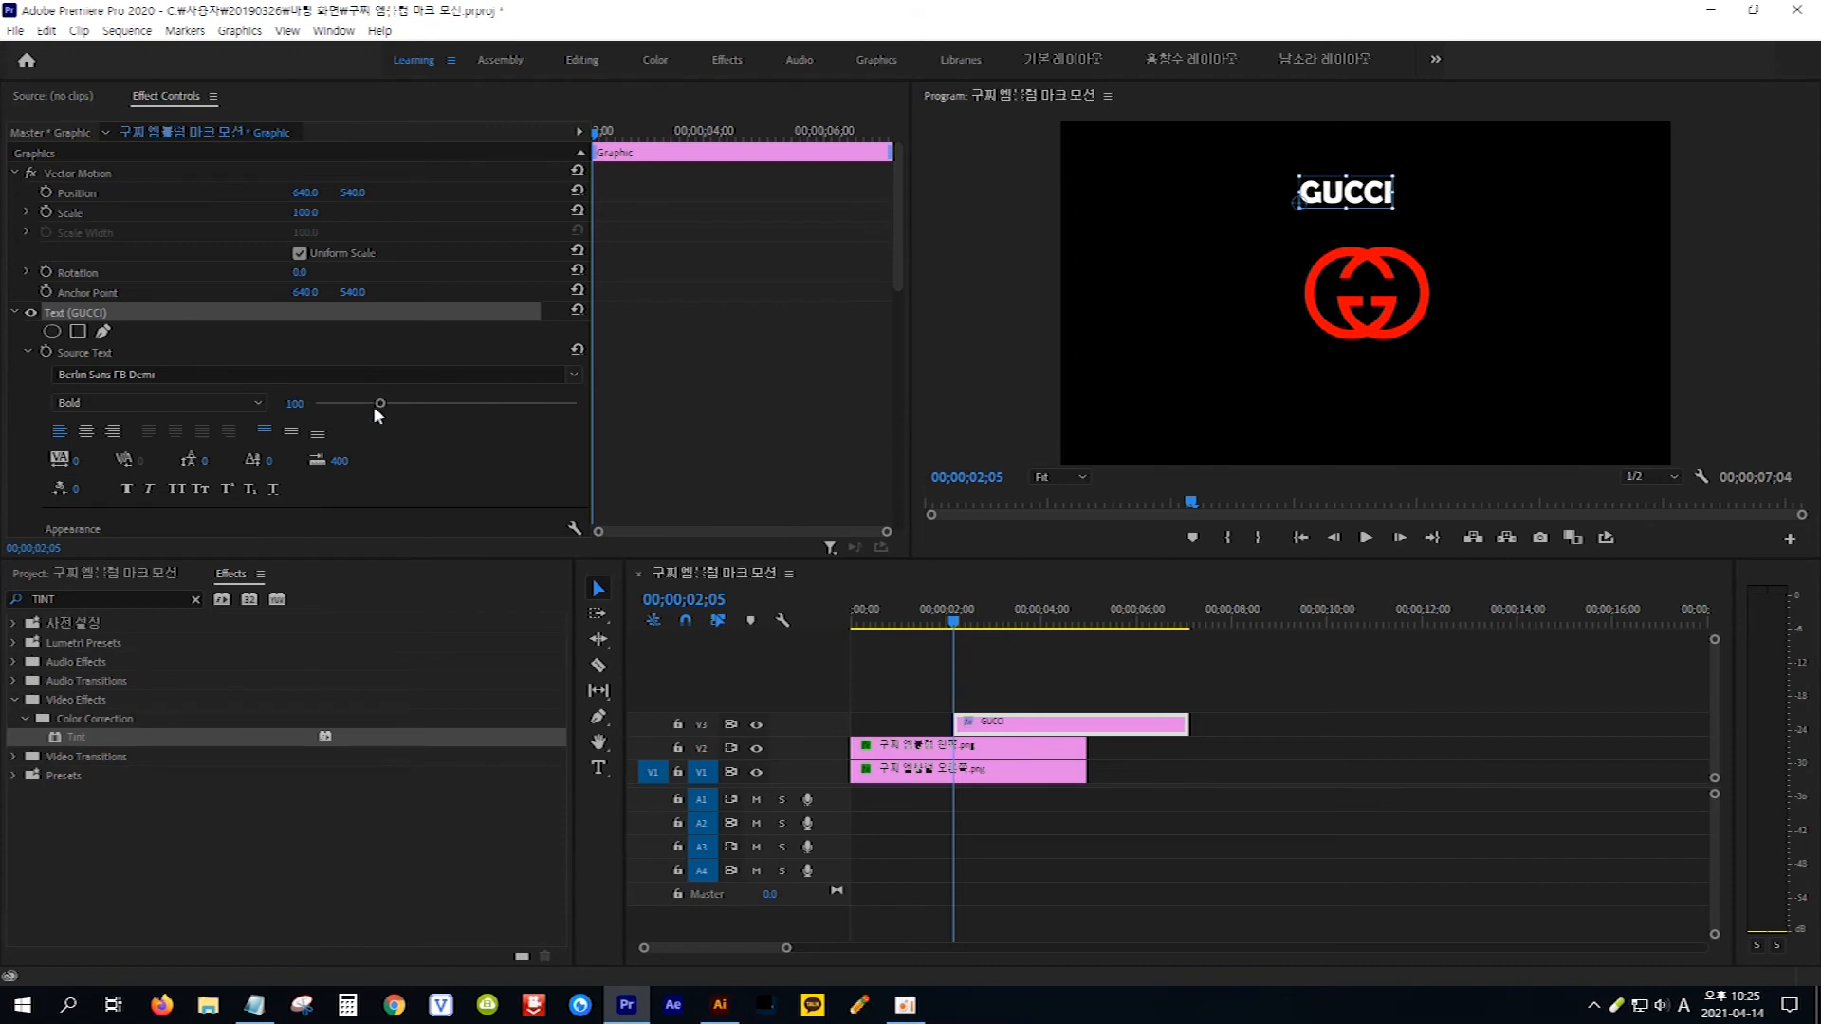
left_click_drag(380, 404, 397, 404)
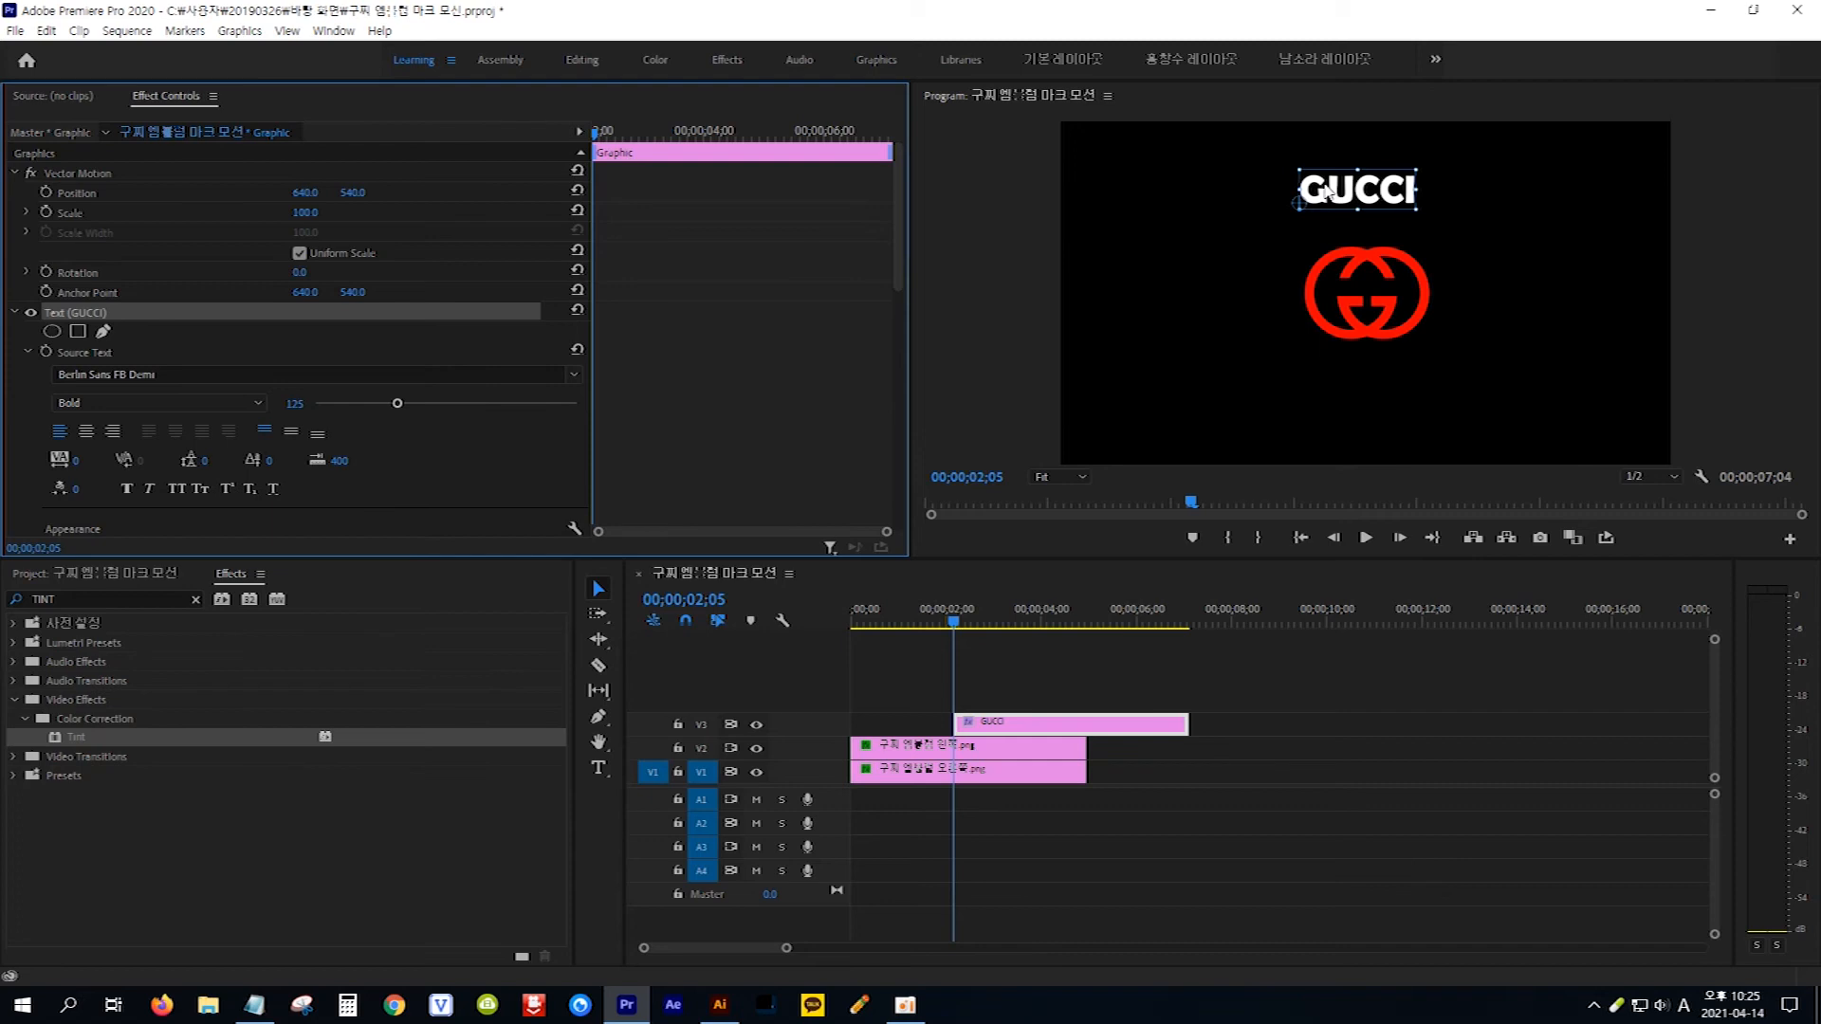
Step: Centre the GUCCI text's anchor point within the lettering and place the title just above the logo at about 637, 298
left_click_drag(1300, 204, 1364, 199)
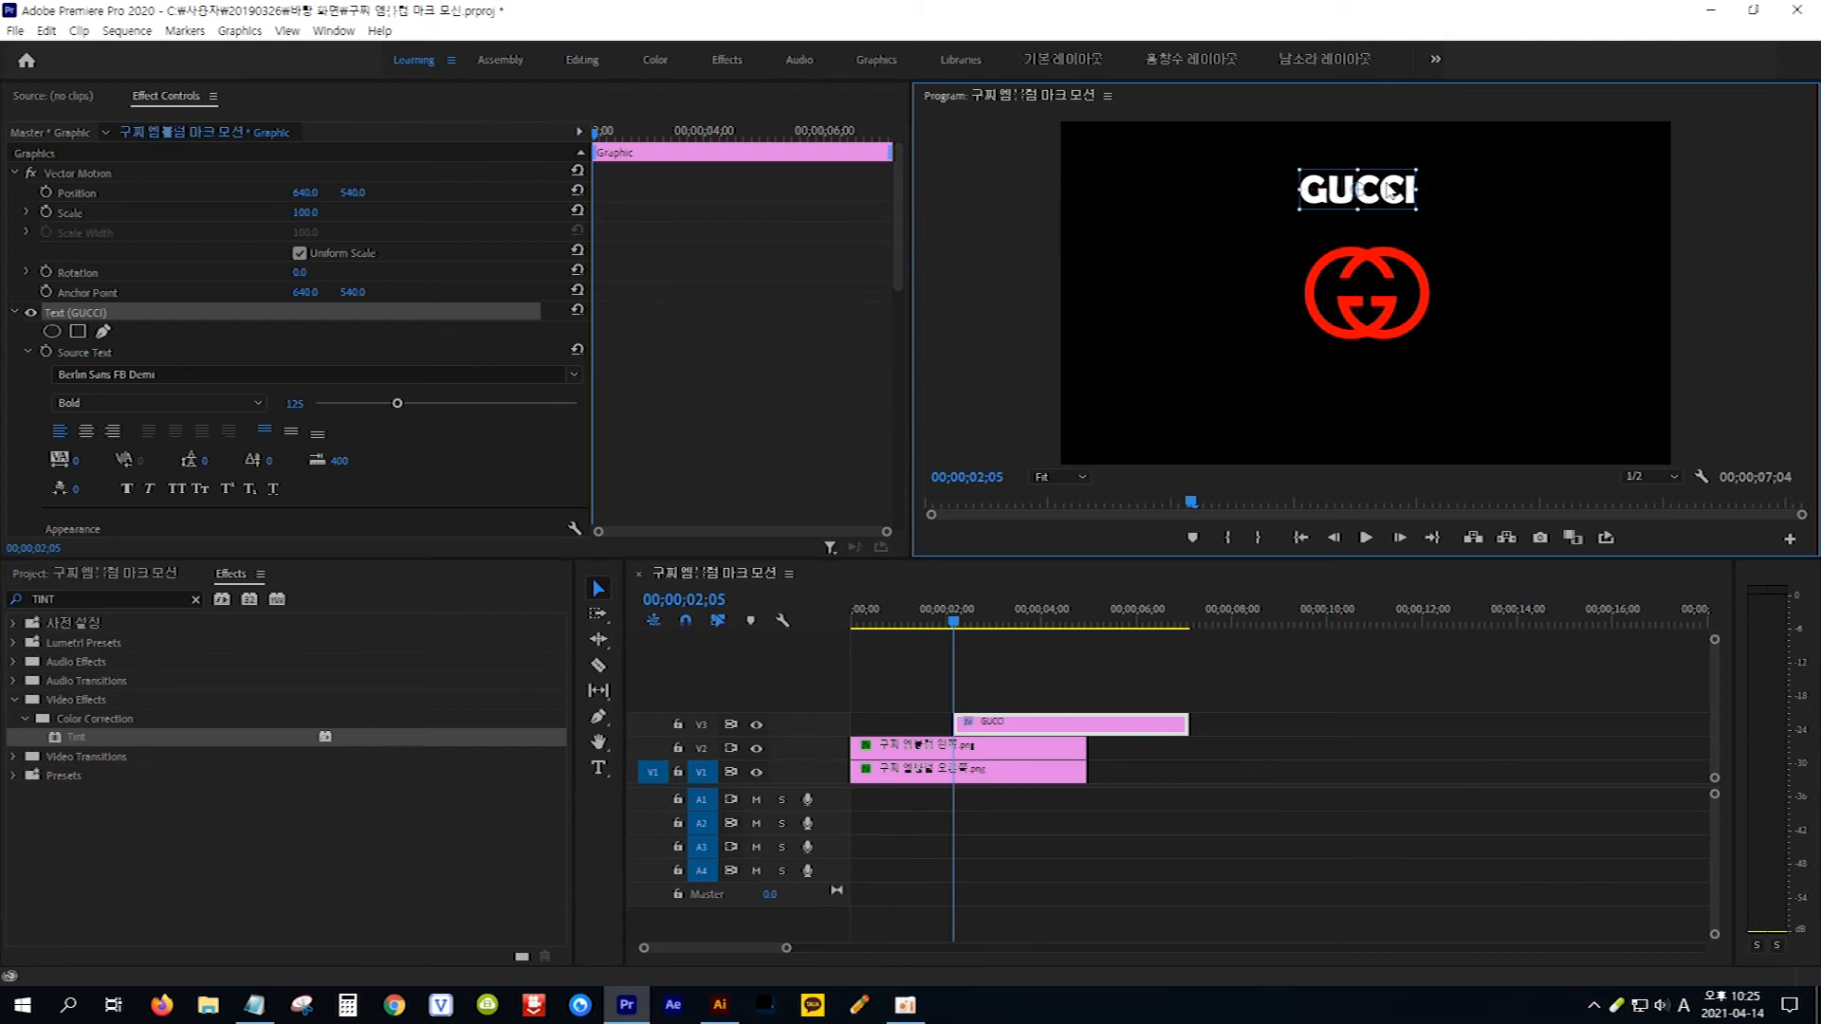
left_click_drag(1391, 189, 1397, 220)
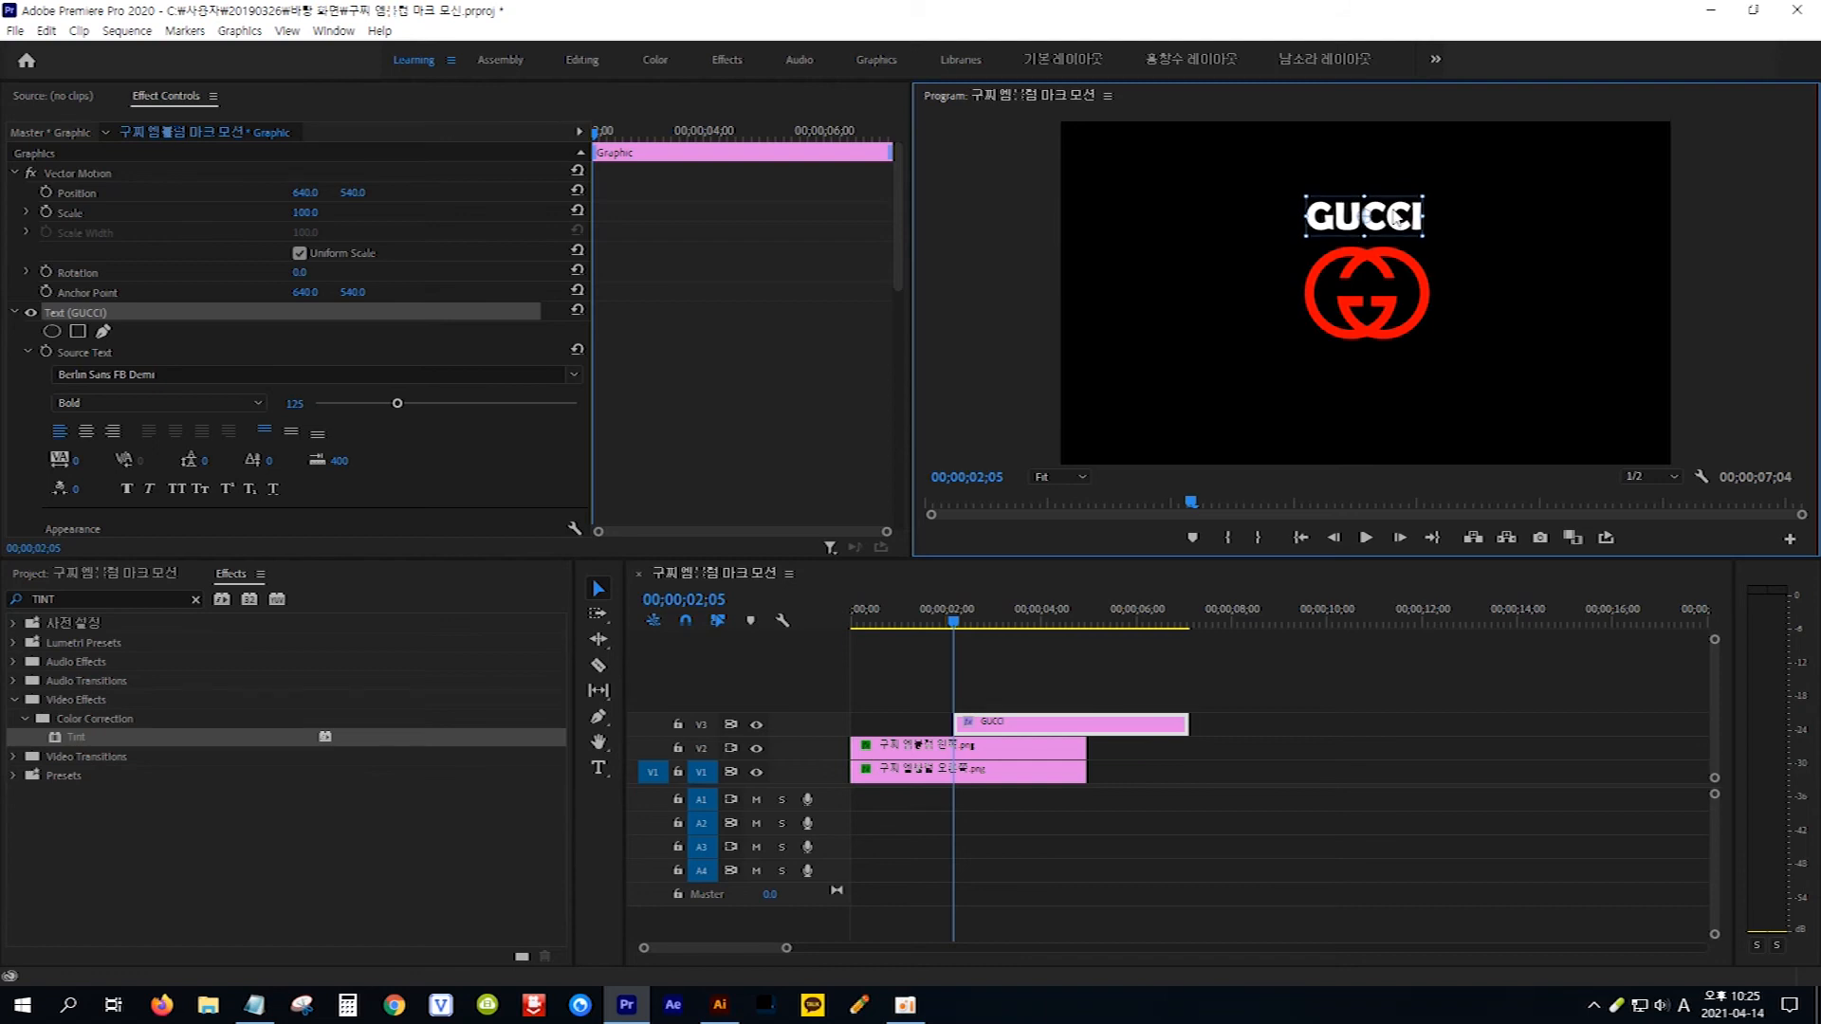
Step: Start animating the GUCCI text's Transform Position with a keyframe at 00;00;02;15
left_click(989, 728)
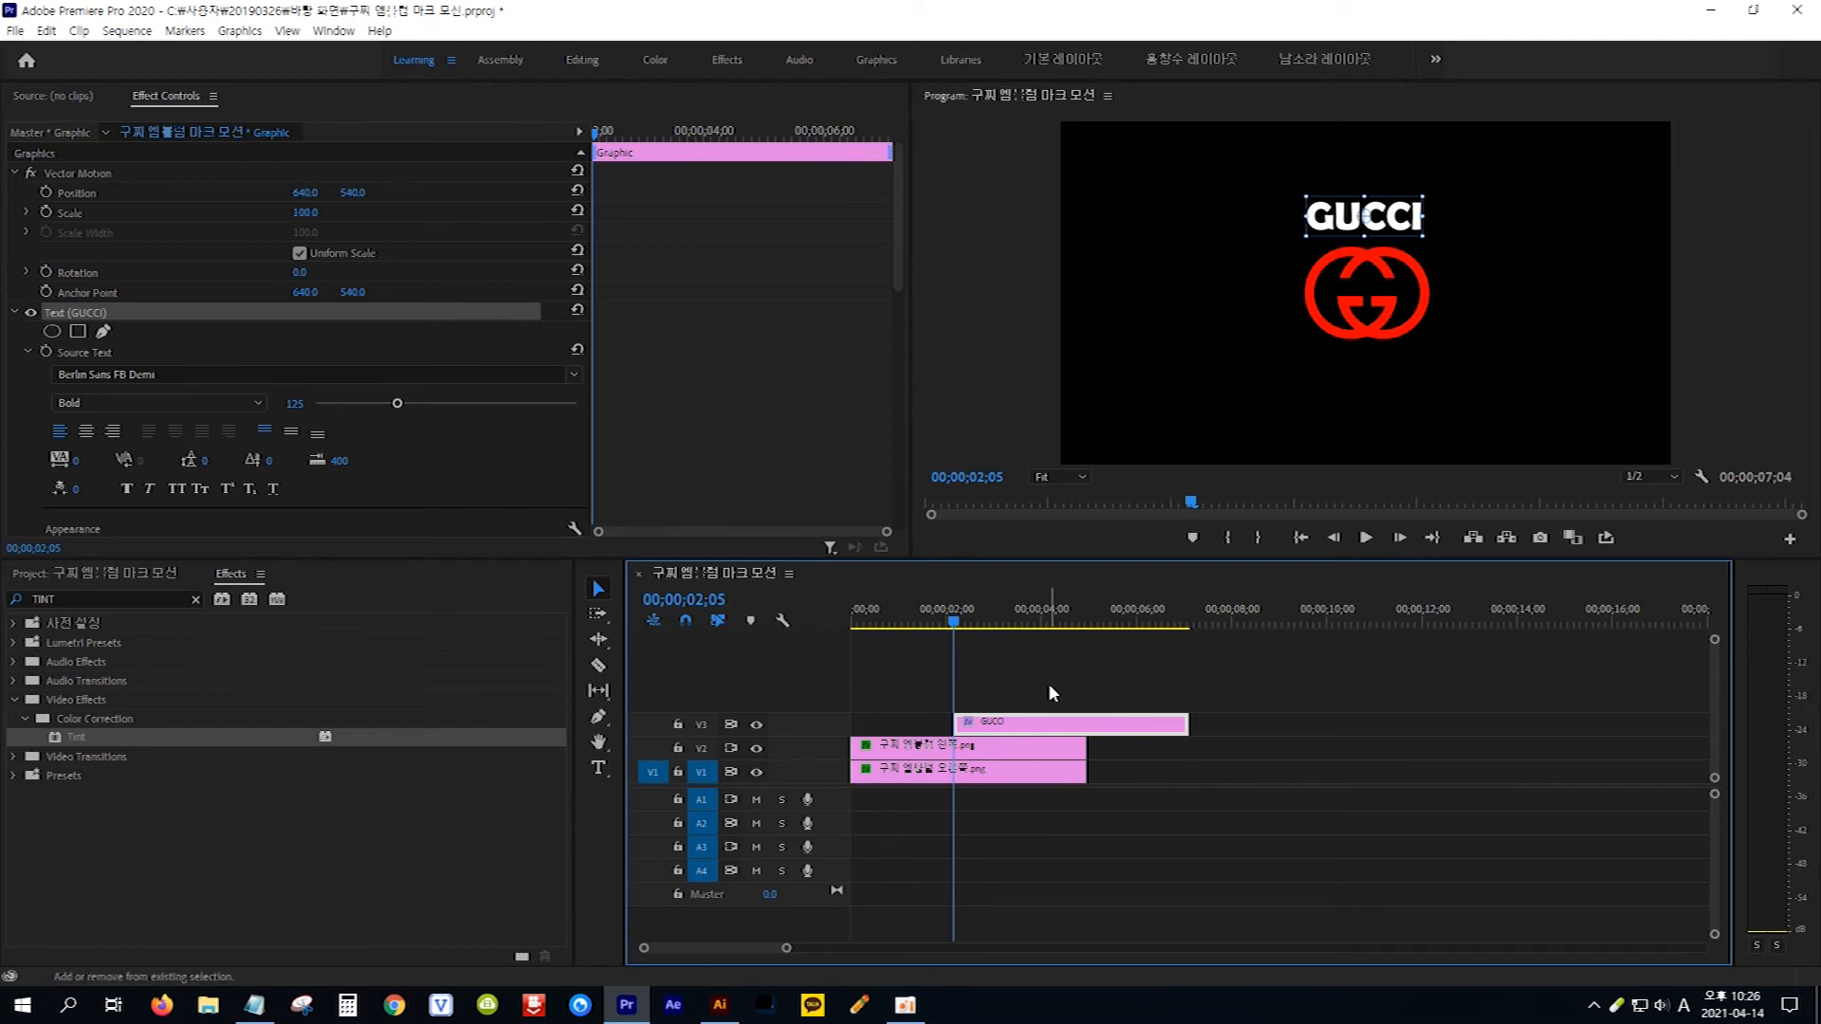
key("shift+Right")
key("shift+Right")
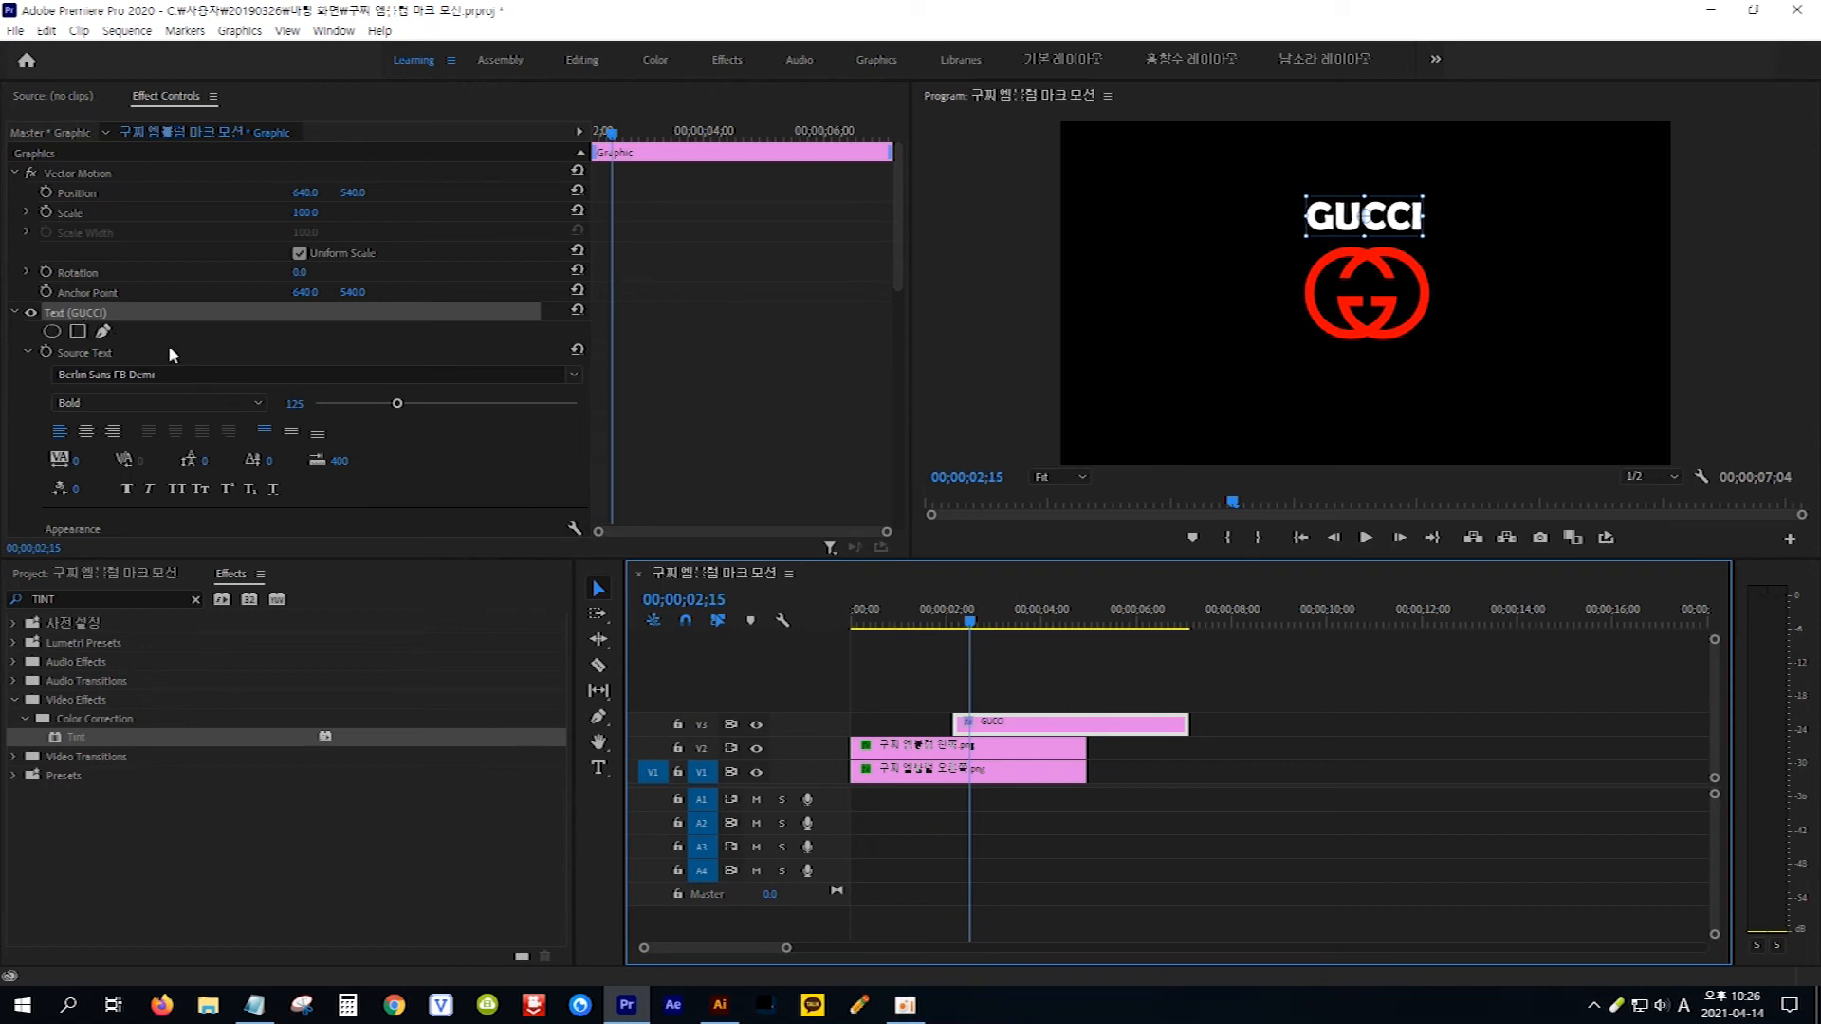
scroll(189, 351, "down", 5)
scroll(187, 349, "down", 1)
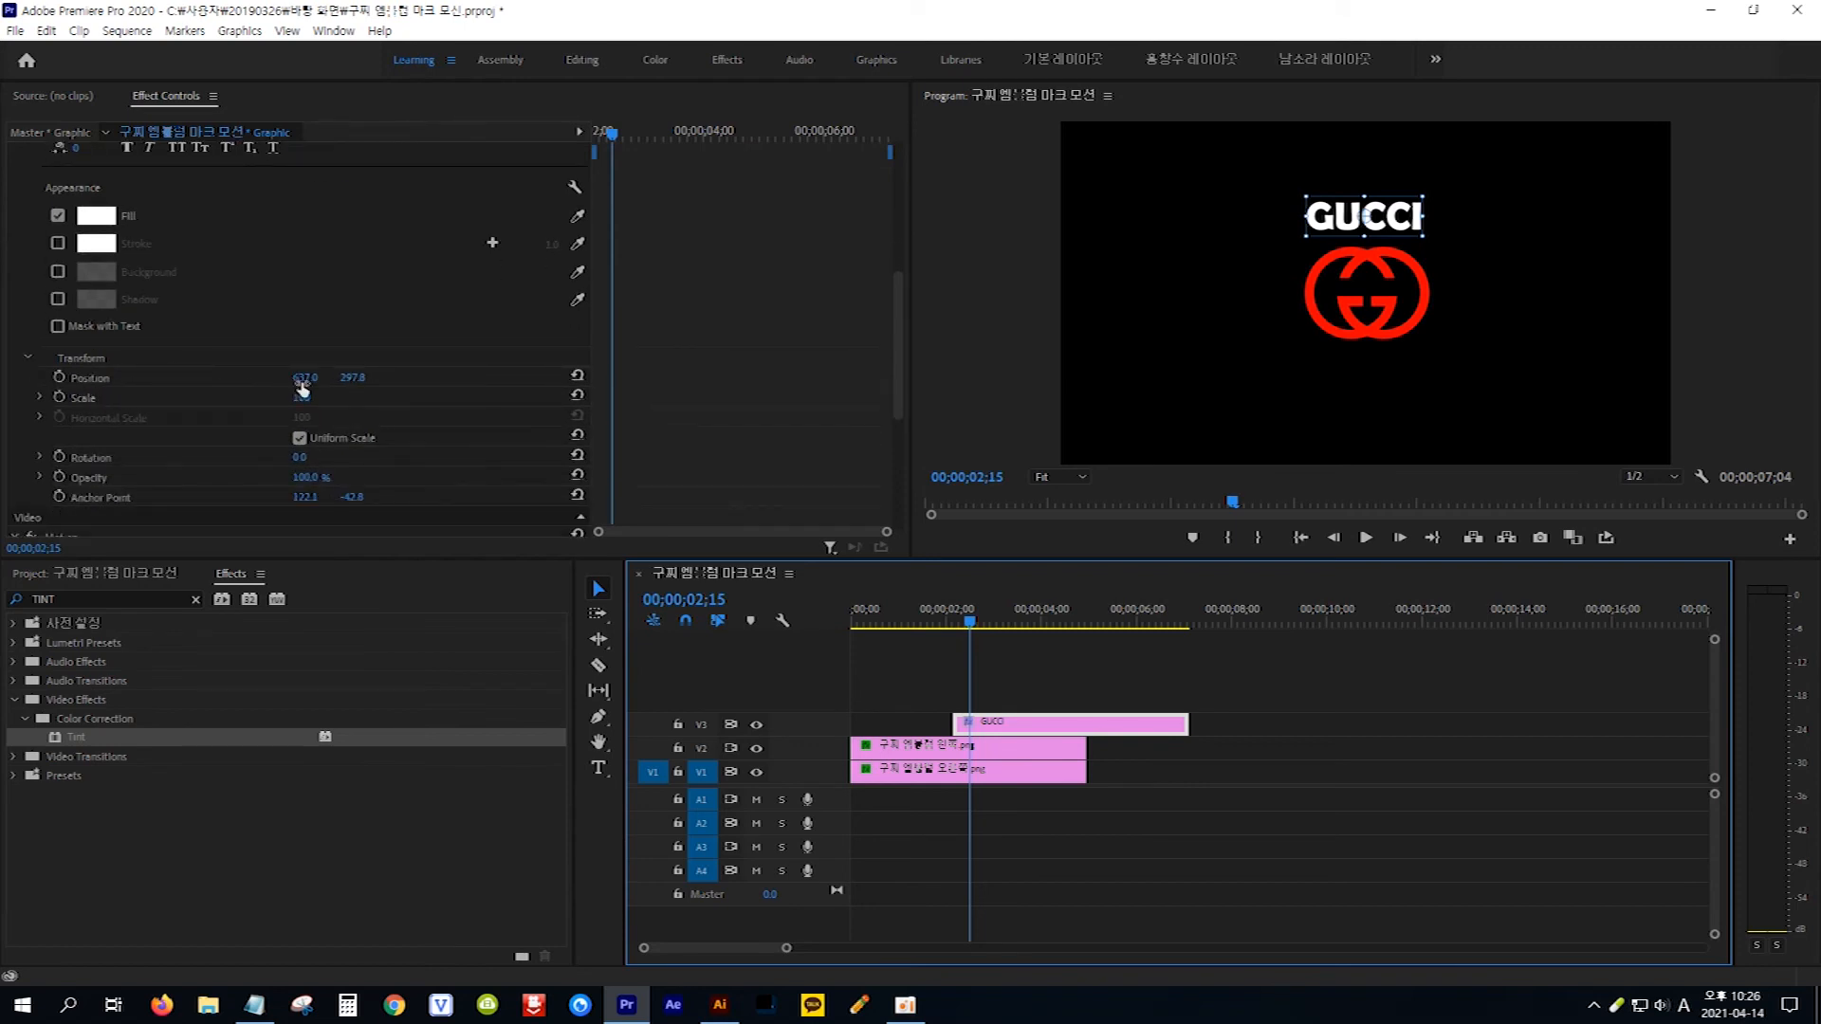
left_click(63, 384)
left_click(61, 379)
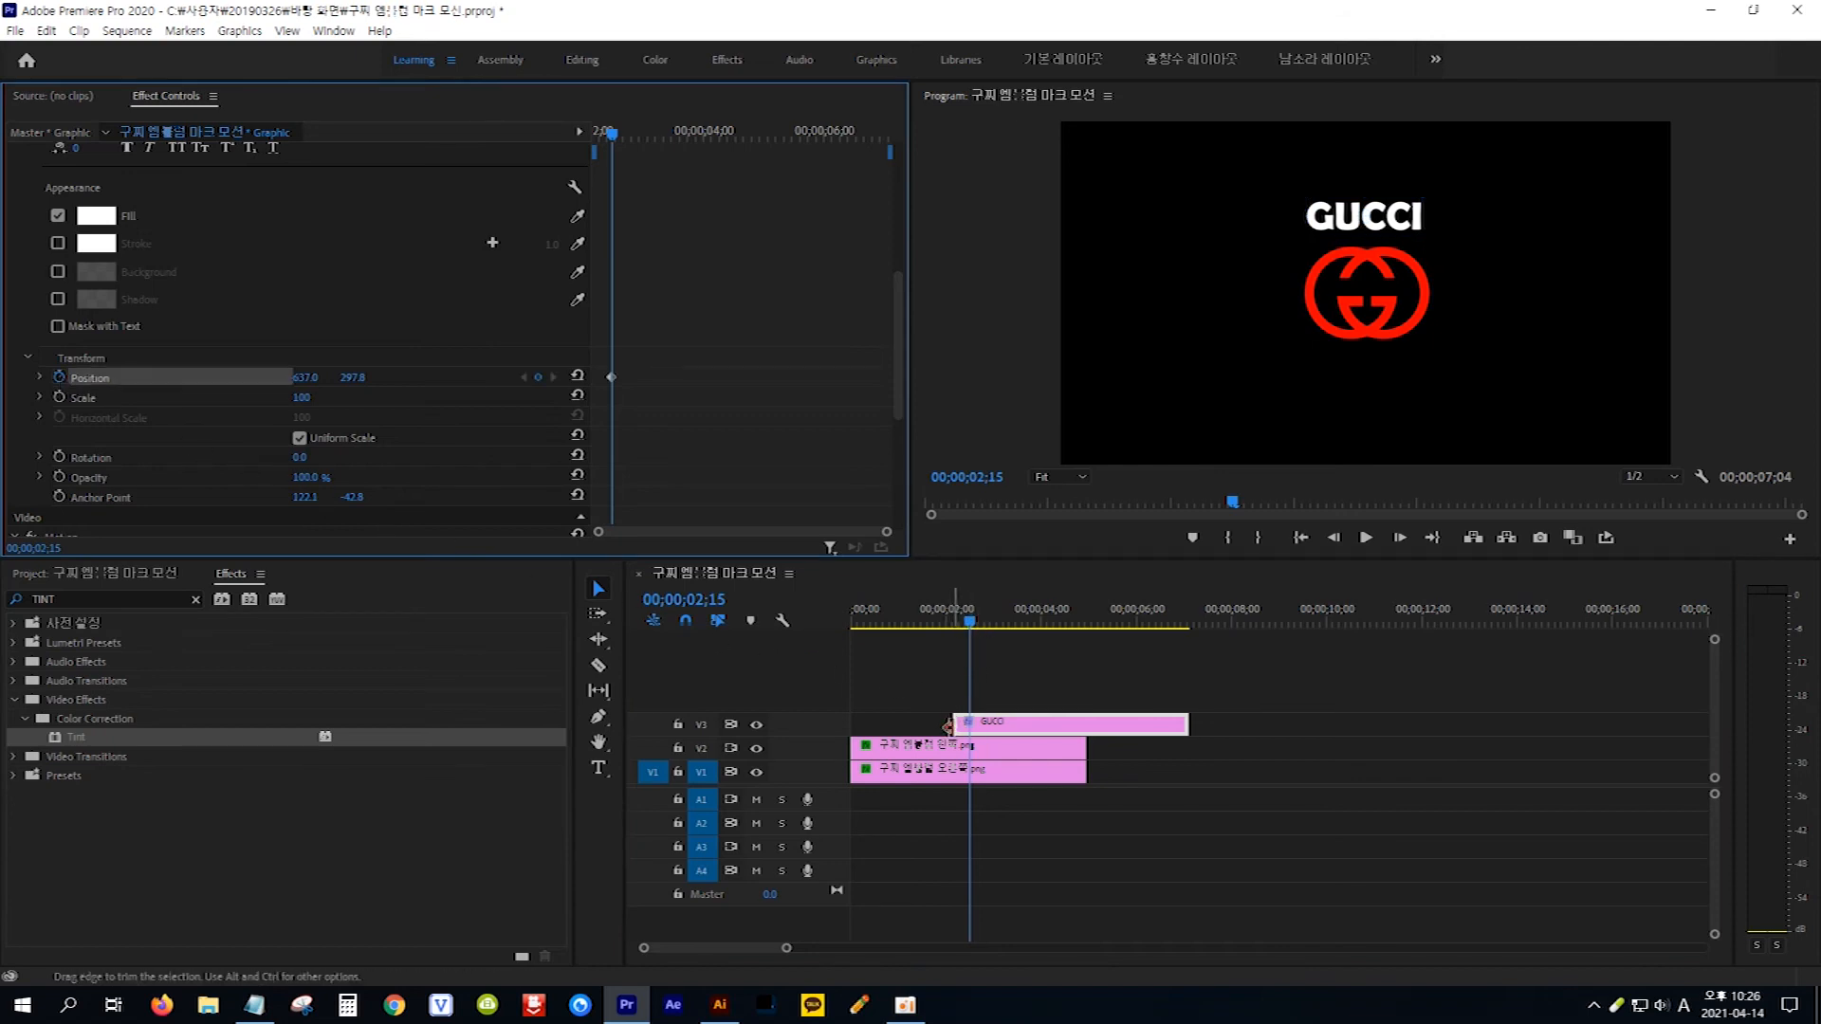
Step: At 00;00;02;05, set the GUCCI text's vertical Position to about -64 so the title starts above the frame
left_click_drag(971, 628, 953, 628)
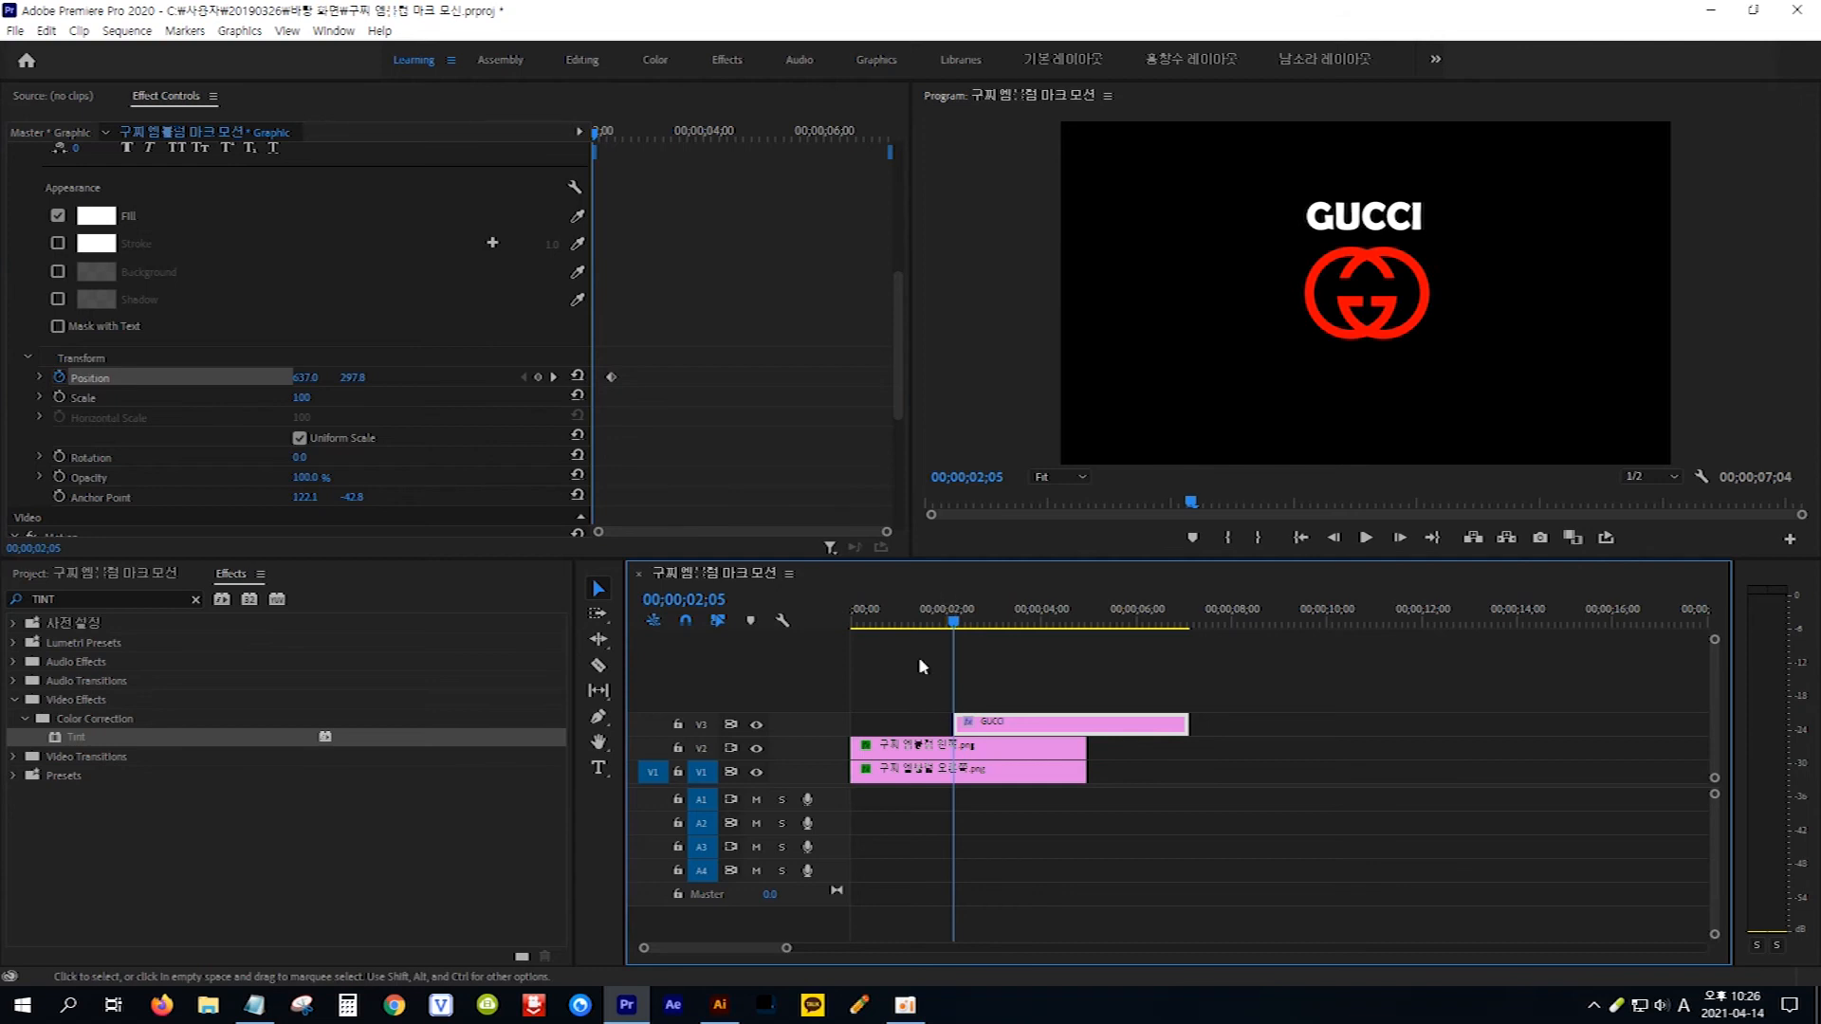
left_click(355, 378)
left_click_drag(355, 378, 16, 379)
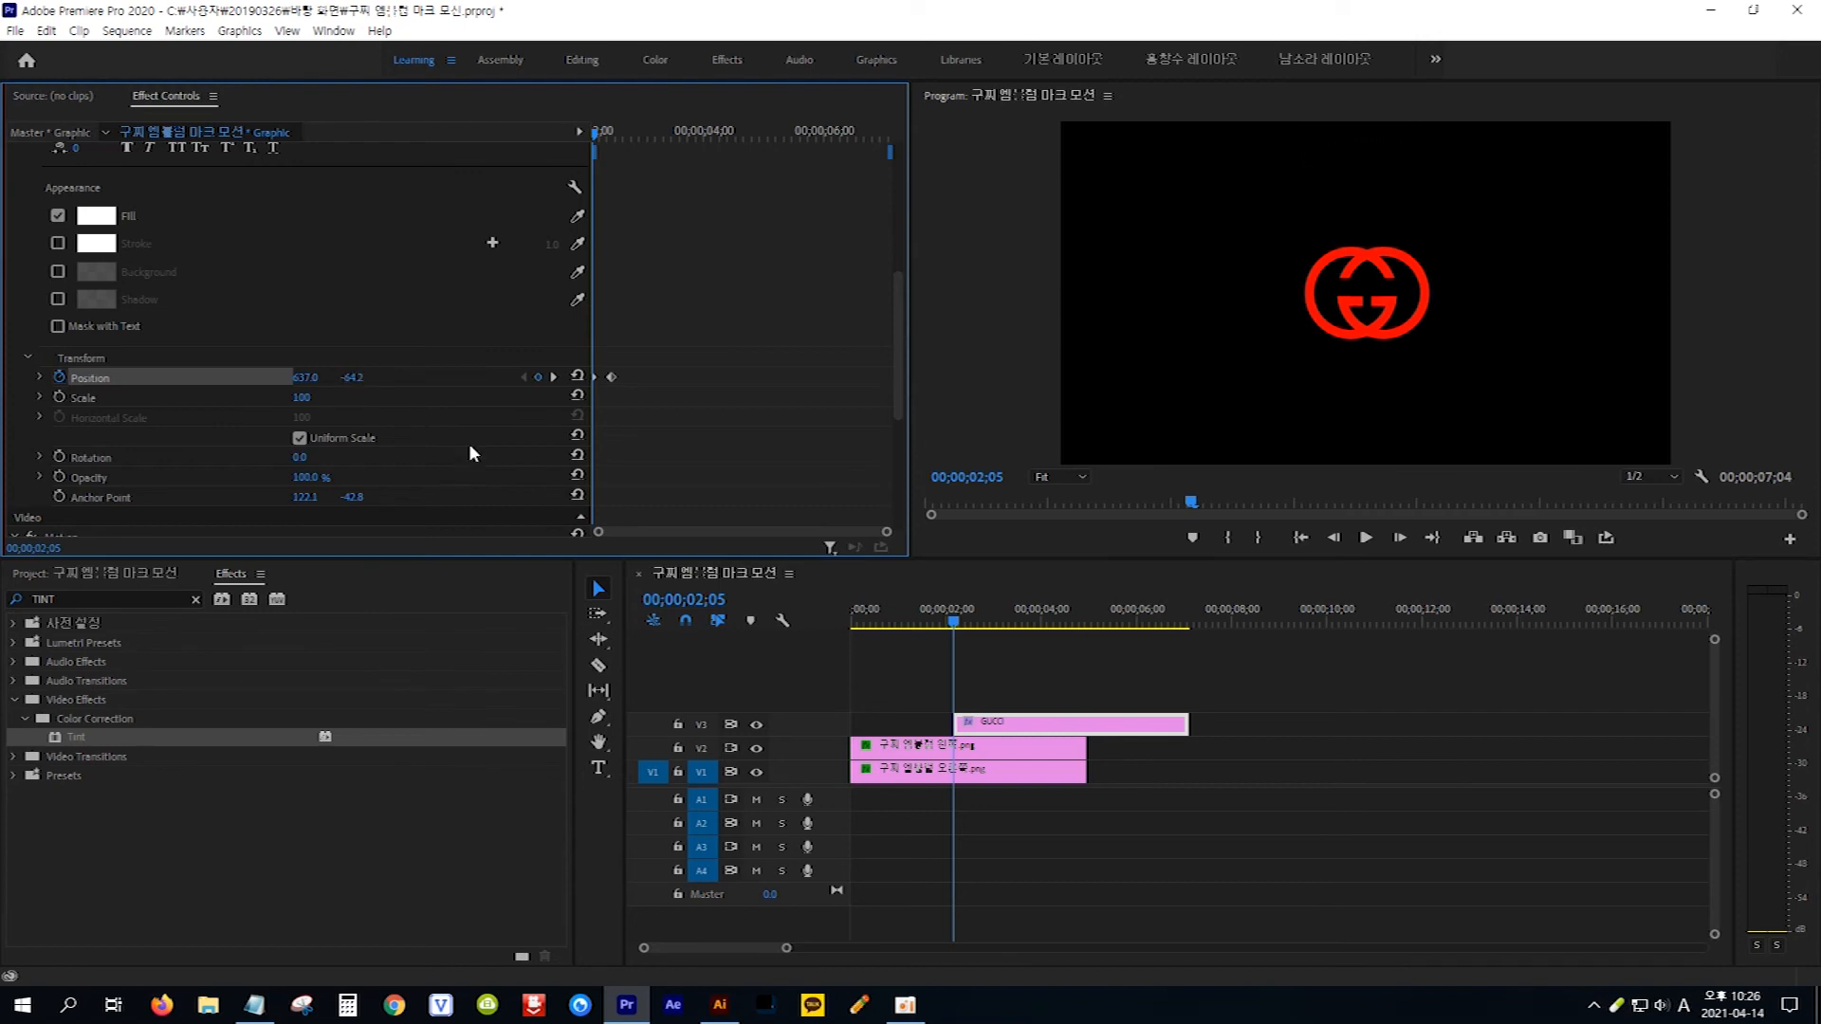
Step: Apply Ease Out to the GUCCI text's first Position keyframe and Ease In to its second one
right_click(597, 381)
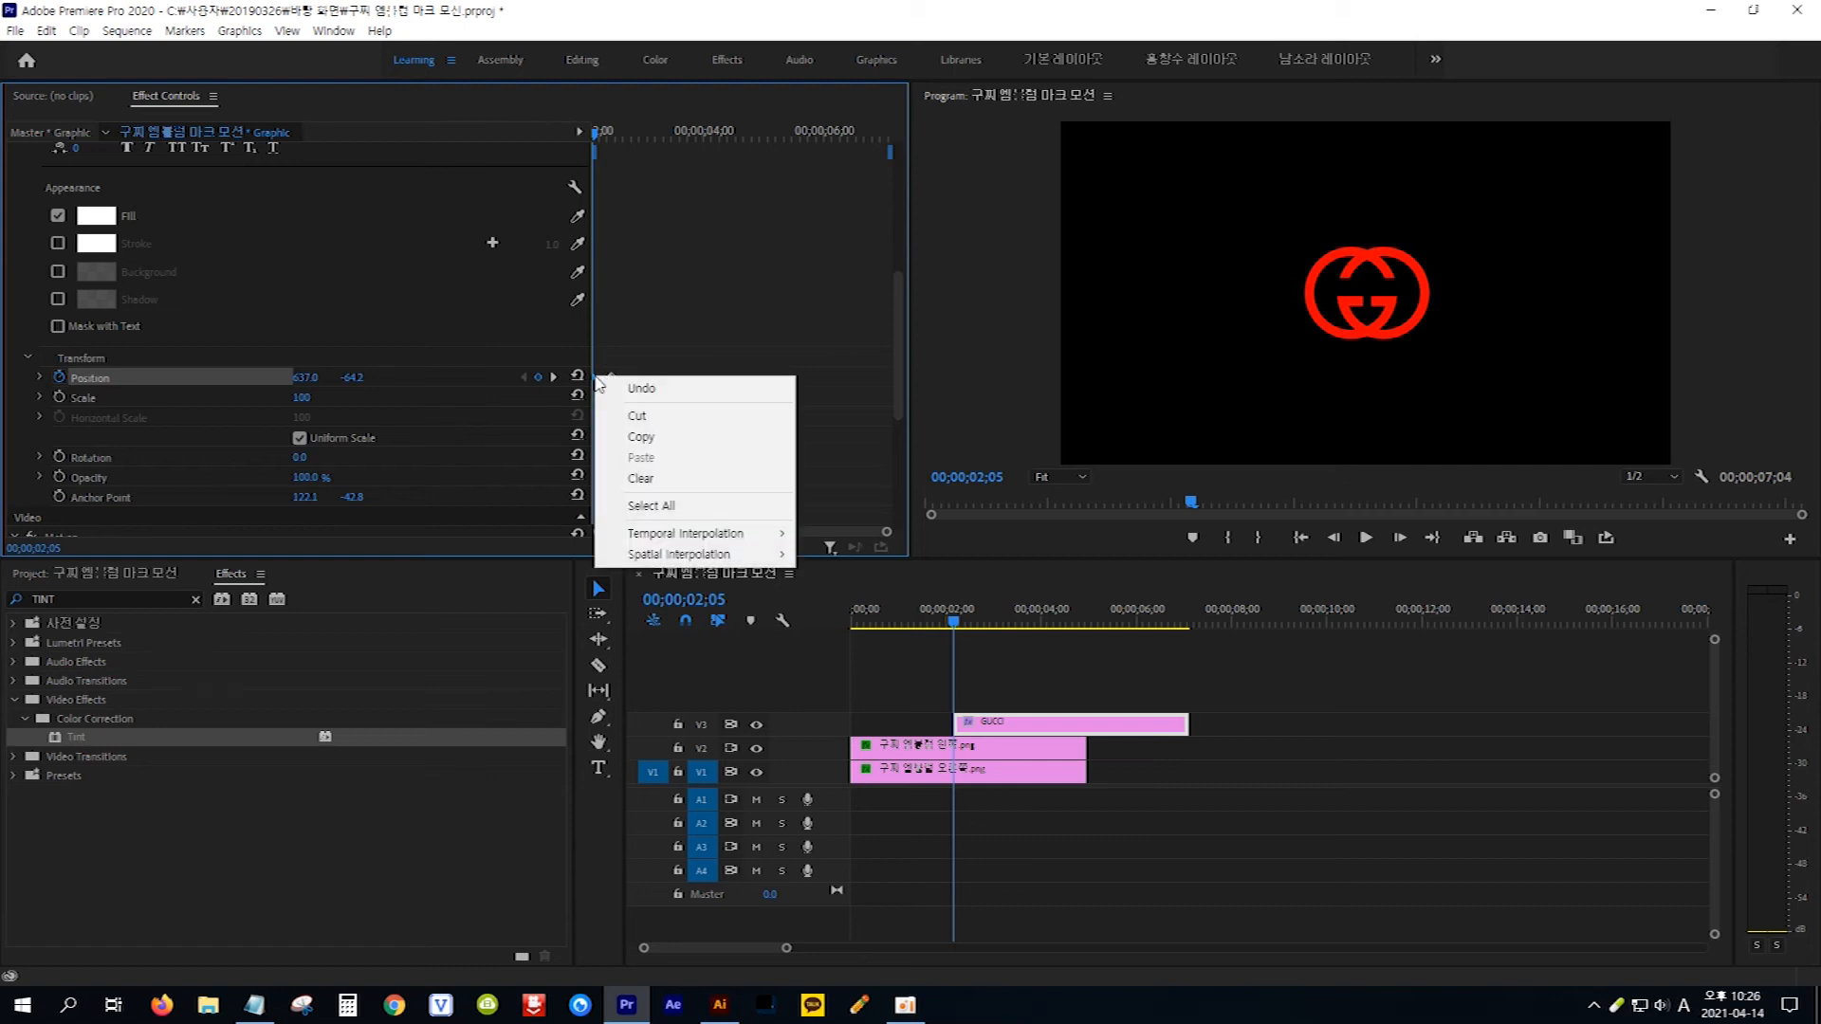
mouse_move(740, 536)
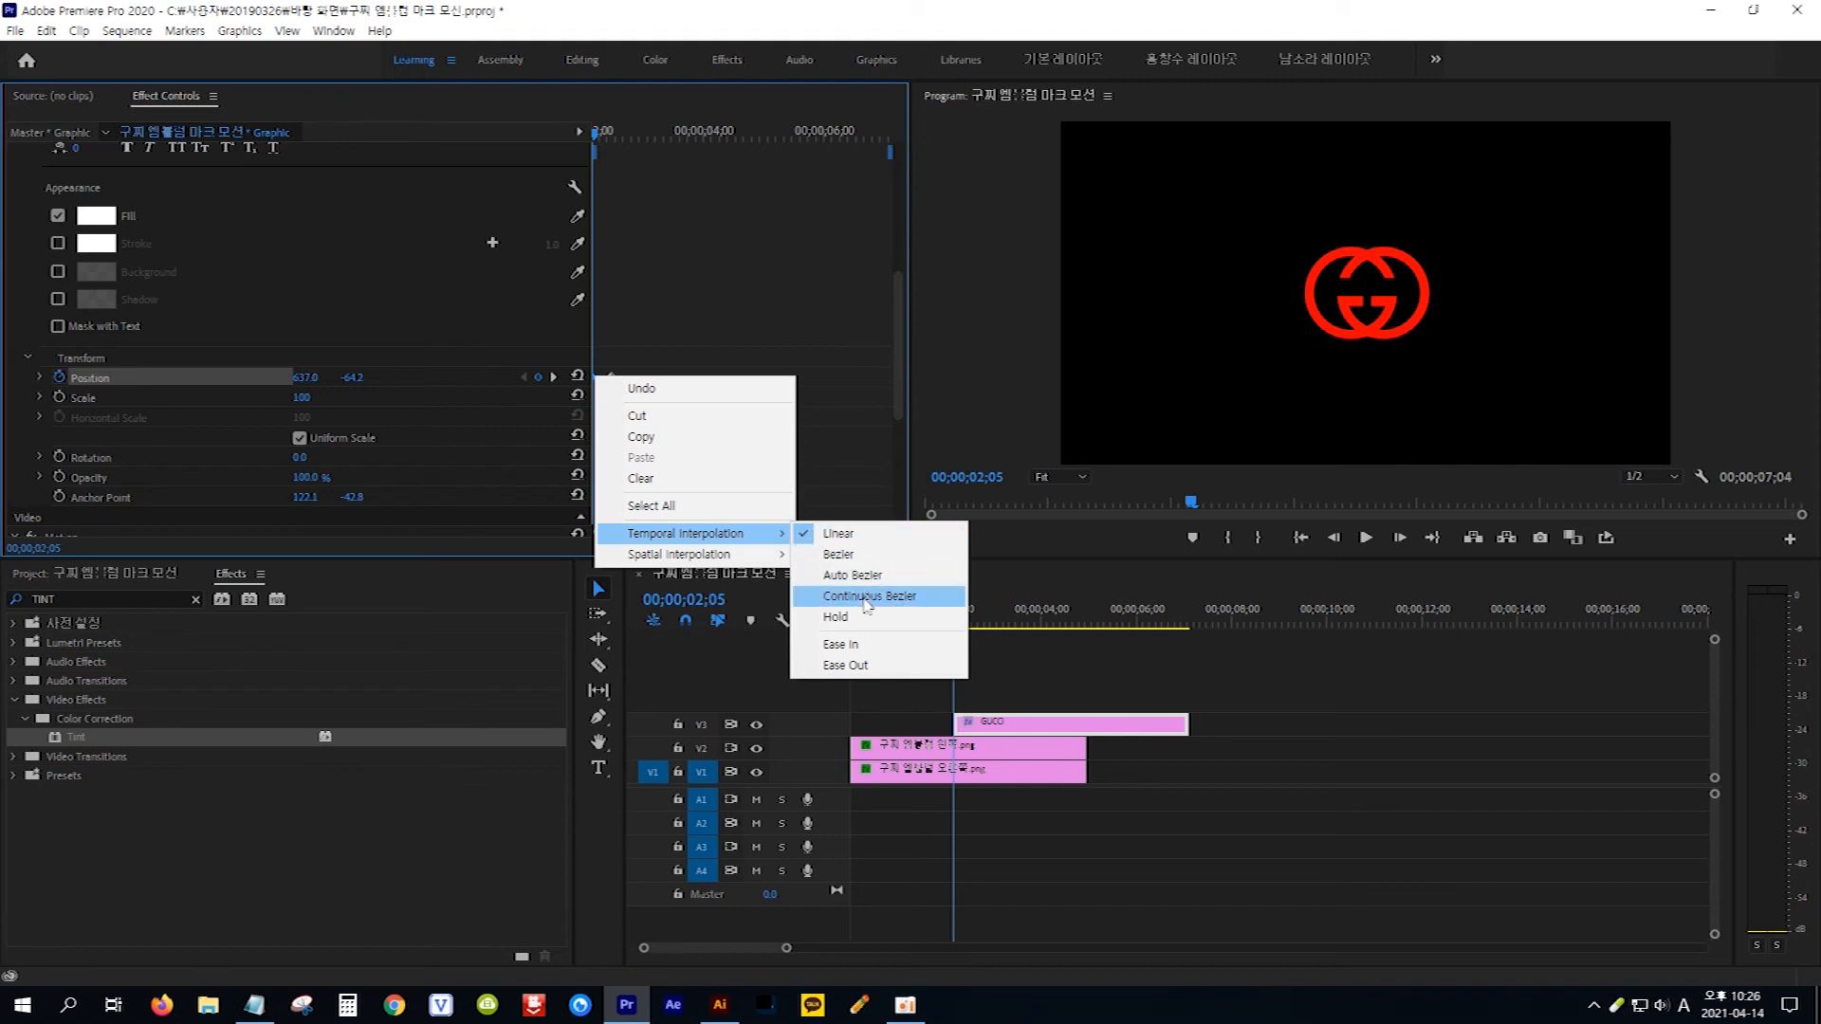
left_click(849, 665)
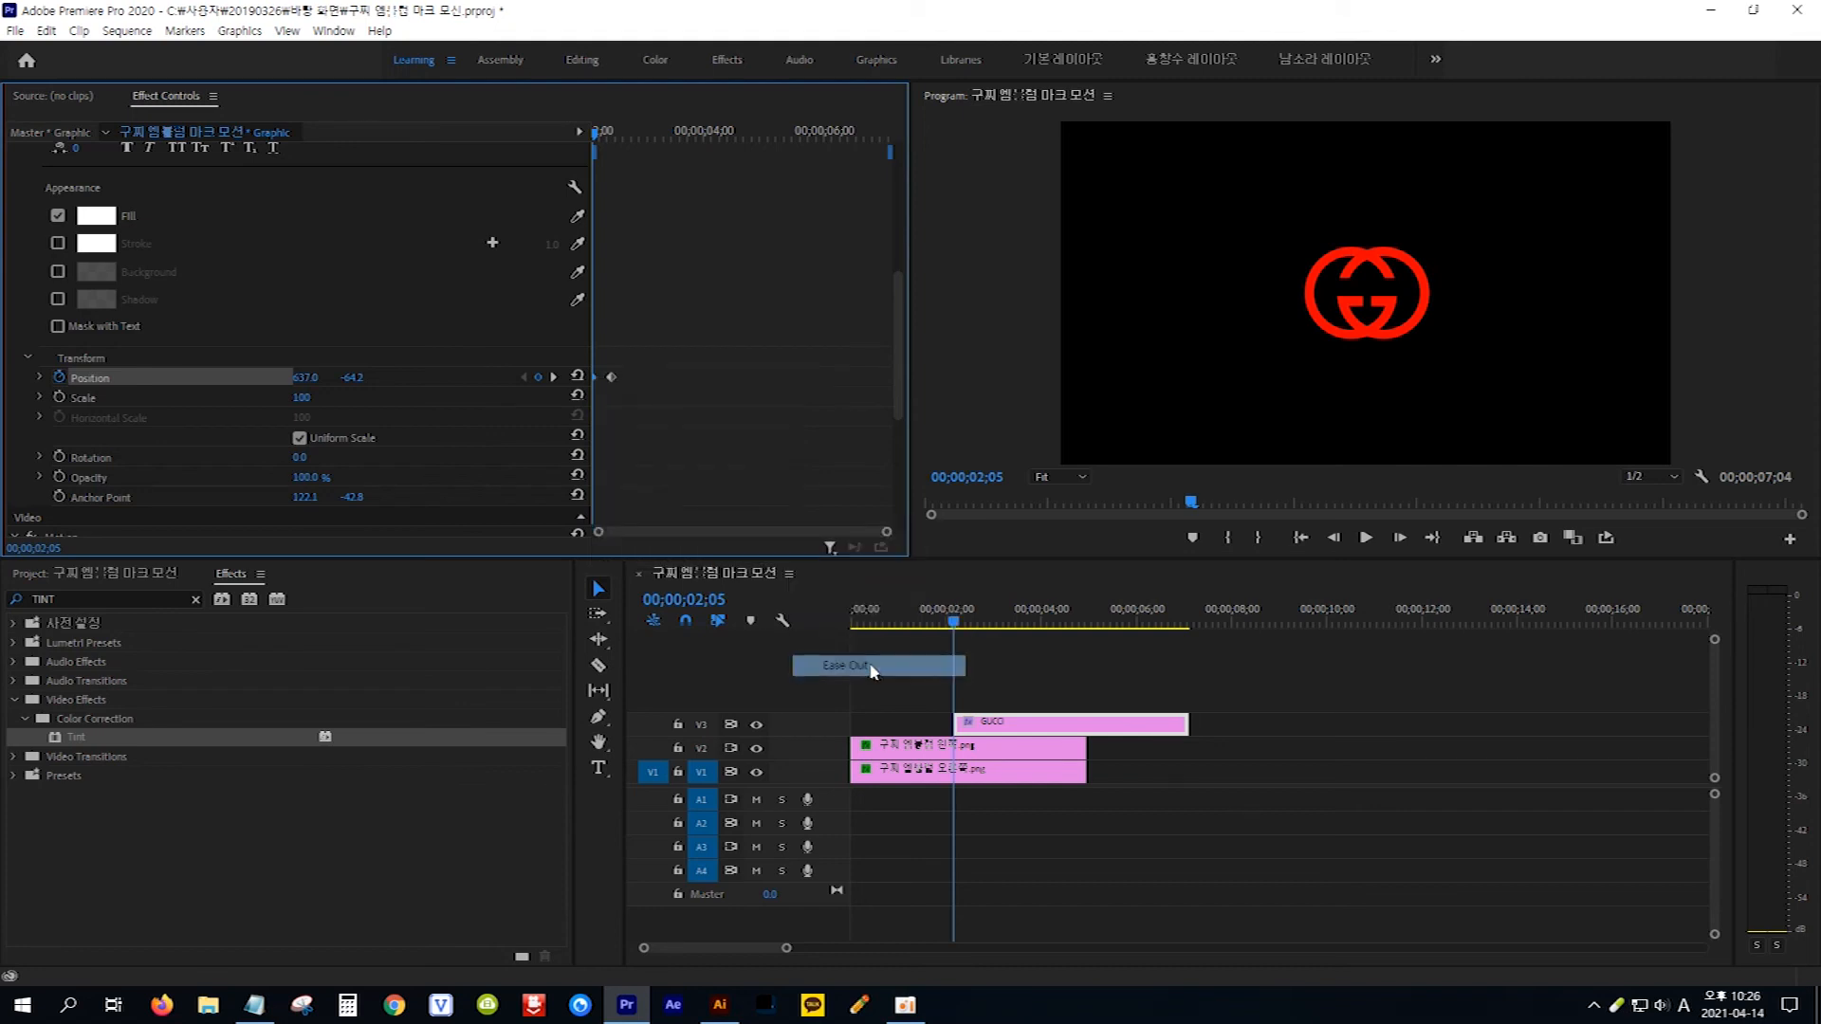
right_click(614, 381)
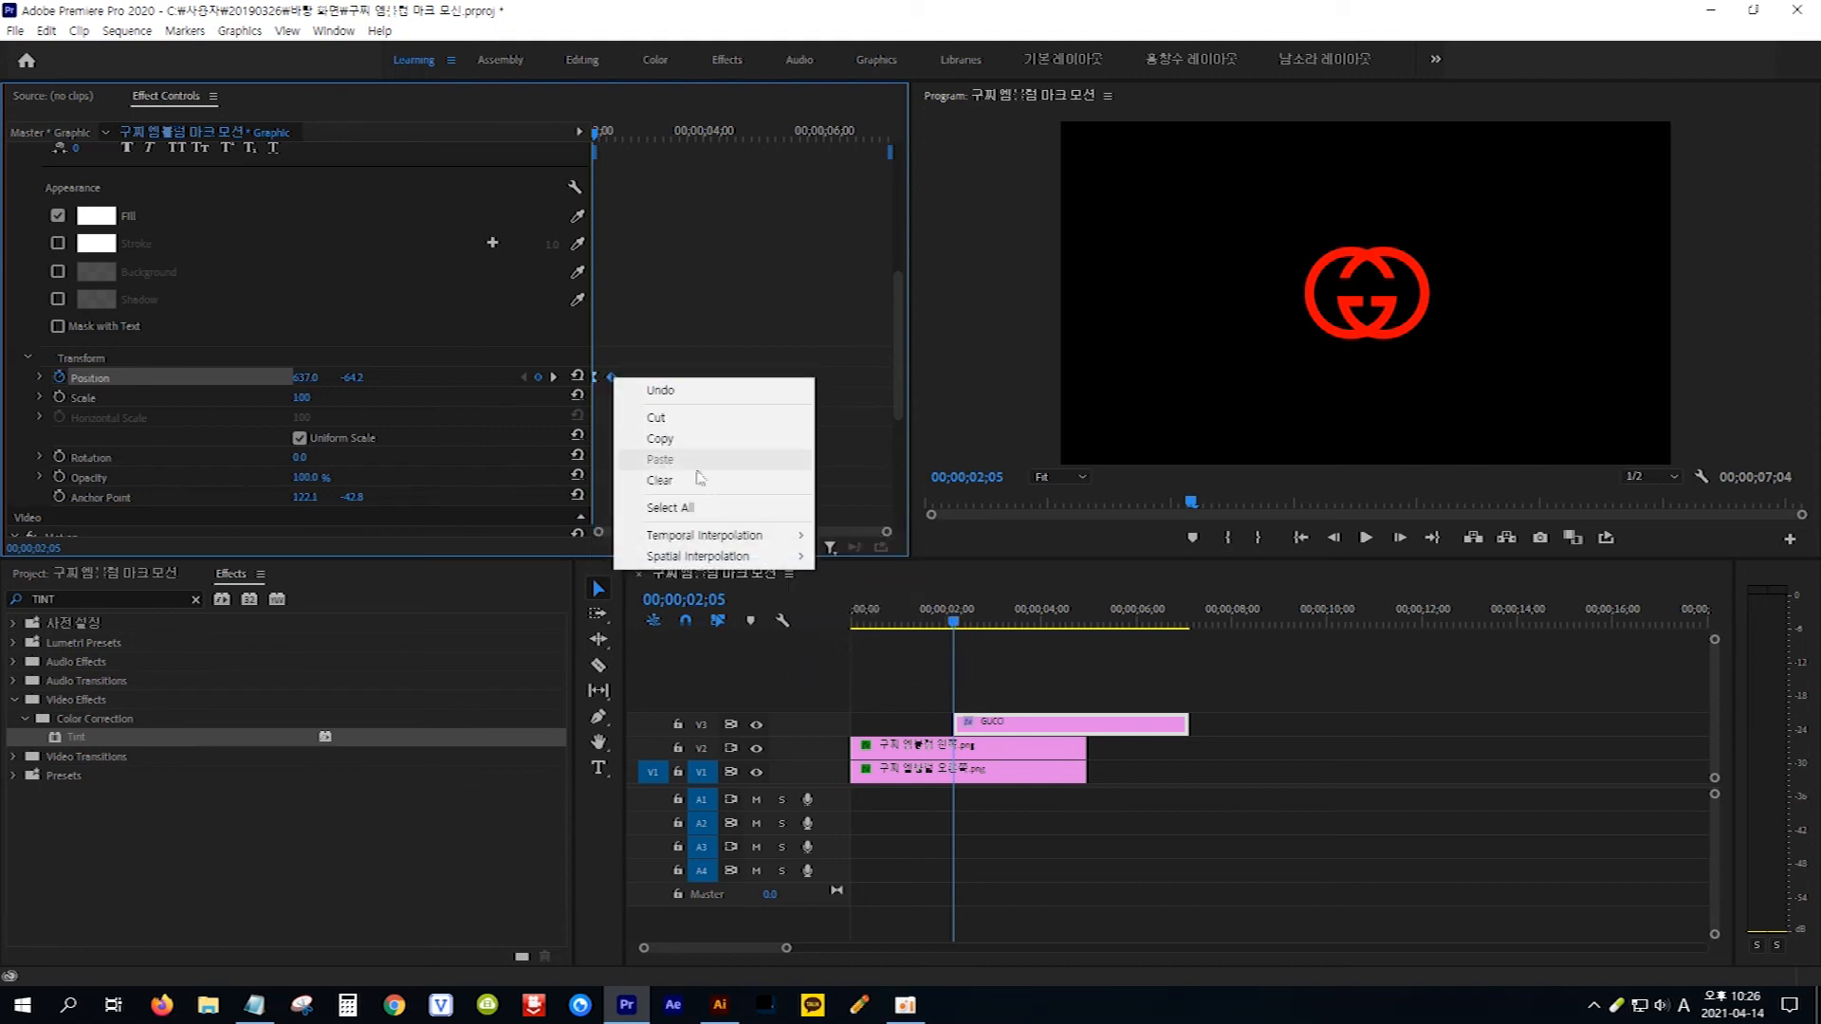
mouse_move(765, 538)
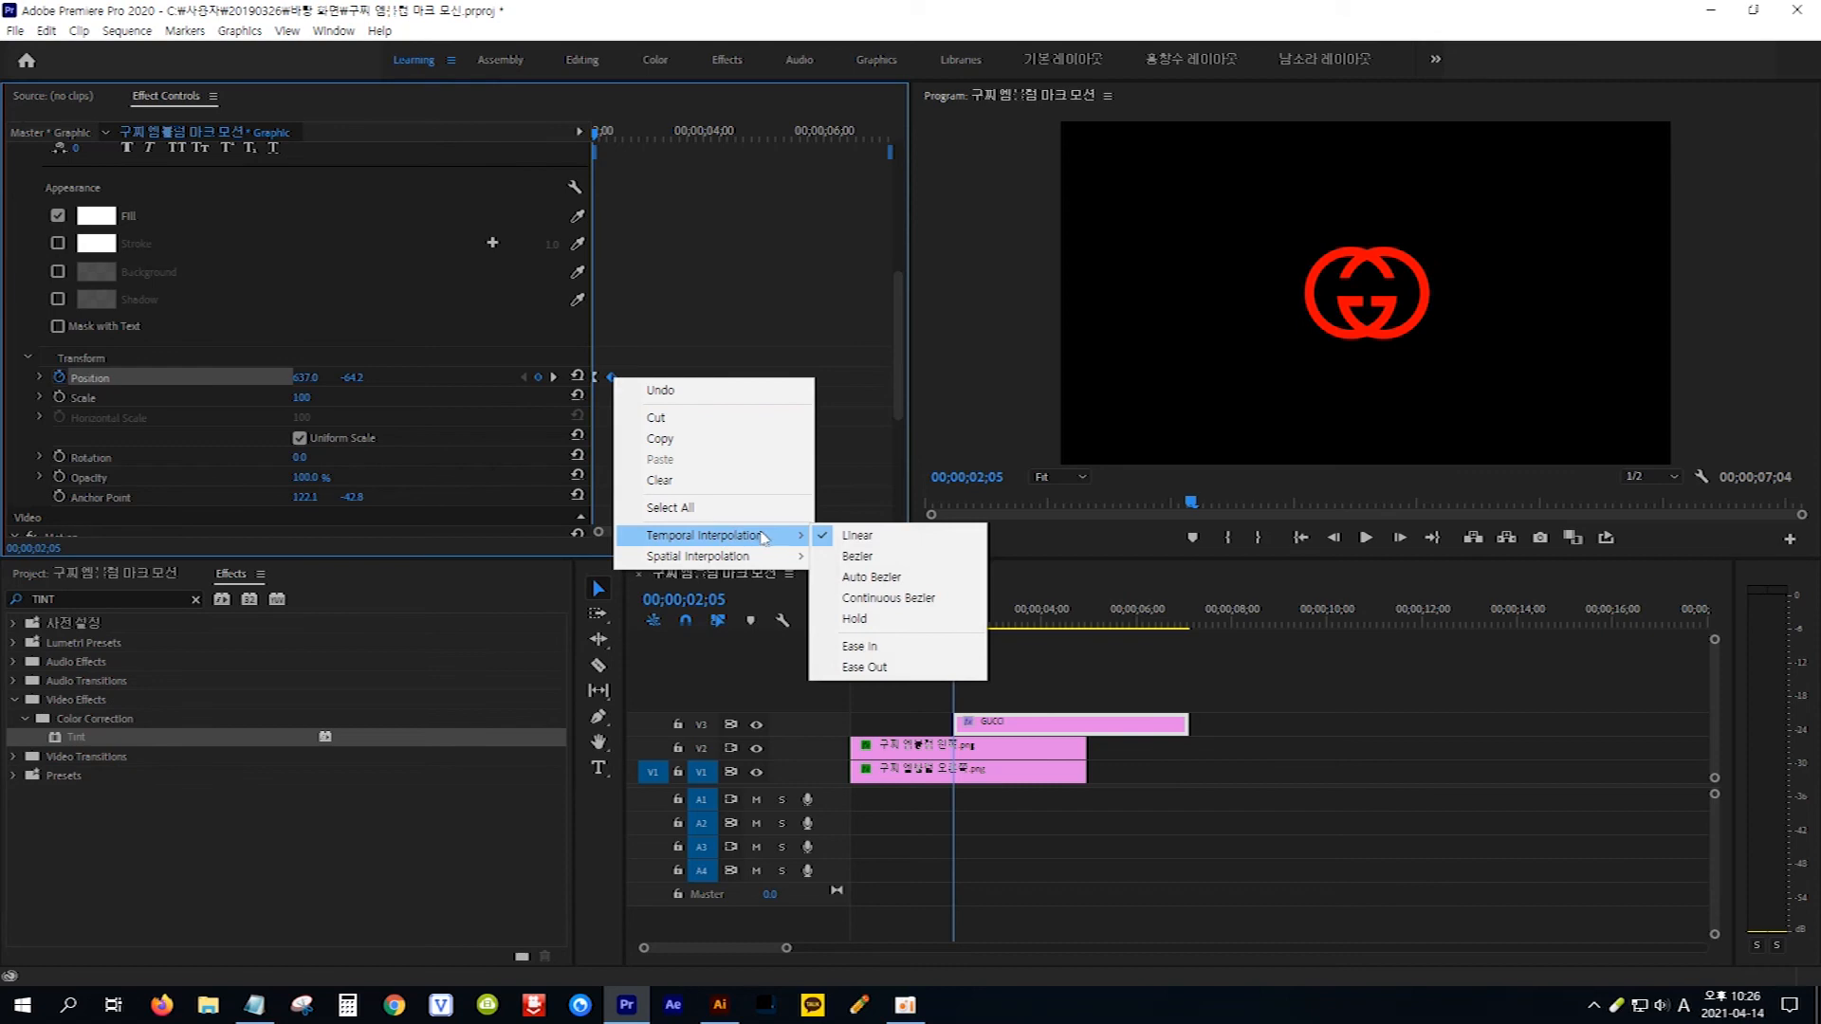
left_click(862, 646)
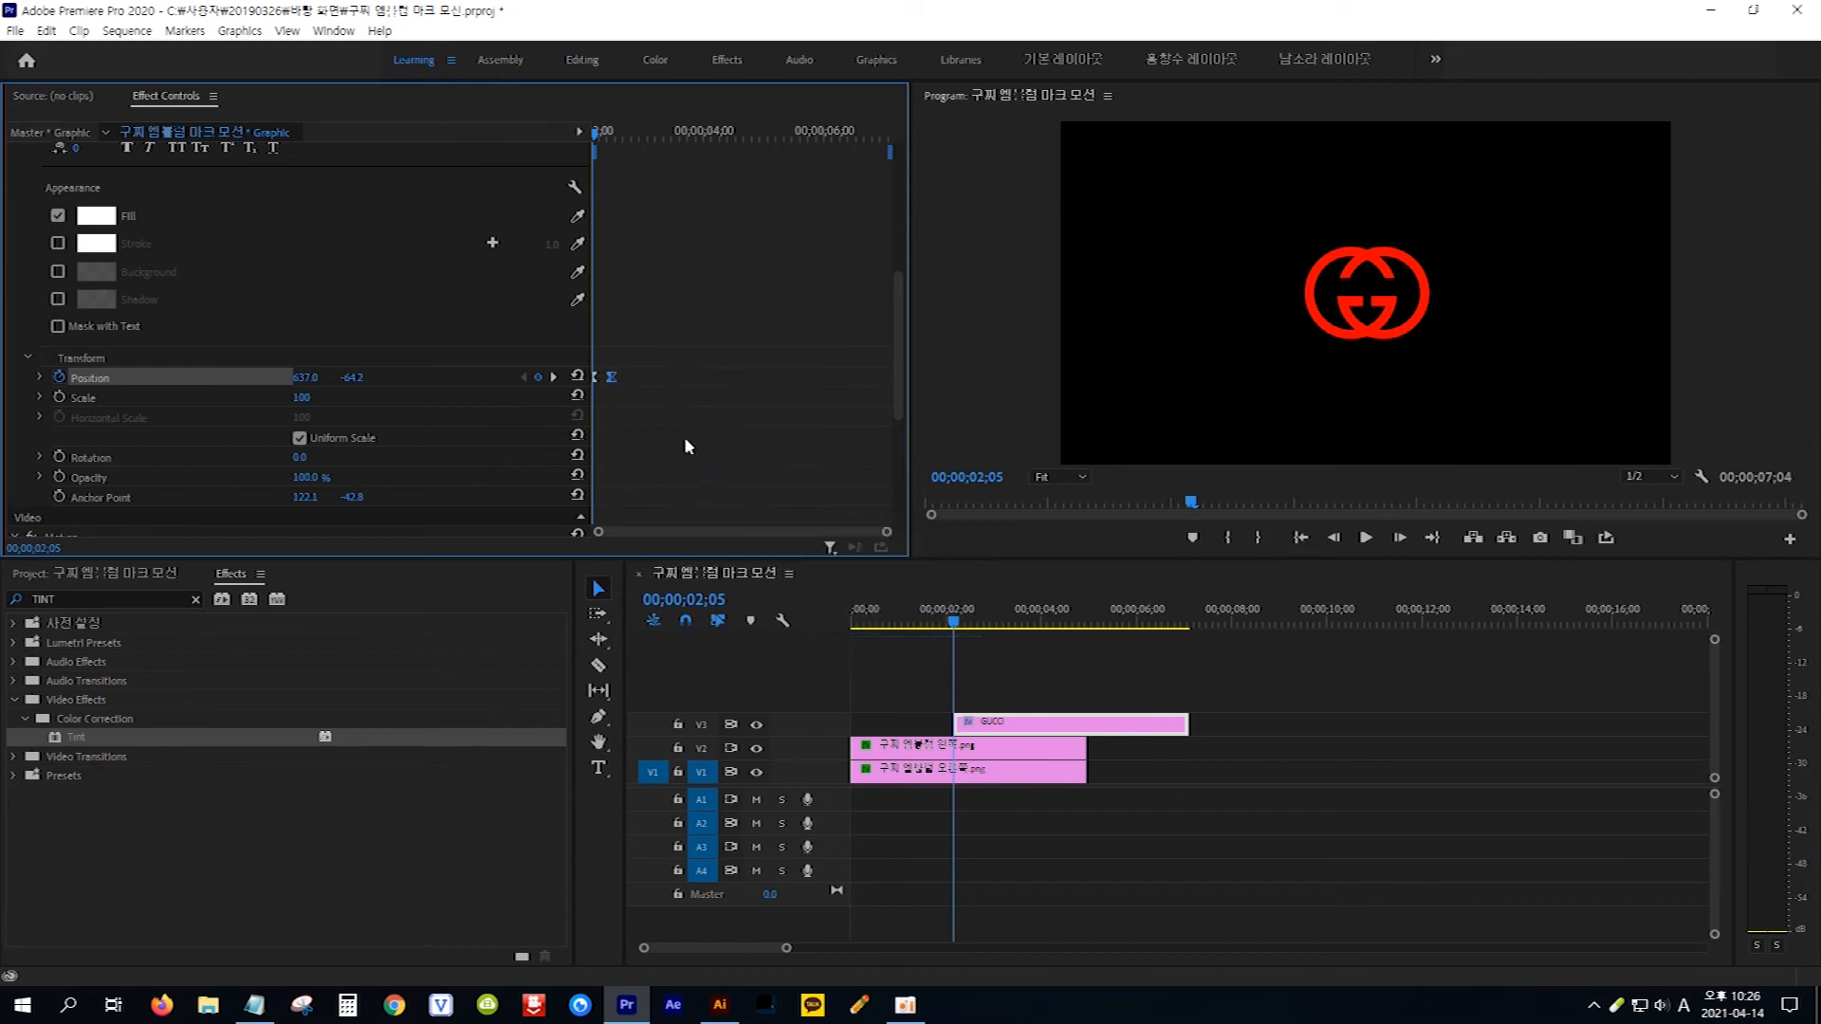
Step: Reshape the GUCCI text's Position velocity graph into a sharp midway peak by extending the handles of both keyframes
left_click_drag(684, 437, 590, 368)
left_click(39, 379)
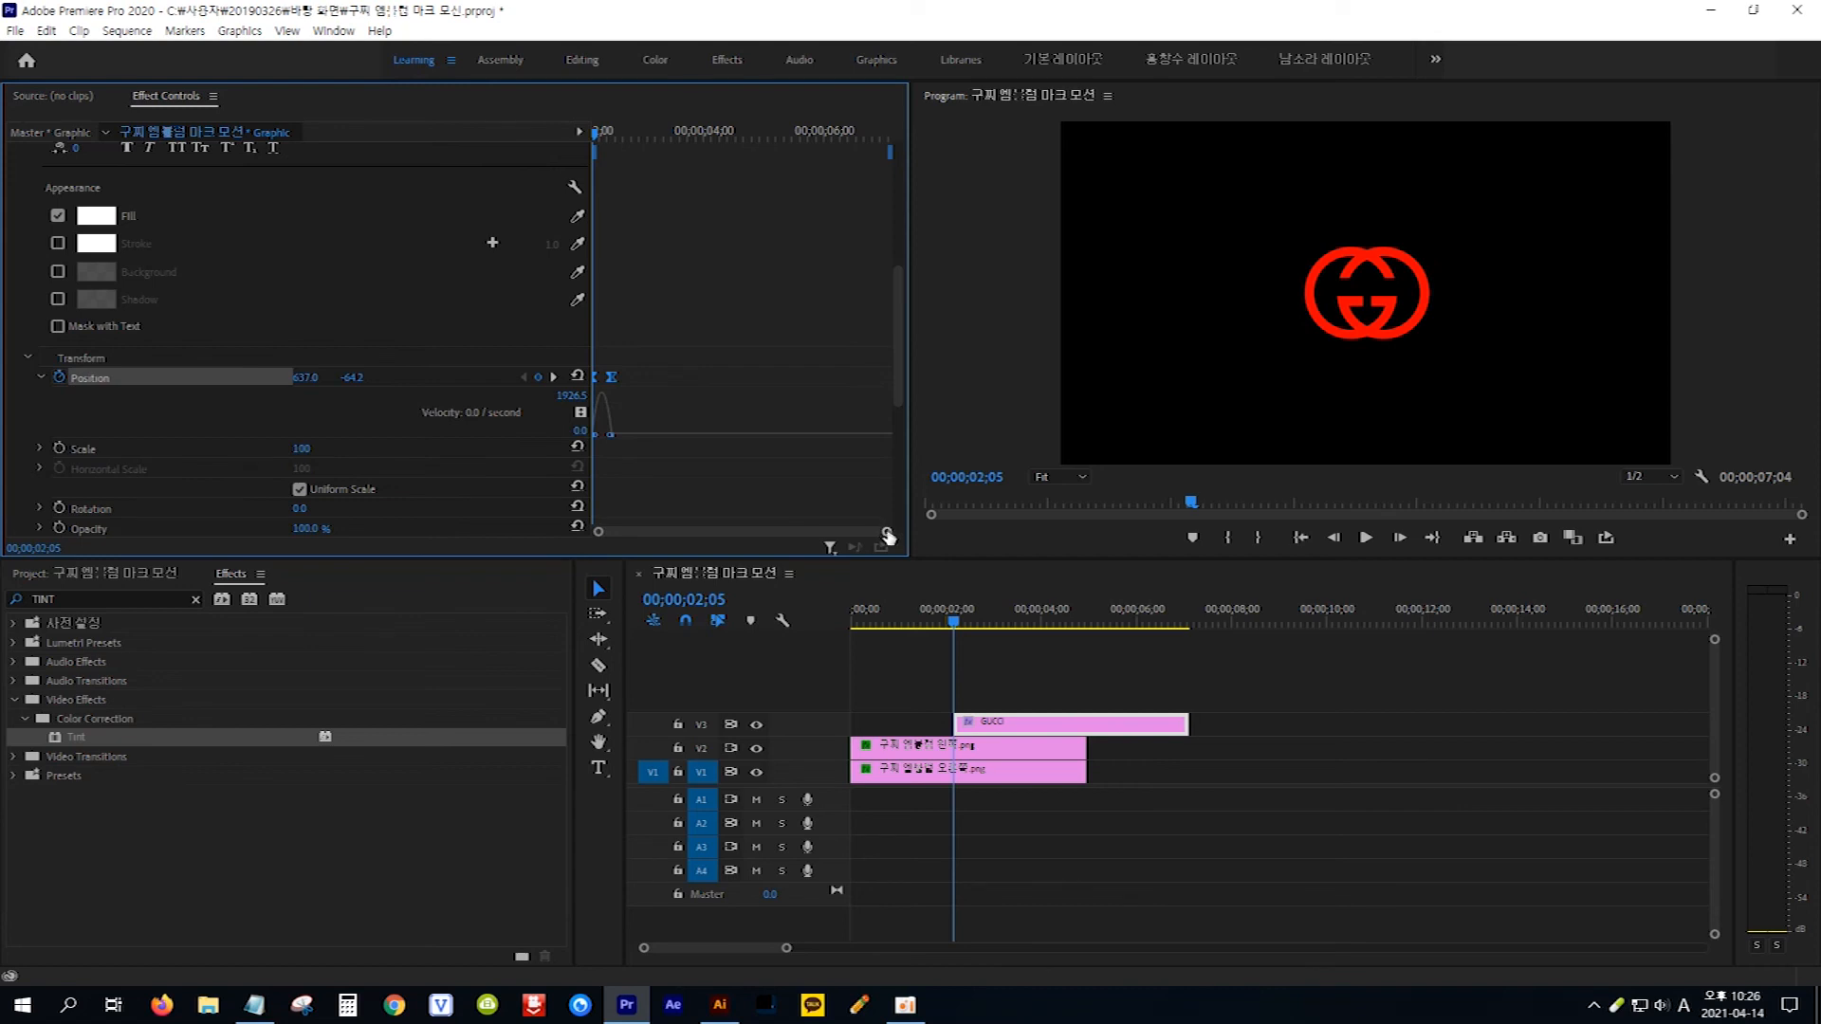
left_click_drag(887, 531, 739, 525)
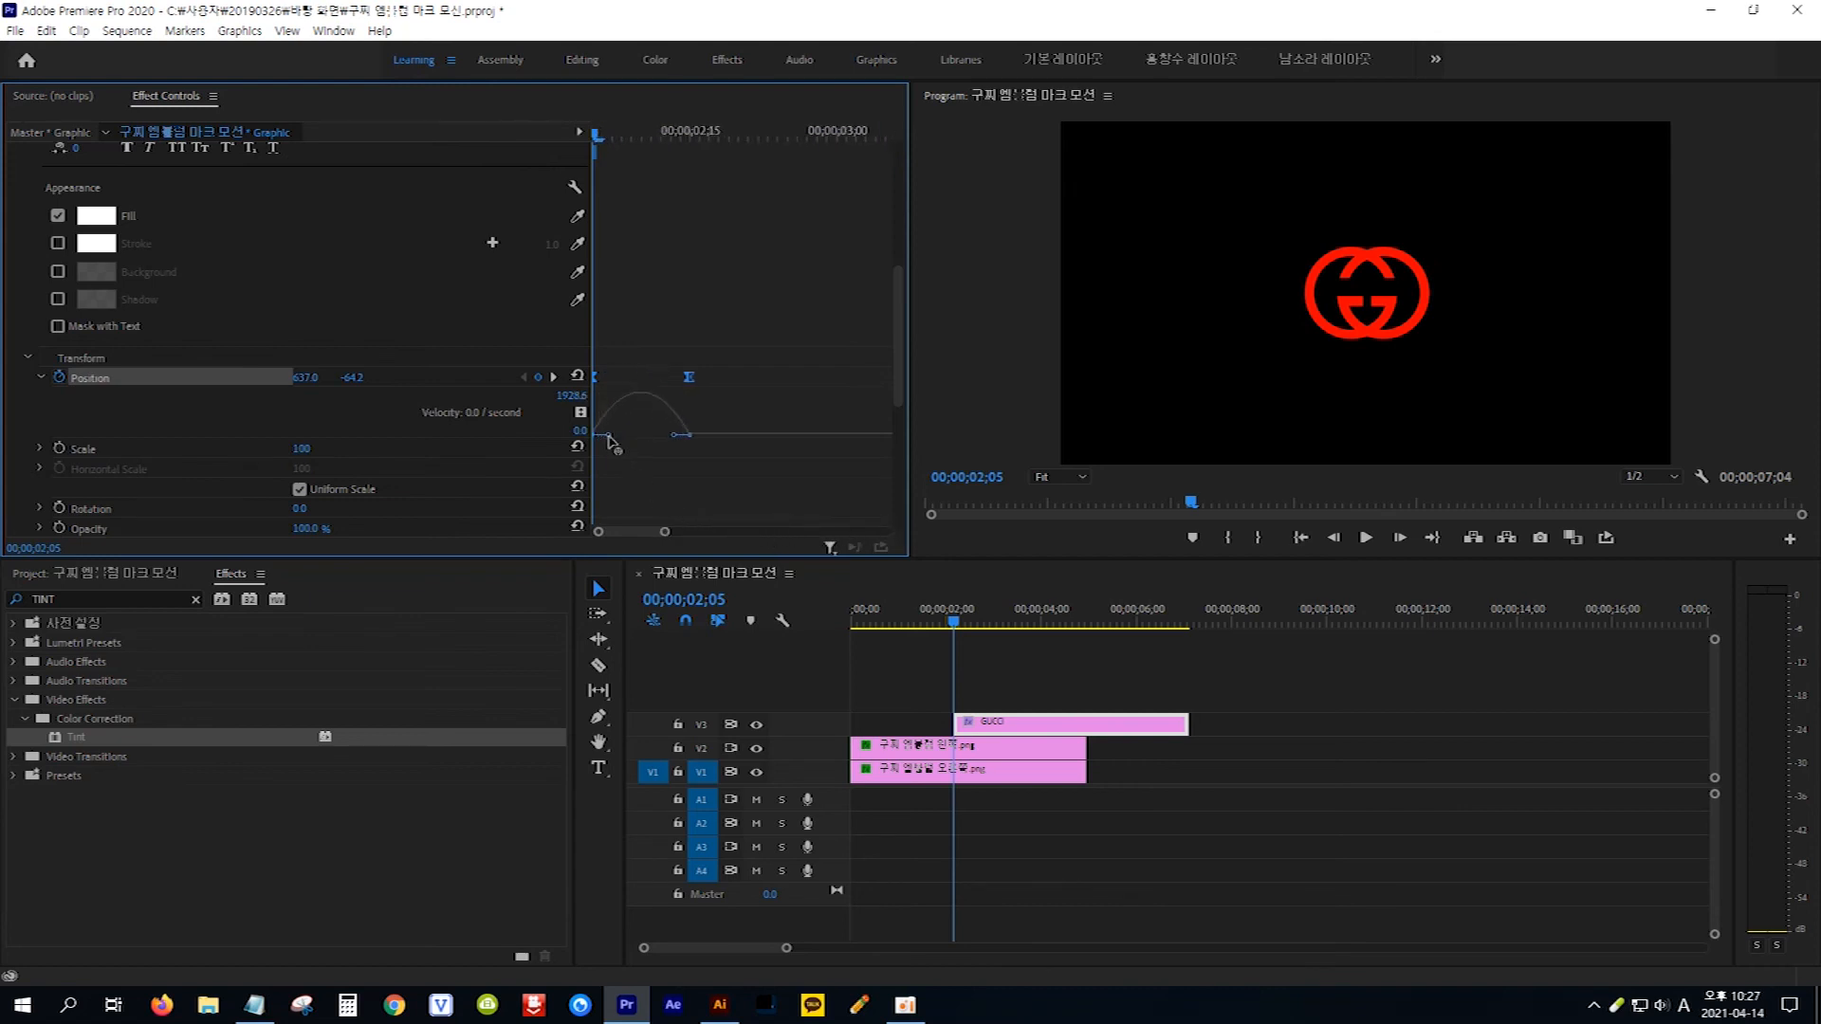
mouse_move(608, 436)
left_mouse_down()
mouse_move(661, 436)
mouse_move(641, 441)
left_mouse_up()
left_click_drag(640, 440, 618, 436)
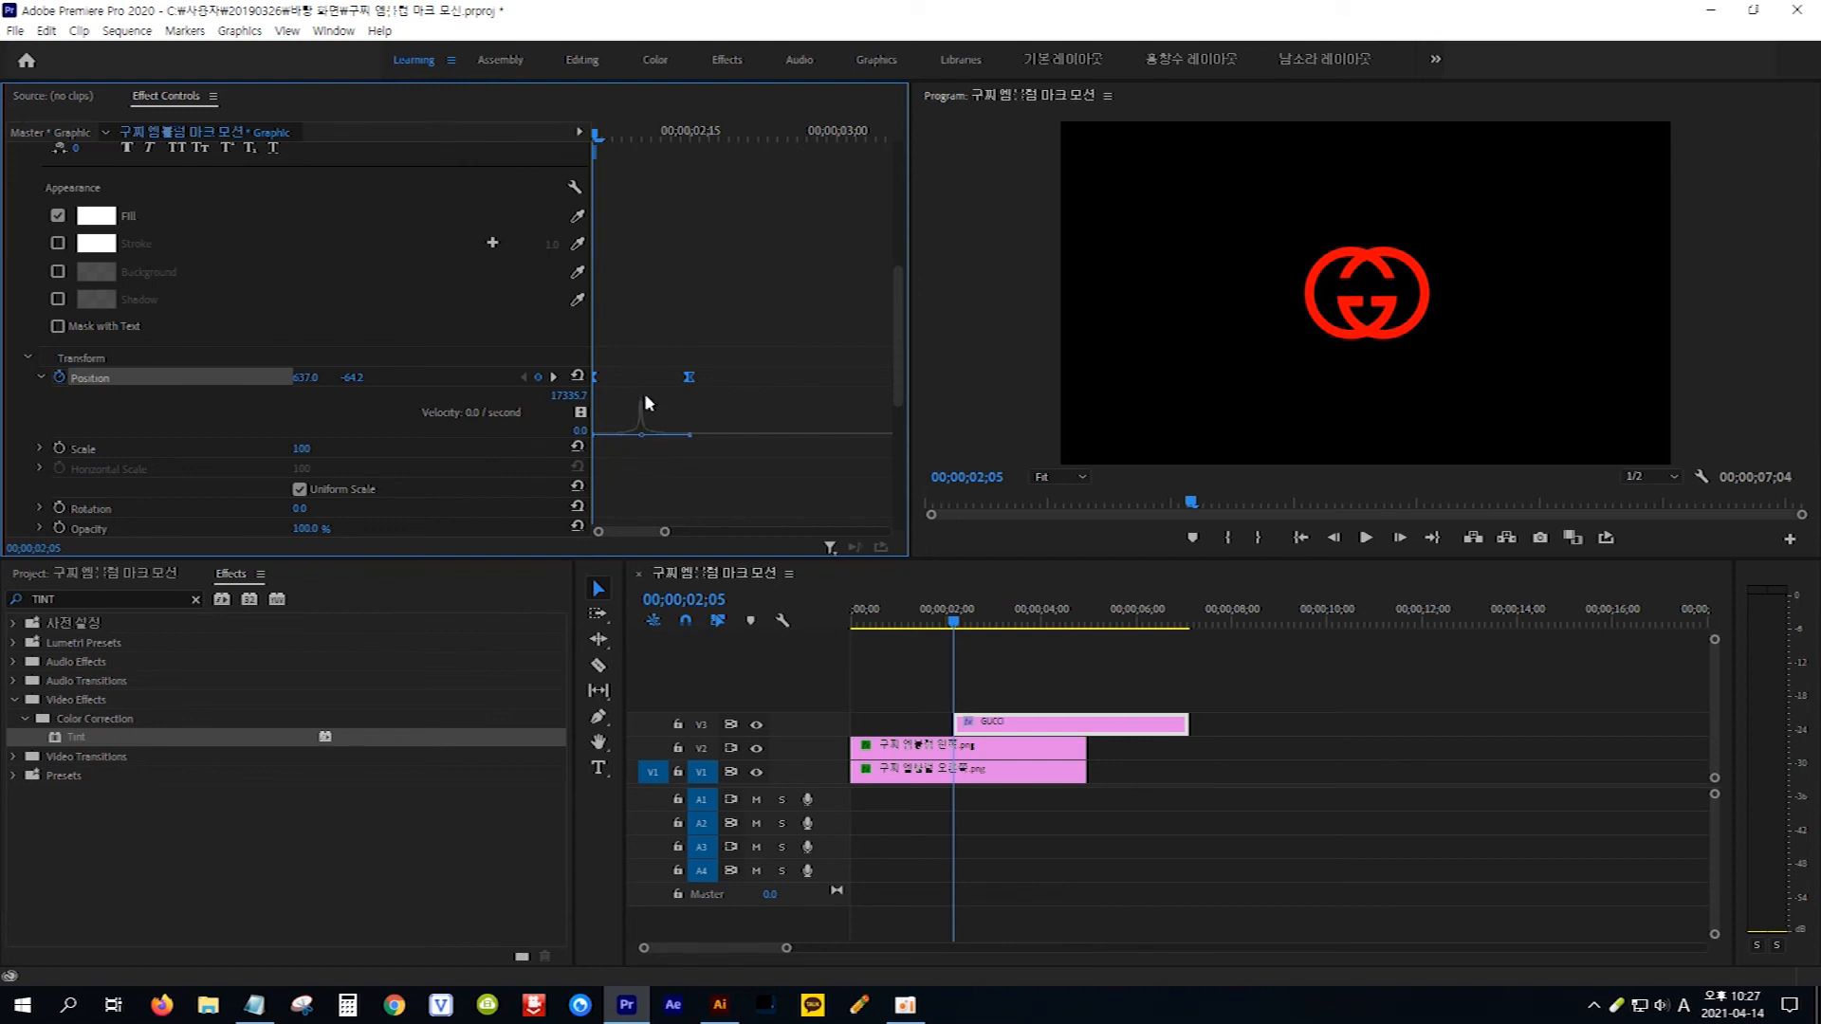
Step: Play the sequence from the start twice to review the GUCCI title dropping in above the logo
left_click(1008, 676)
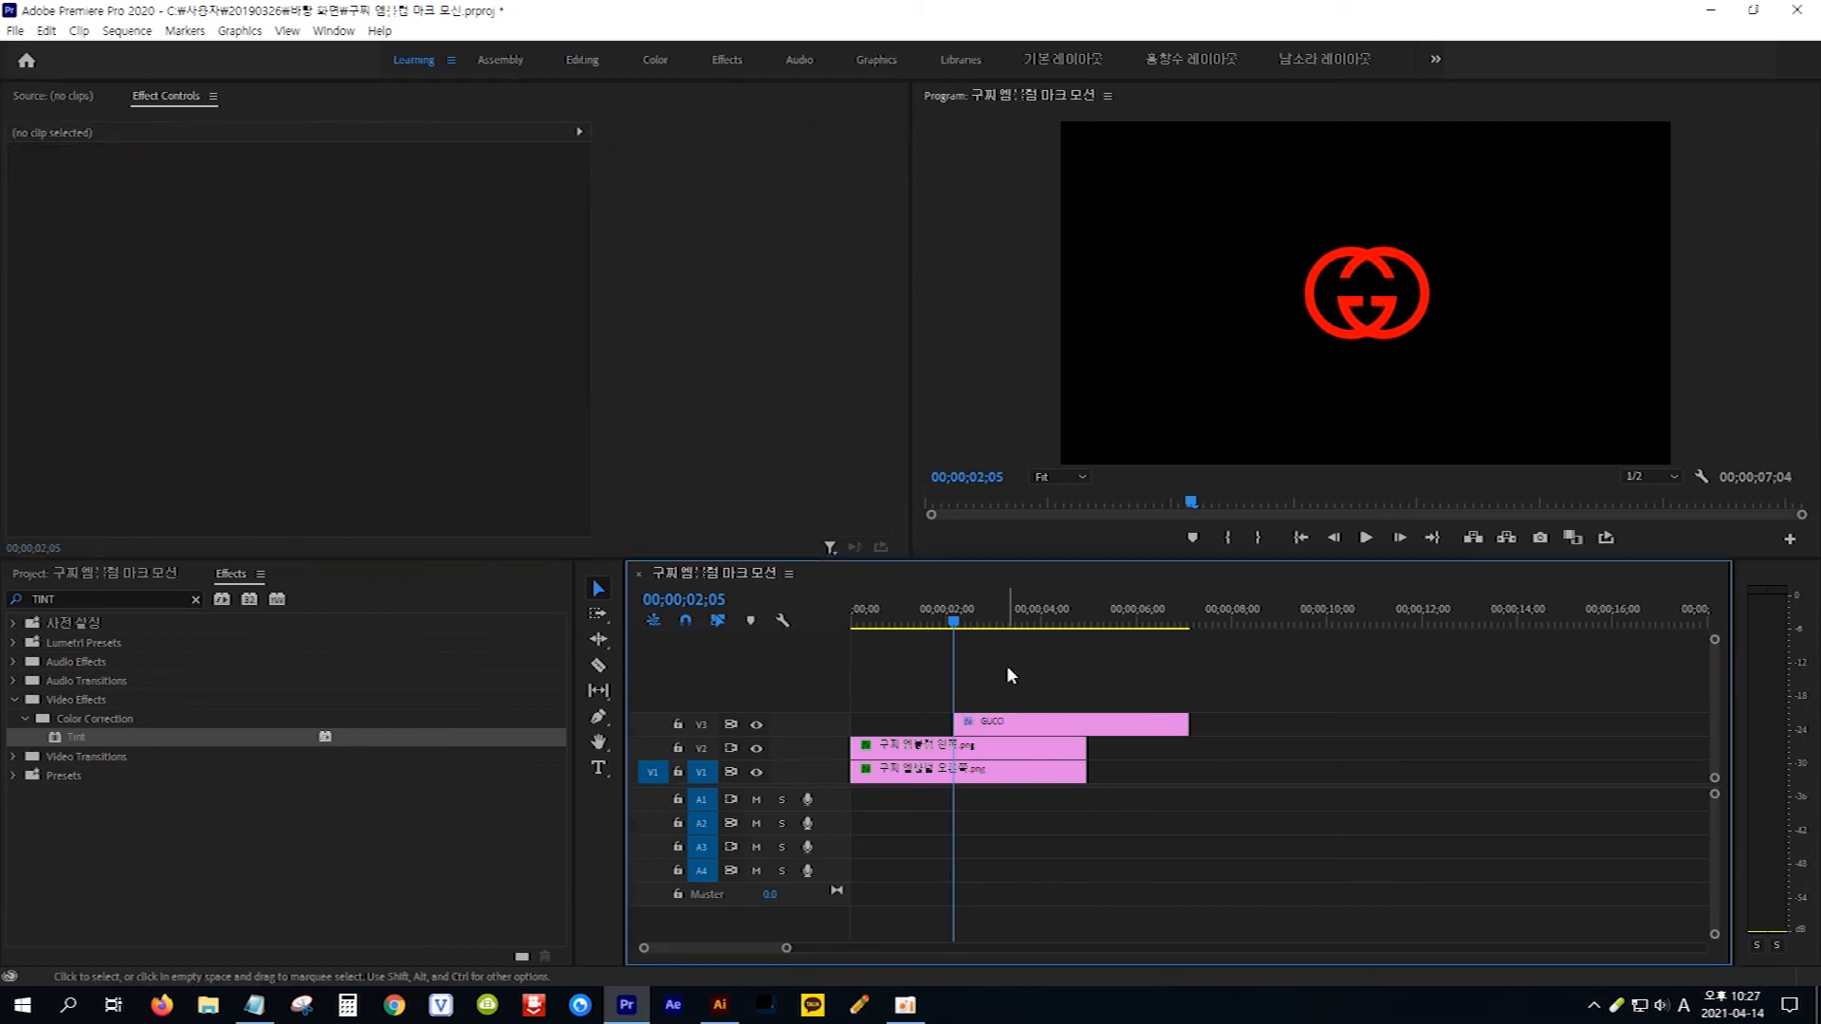
key("Home")
key("space")
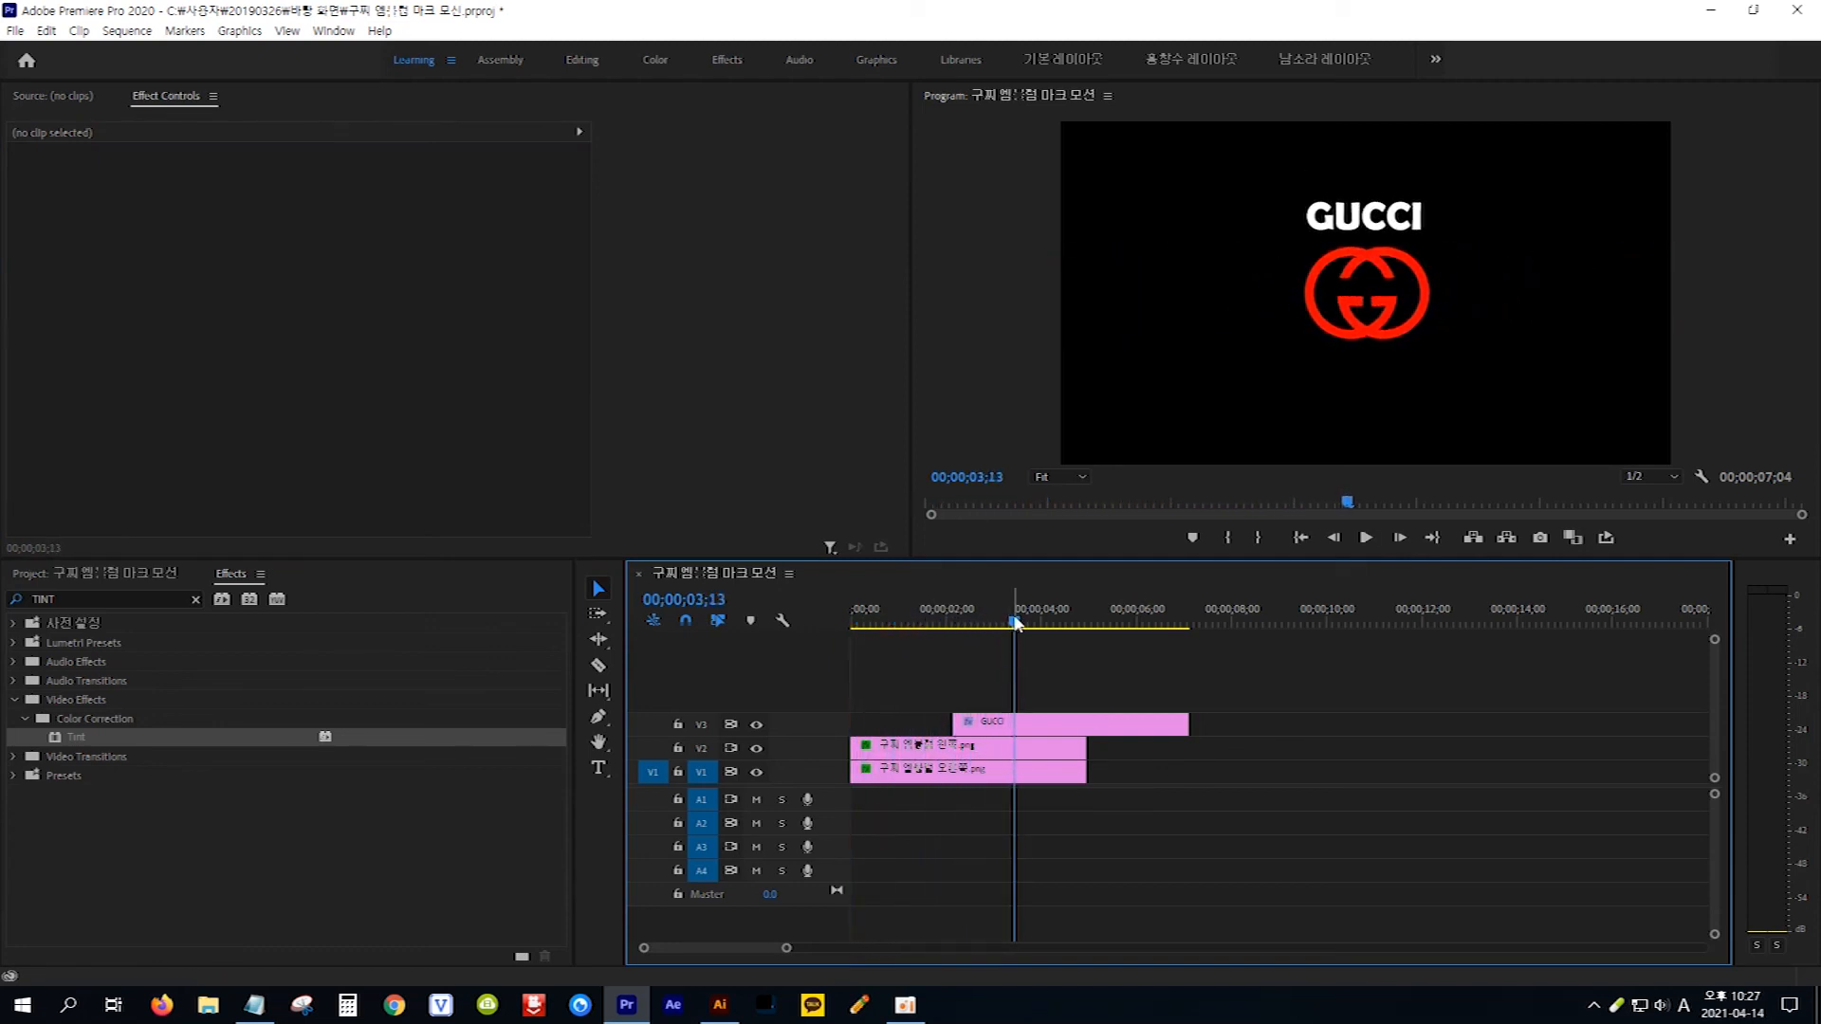
key("Home")
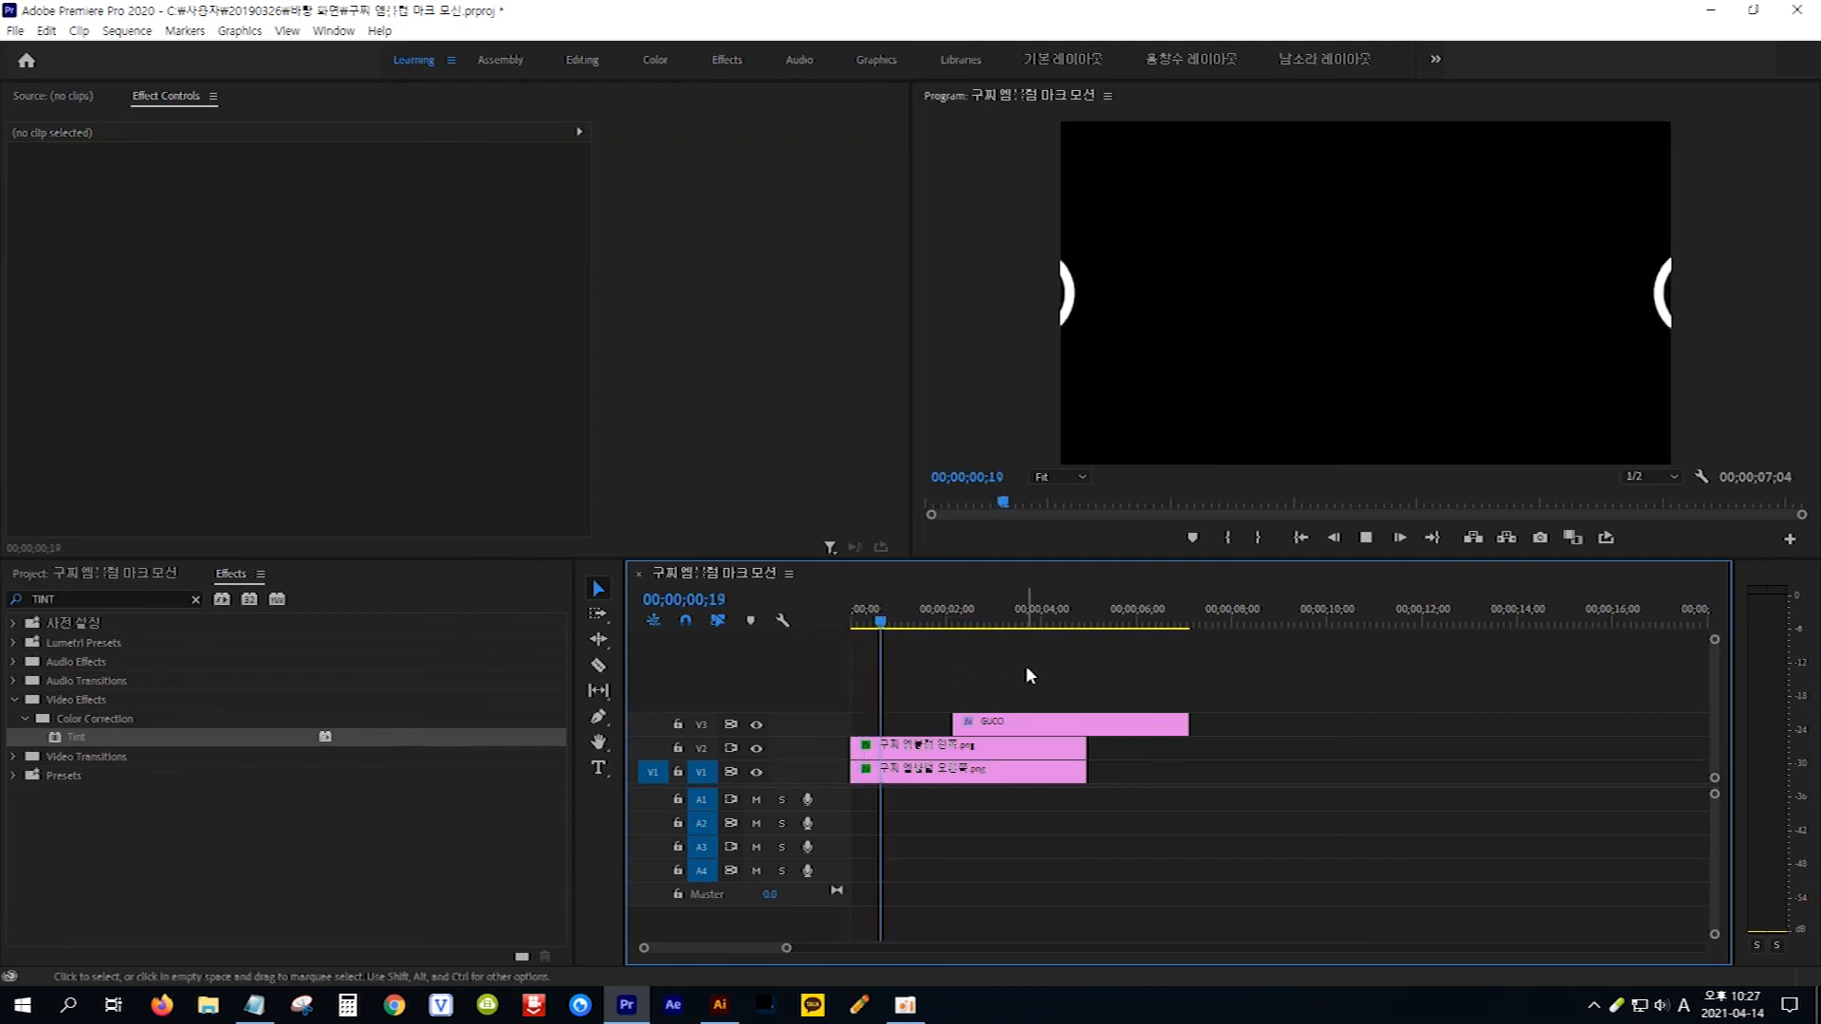
key("space")
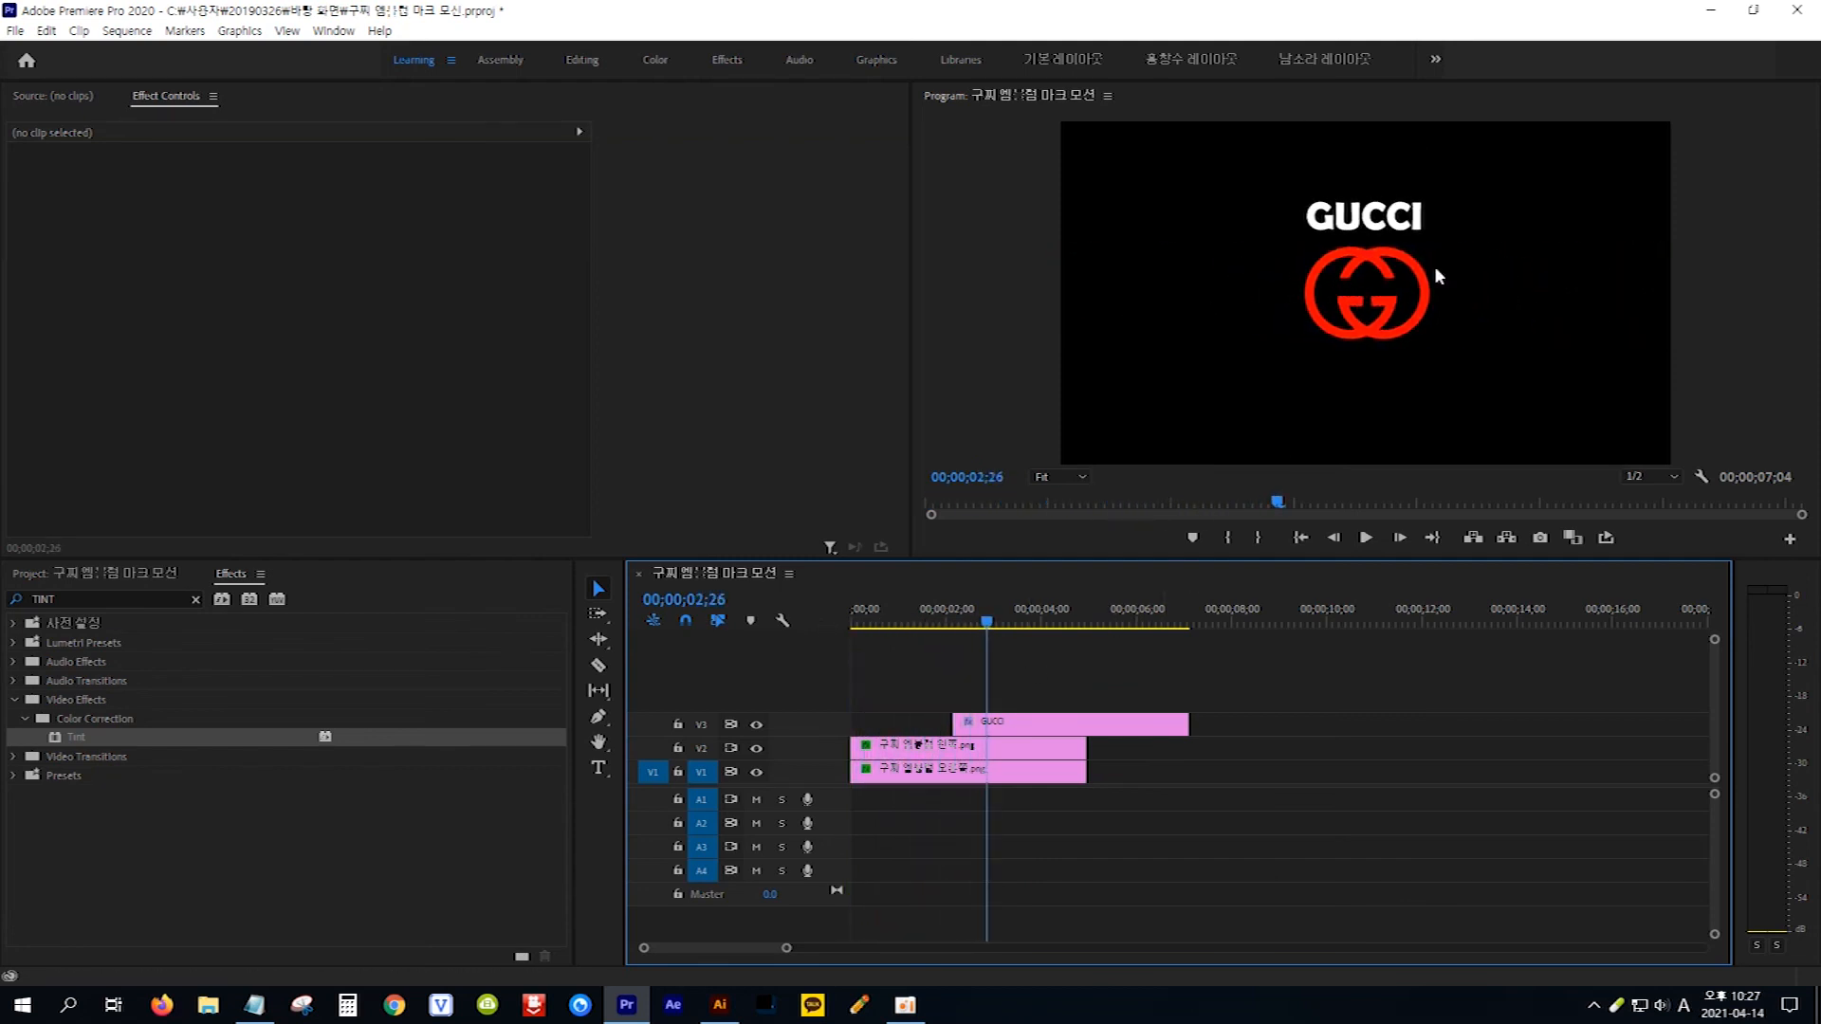
Step: At 00;00;02;20, move the GUCCI text slightly up to a vertical Position of about 286, adding a third Position keyframe for a bounce
left_click(1056, 732)
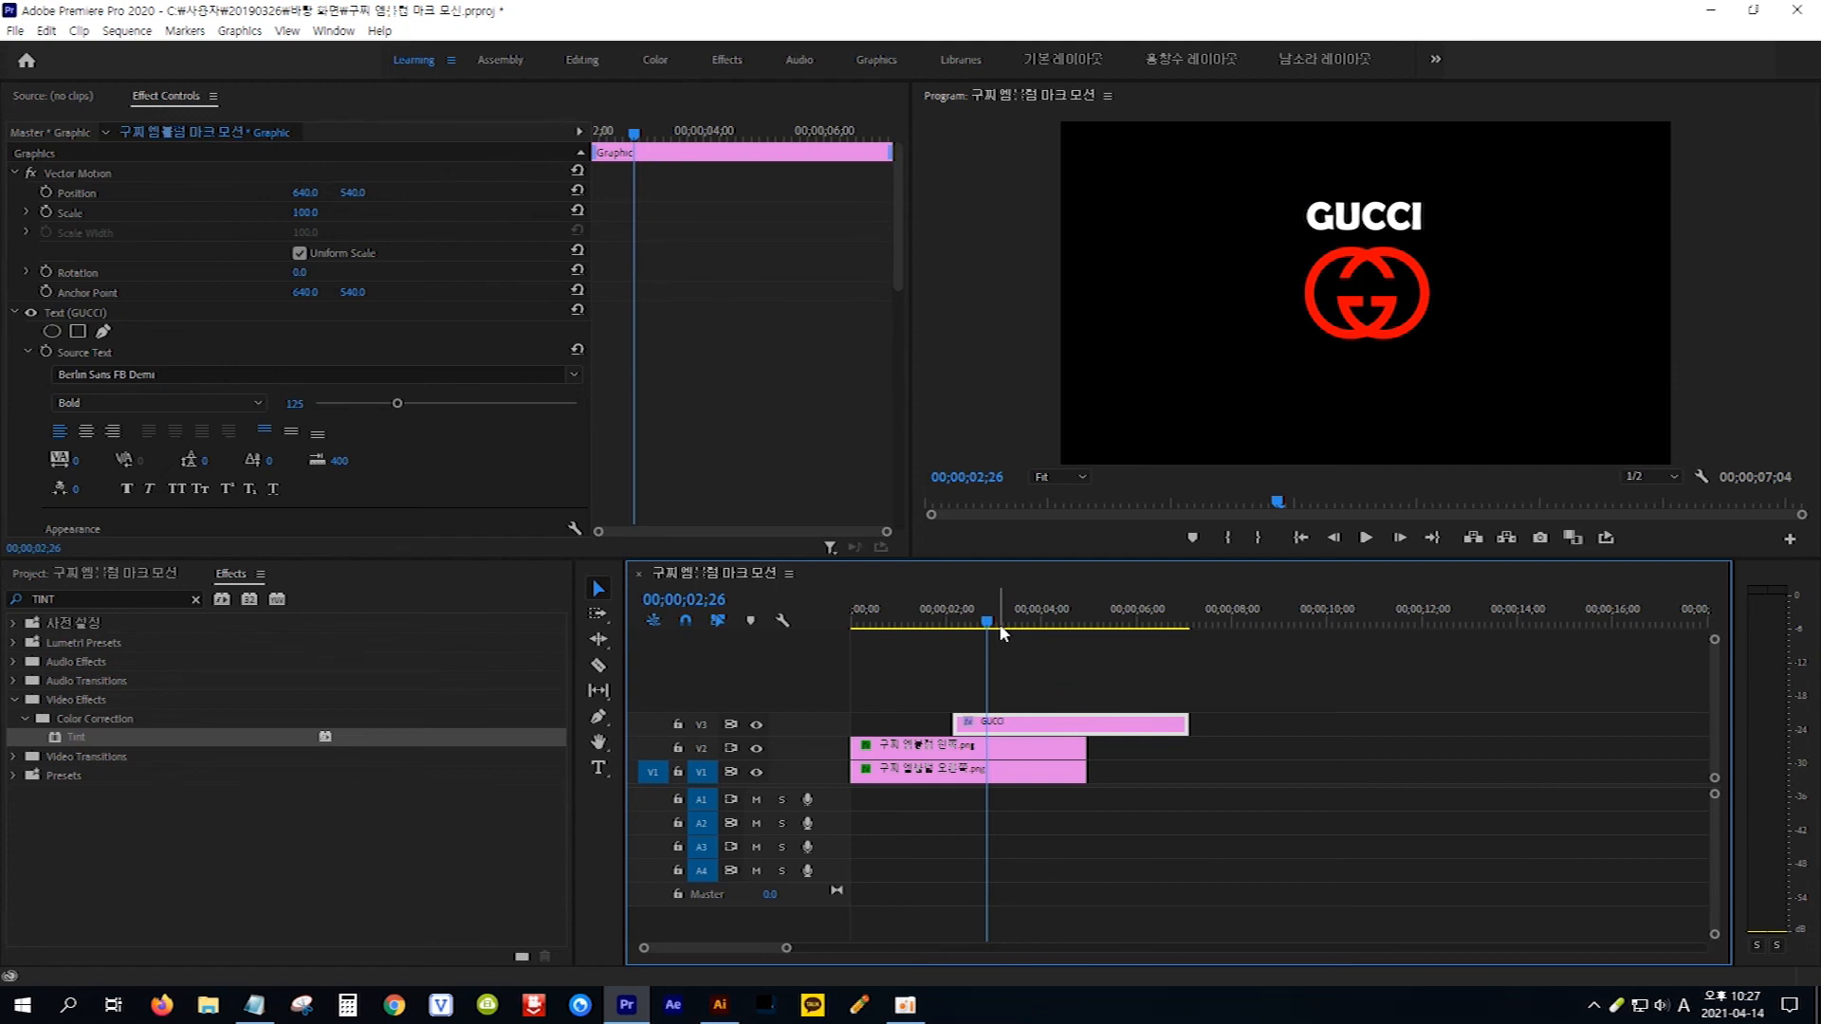
scroll(737, 426, "down", 3)
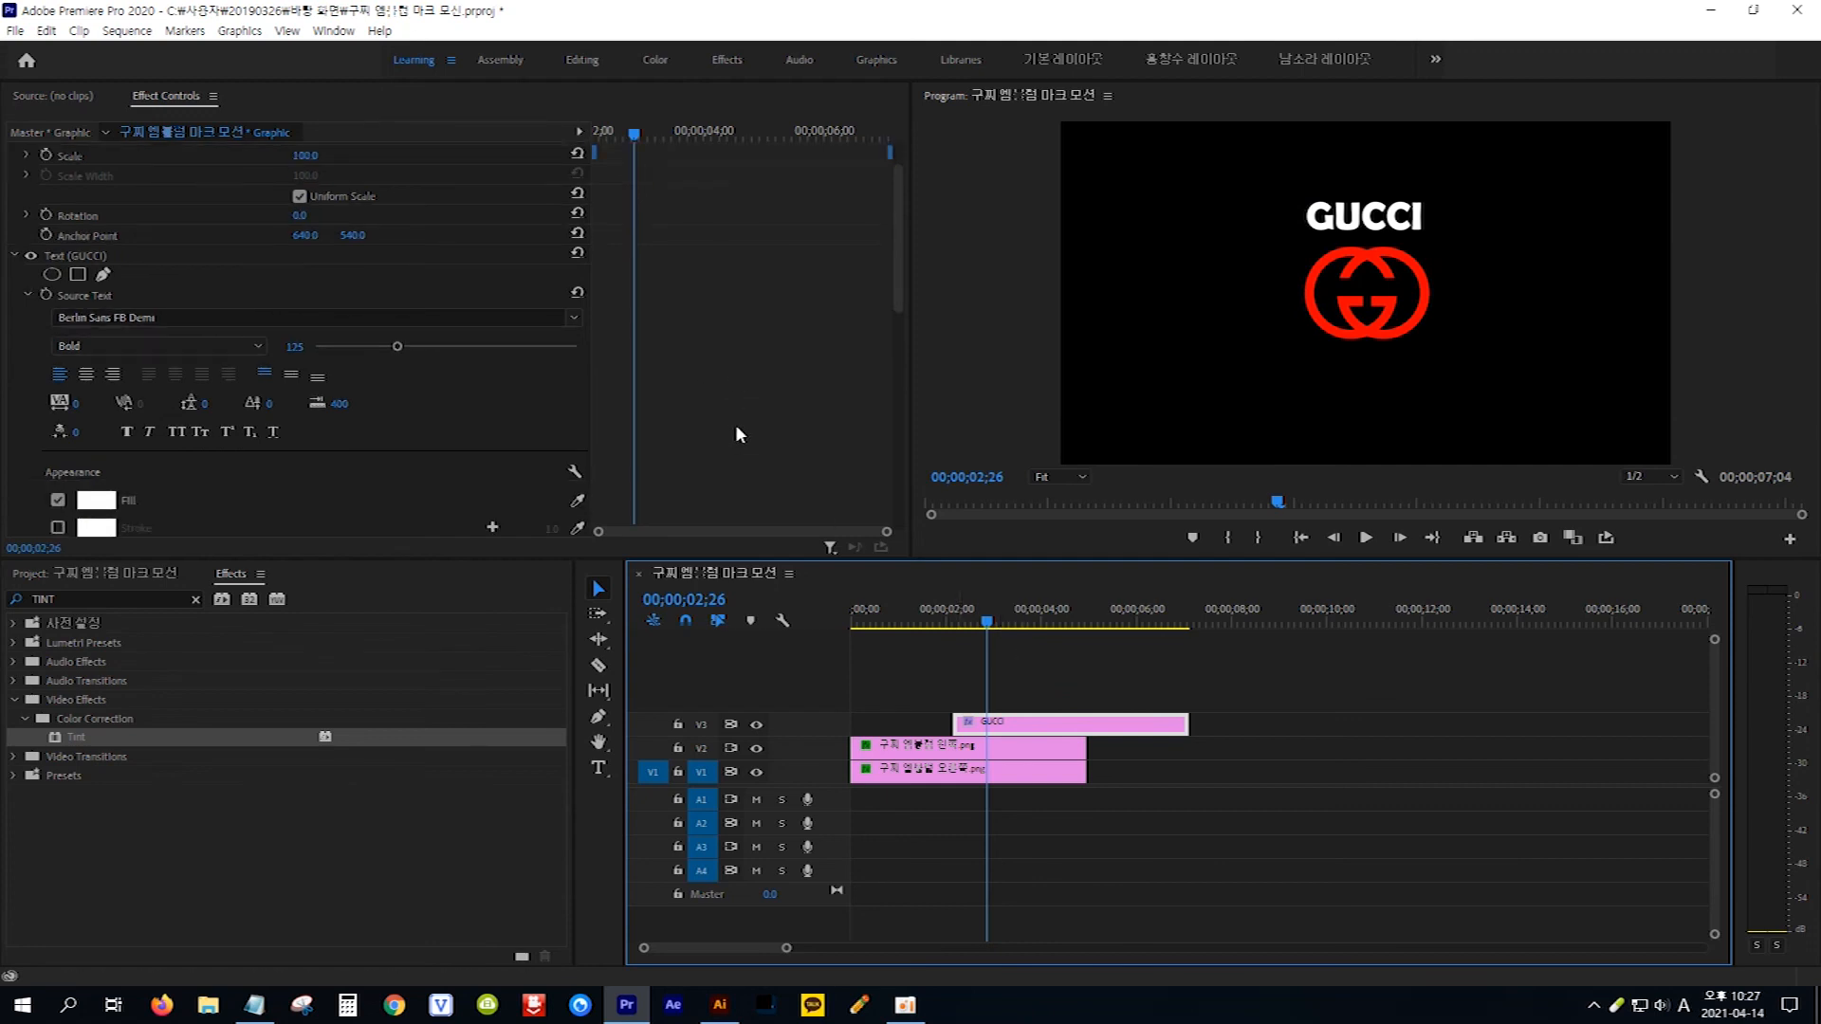
scroll(736, 434, "up", 3)
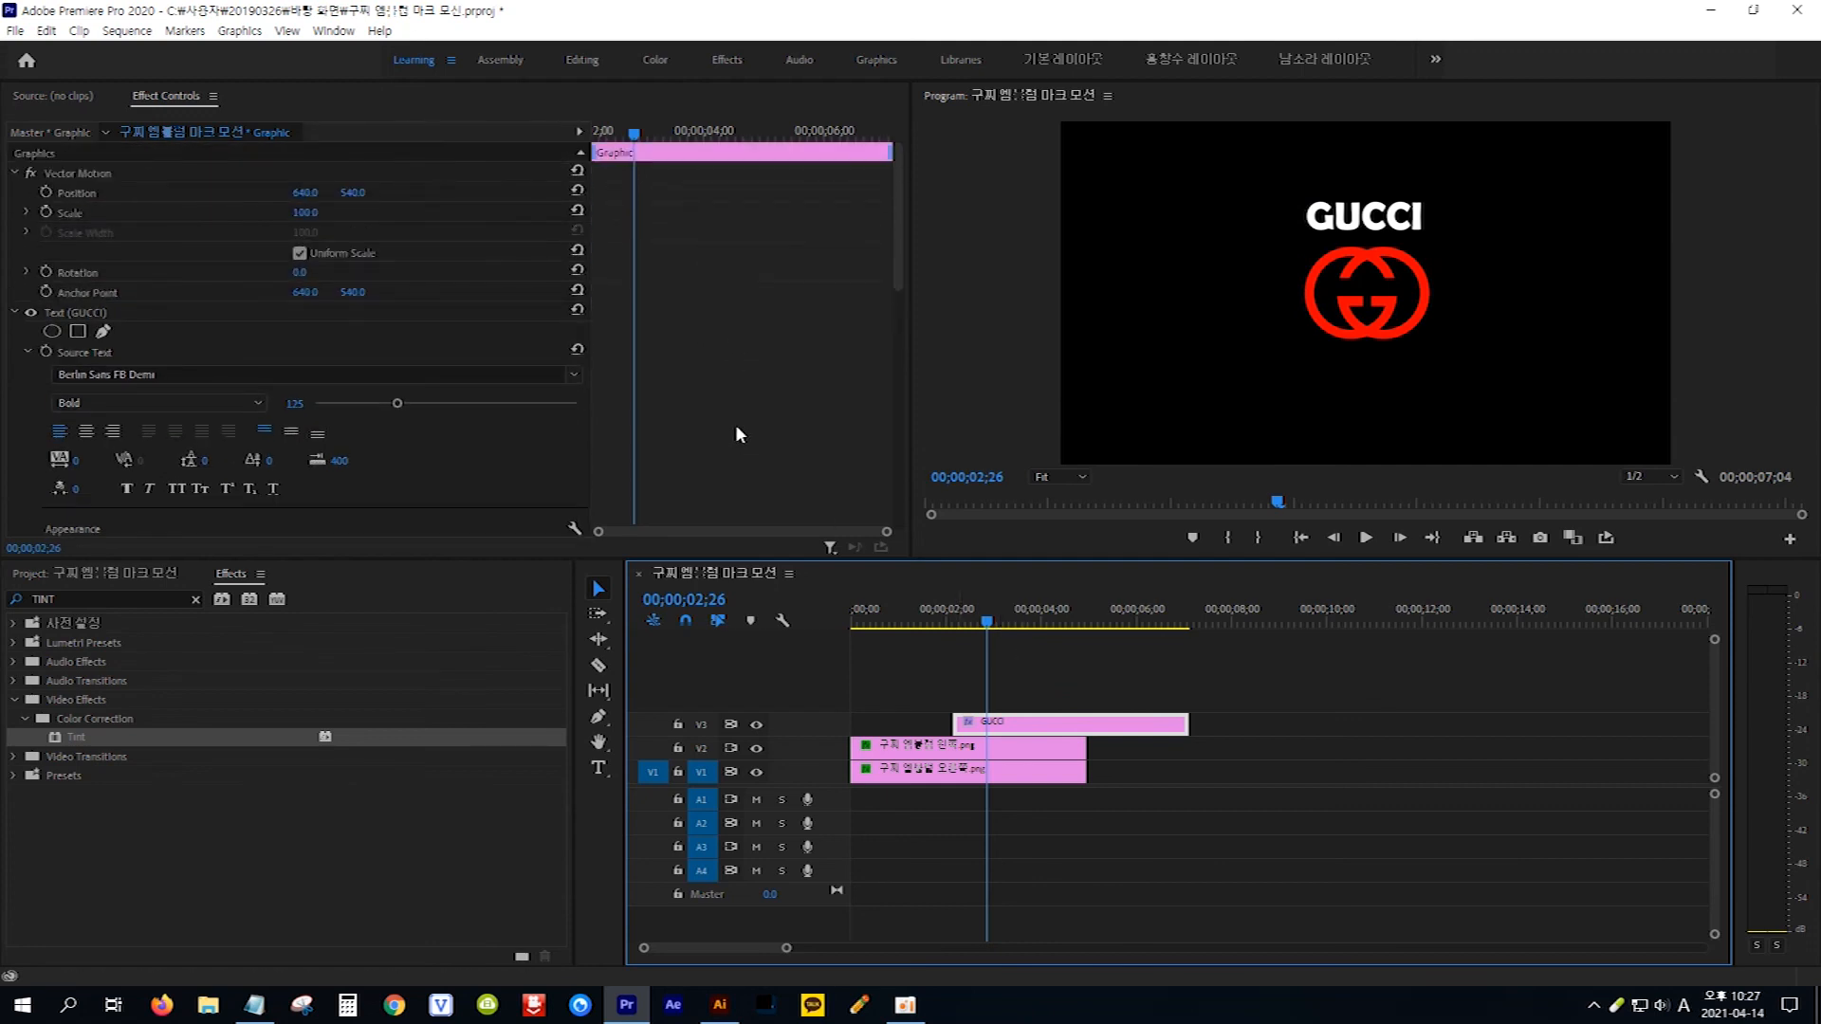
scroll(736, 435, "down", 15)
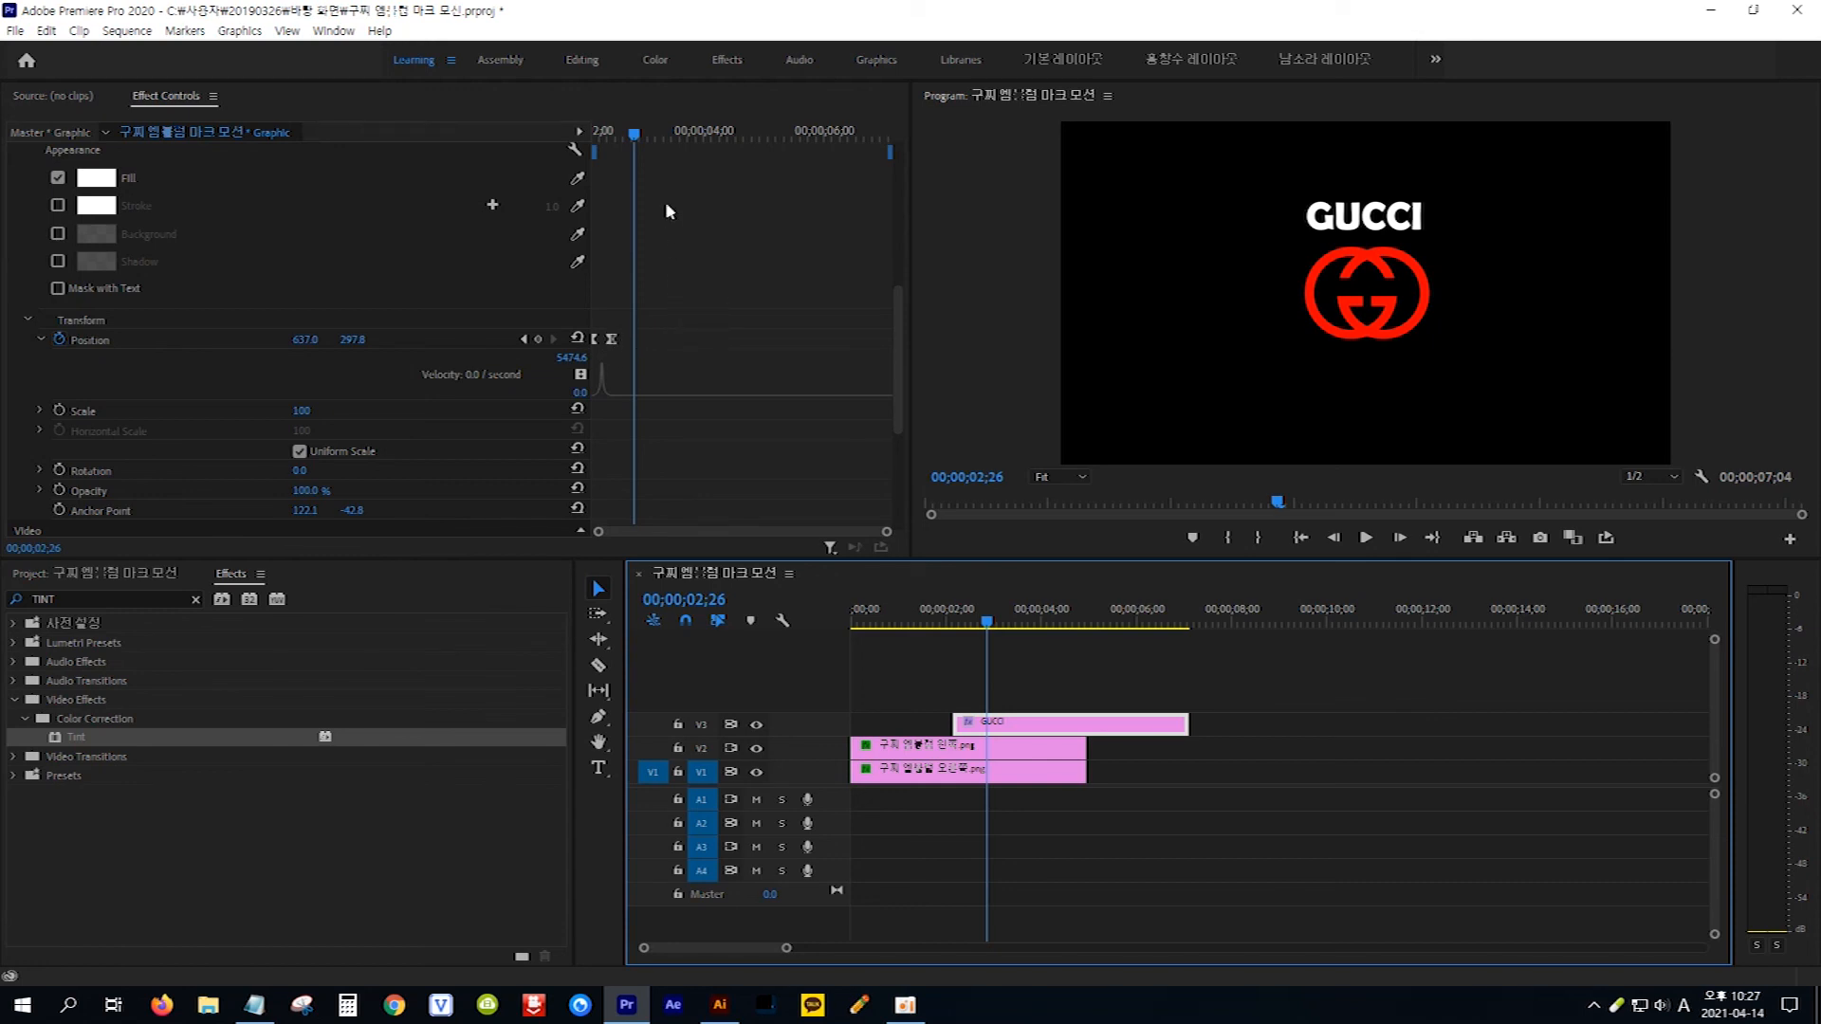
left_click_drag(642, 135, 611, 133)
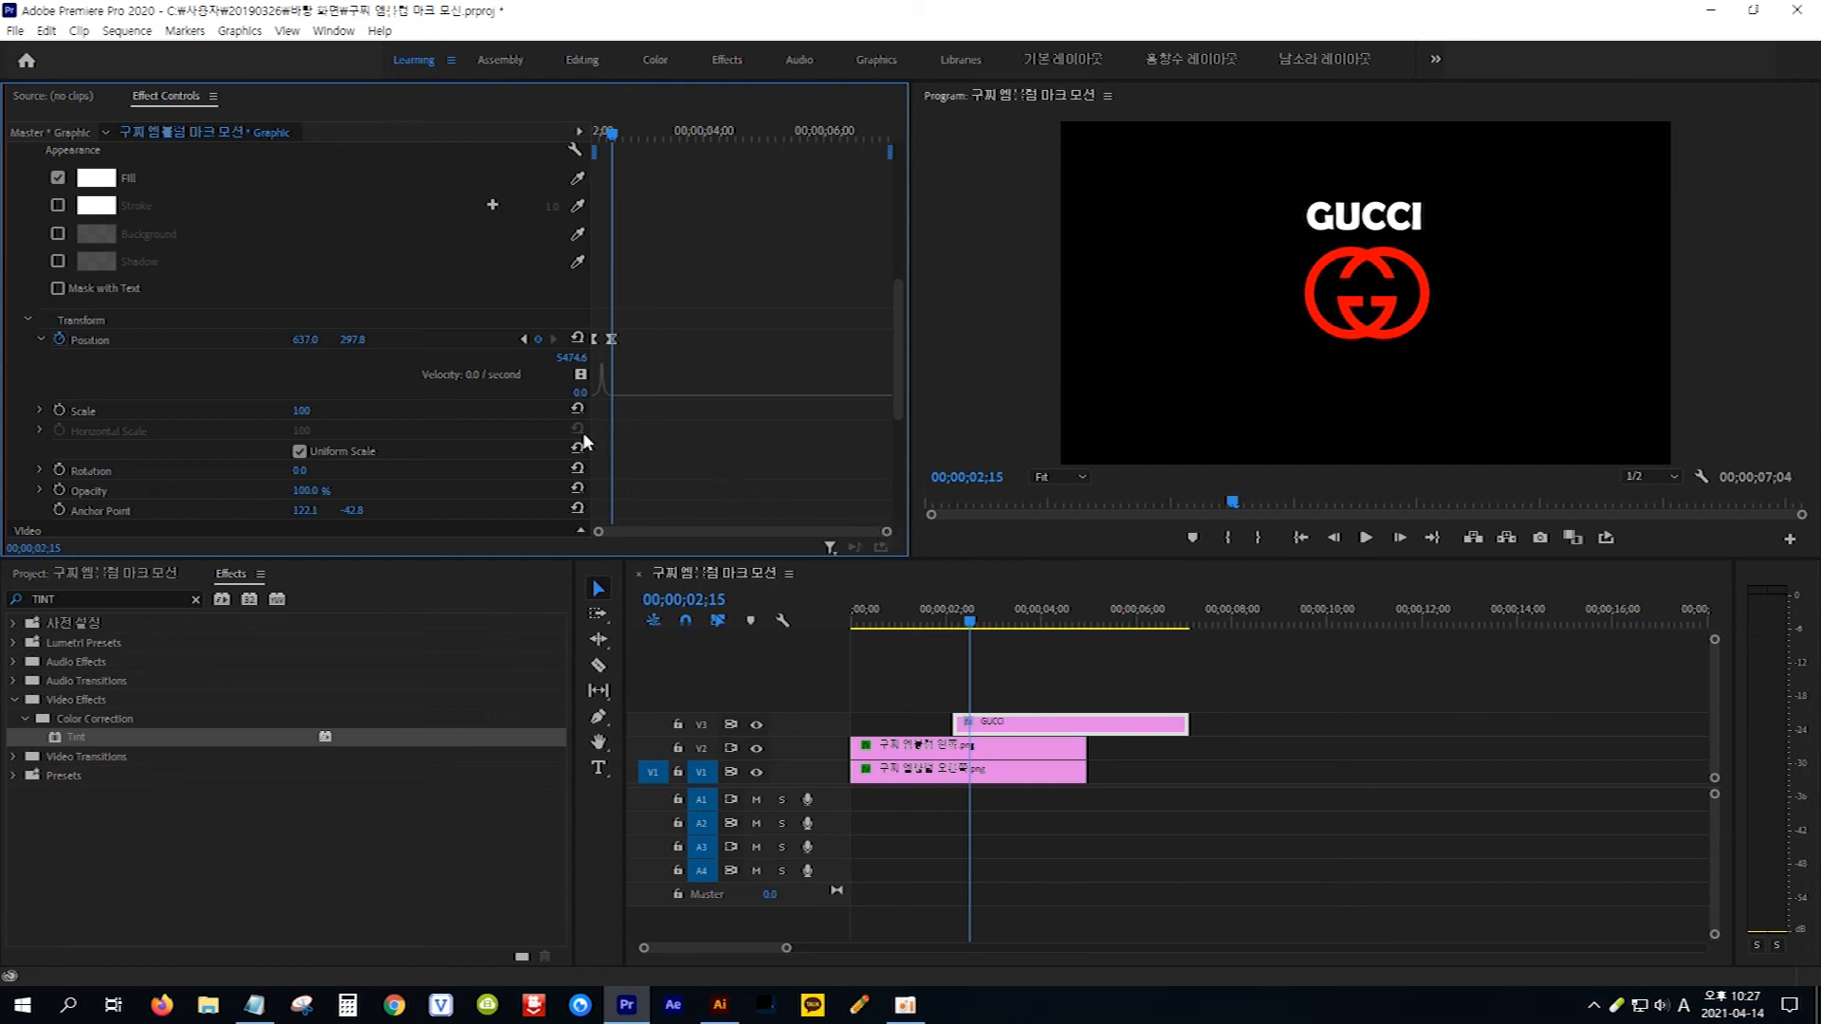
left_click_drag(593, 433, 535, 433)
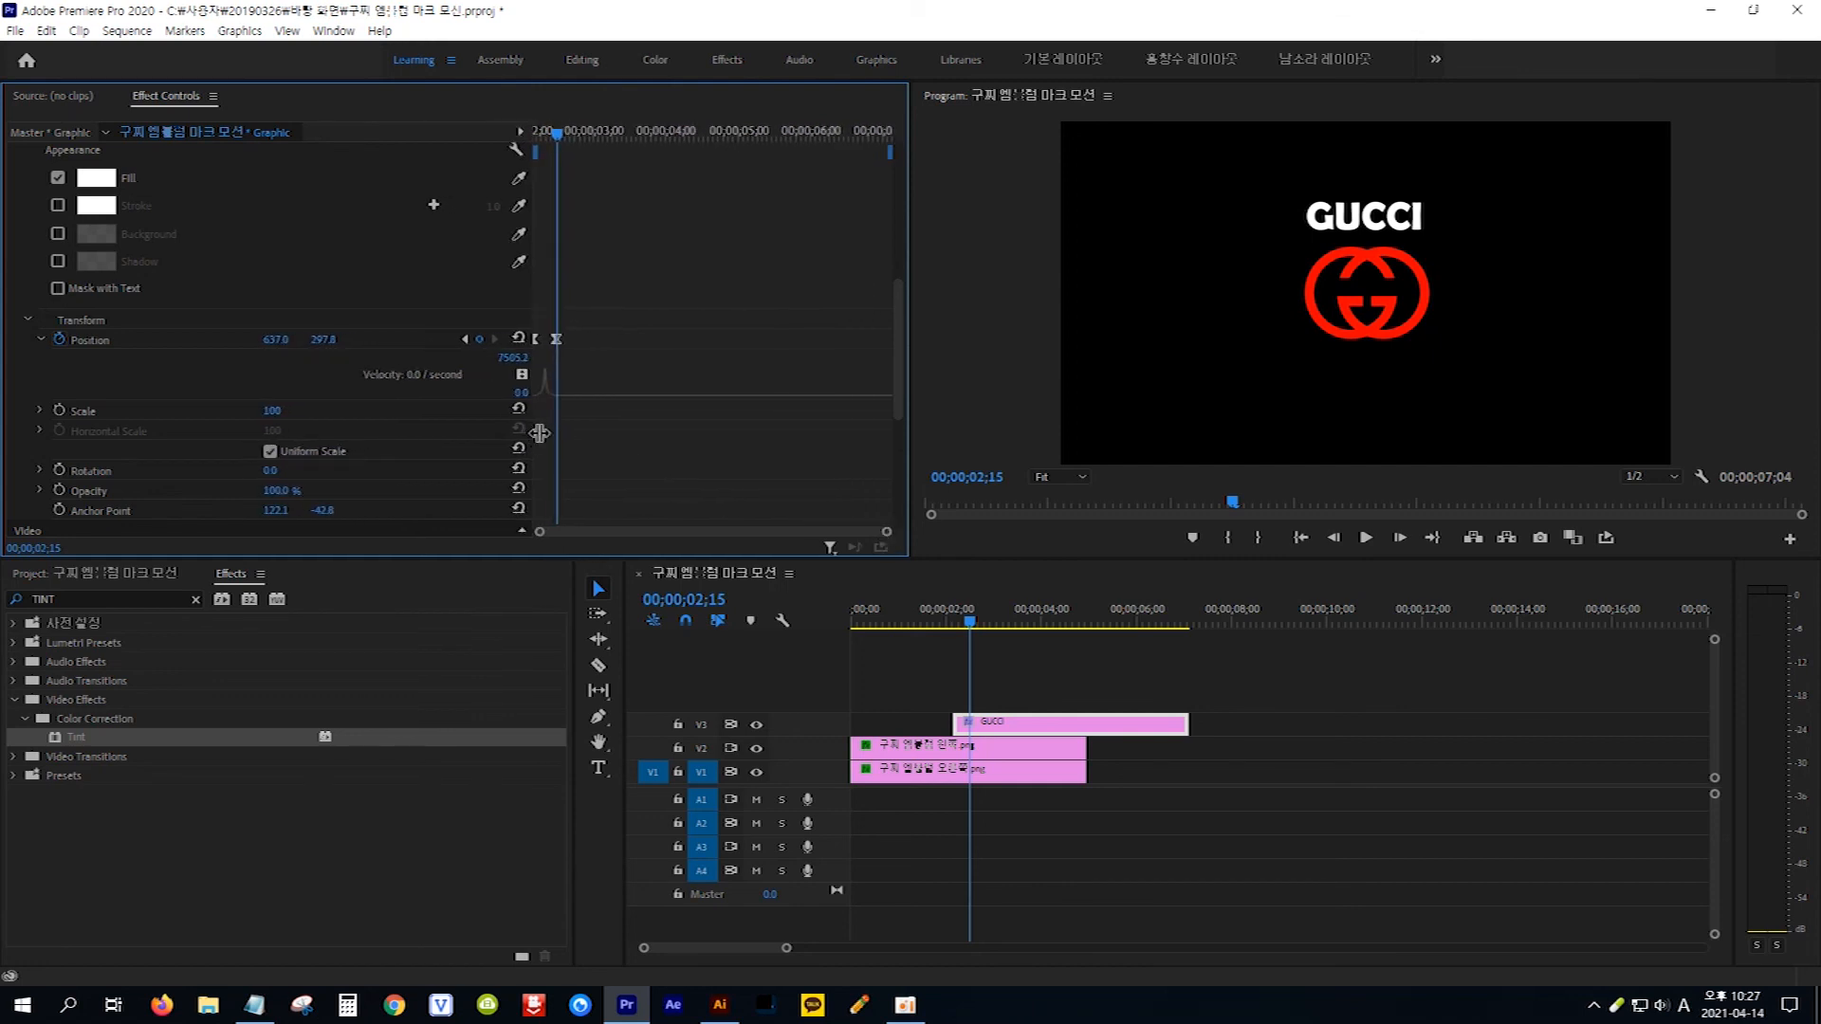
left_click_drag(887, 534, 823, 540)
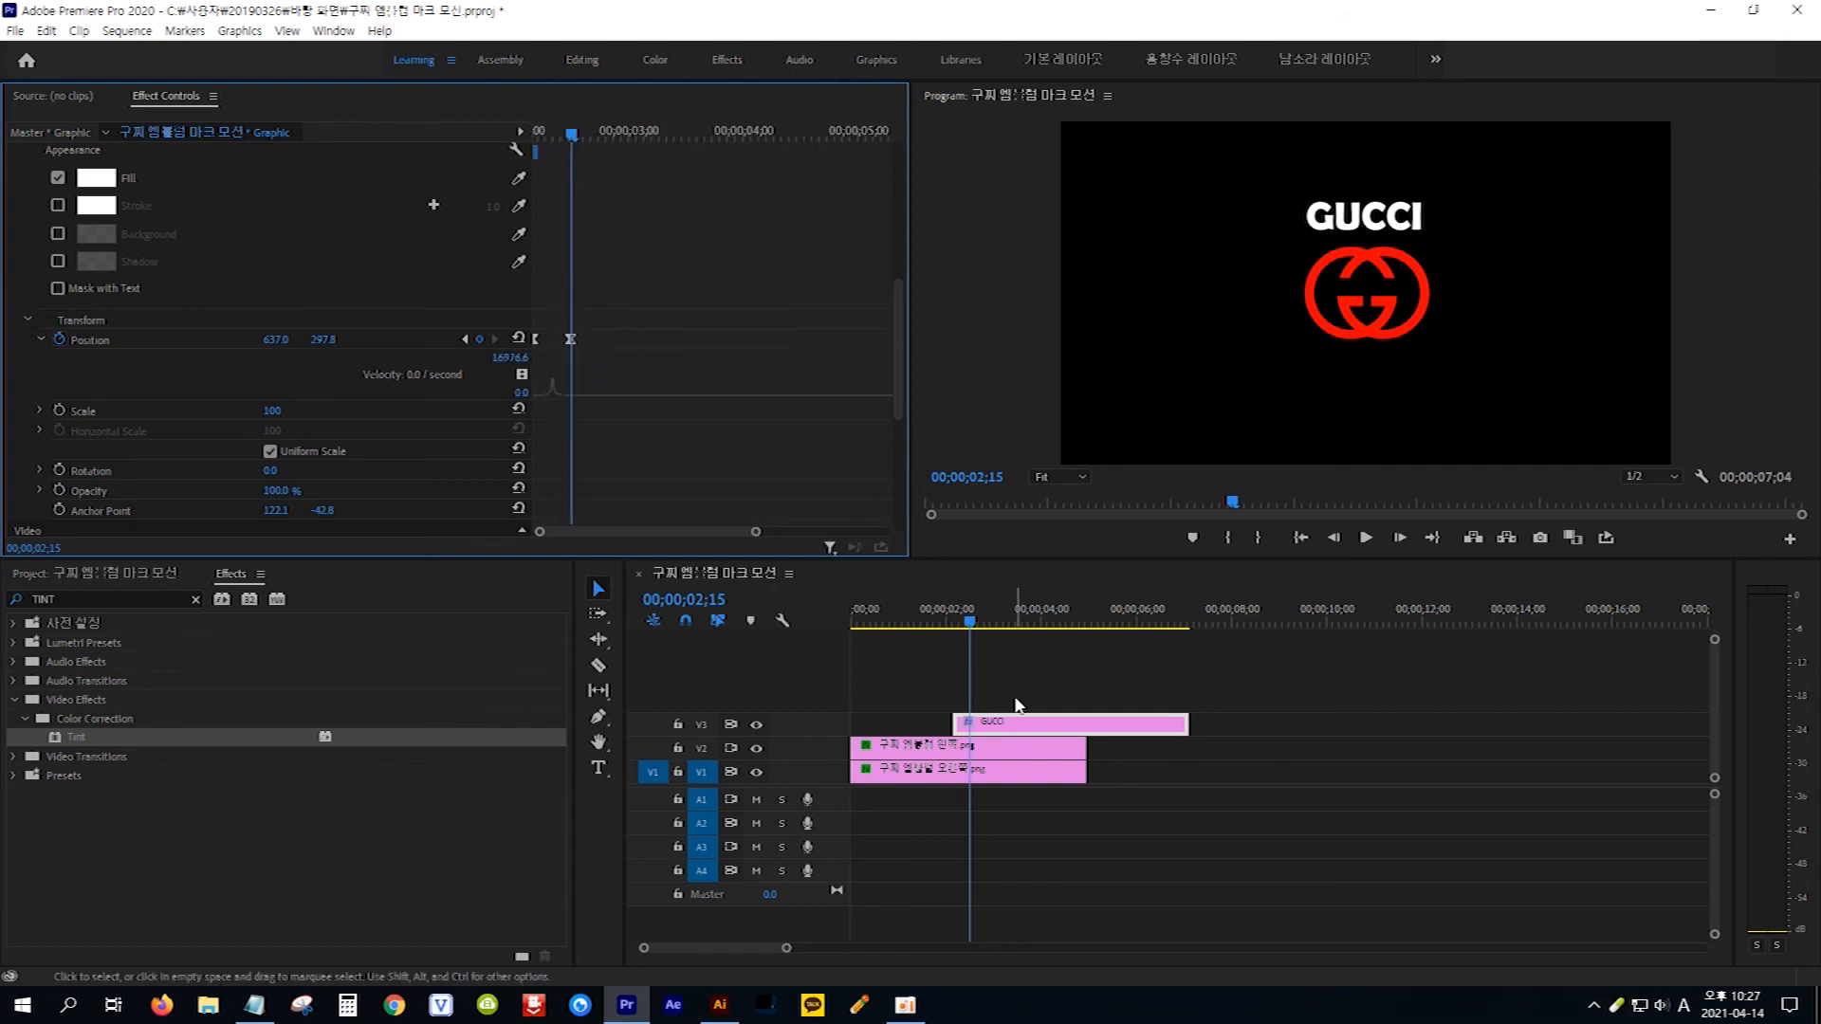
key("shift+Right")
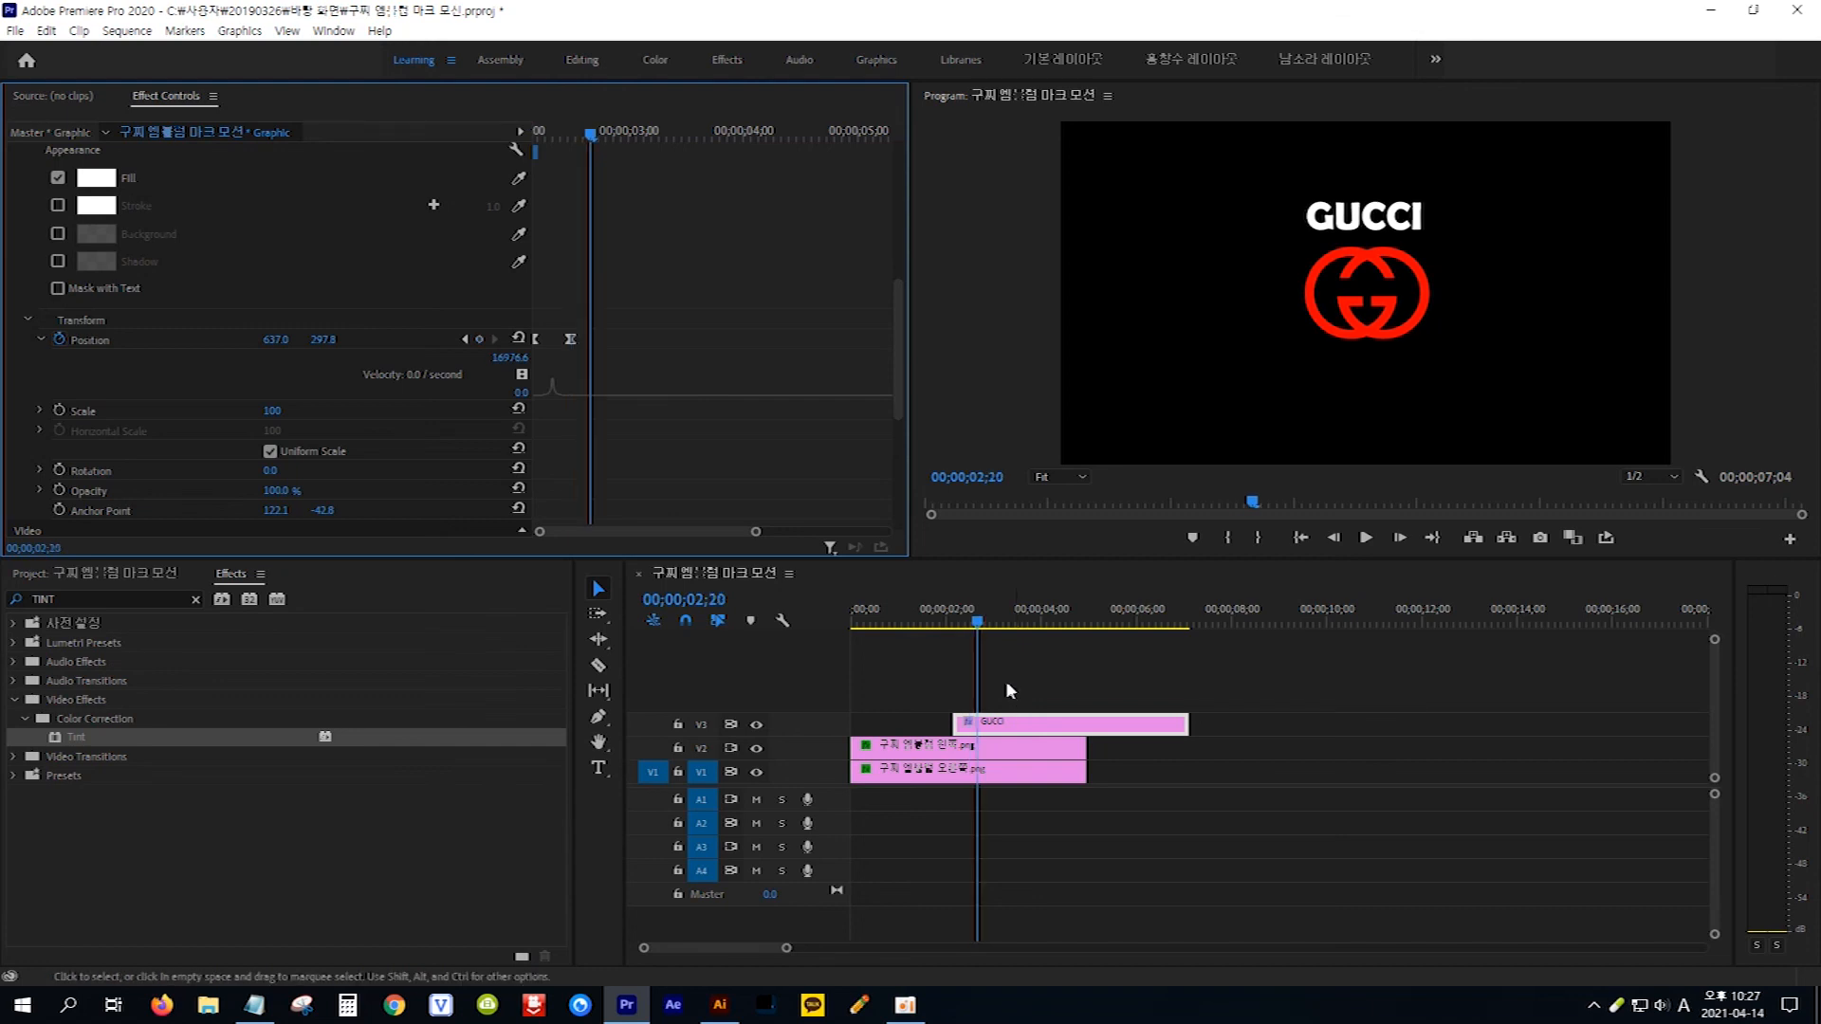
left_click(1352, 228)
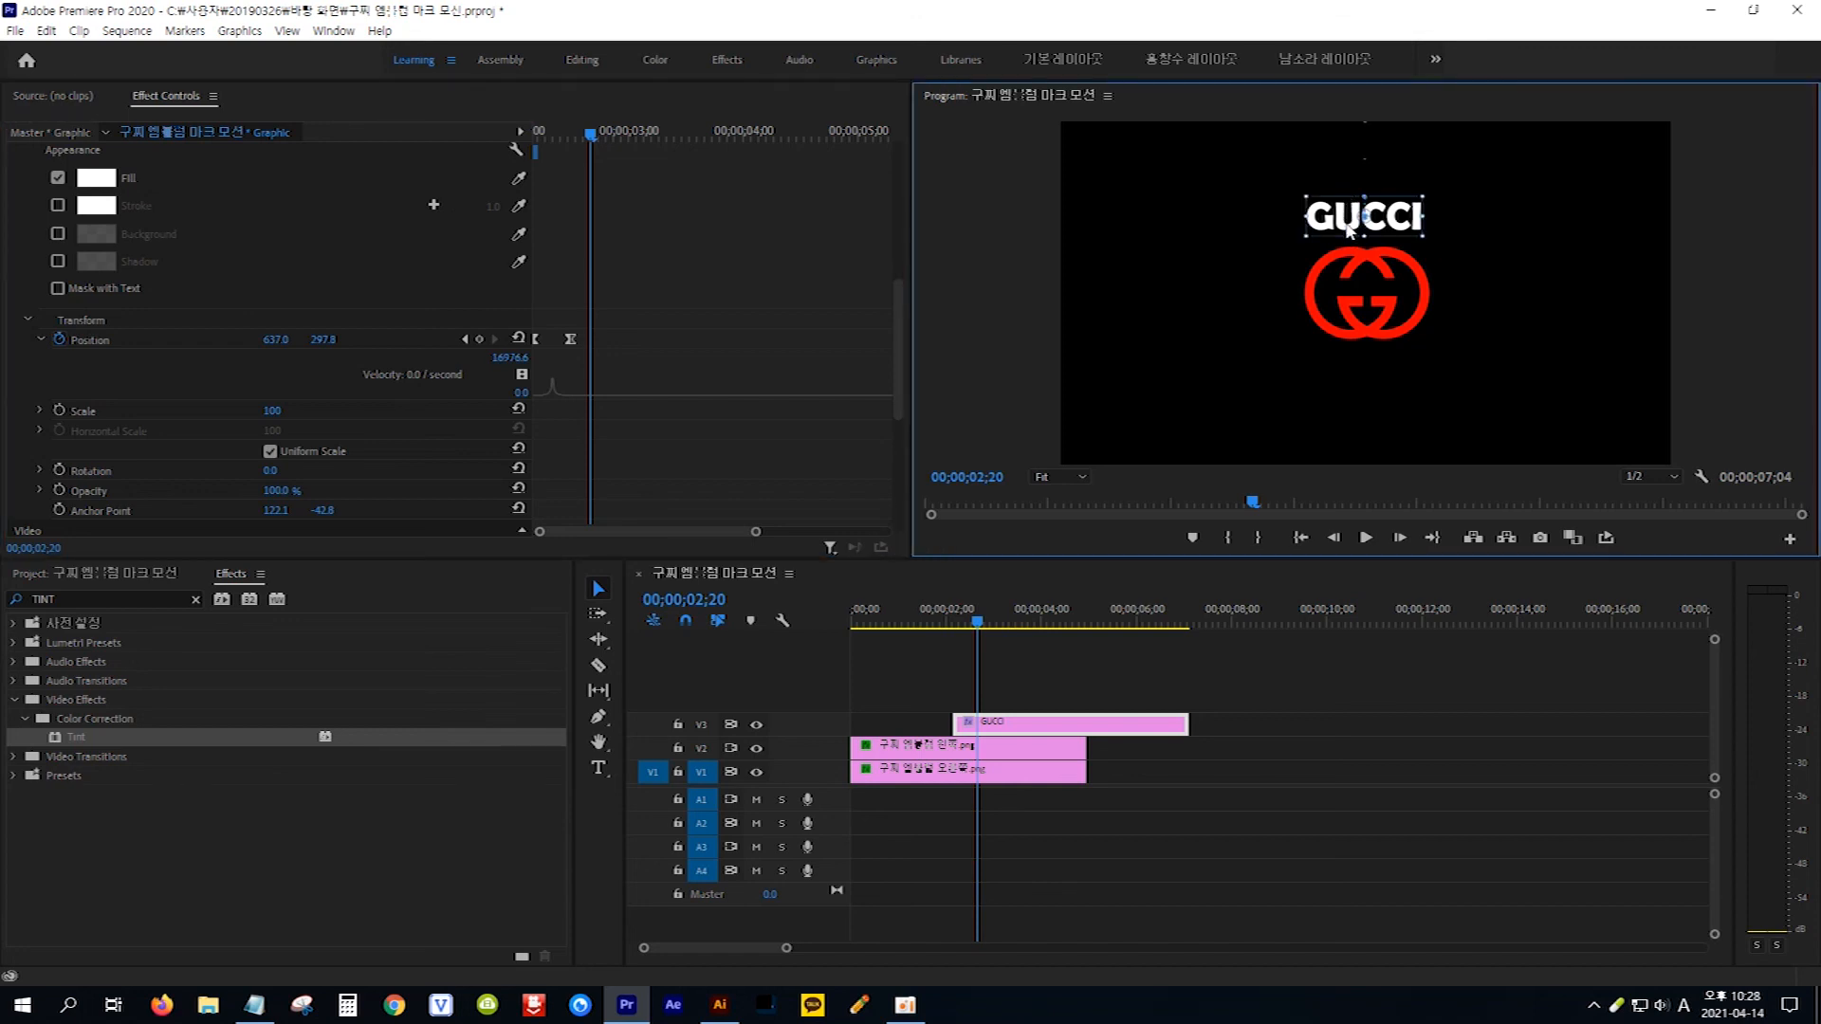
left_click_drag(1347, 227, 1347, 225)
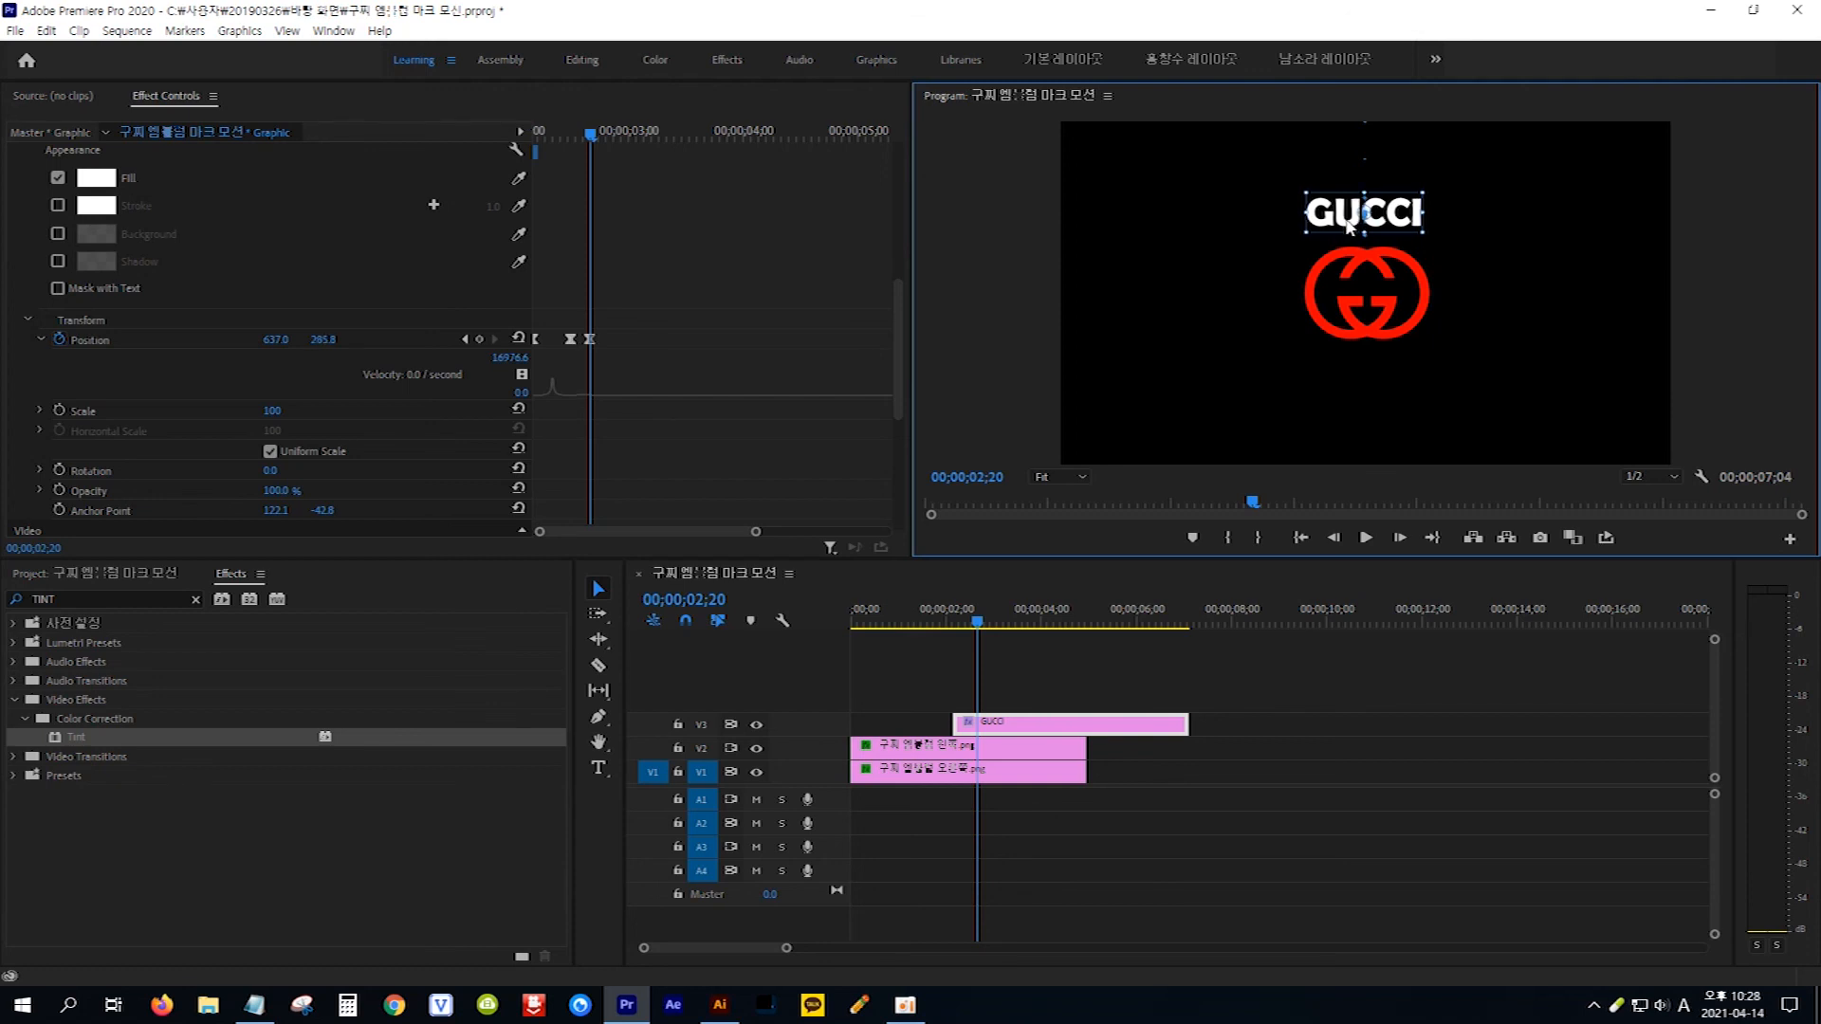
Step: At 00;00;02;25, move the GUCCI text down to a vertical Position of about 313 to keyframe it settling nearer the logo
left_click(747, 455)
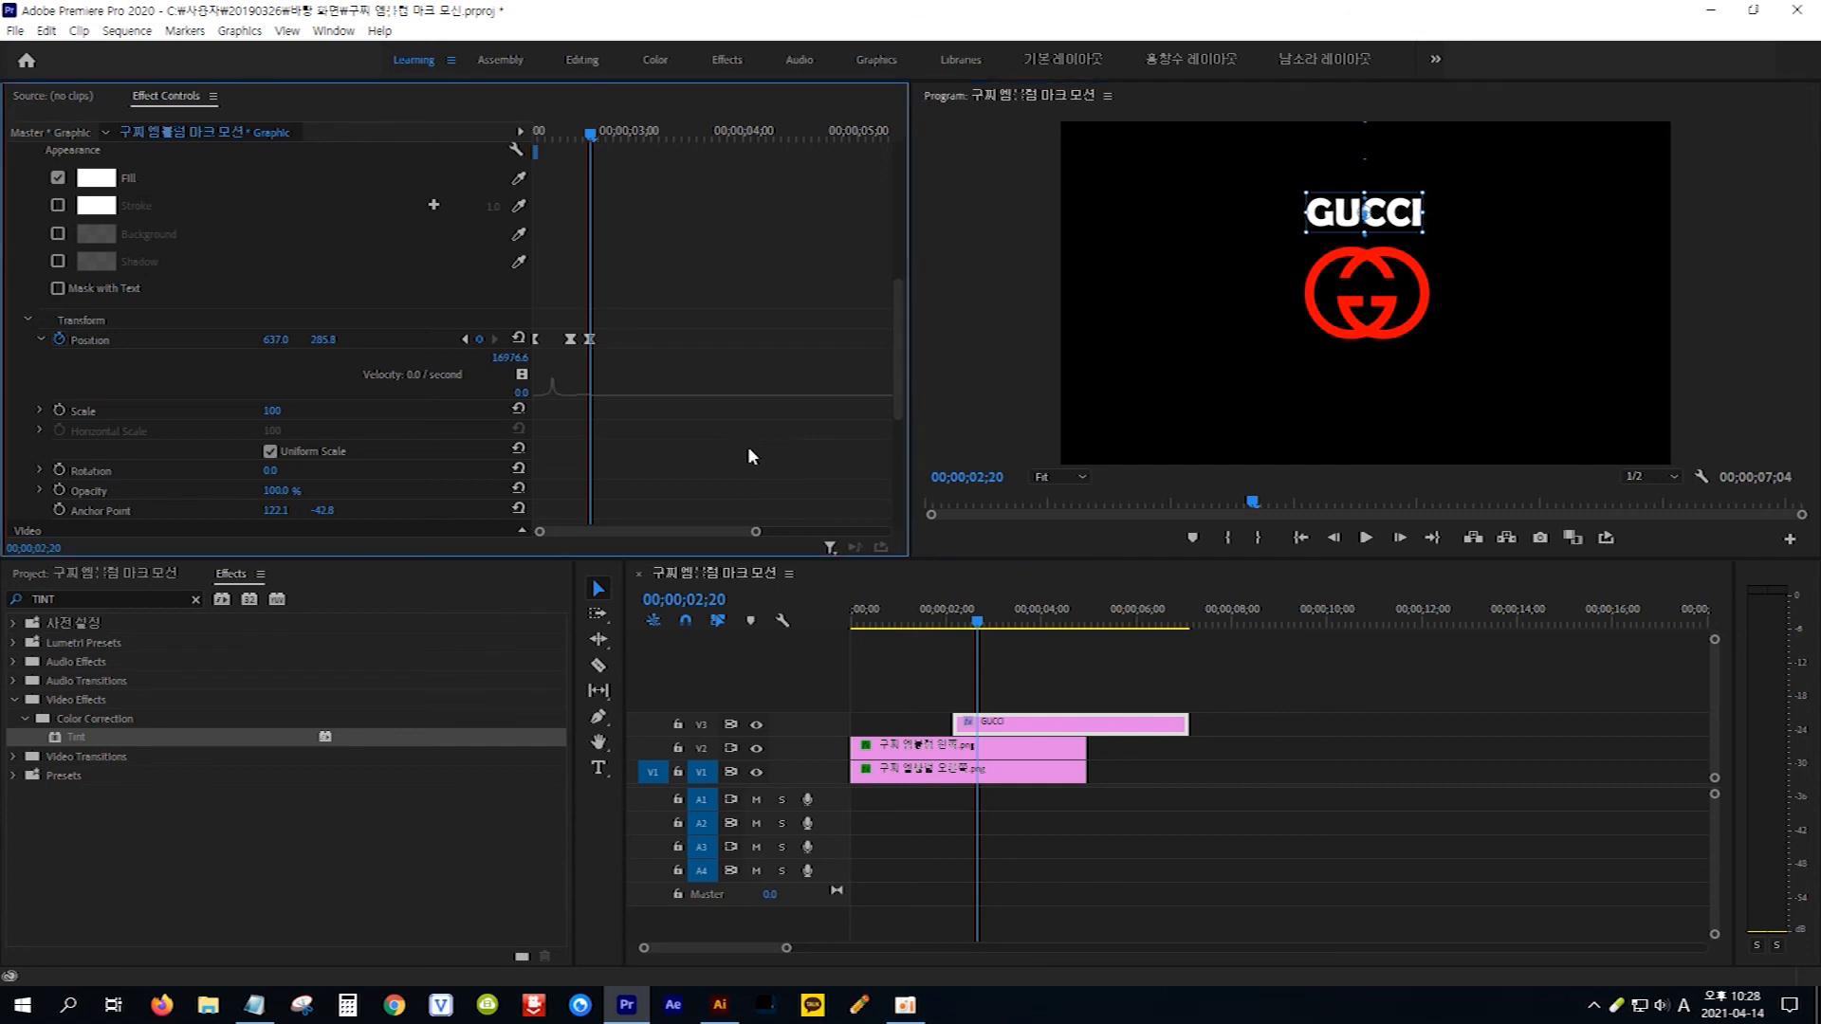
key("shift+Right")
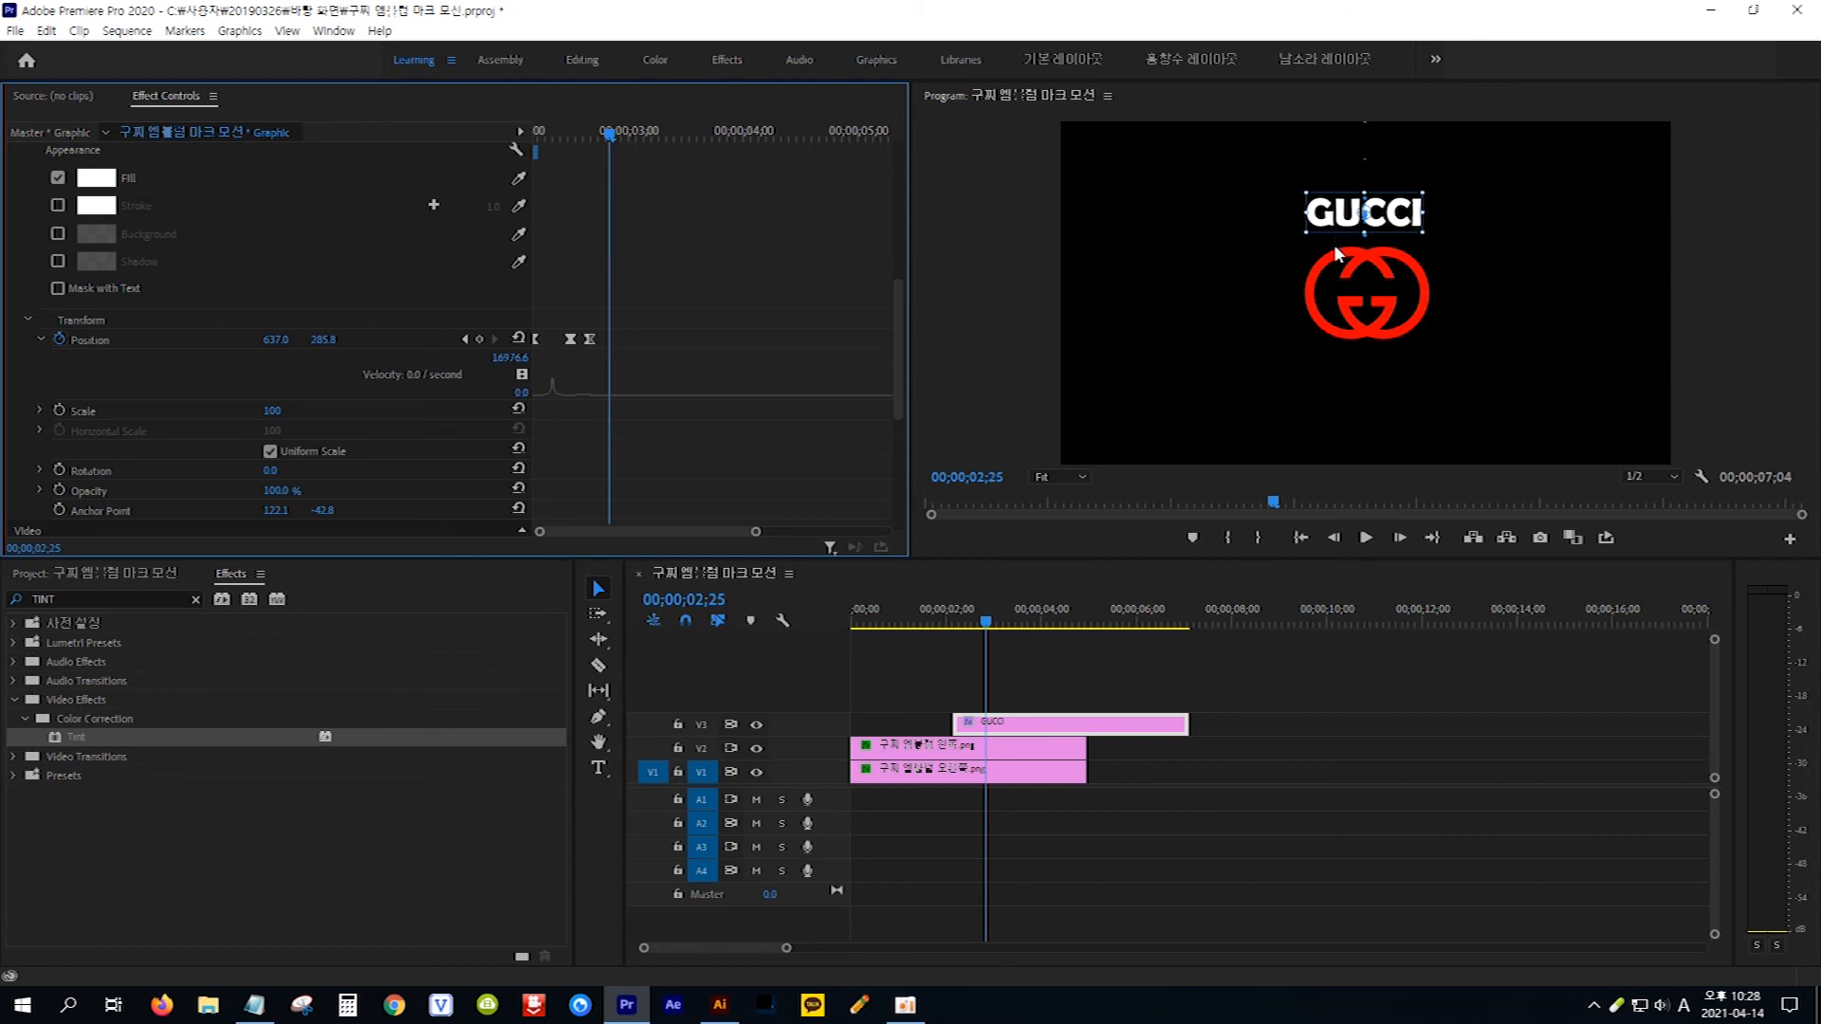
left_click(1347, 220)
left_click_drag(1347, 218, 1346, 228)
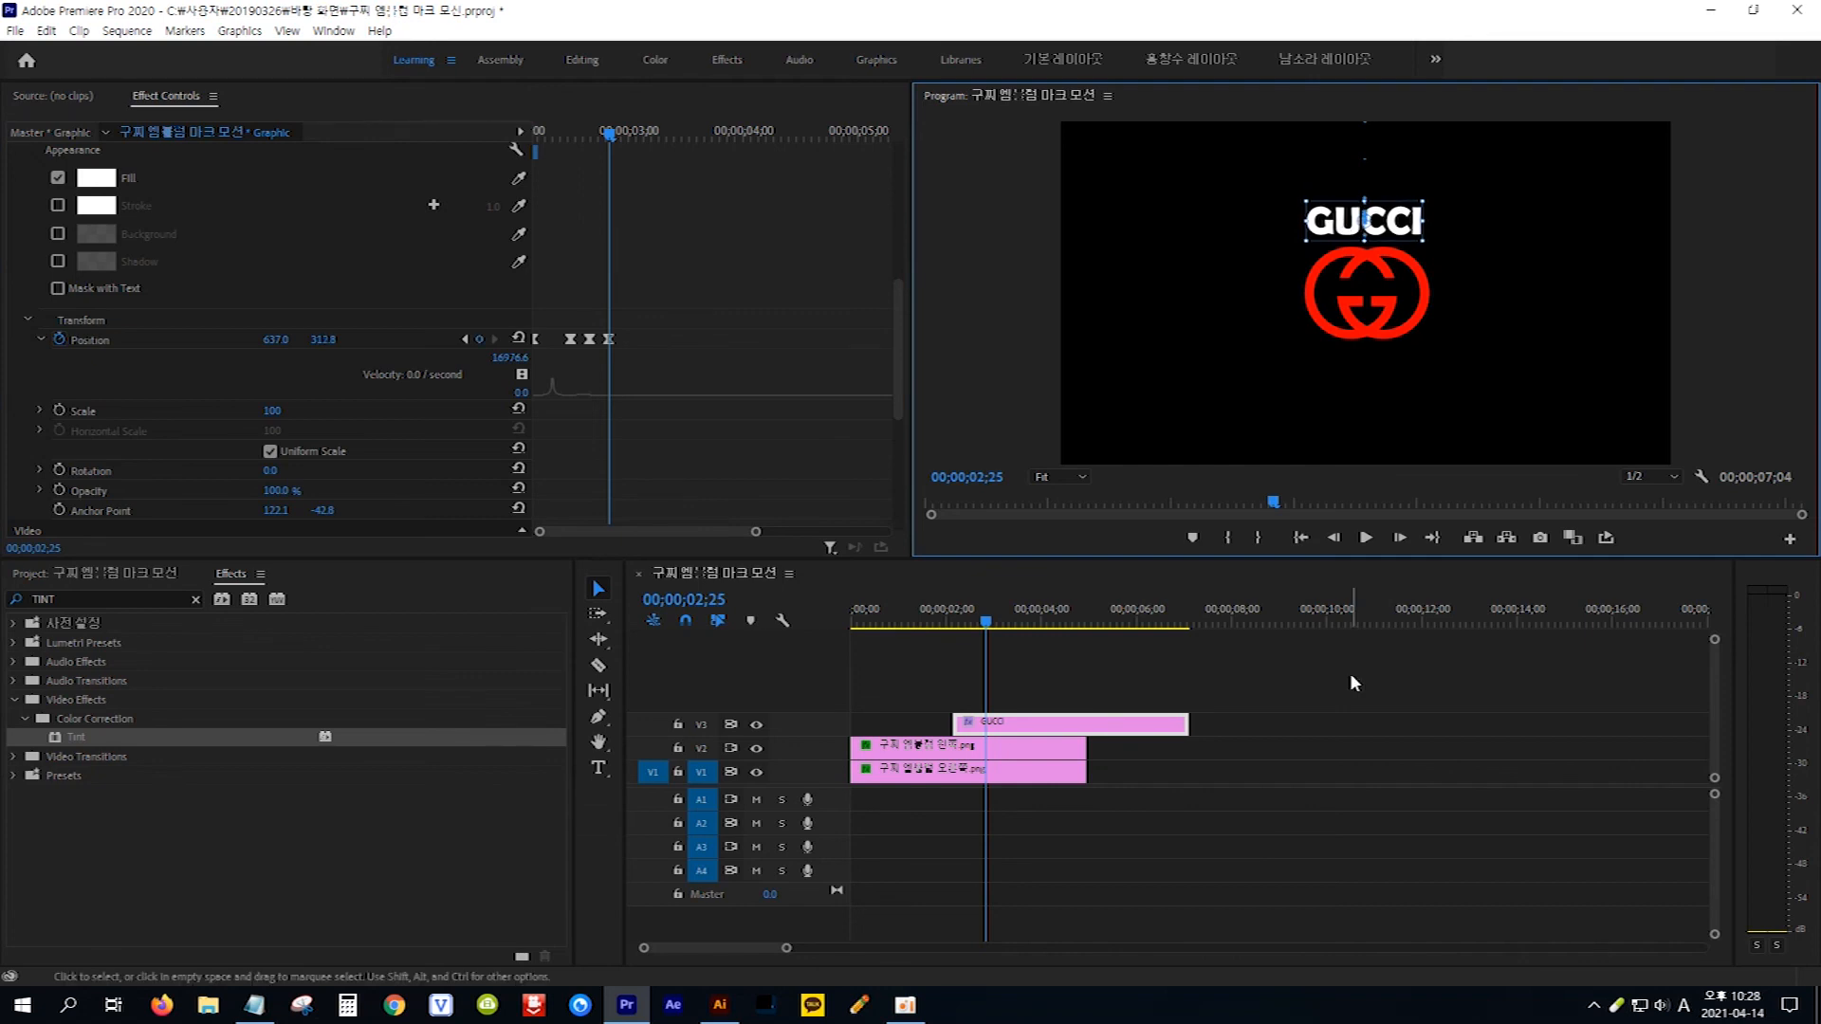
Step: Play the sequence from the start twice to review the bounce of the GUCCI title
key("Home")
key("space")
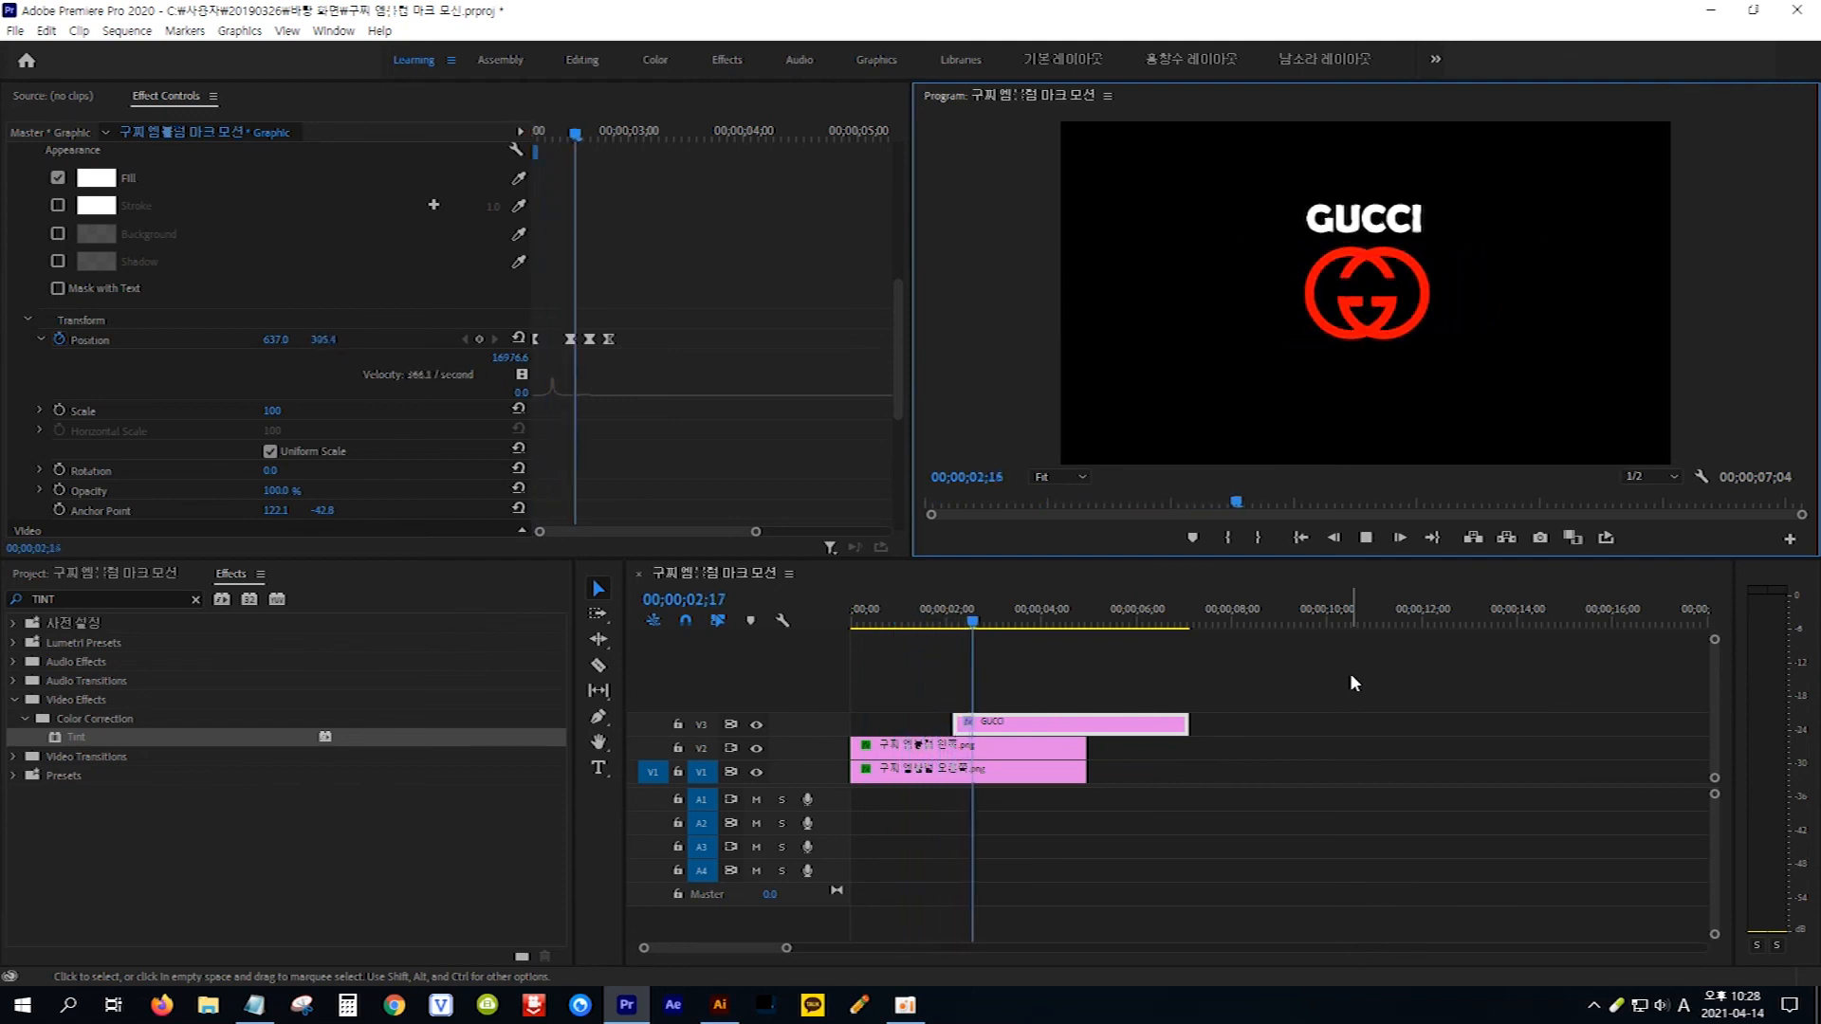
key("Home")
key("space")
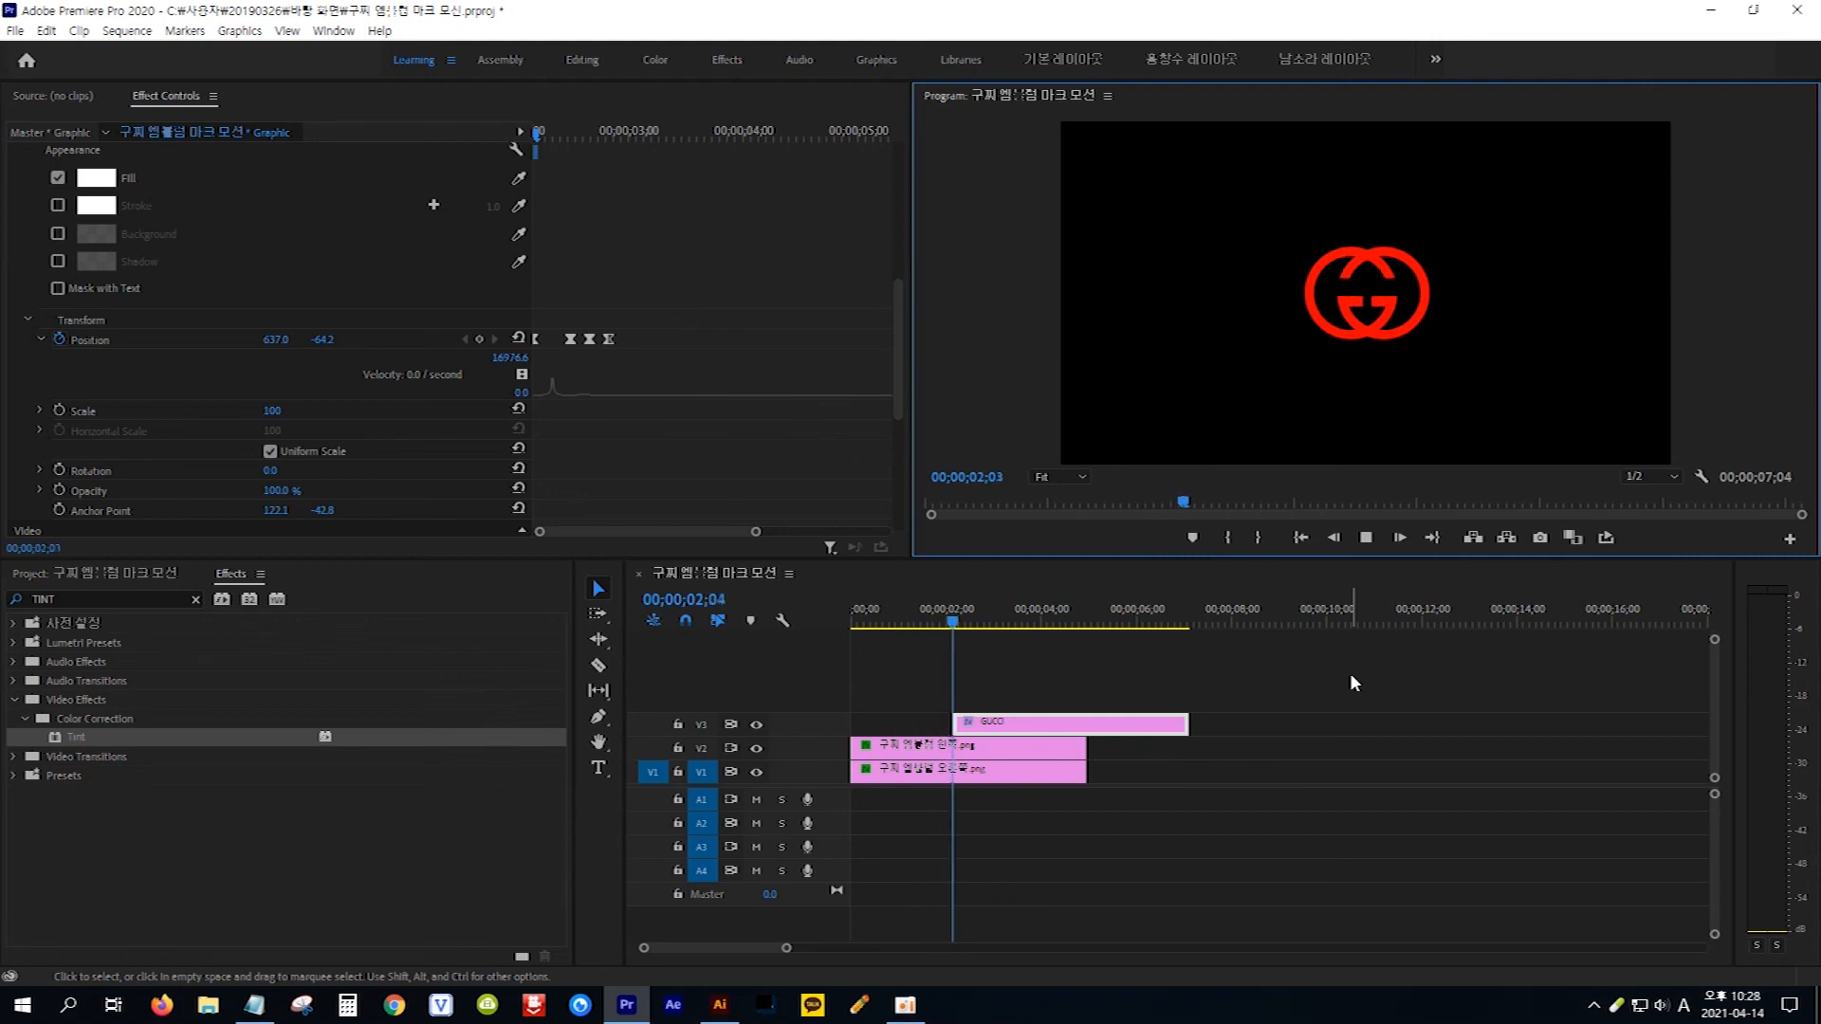
key("space")
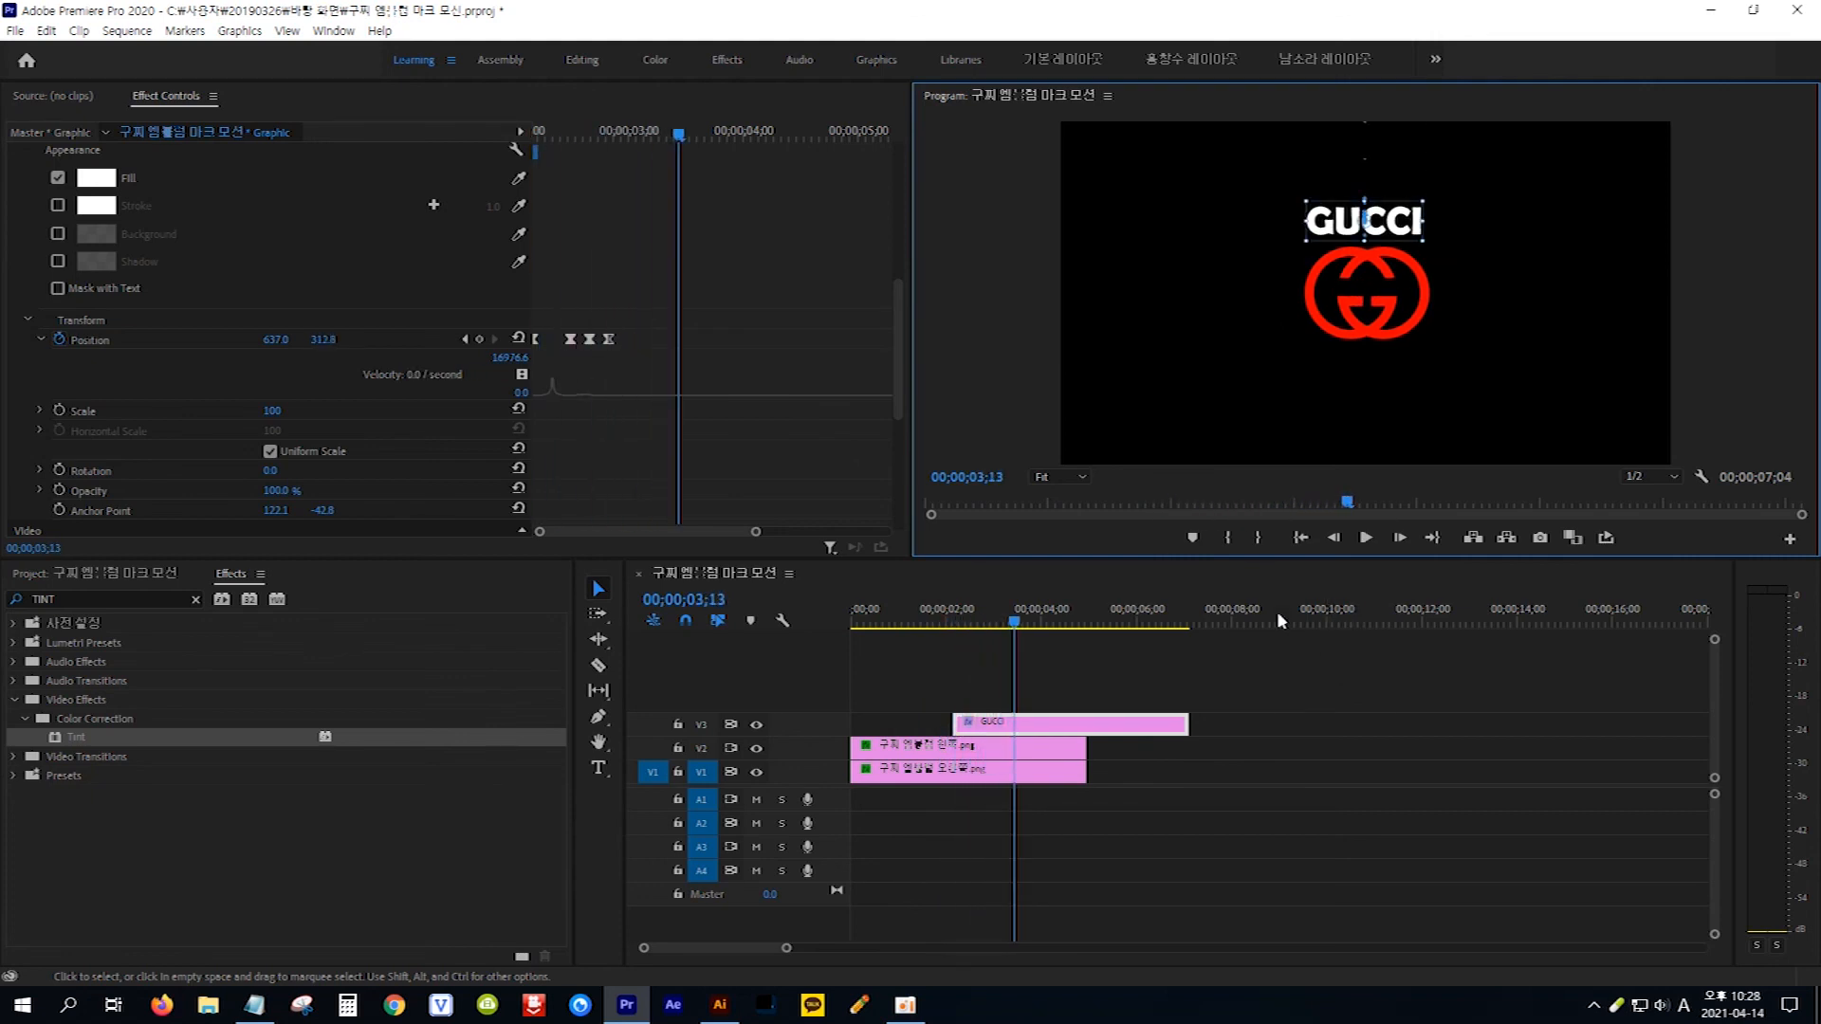
Step: Shift the GUCCI text's third and fourth Position keyframes earlier, closely and evenly spaced after the second, to speed up the bounce
left_click(586, 340)
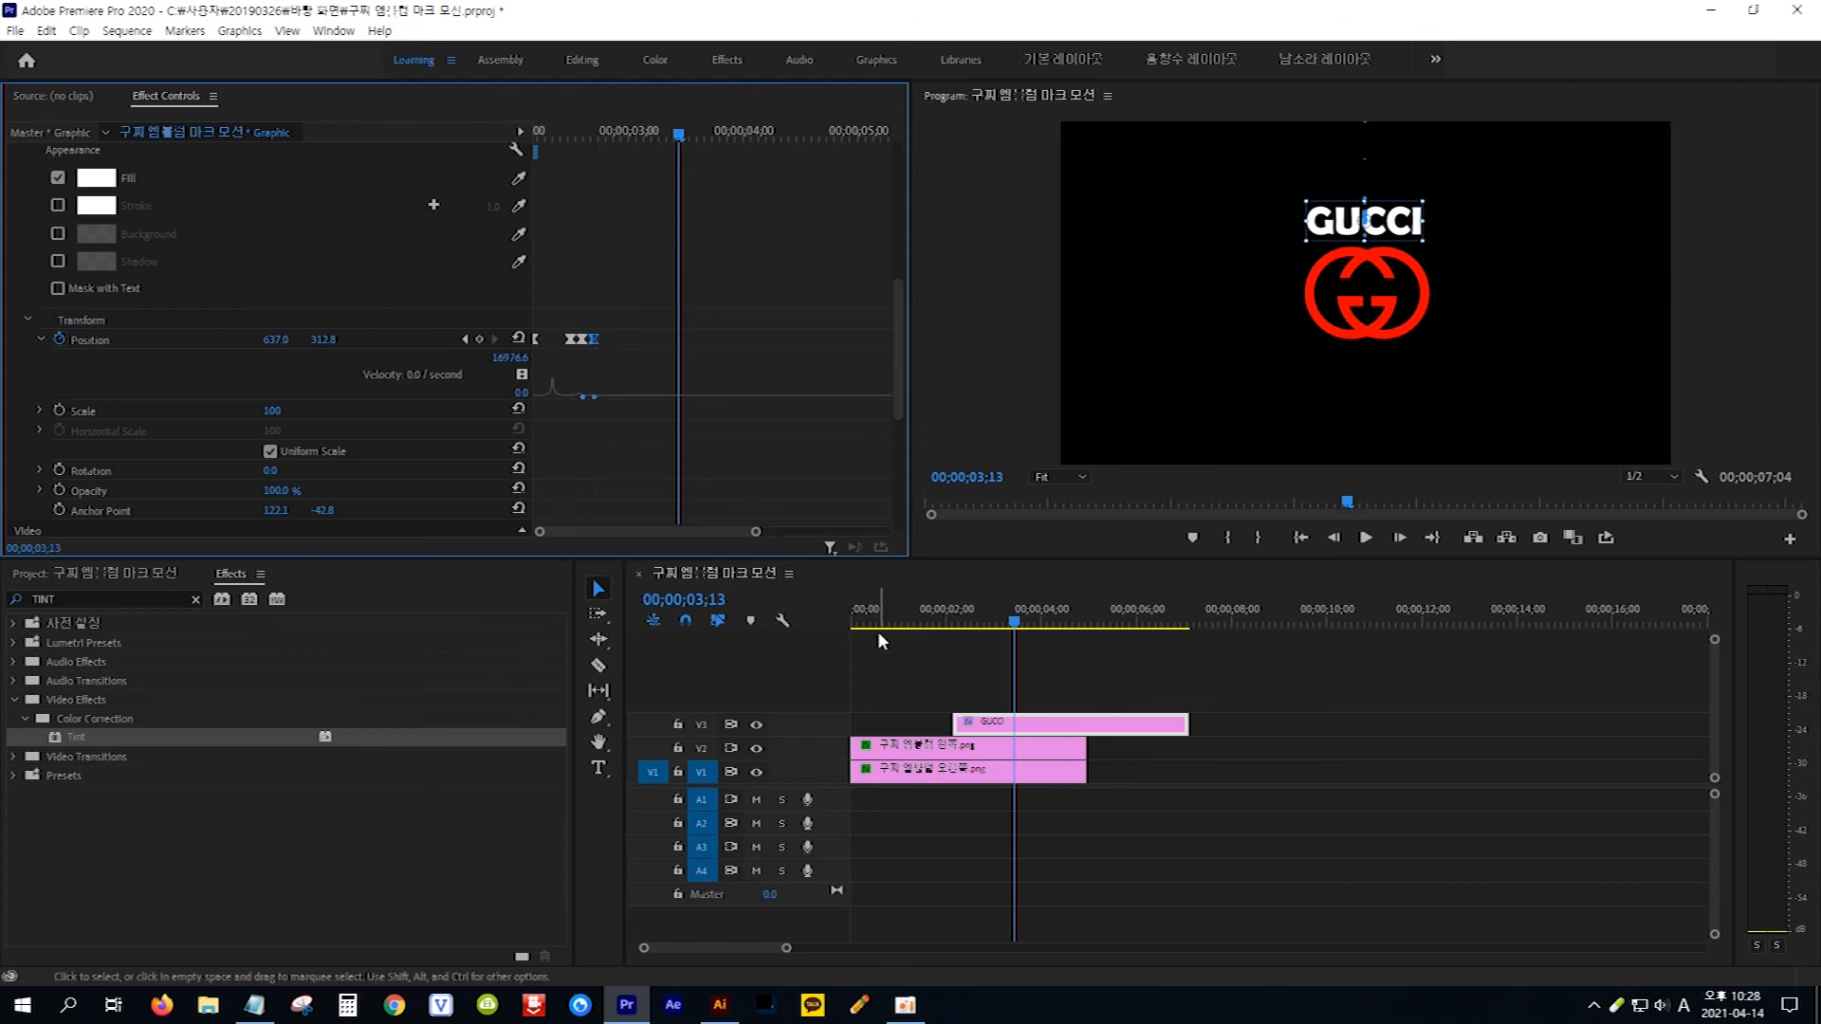
key("Up")
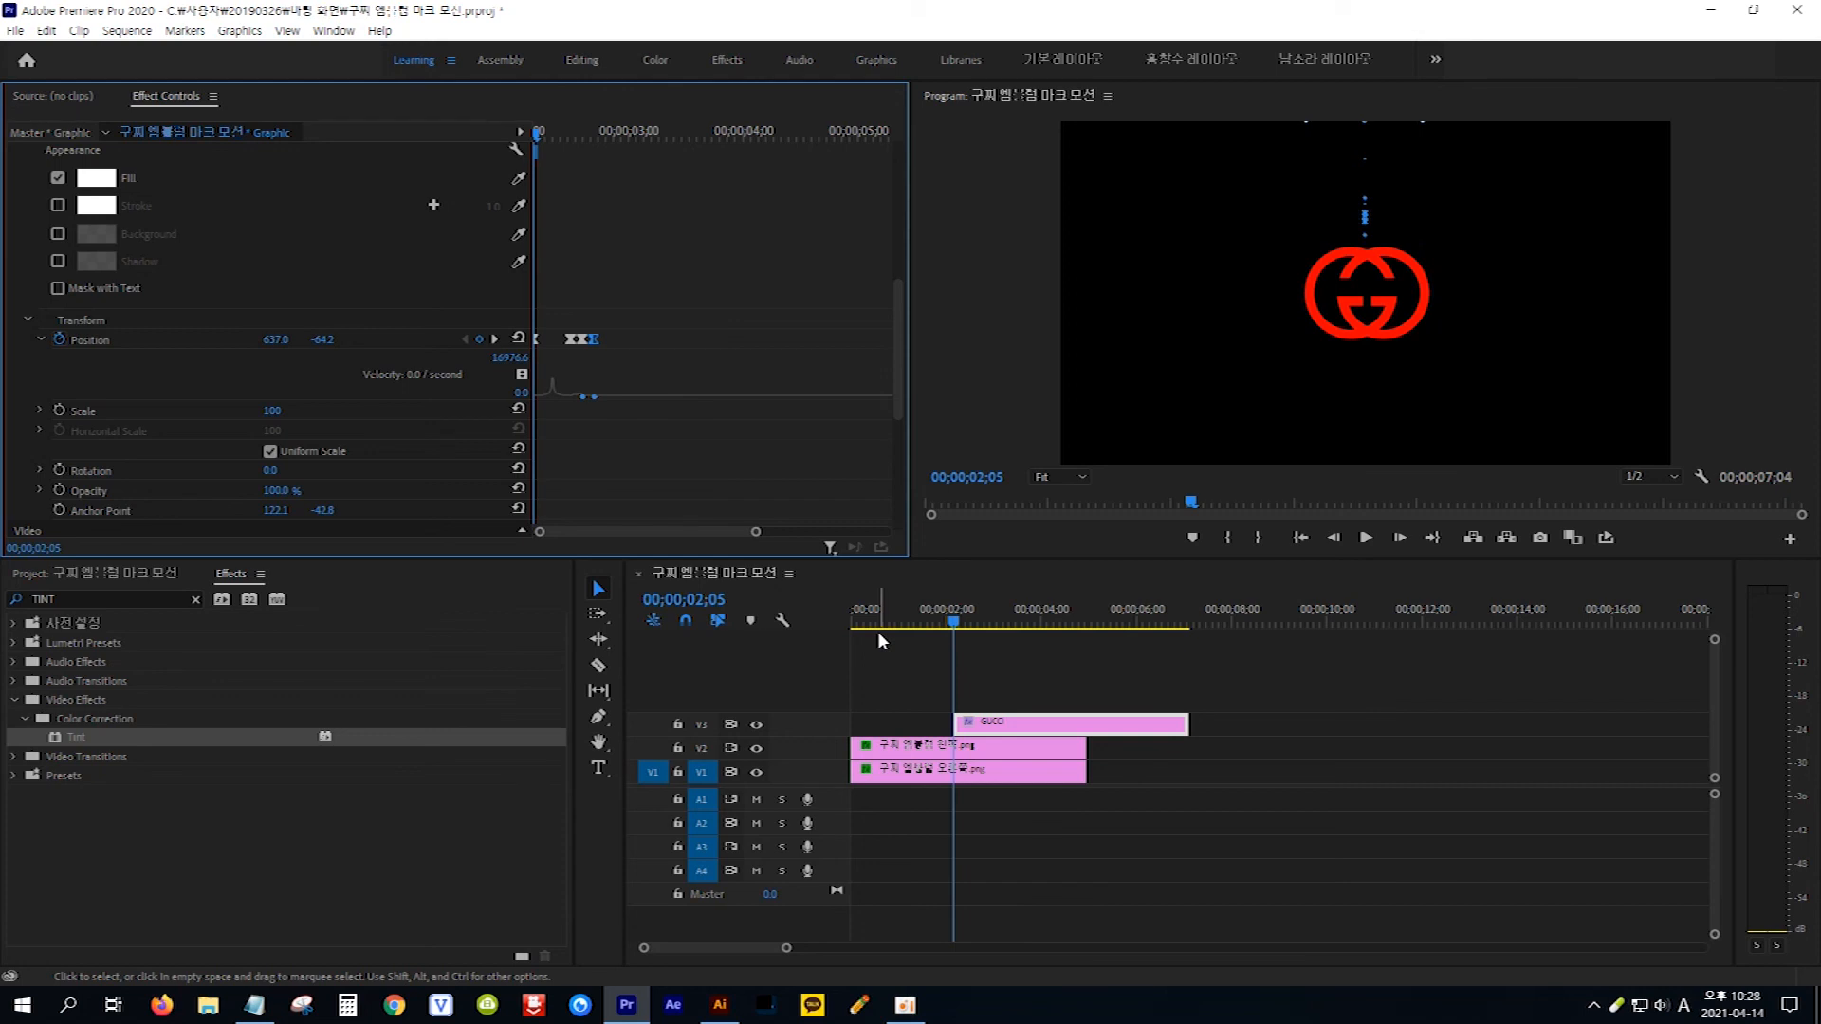
Step: Replay the whole sequence twice from the beginning to check the quicker bounce timing of the GUCCI title
left_click_drag(953, 623, 795, 624)
key("space")
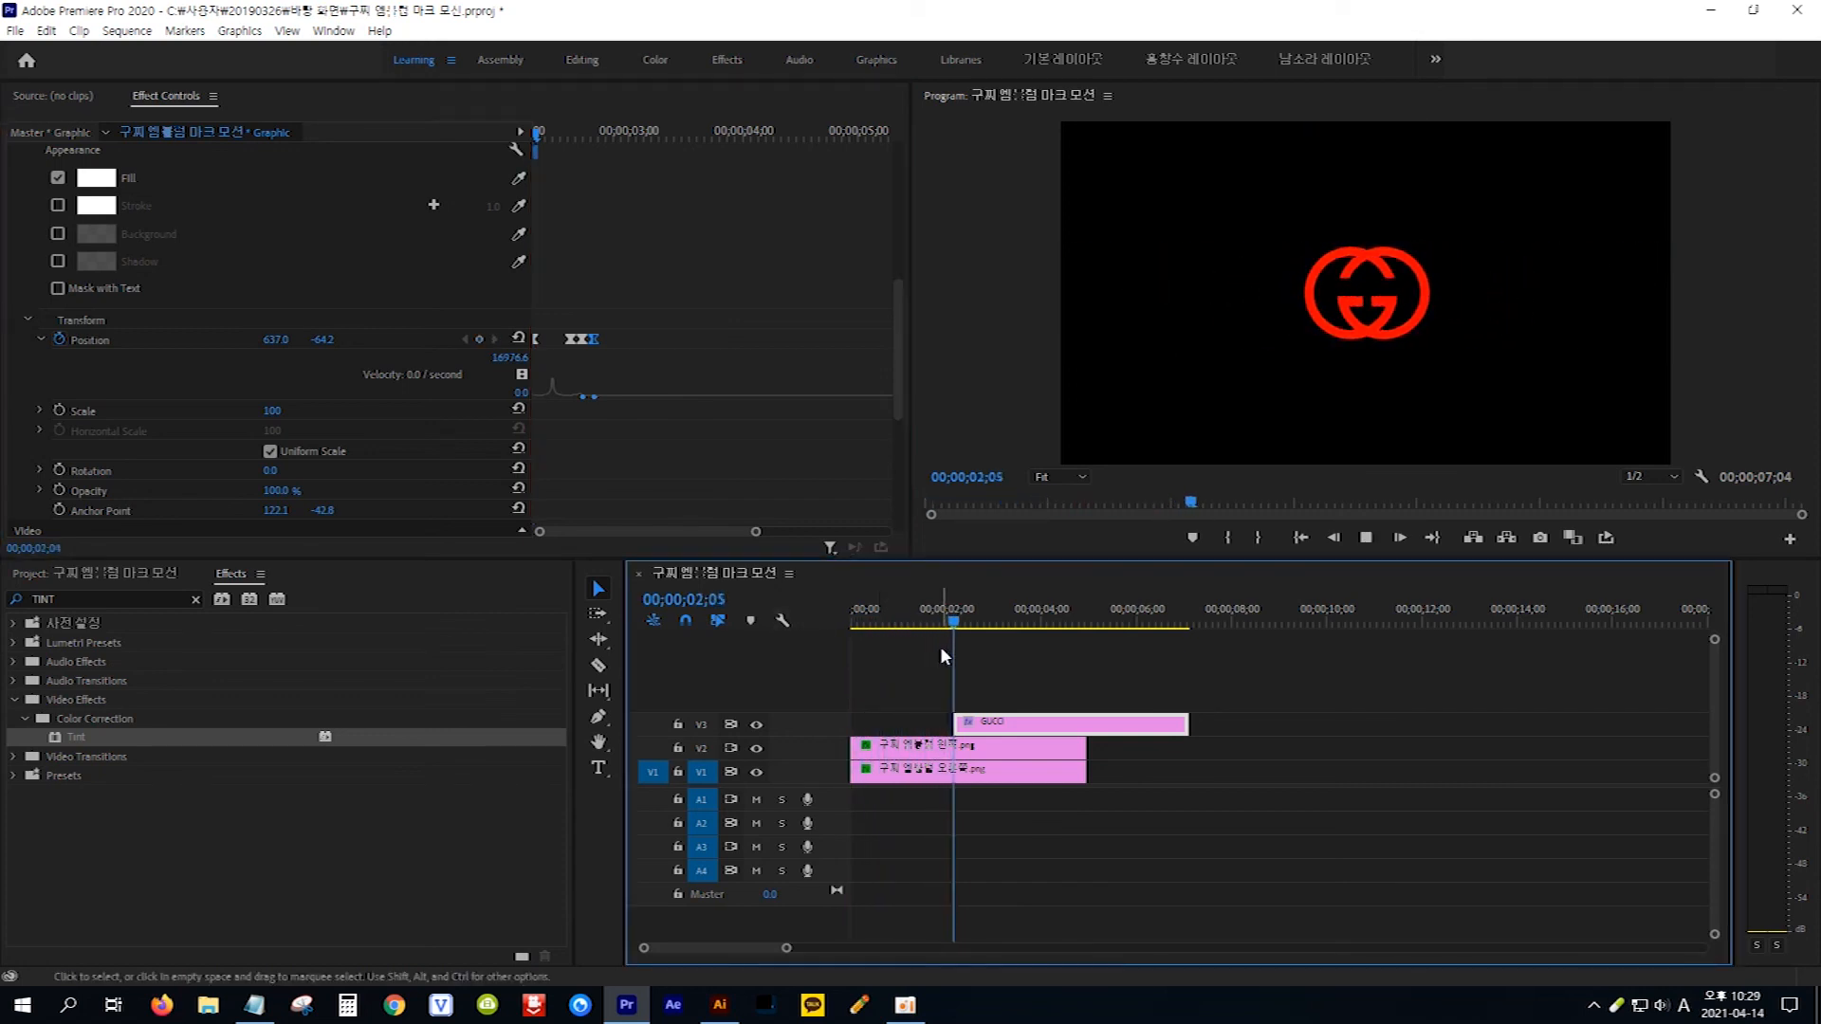
key("space")
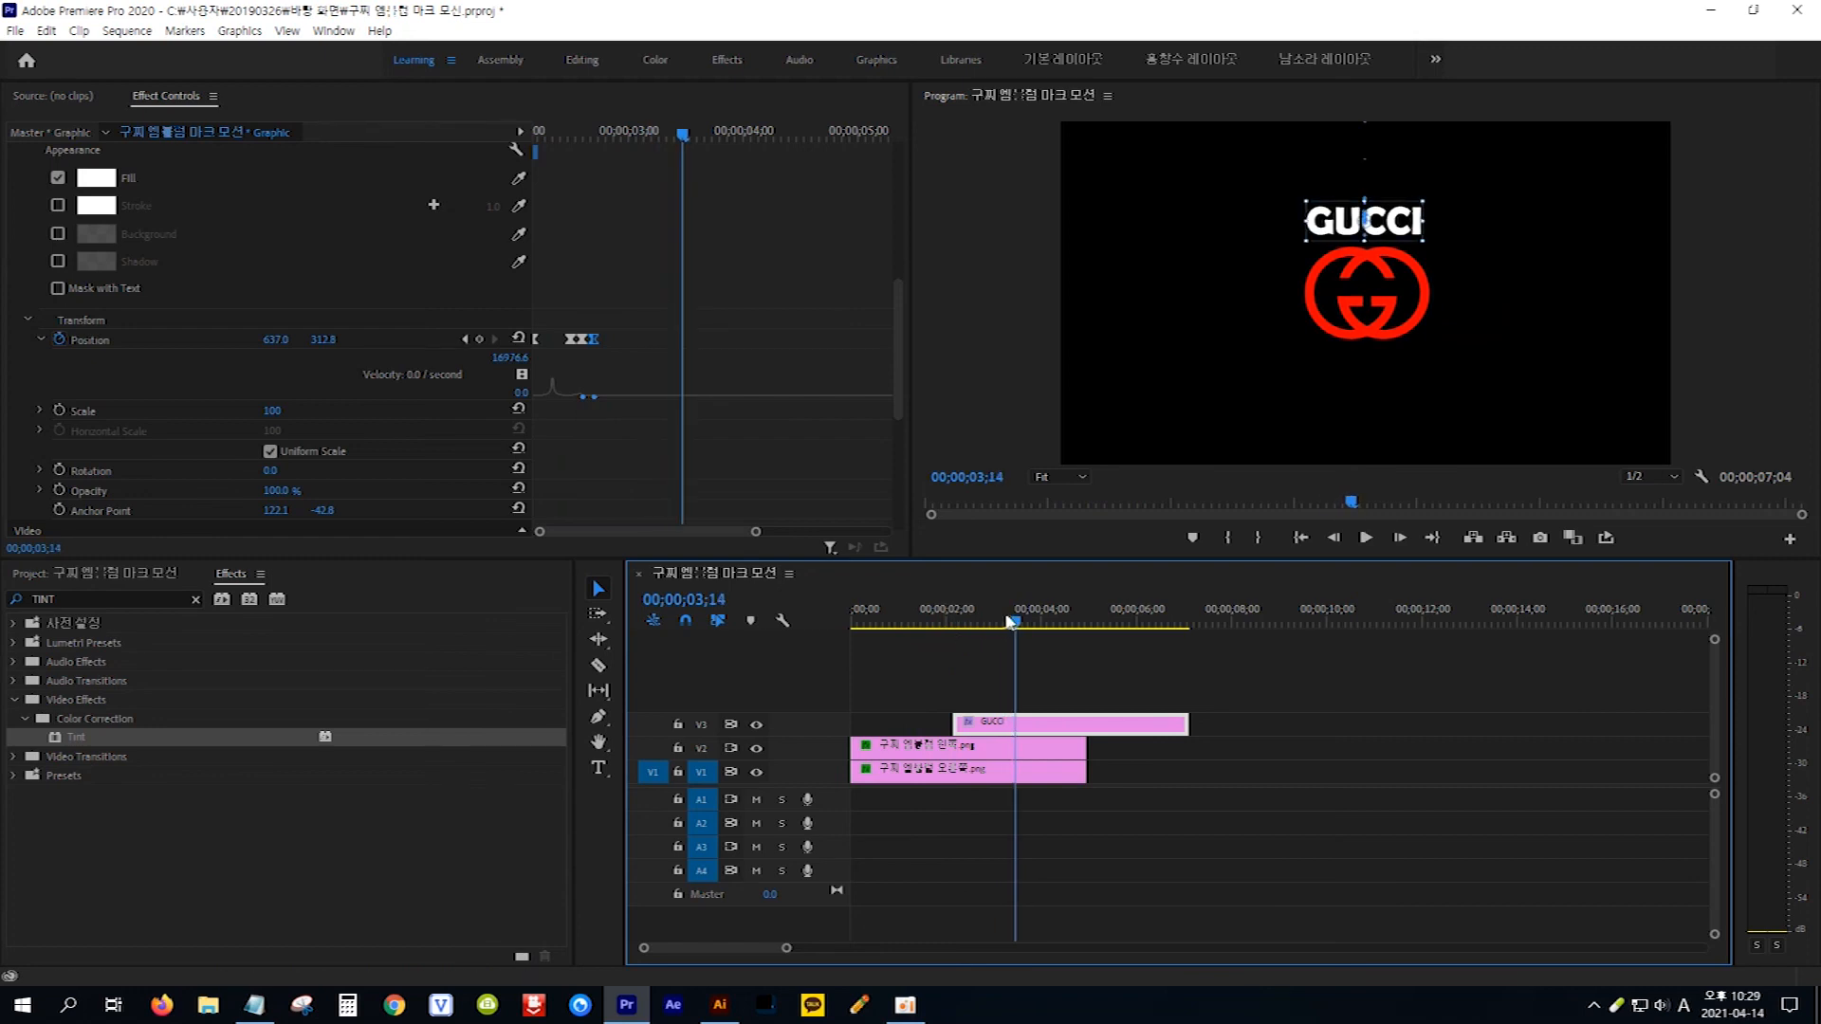
left_click_drag(1007, 621, 821, 628)
key("space")
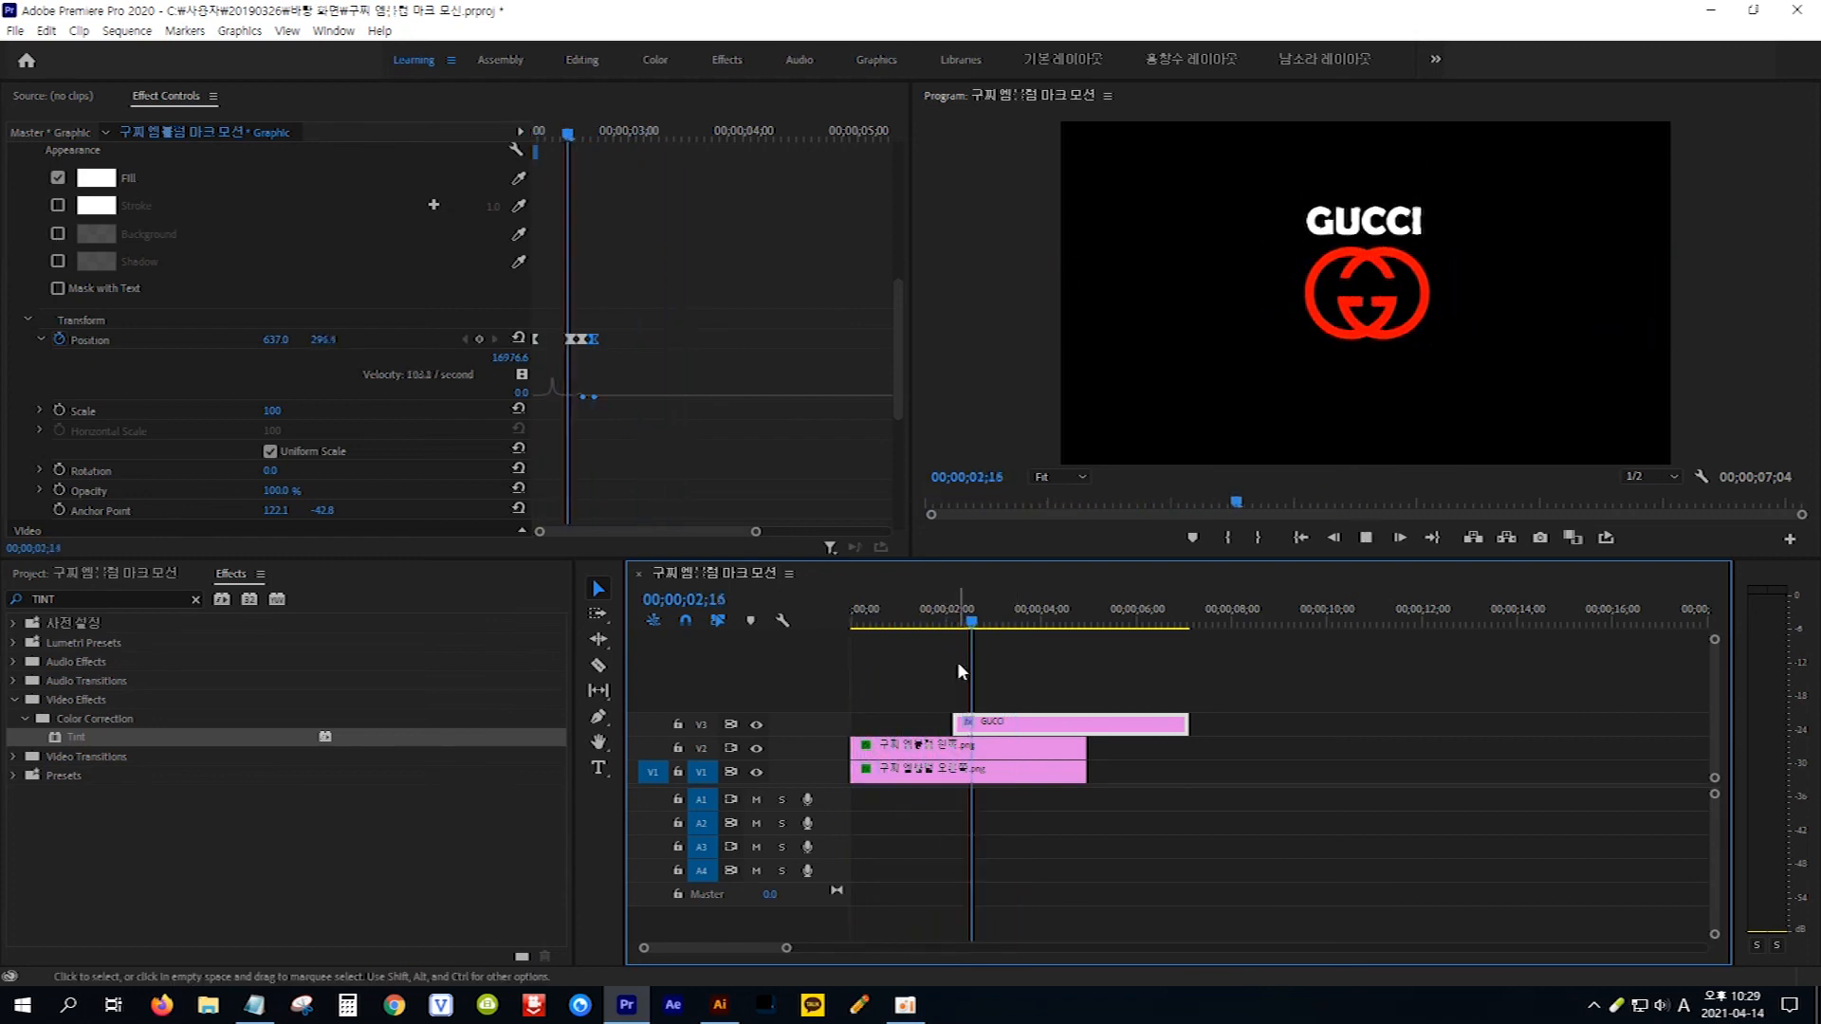
key("space")
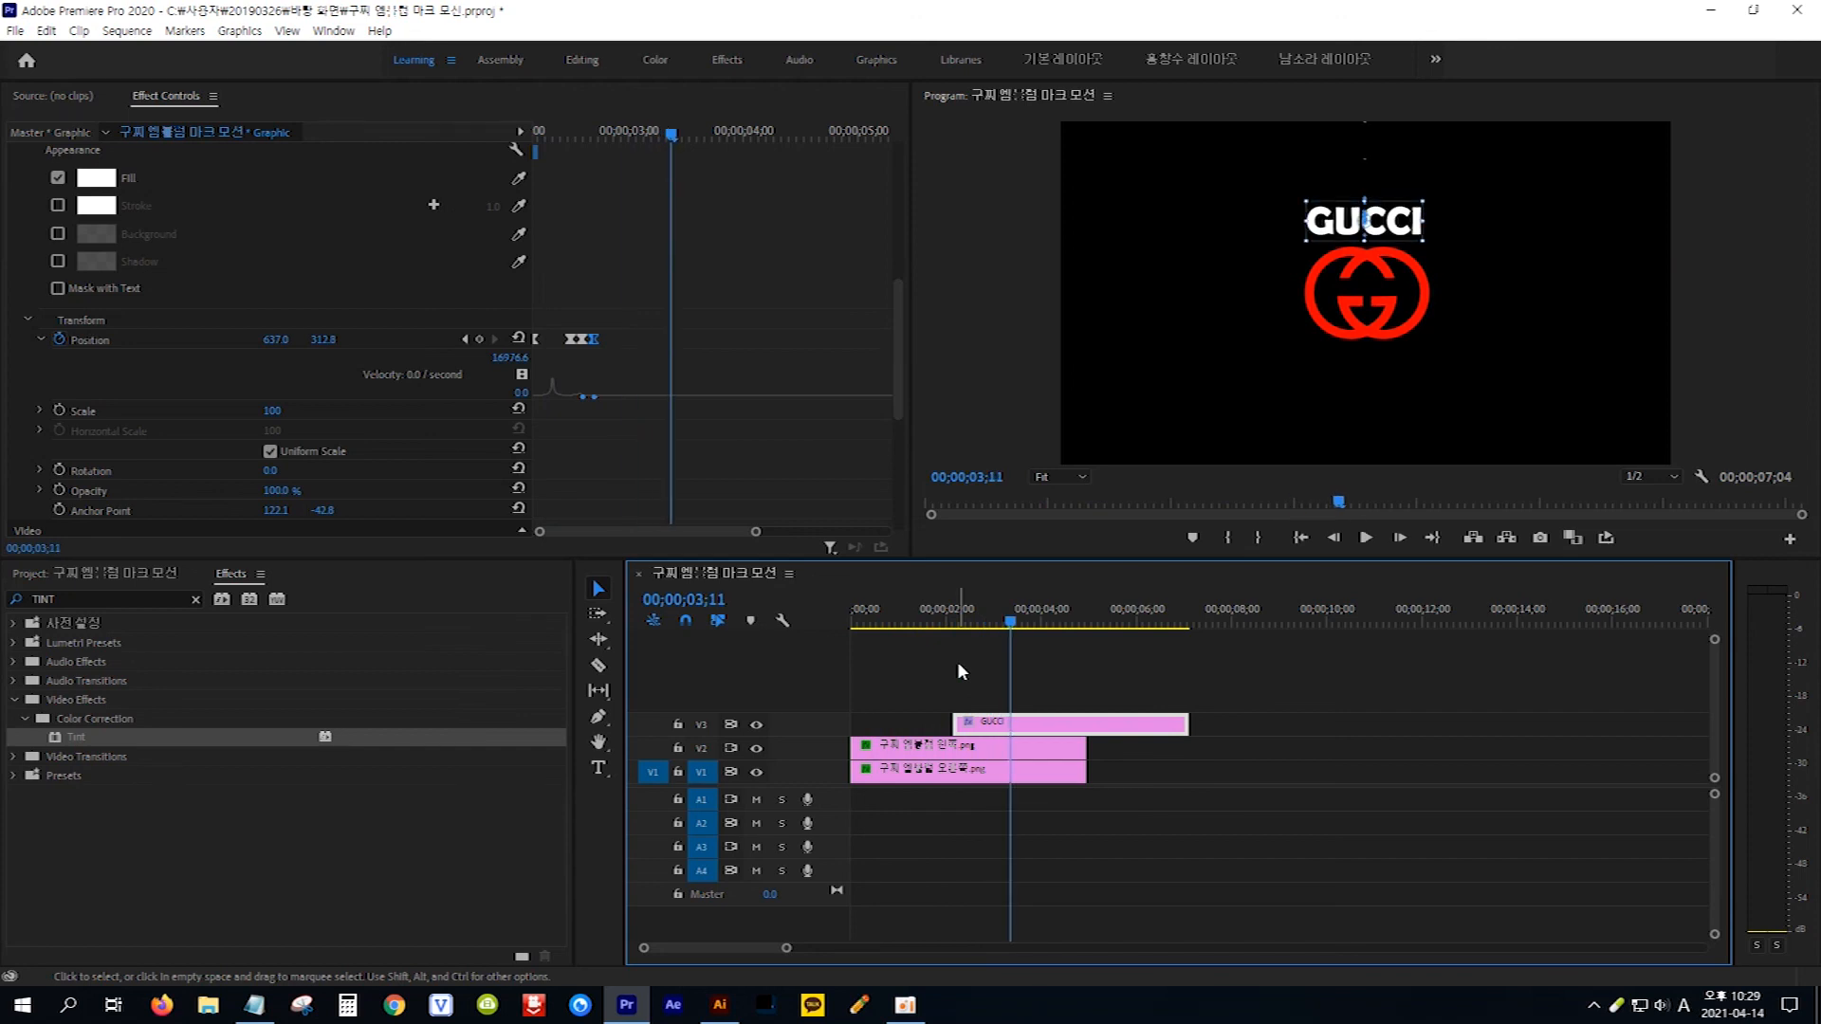